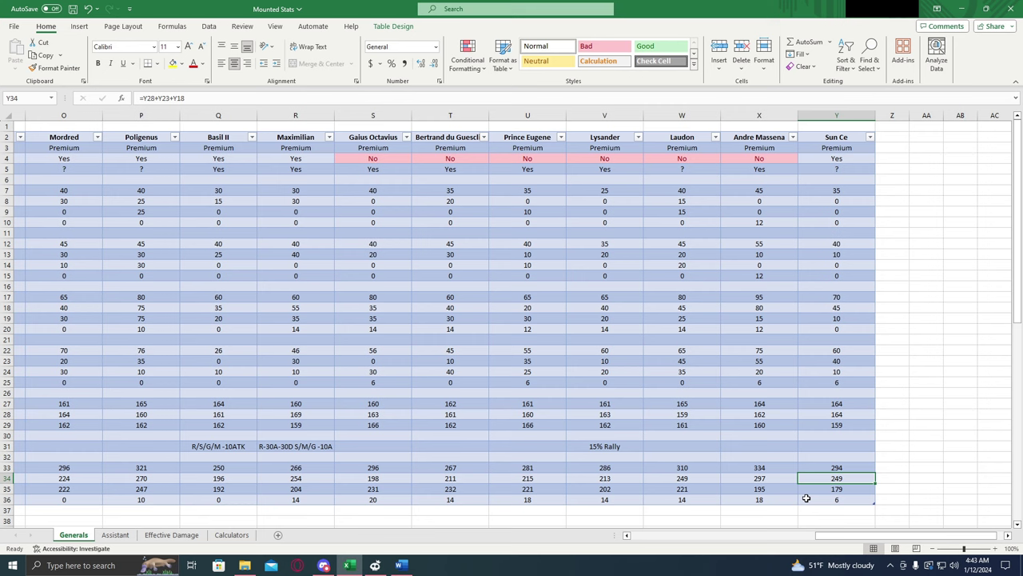
Open the Effective Damage sheet and examine the damage of the generals Polygenus, Andre Massena, Gaius Octavius and Napoleon.
{"action": "left_click_drag", "start_coordinate": [846, 535], "coordinate": [641, 515]}
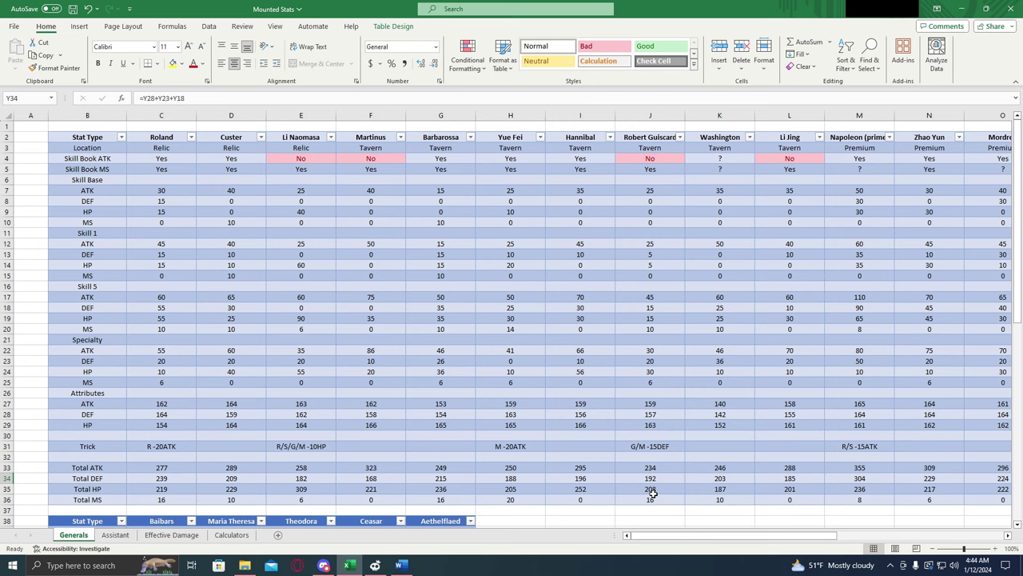
{"action": "left_click", "coordinate": [171, 535]}
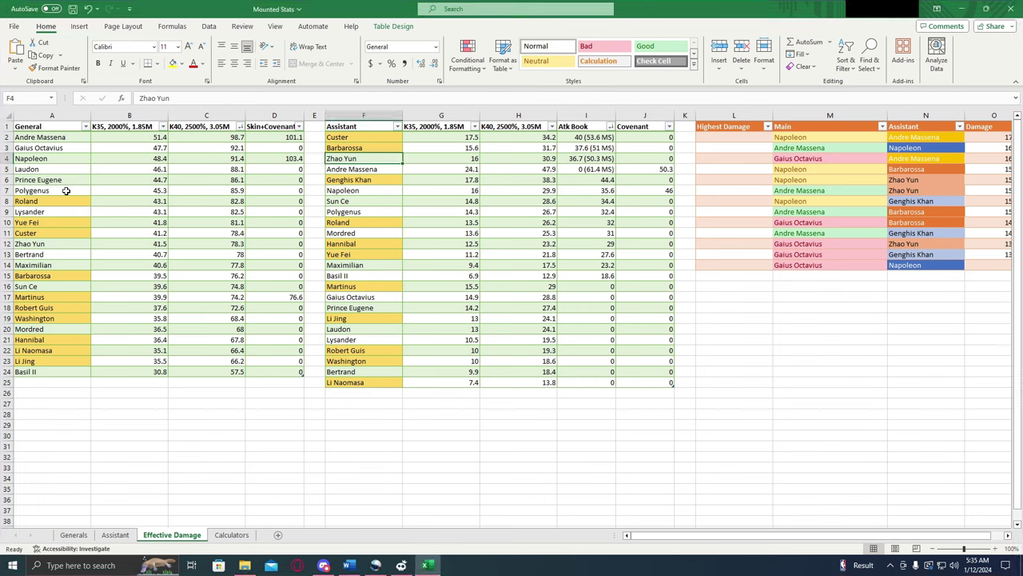
{"action": "left_click", "coordinate": [68, 191]}
{"action": "left_click", "coordinate": [72, 200]}
{"action": "left_click", "coordinate": [74, 192]}
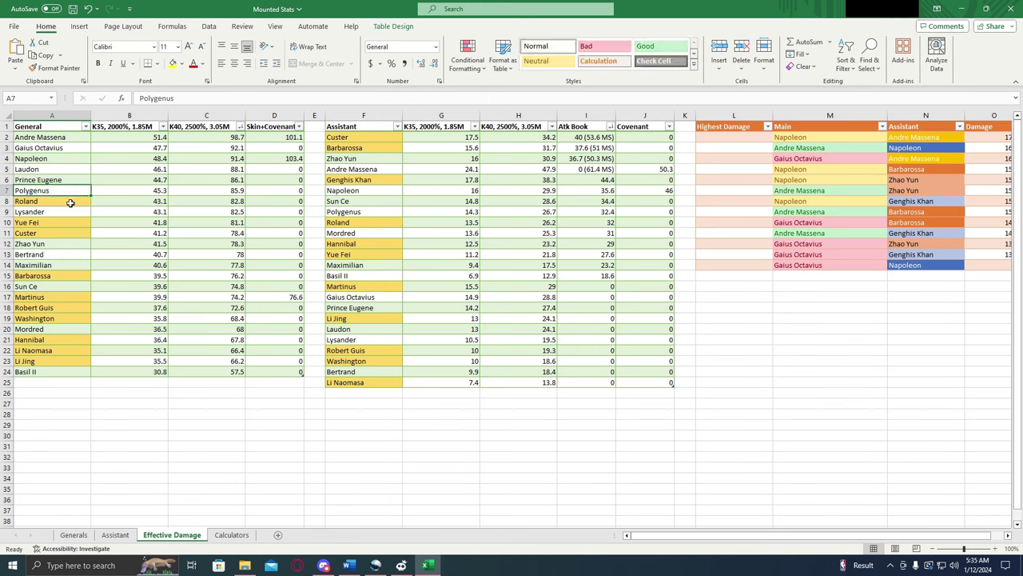
{"action": "left_click", "coordinate": [72, 137]}
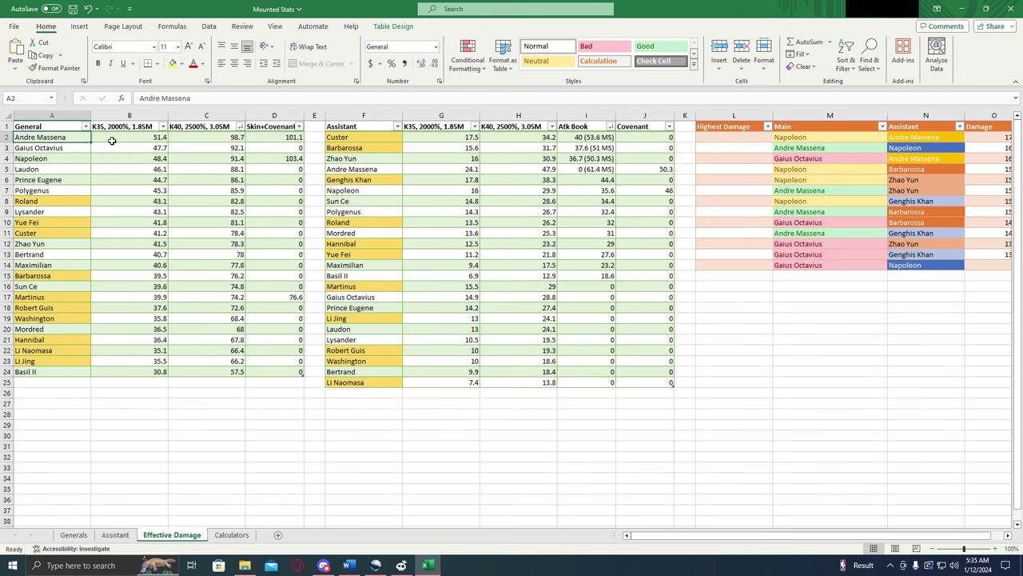
{"action": "left_click", "coordinate": [69, 159]}
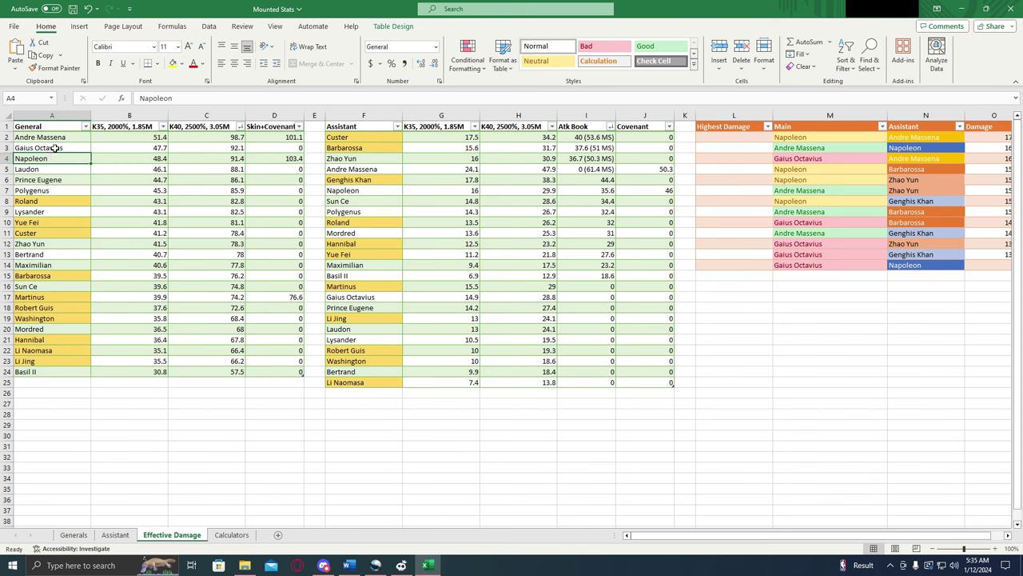
{"action": "left_click", "coordinate": [79, 149]}
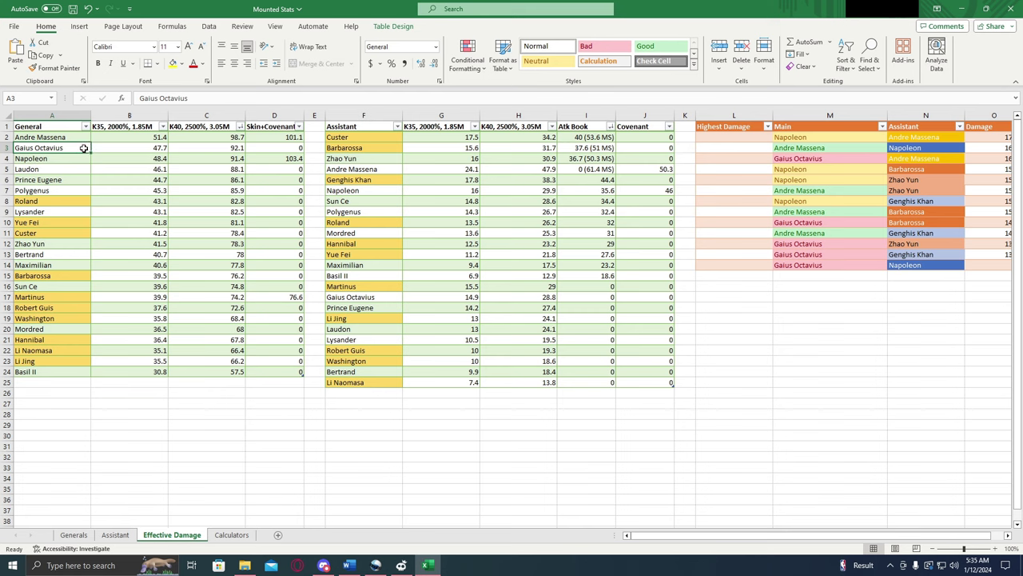
{"action": "left_click", "coordinate": [67, 160]}
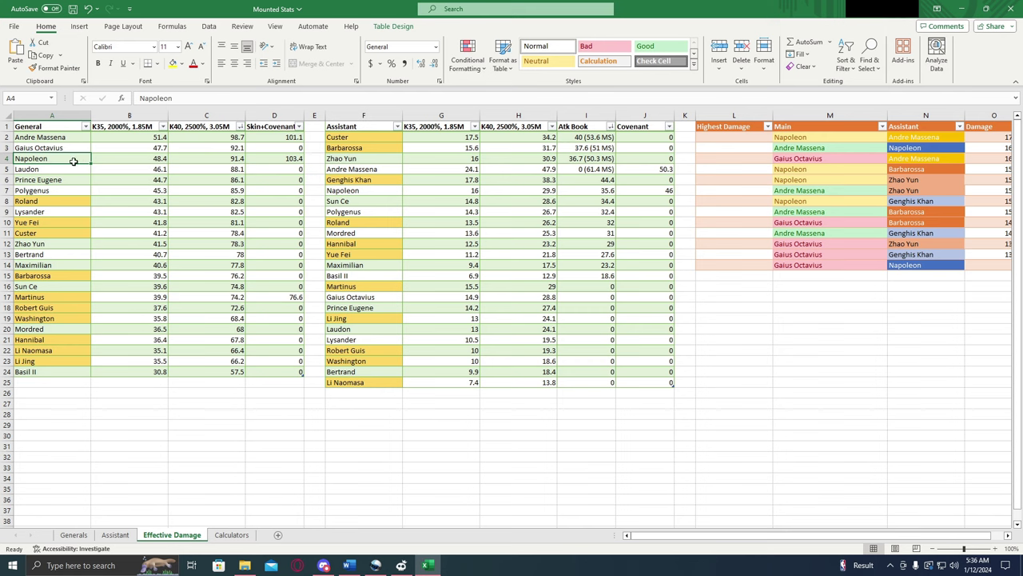
Sort the Assistant table by the K40, 2500%, 3.05M column from largest to smallest.
{"action": "left_click", "coordinate": [403, 149]}
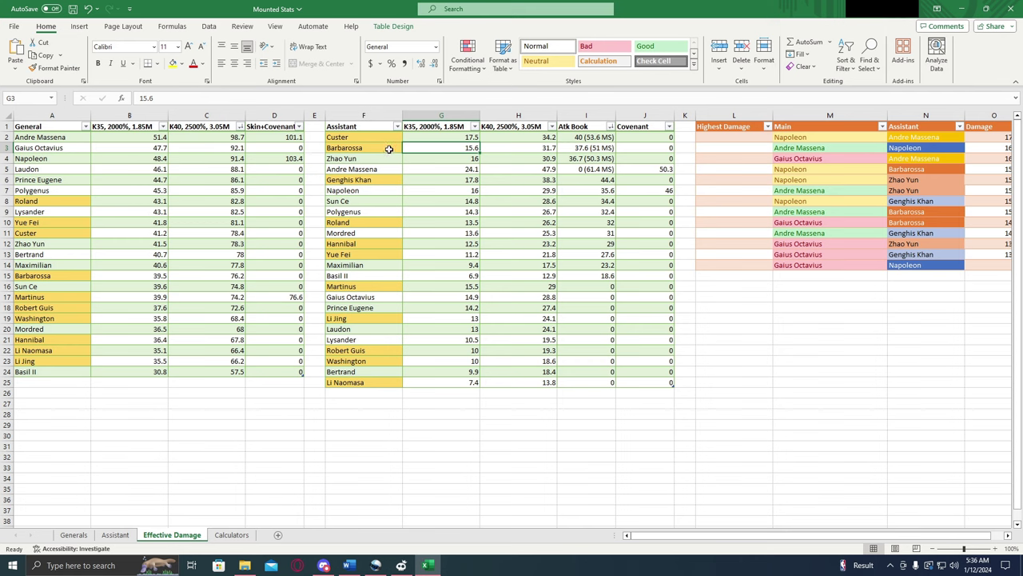
{"action": "left_click", "coordinate": [552, 127]}
{"action": "left_click", "coordinate": [534, 155]}
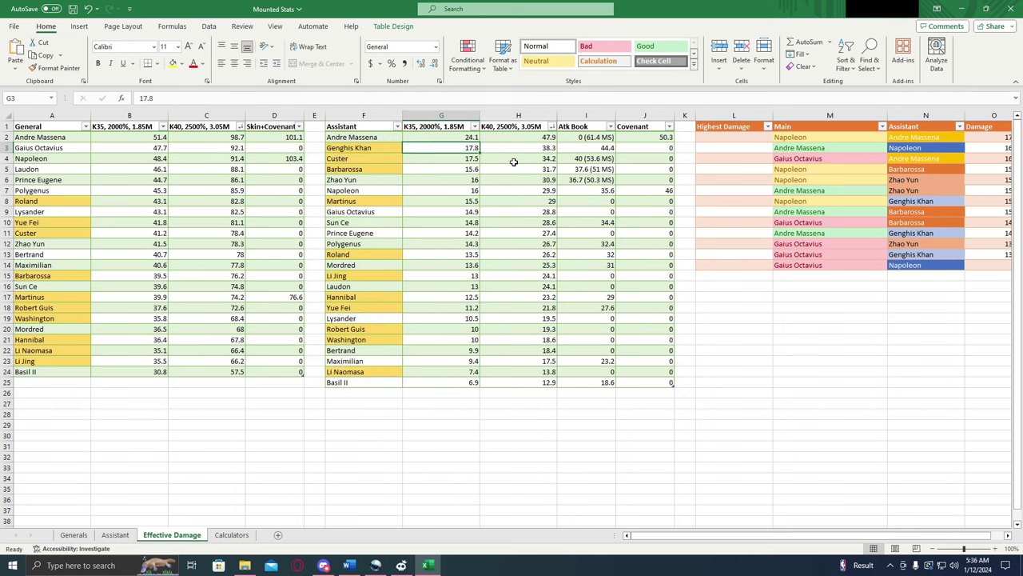
Examine the leading assistants in the Assistant table, comparing Andre Massena, Custer, Barbarossa and Zhao Yun.
{"action": "left_click", "coordinate": [370, 136]}
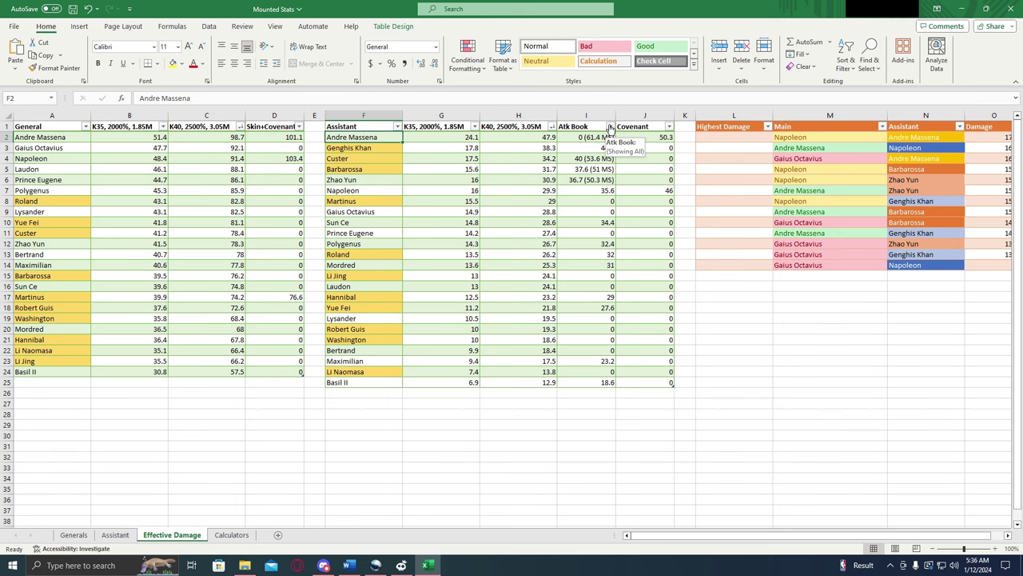
{"action": "left_click", "coordinate": [360, 180]}
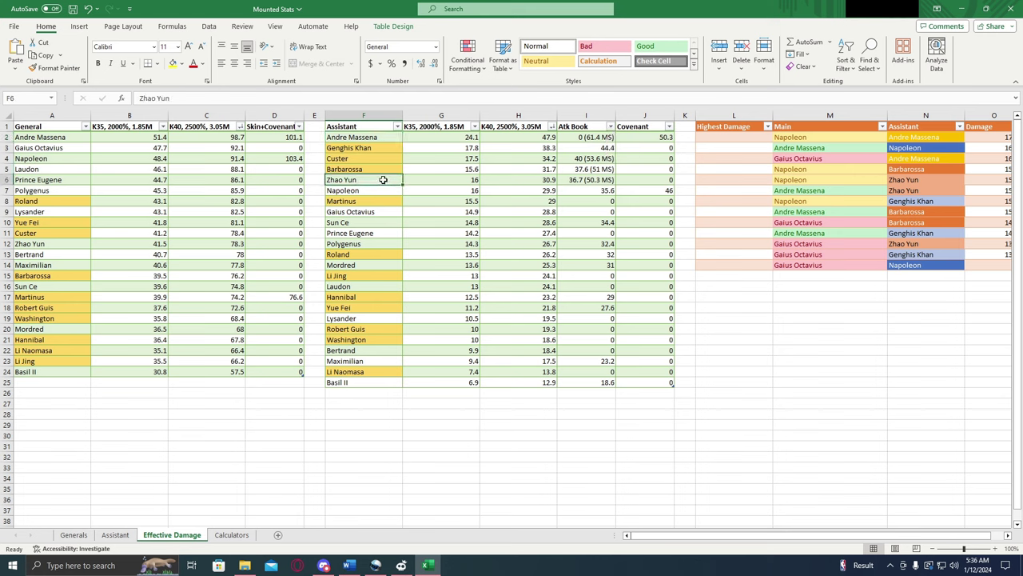
{"action": "left_click", "coordinate": [377, 168]}
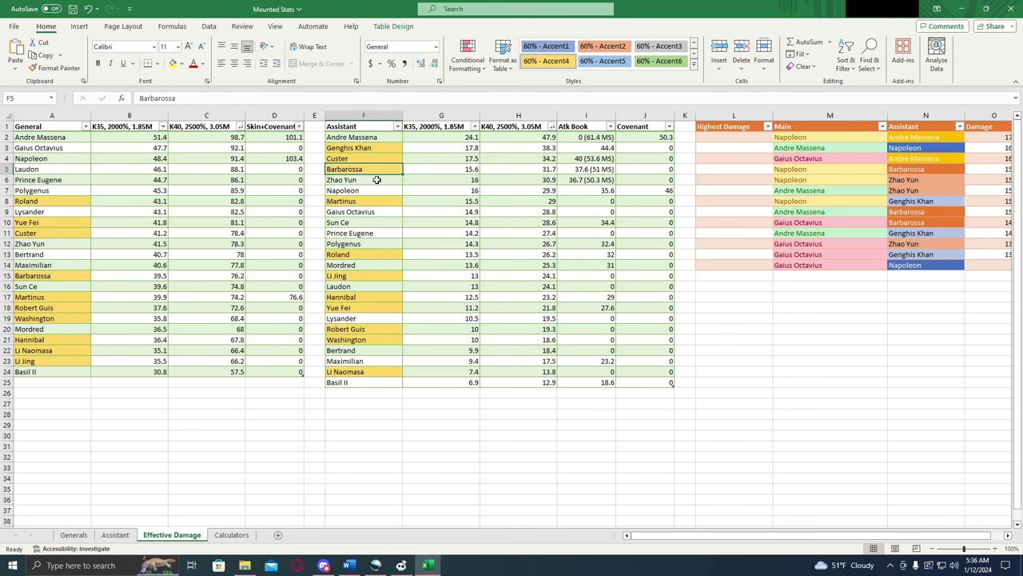
{"action": "left_click", "coordinate": [377, 180]}
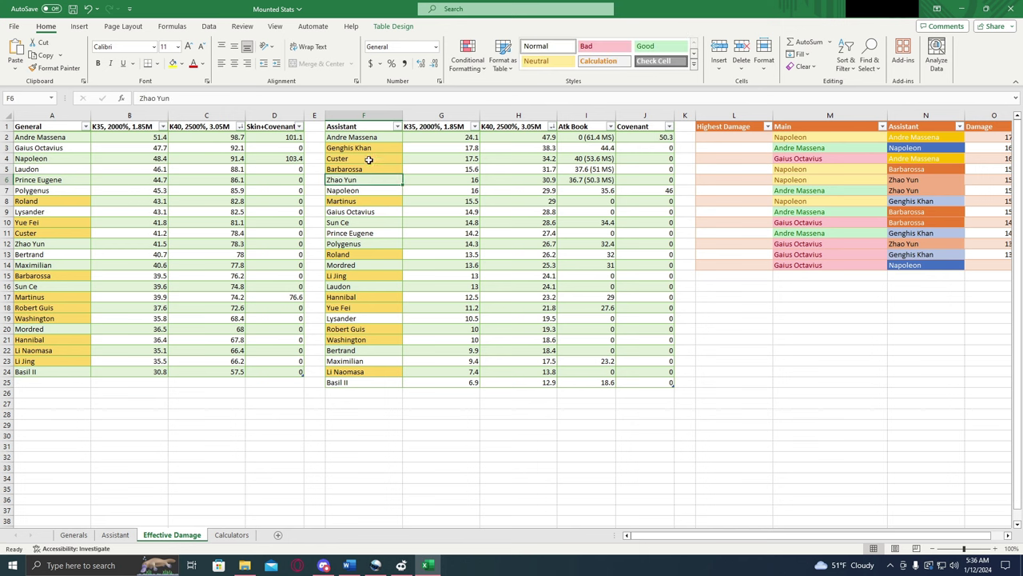
{"action": "left_click", "coordinate": [363, 138]}
{"action": "left_click", "coordinate": [372, 169]}
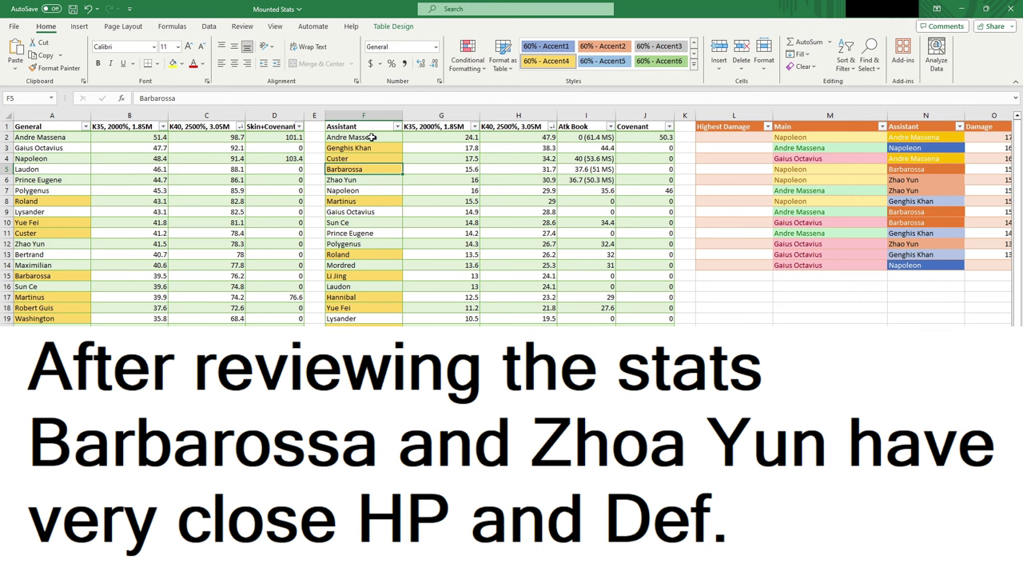
{"action": "left_click", "coordinate": [379, 137]}
{"action": "left_click", "coordinate": [379, 161]}
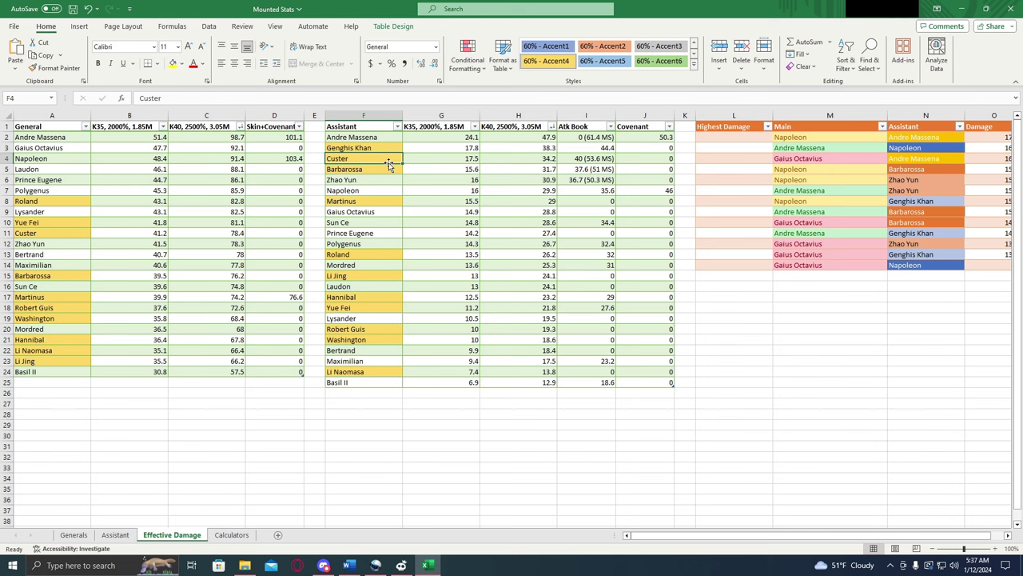
{"action": "left_click", "coordinate": [380, 188]}
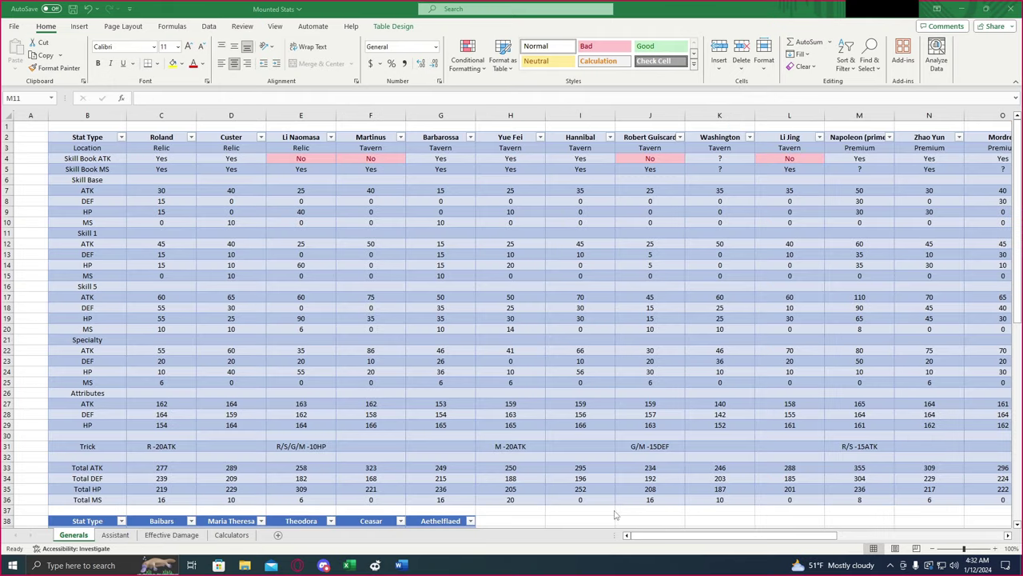
Look through the second stats table on the Generals sheet, covering Baibars to Aethelflaed.
{"action": "left_click", "coordinate": [640, 537]}
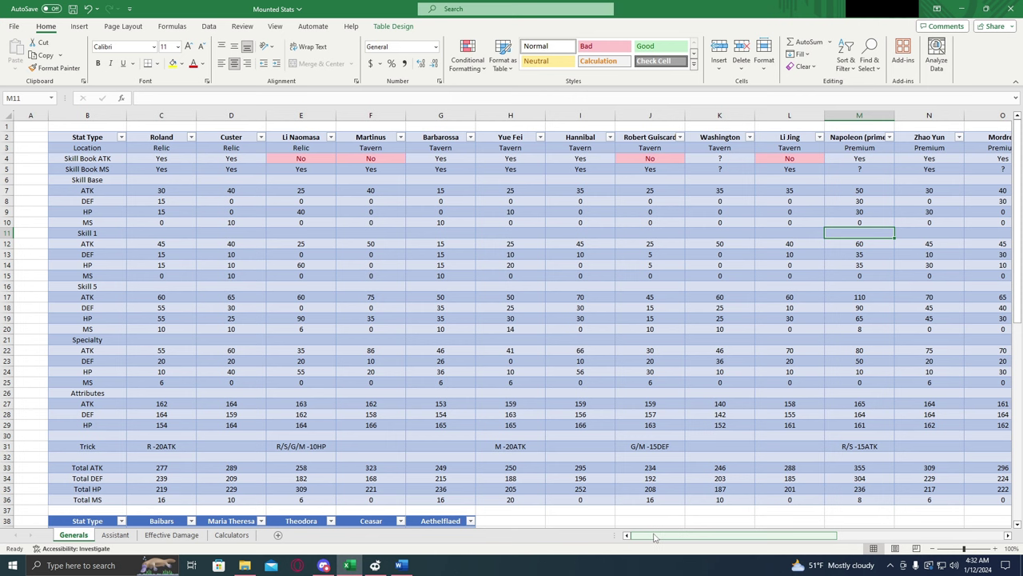
{"action": "left_click_drag", "start_coordinate": [702, 538], "coordinate": [664, 538]}
{"action": "scroll", "coordinate": [487, 405], "scroll_direction": "down", "scroll_amount": 14}
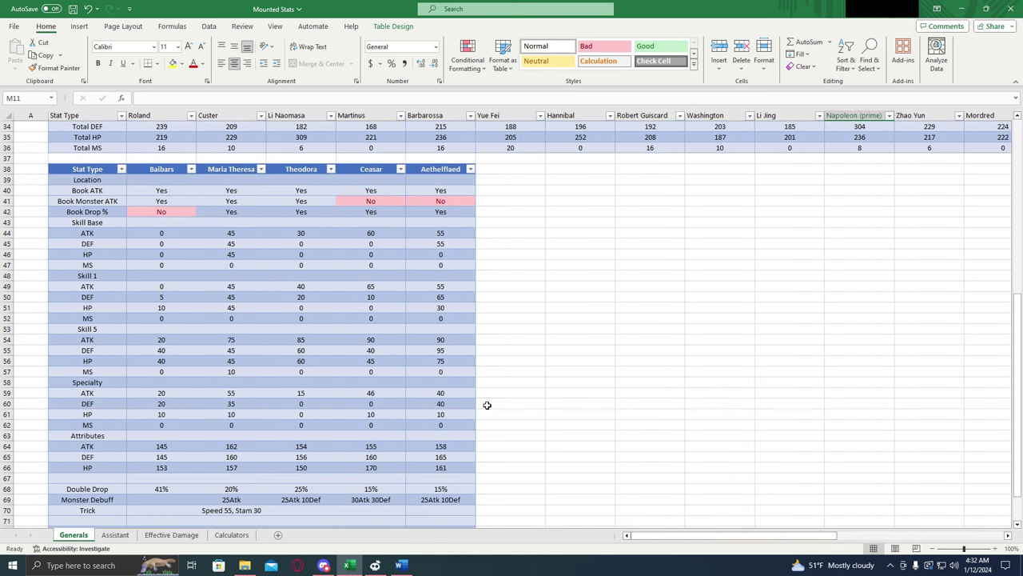
{"action": "scroll", "coordinate": [487, 404], "scroll_direction": "up", "scroll_amount": 2}
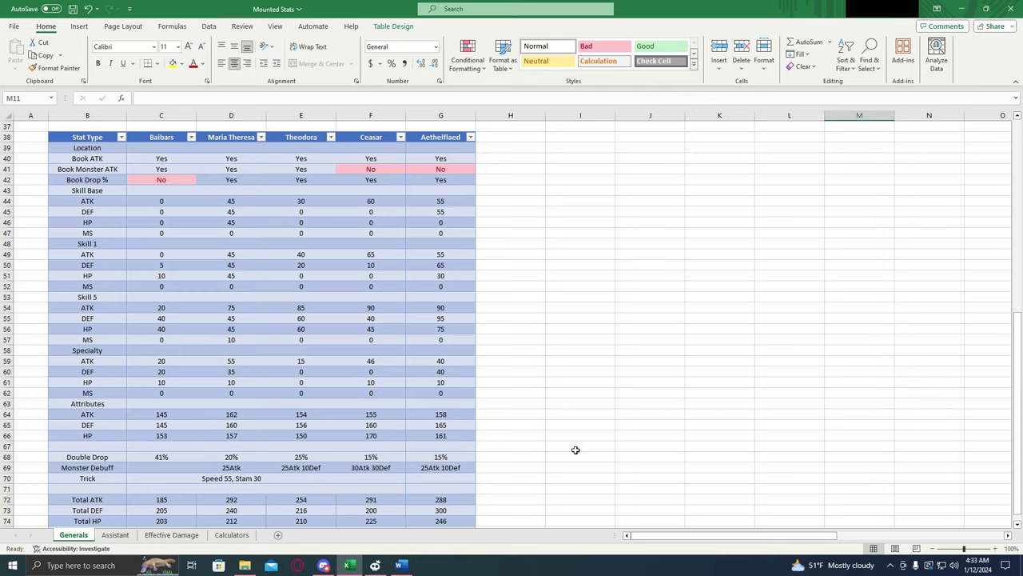
{"action": "scroll", "coordinate": [575, 448], "scroll_direction": "up", "scroll_amount": 12}
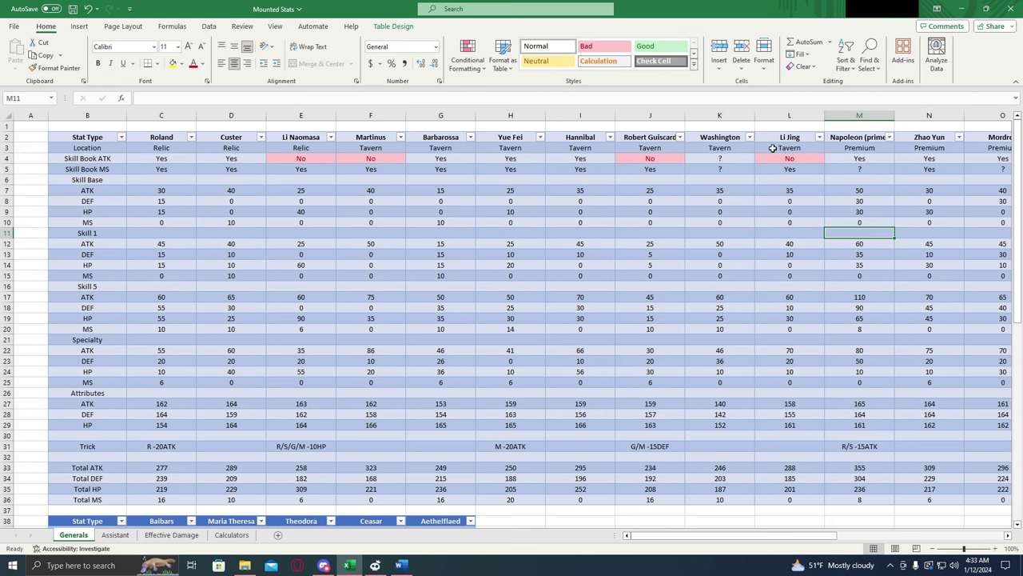
Check the Location entries of Li Jing, Washington, Roland and Hannibal in the main generals table.
{"action": "left_click", "coordinate": [772, 149]}
{"action": "left_click", "coordinate": [734, 149]}
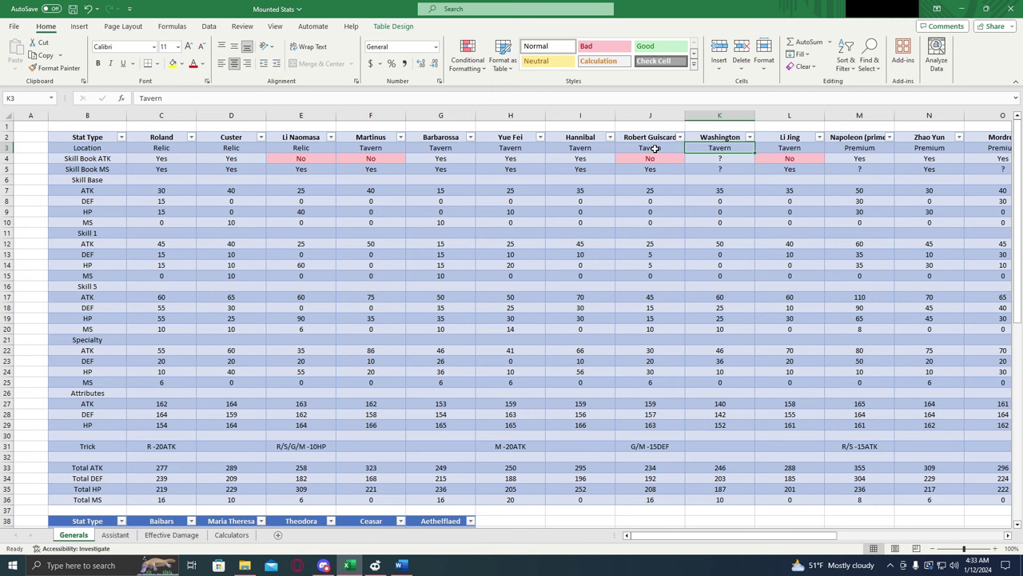
{"action": "left_click", "coordinate": [147, 148]}
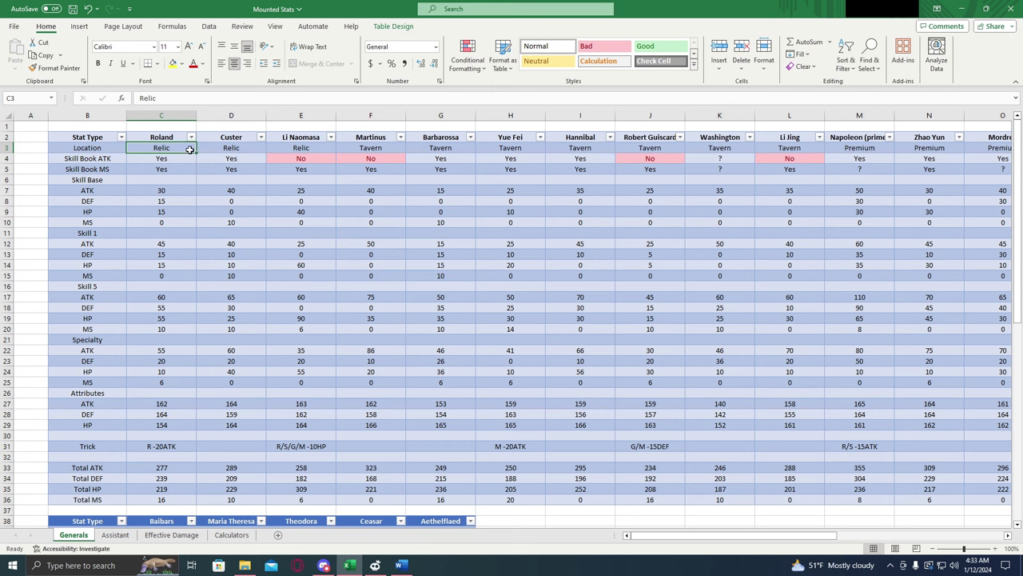
{"action": "left_click", "coordinate": [604, 150]}
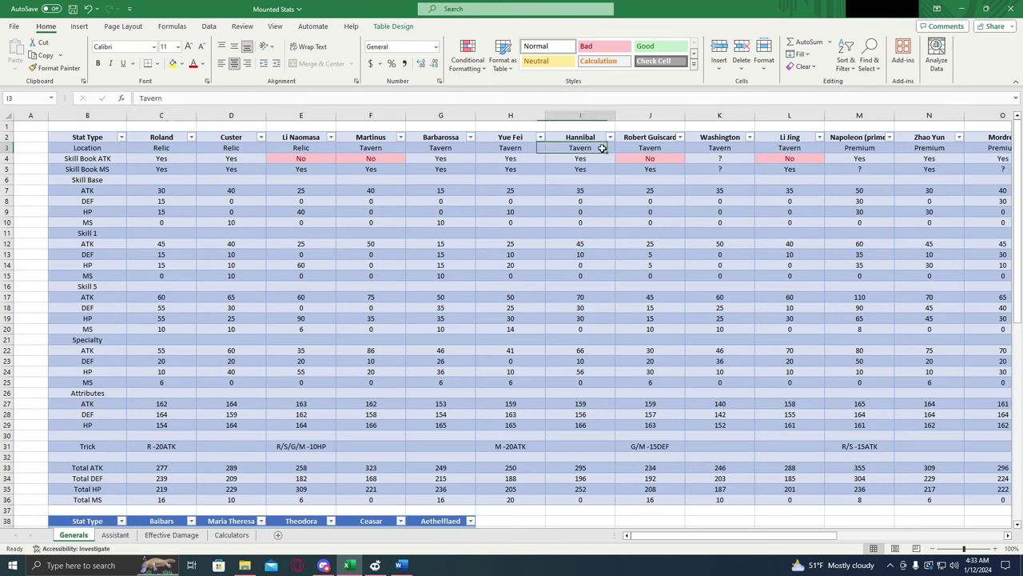
Compare Roland's and Hannibal's Total ATK, Total DEF, Total HP and Total MS in the main generals table.
{"action": "left_click", "coordinate": [178, 467]}
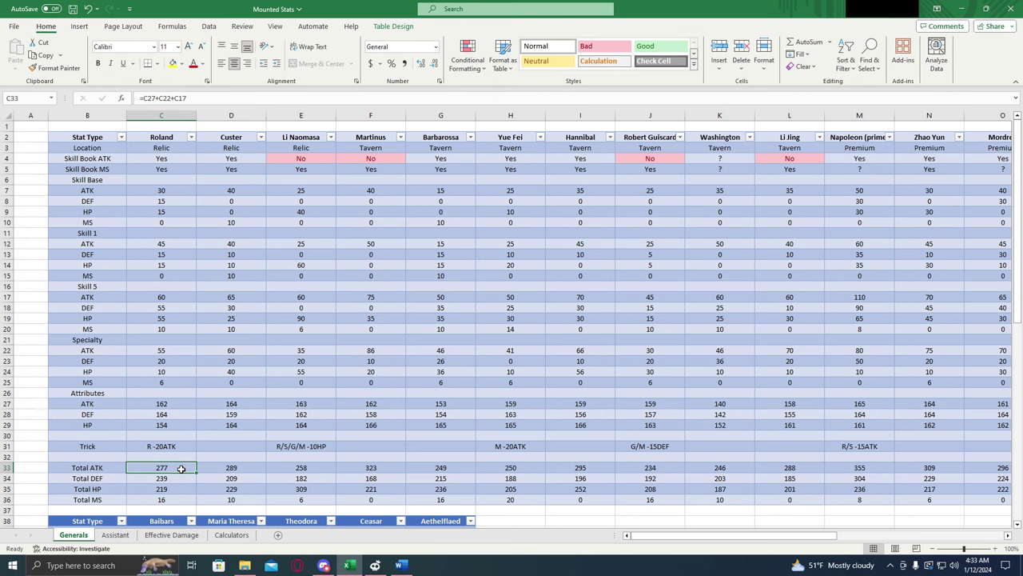
{"action": "left_click", "coordinate": [604, 468]}
{"action": "left_click", "coordinate": [598, 501]}
{"action": "left_click", "coordinate": [179, 500]}
{"action": "left_click", "coordinate": [175, 480]}
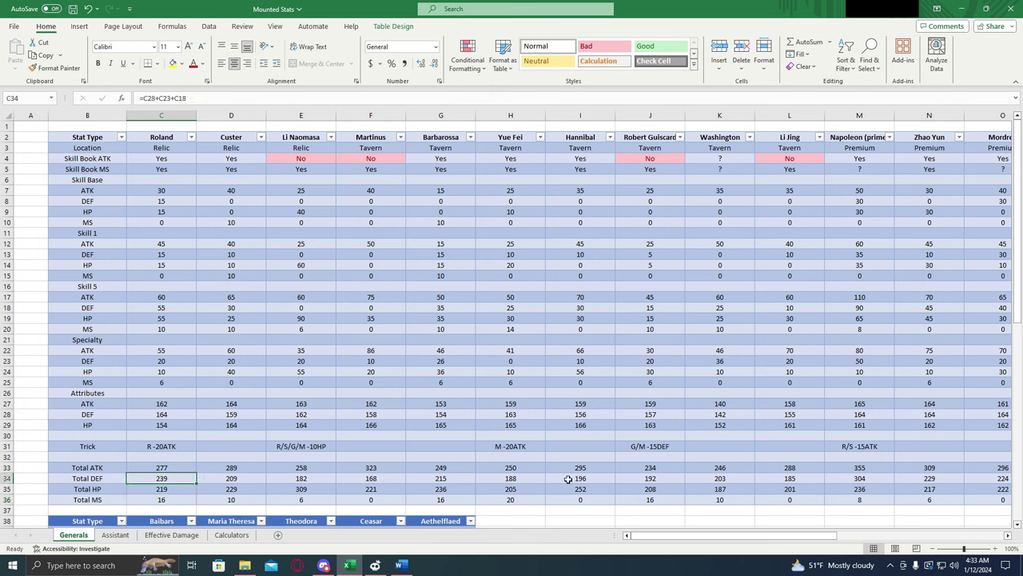
{"action": "left_click", "coordinate": [183, 489]}
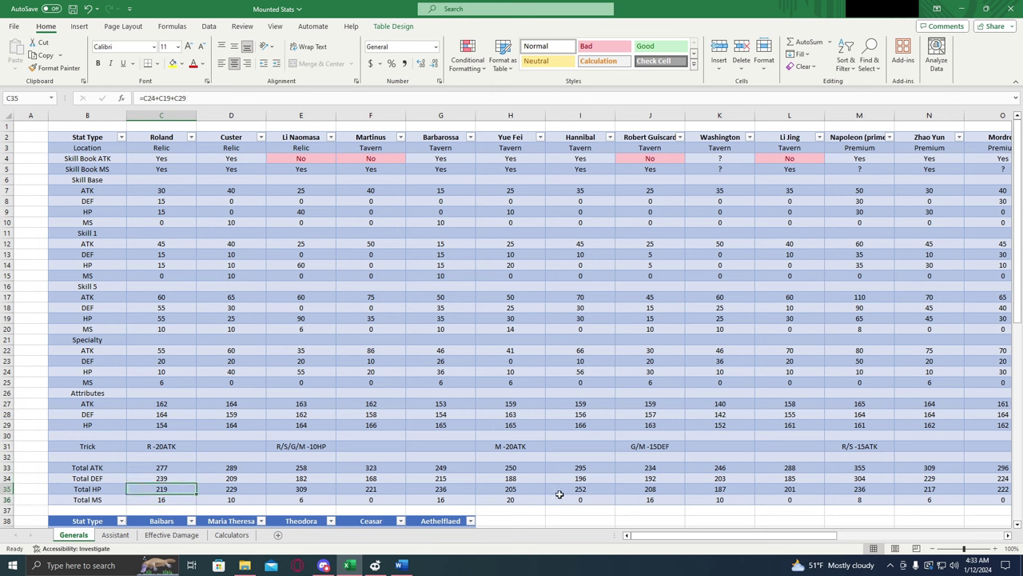
{"action": "left_click", "coordinate": [560, 491]}
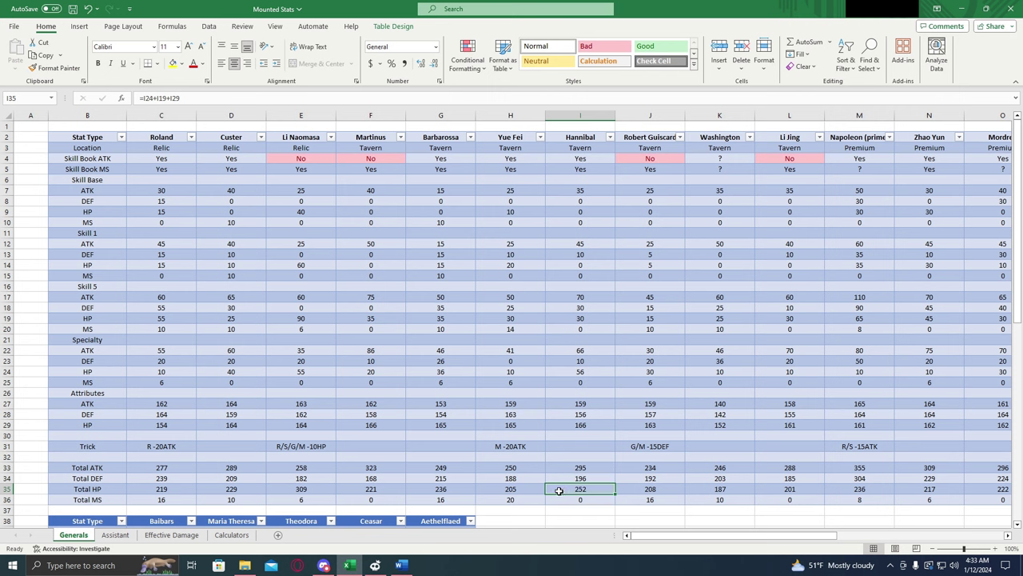
{"action": "left_click", "coordinate": [560, 480]}
{"action": "left_click", "coordinate": [560, 489]}
{"action": "left_click", "coordinate": [157, 487]}
{"action": "left_click", "coordinate": [172, 478]}
{"action": "left_click", "coordinate": [178, 489]}
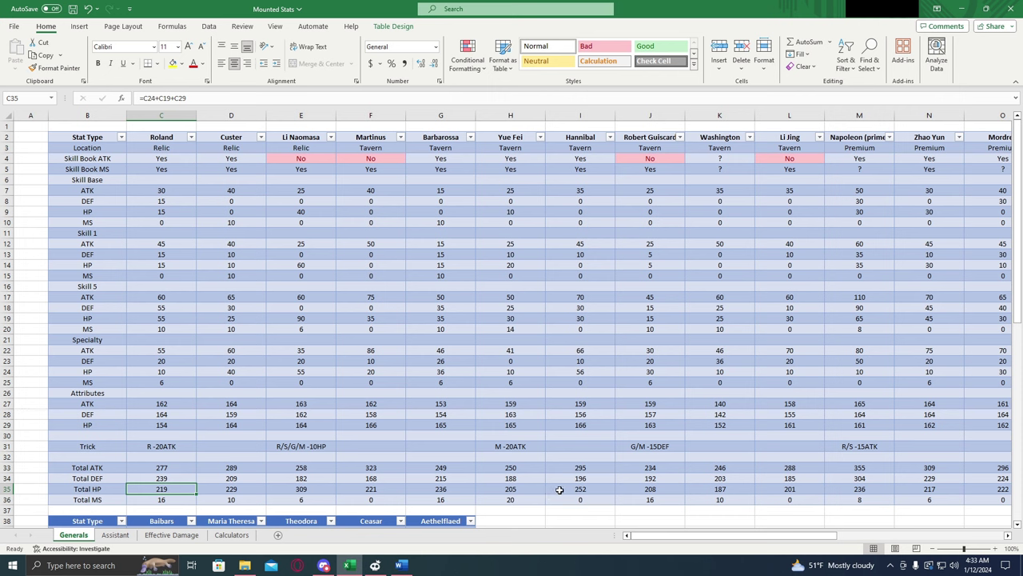
{"action": "left_click", "coordinate": [560, 489]}
{"action": "left_click", "coordinate": [566, 467]}
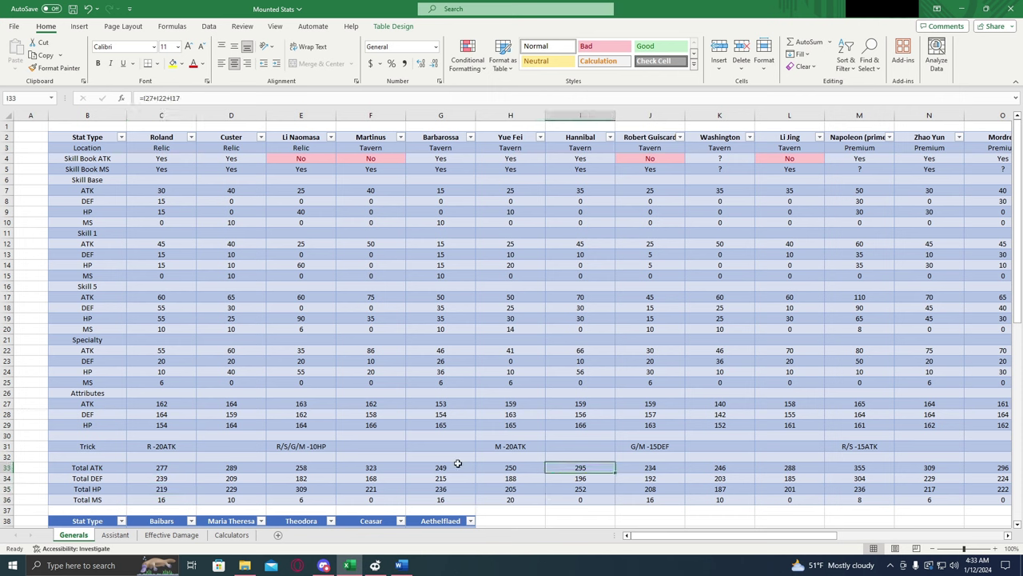
{"action": "left_click", "coordinate": [563, 500]}
{"action": "left_click", "coordinate": [171, 467]}
{"action": "left_click", "coordinate": [172, 488]}
{"action": "left_click", "coordinate": [177, 499]}
{"action": "left_click", "coordinate": [182, 468]}
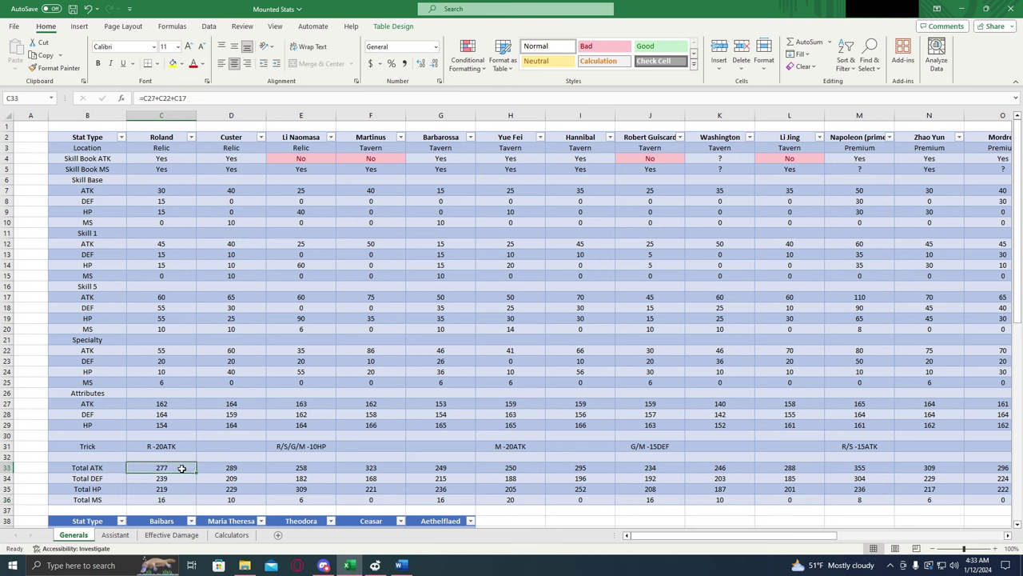
{"action": "left_click", "coordinate": [177, 500]}
{"action": "left_click", "coordinate": [179, 479]}
{"action": "left_click", "coordinate": [171, 467]}
{"action": "left_click", "coordinate": [565, 467]}
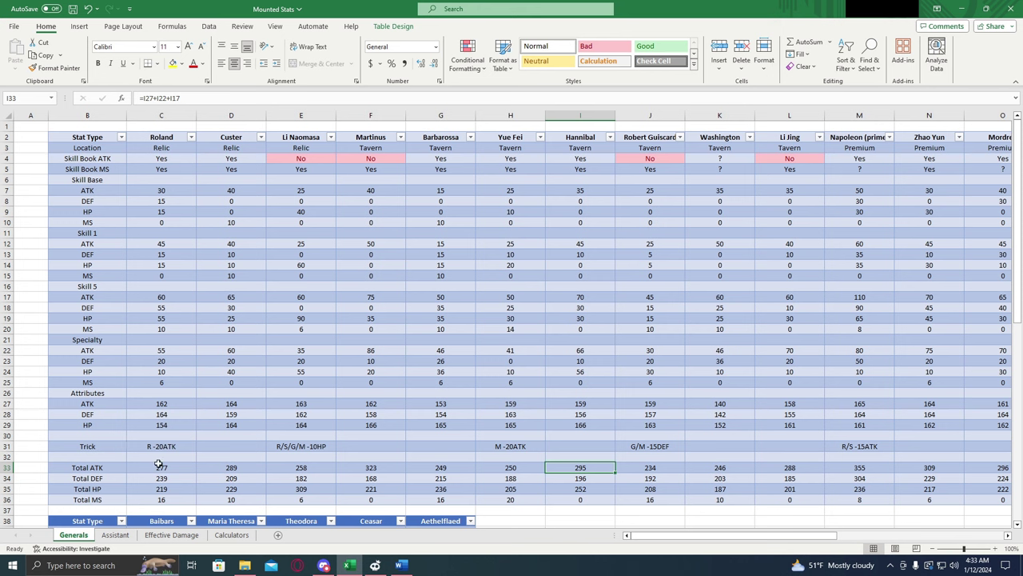
{"action": "left_click", "coordinate": [165, 466]}
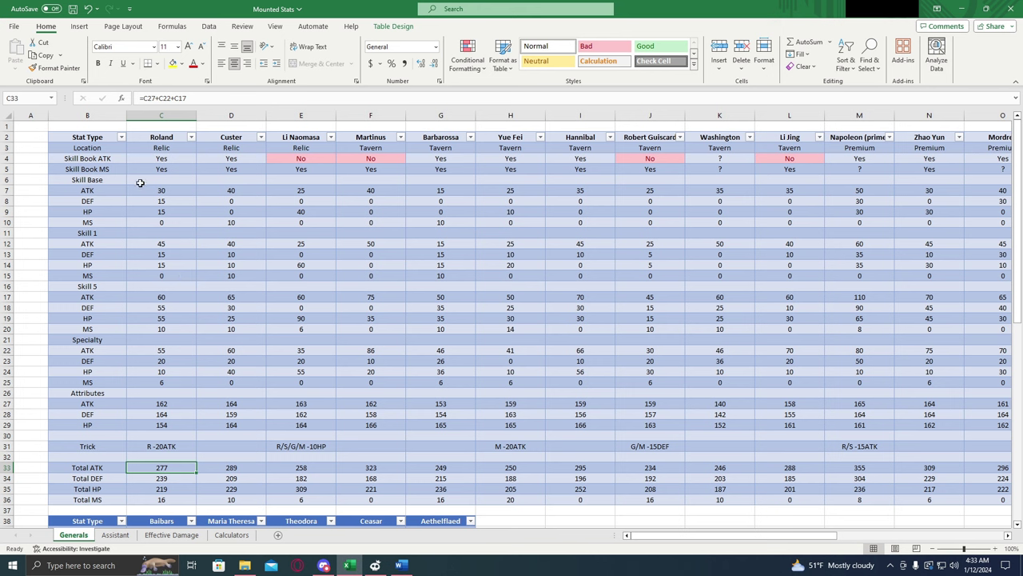
Examine Custer's location, skill book entries, base ATK and total stats.
{"action": "left_click", "coordinate": [245, 147]}
{"action": "left_click", "coordinate": [245, 158]}
{"action": "left_click", "coordinate": [242, 169]}
{"action": "left_click", "coordinate": [251, 188]}
{"action": "left_click", "coordinate": [253, 468]}
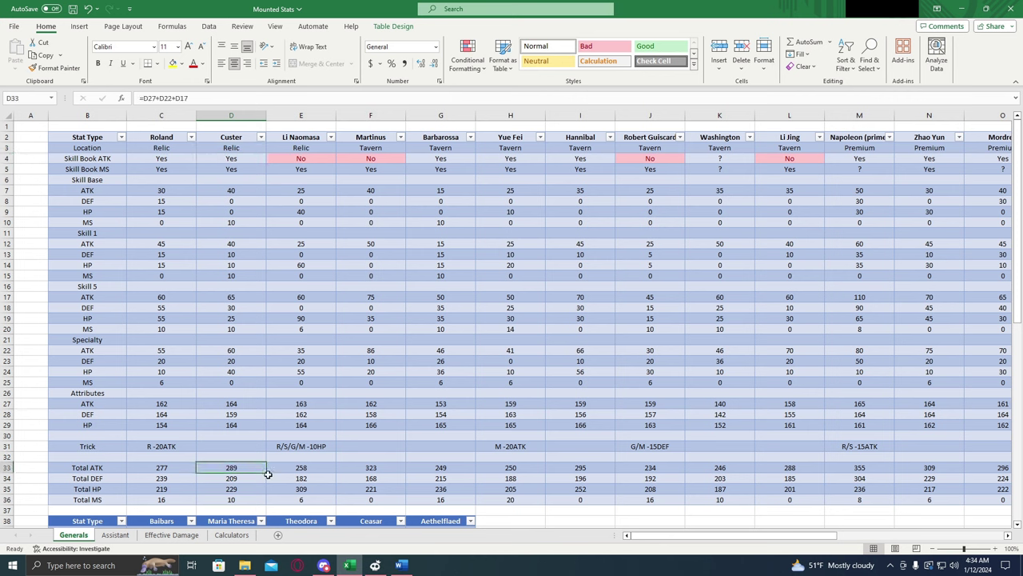
{"action": "left_click", "coordinate": [247, 480]}
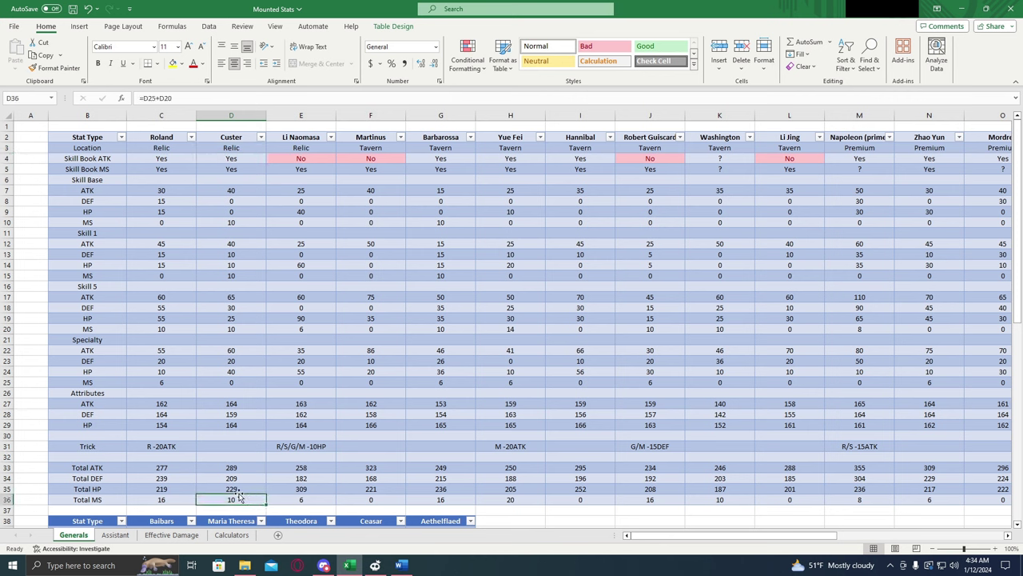
{"action": "left_click", "coordinate": [252, 470]}
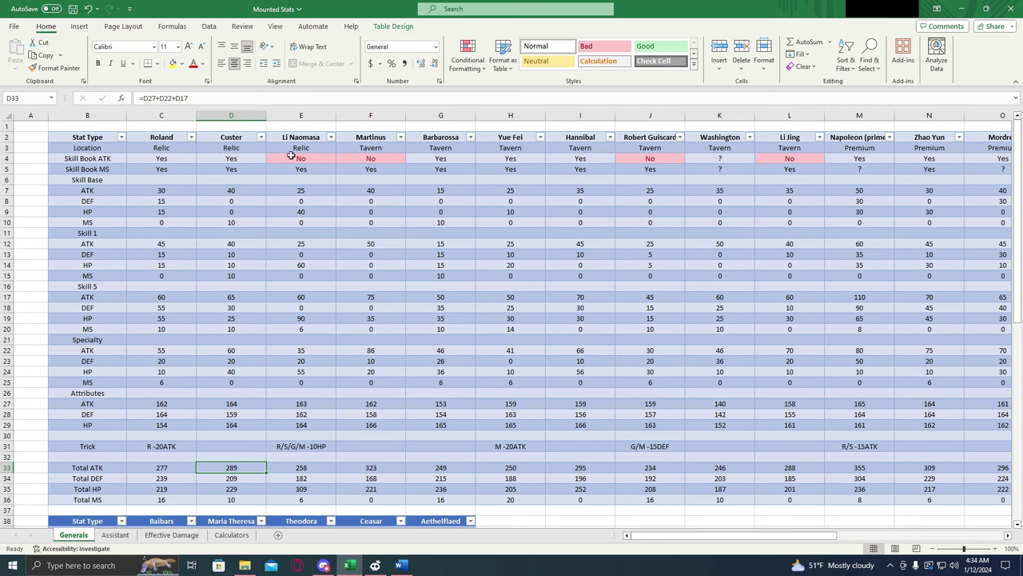
Examine Li Naomasa's location, Skill Book ATK entry, Total ATK, Total DEF, Total HP and Total MS in the main generals table.
{"action": "left_click", "coordinate": [317, 147]}
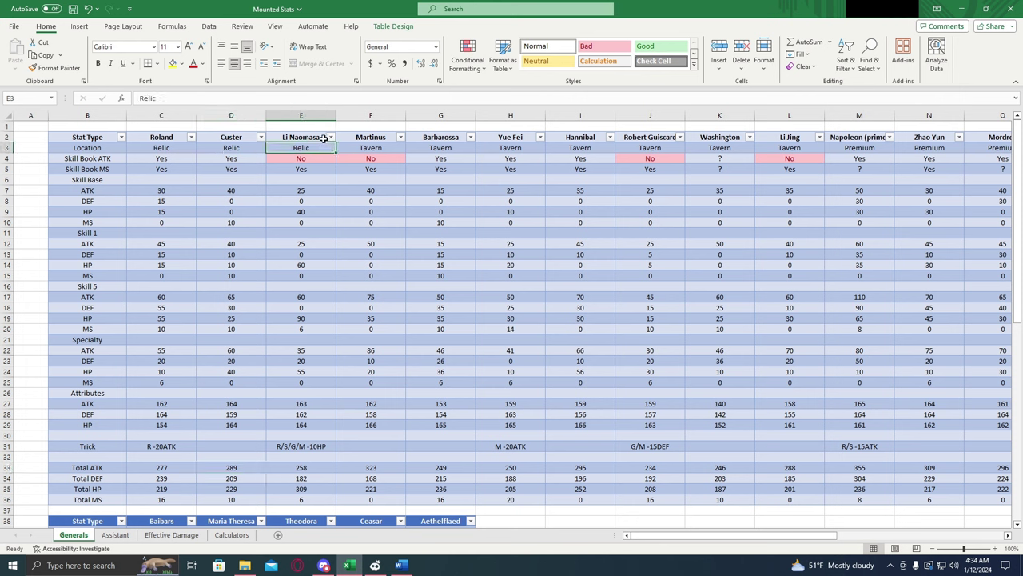
{"action": "left_click", "coordinate": [317, 467]}
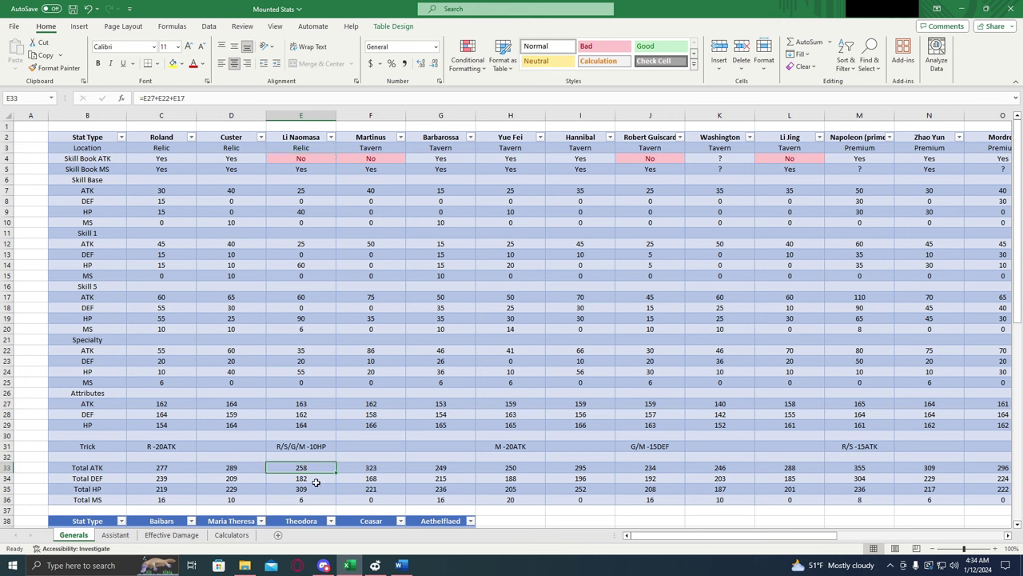
{"action": "left_click", "coordinate": [322, 487]}
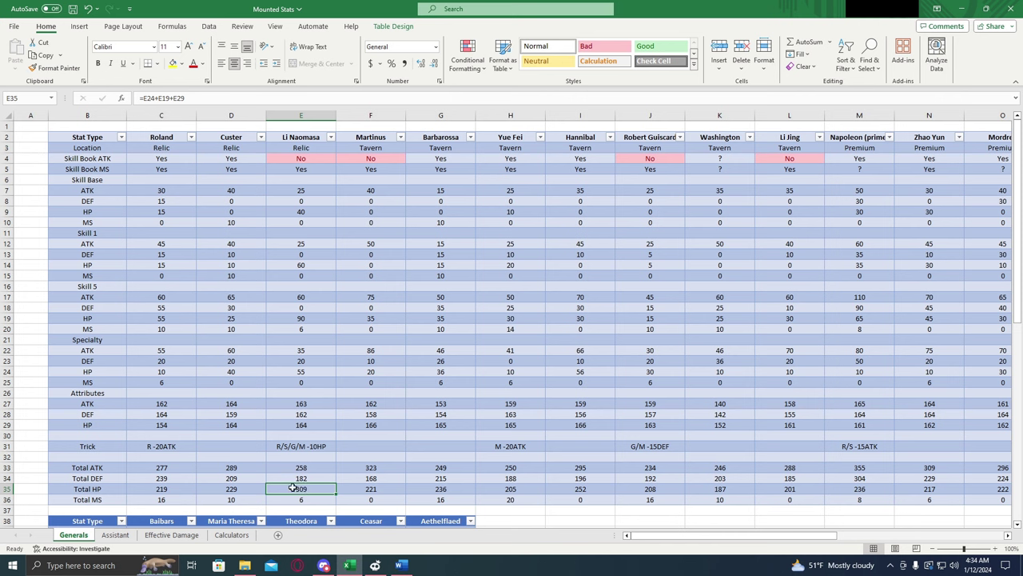
{"action": "left_click_drag", "start_coordinate": [666, 534], "coordinate": [636, 531]}
{"action": "left_click", "coordinate": [320, 478]}
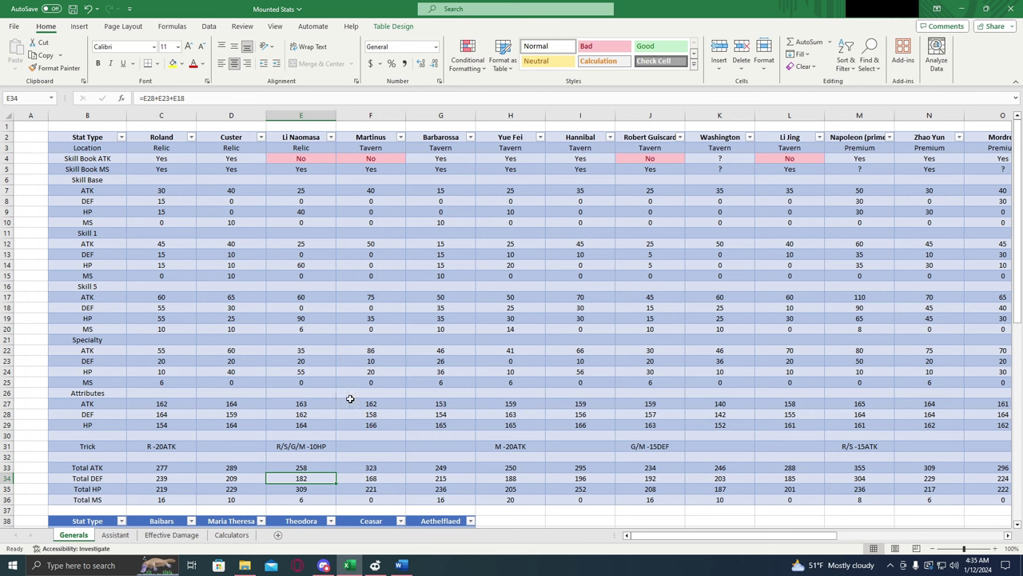
{"action": "left_click", "coordinate": [309, 488]}
{"action": "left_click", "coordinate": [317, 480]}
{"action": "left_click_drag", "start_coordinate": [327, 482], "coordinate": [327, 482]}
{"action": "mouse_move", "coordinate": [322, 482]}
{"action": "left_mouse_down"}
{"action": "mouse_move", "coordinate": [315, 486]}
{"action": "mouse_move", "coordinate": [319, 477]}
{"action": "left_mouse_up"}
{"action": "left_click", "coordinate": [312, 468]}
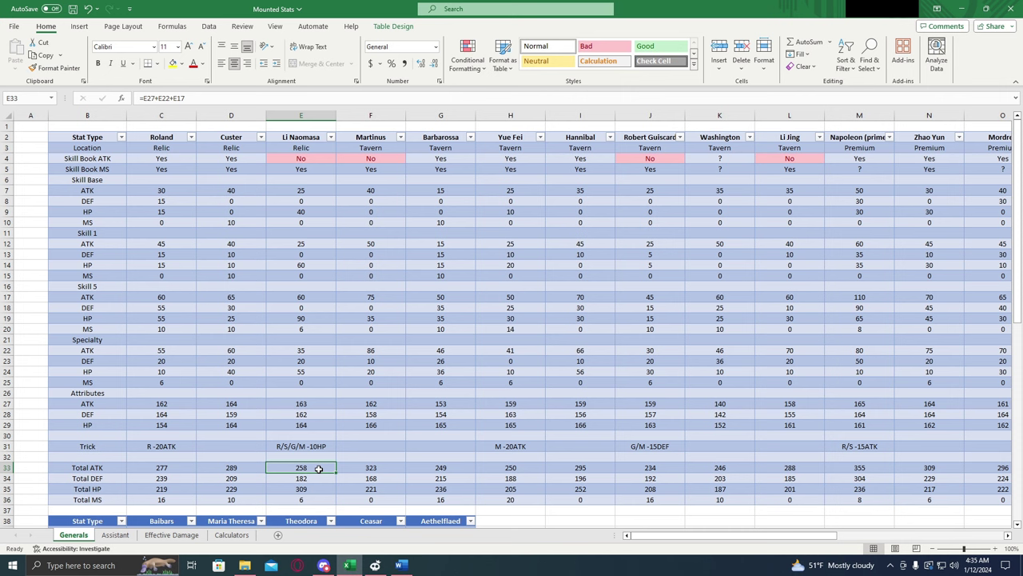
{"action": "left_click", "coordinate": [295, 157]}
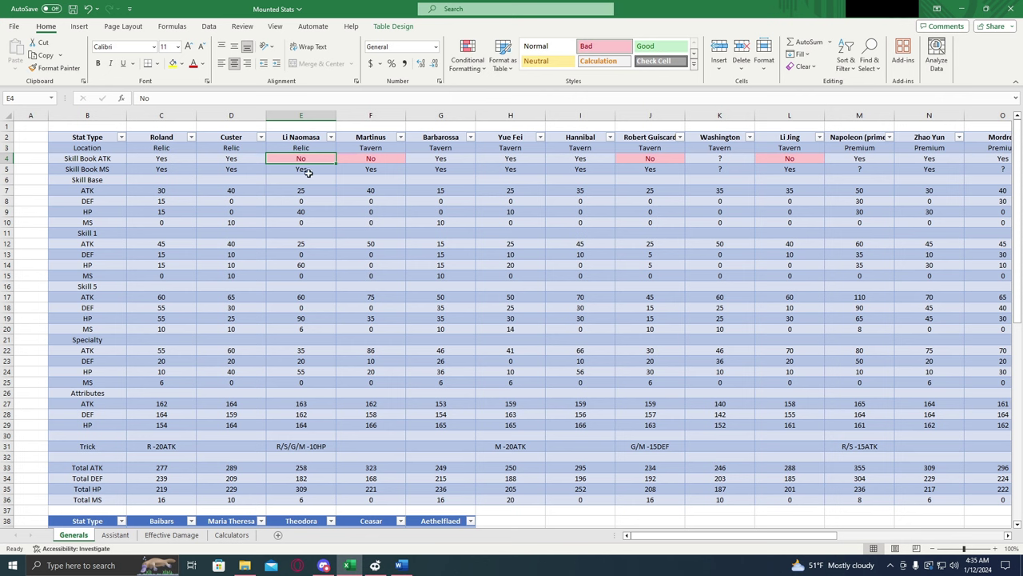
{"action": "left_click", "coordinate": [311, 500]}
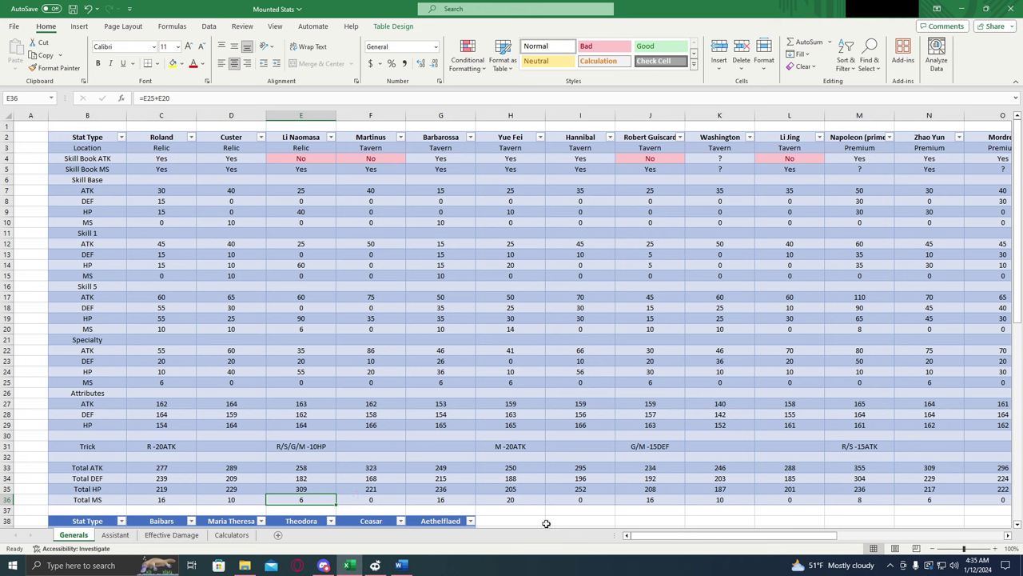
Examine Martinus's Total ATK, Total DEF, Total HP and Total MS in the main generals table.
{"action": "left_click", "coordinate": [396, 501]}
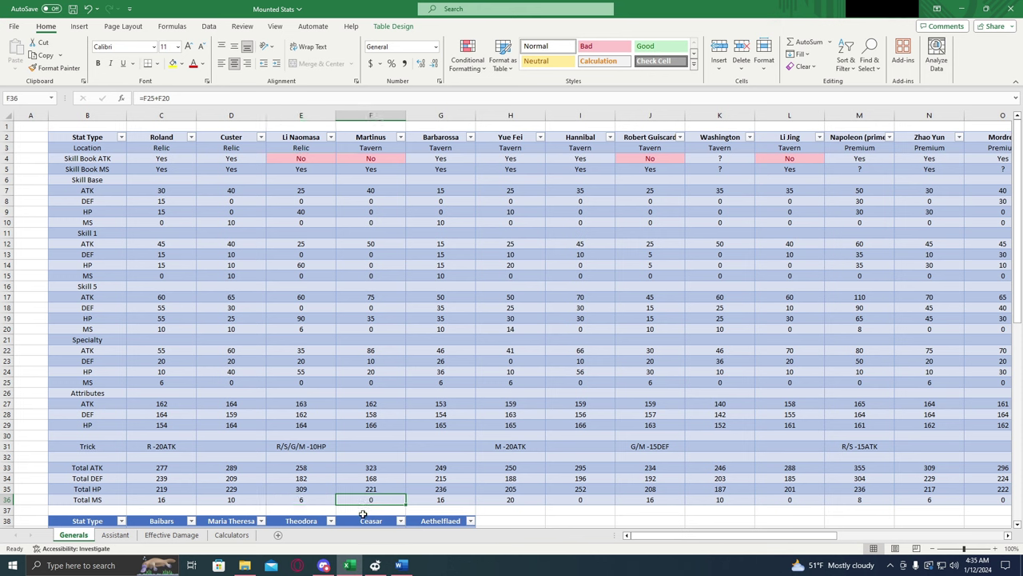
{"action": "left_click", "coordinate": [382, 466]}
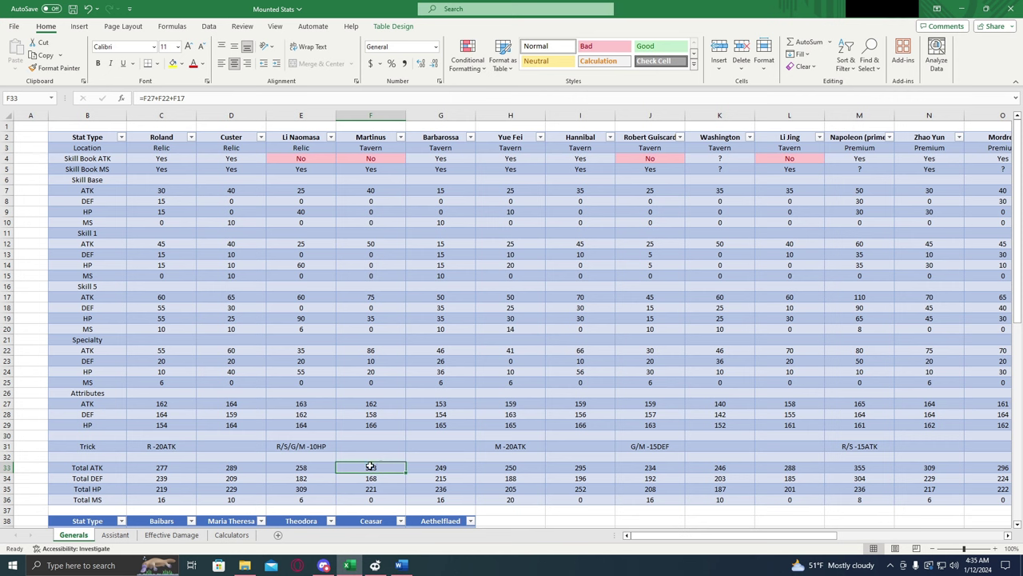
{"action": "left_click", "coordinate": [388, 481]}
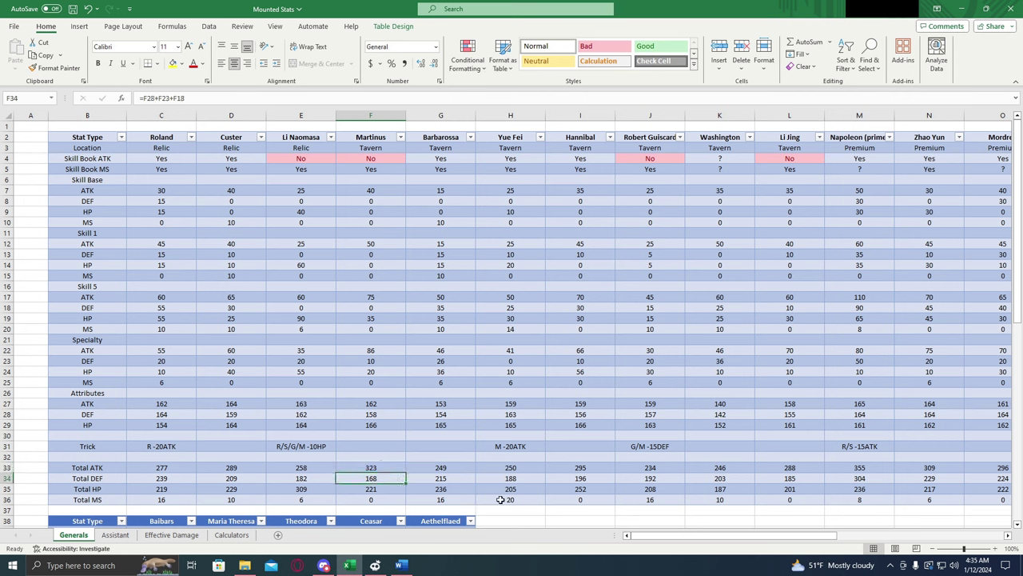
{"action": "left_click", "coordinate": [389, 488]}
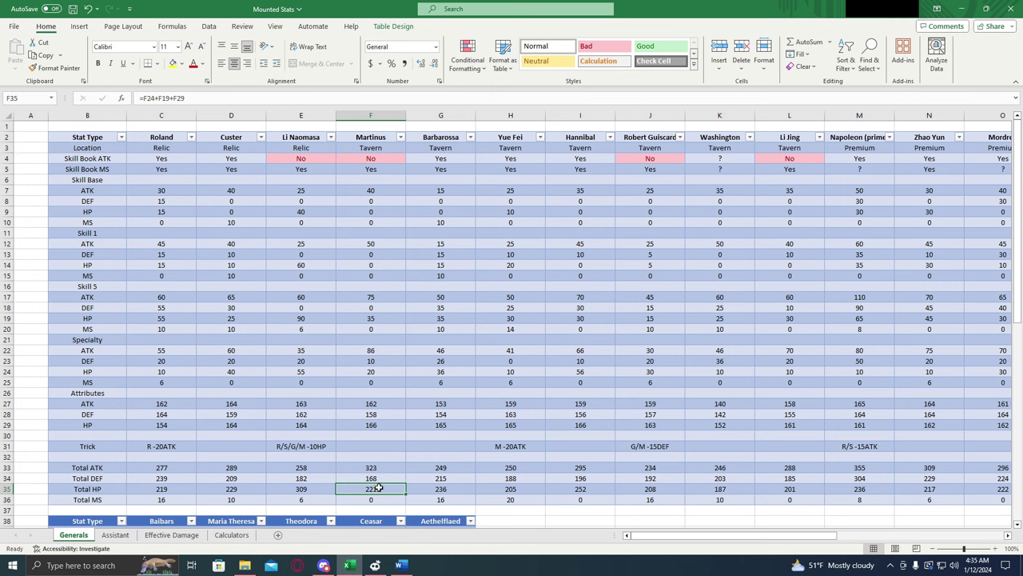
{"action": "left_click", "coordinate": [381, 499]}
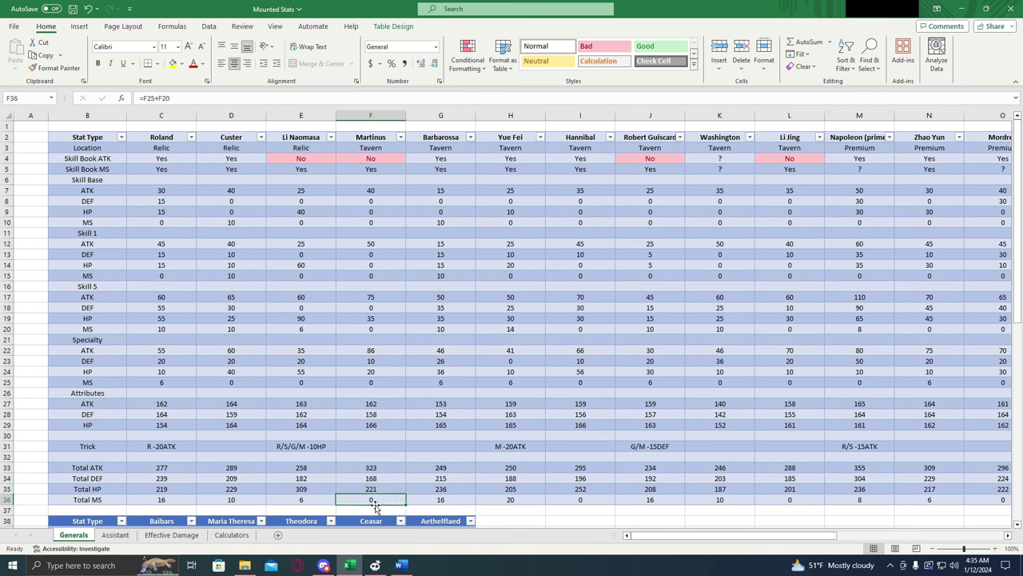
{"action": "left_click", "coordinate": [381, 467]}
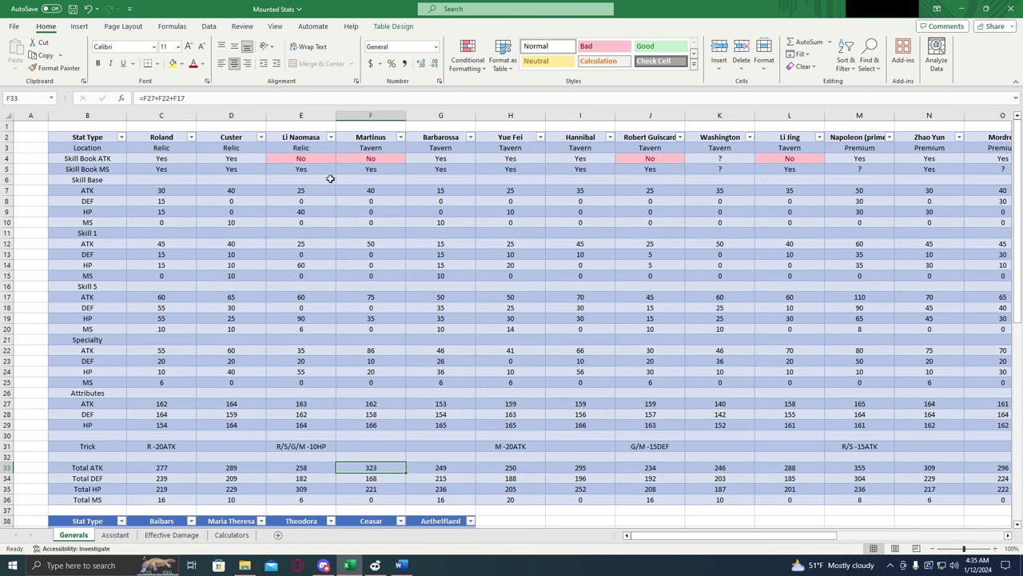
Check Martinus's location and his Skill Book ATK and Skill Book MS entries.
{"action": "left_click", "coordinate": [366, 159]}
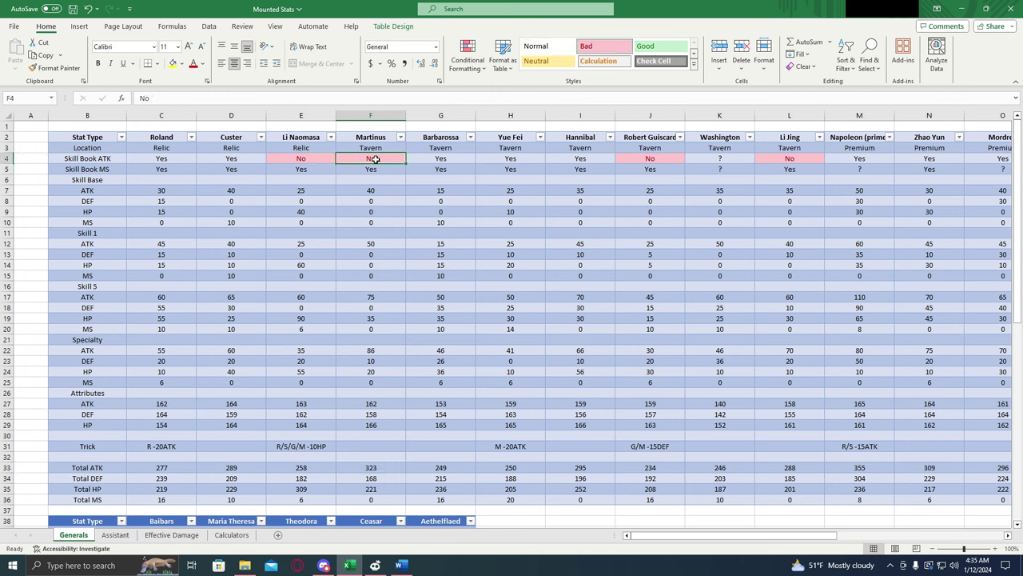
{"action": "left_click", "coordinate": [386, 166]}
{"action": "left_click", "coordinate": [392, 160]}
{"action": "left_click", "coordinate": [395, 166]}
{"action": "left_click", "coordinate": [396, 159]}
{"action": "left_click", "coordinate": [389, 149]}
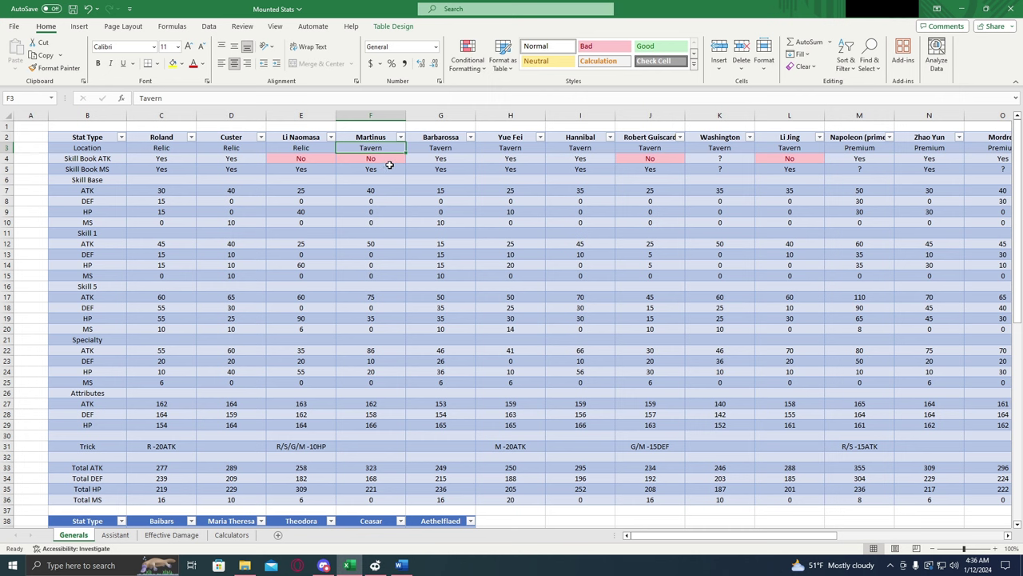
{"action": "left_click", "coordinate": [391, 159]}
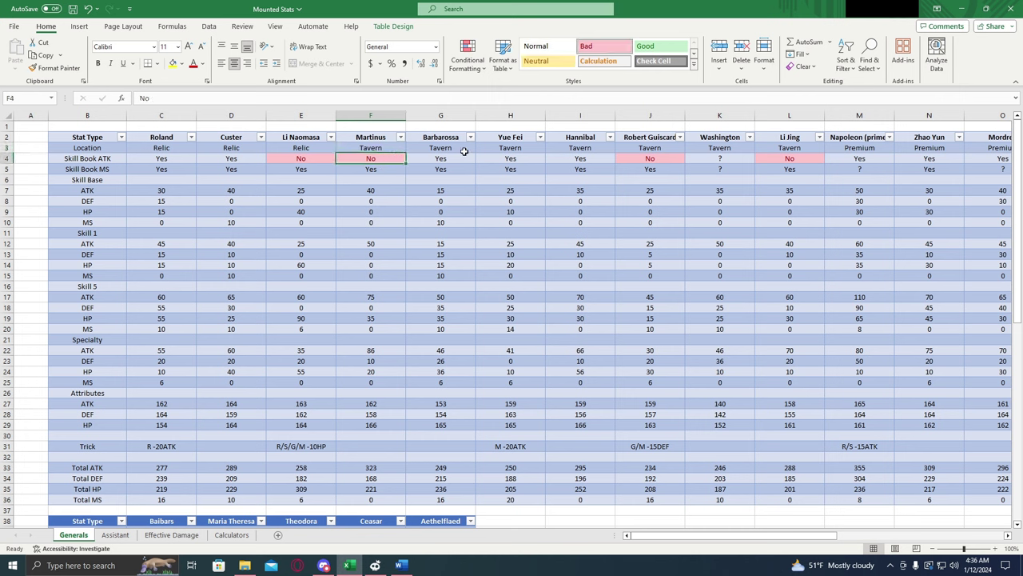
Review Barbarossa's skill book entries and his Total ATK, Total DEF, Total HP and Total MS.
{"action": "left_click", "coordinate": [457, 159]}
{"action": "left_click", "coordinate": [460, 170]}
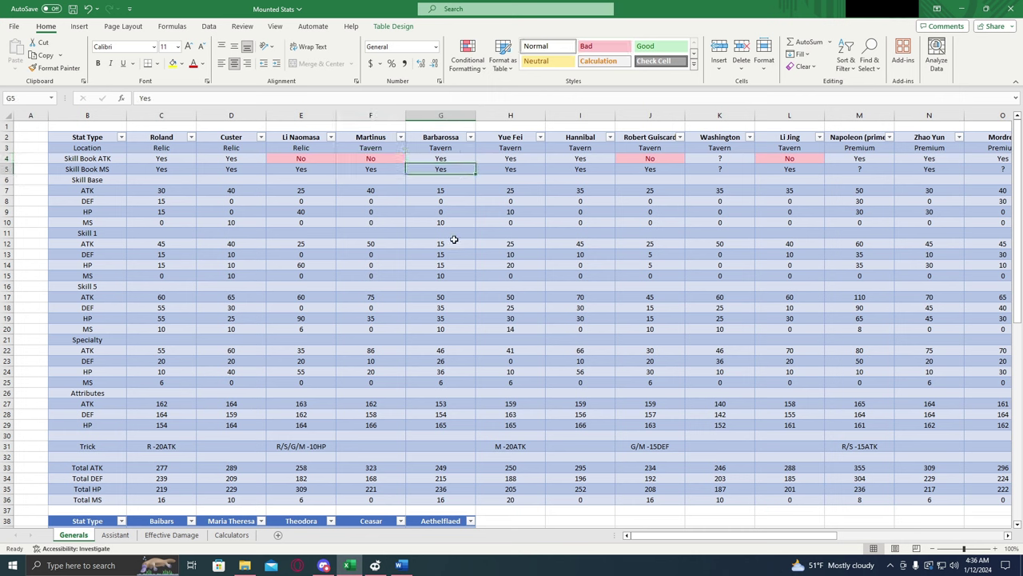
{"action": "left_click", "coordinate": [458, 468]}
{"action": "left_click", "coordinate": [461, 478]}
{"action": "left_click", "coordinate": [463, 489]}
{"action": "left_click", "coordinate": [451, 470]}
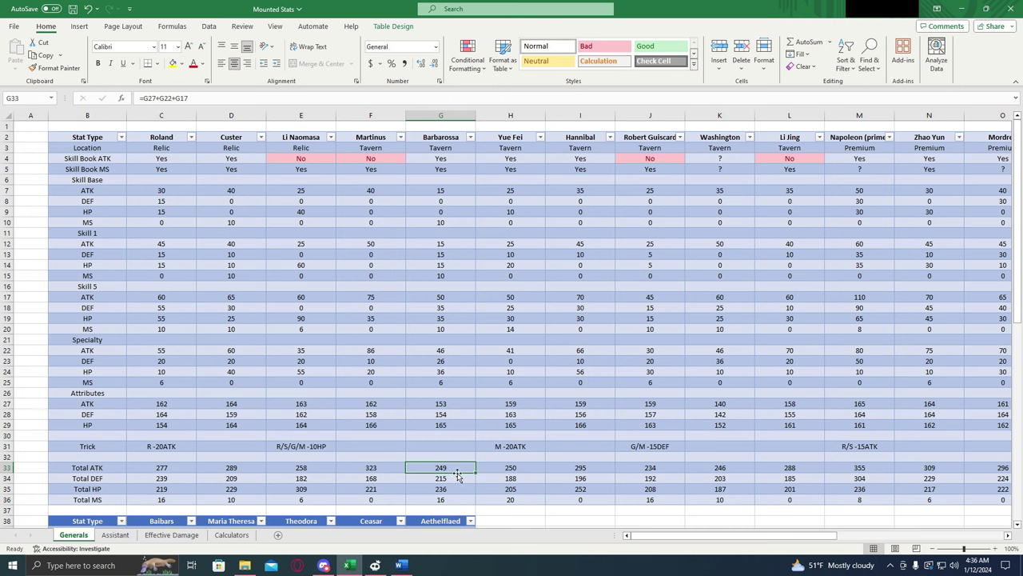
{"action": "left_click", "coordinate": [454, 478]}
{"action": "left_click", "coordinate": [460, 488]}
{"action": "left_click", "coordinate": [448, 500]}
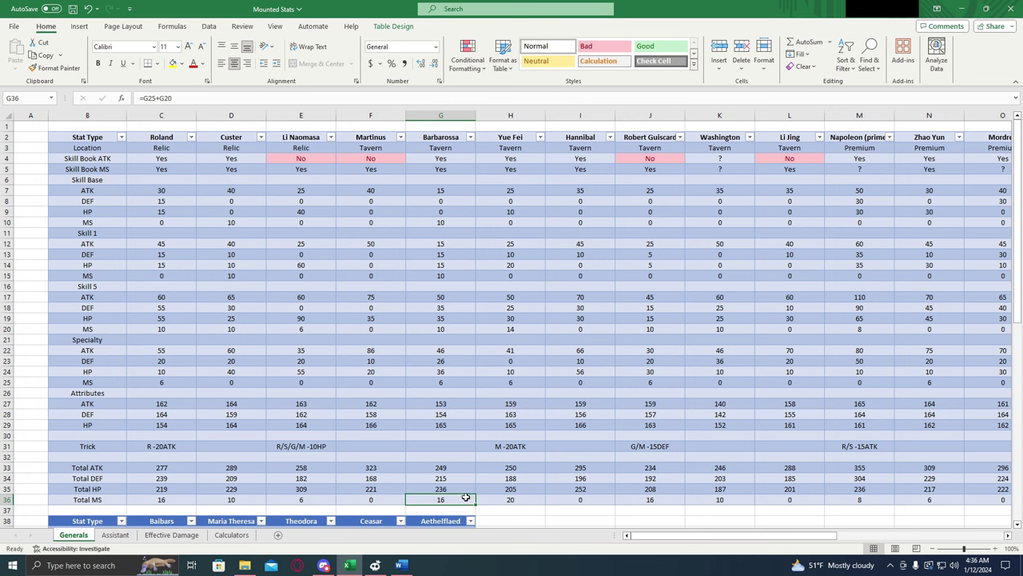
{"action": "left_click", "coordinate": [453, 468]}
{"action": "left_click", "coordinate": [457, 489]}
{"action": "left_click", "coordinate": [459, 499]}
Review Yue Fei's Total ATK, Total DEF, Total HP and Total MS in the main generals table.
{"action": "left_click", "coordinate": [524, 467]}
{"action": "left_click", "coordinate": [526, 478]}
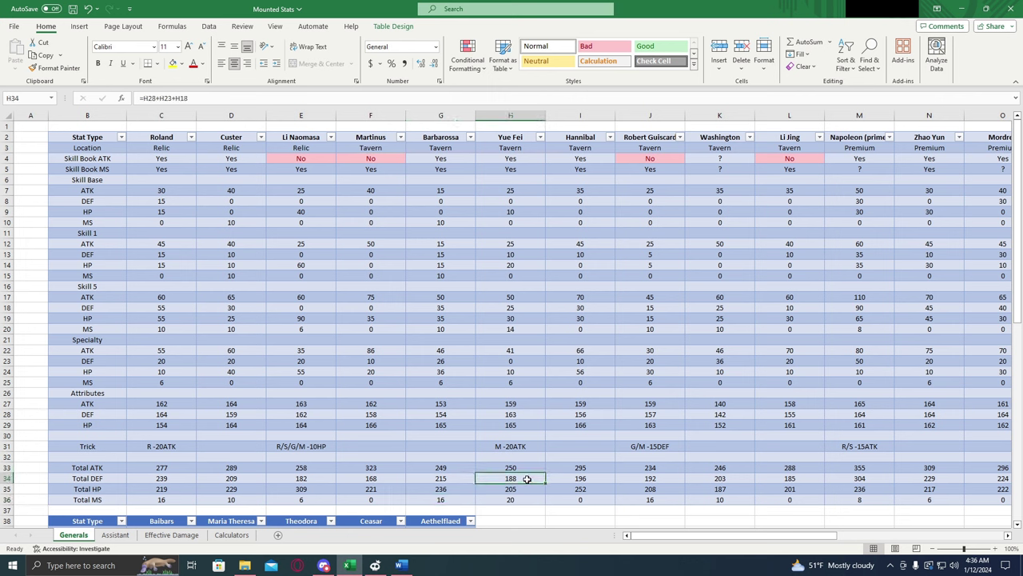
{"action": "left_click", "coordinate": [528, 489]}
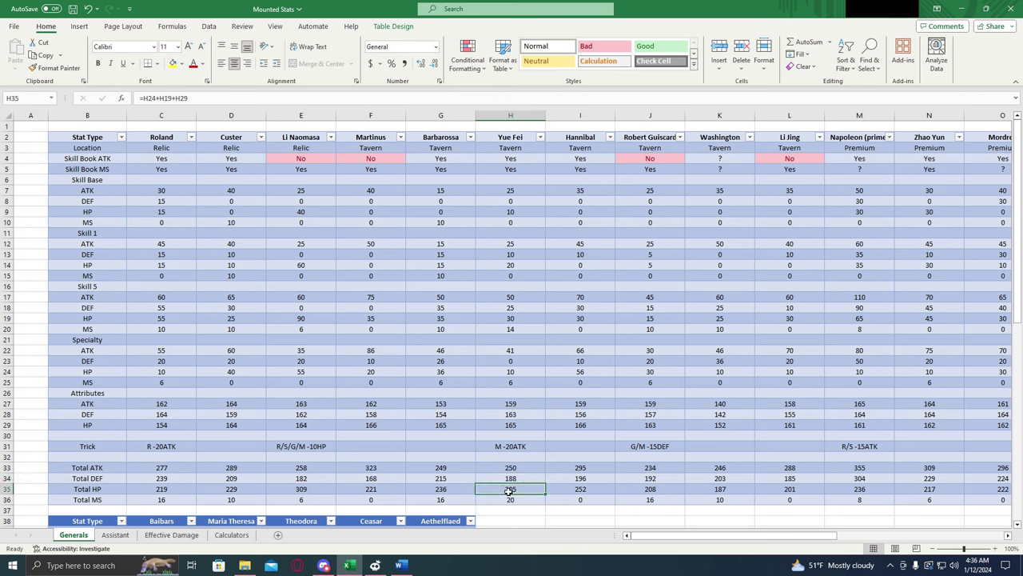
{"action": "left_click", "coordinate": [531, 497]}
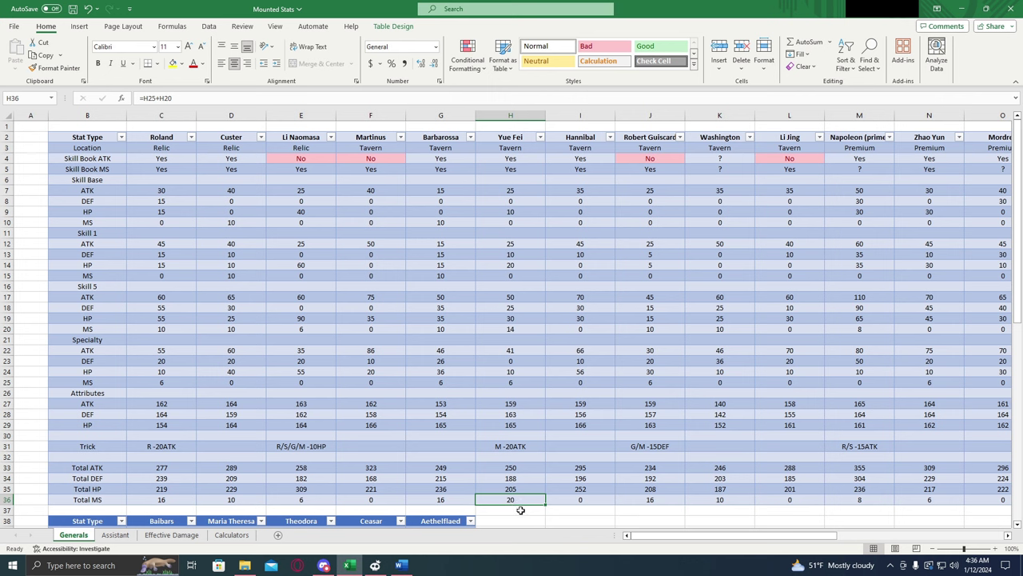
{"action": "left_click", "coordinate": [527, 468]}
{"action": "left_click", "coordinate": [510, 499]}
Check Hannibal's Total ATK in the main generals table.
{"action": "scroll", "coordinate": [470, 469], "scroll_direction": "right", "scroll_amount": 2}
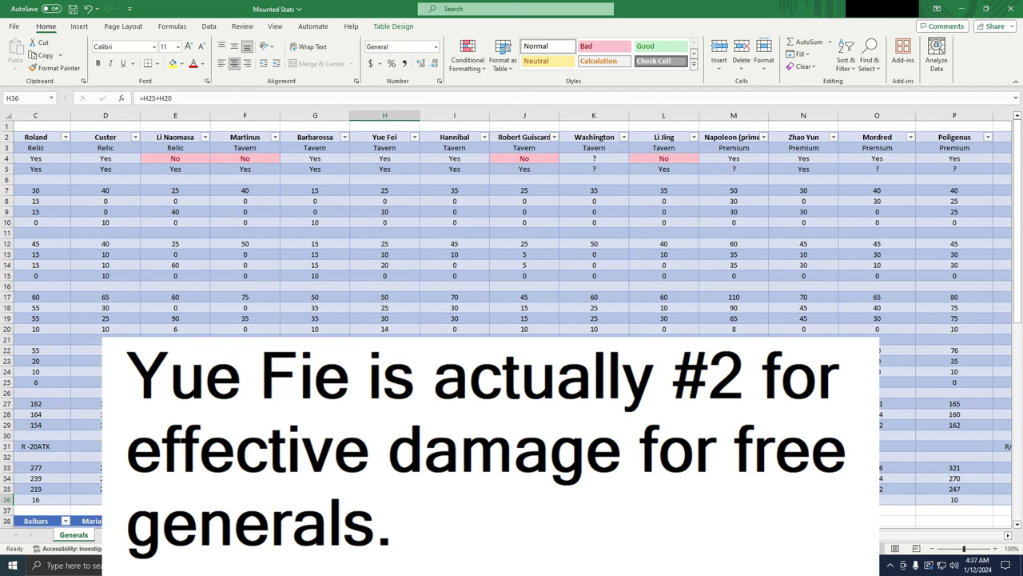
{"action": "left_click", "coordinate": [470, 468]}
{"action": "left_click_drag", "start_coordinate": [470, 468], "coordinate": [474, 480]}
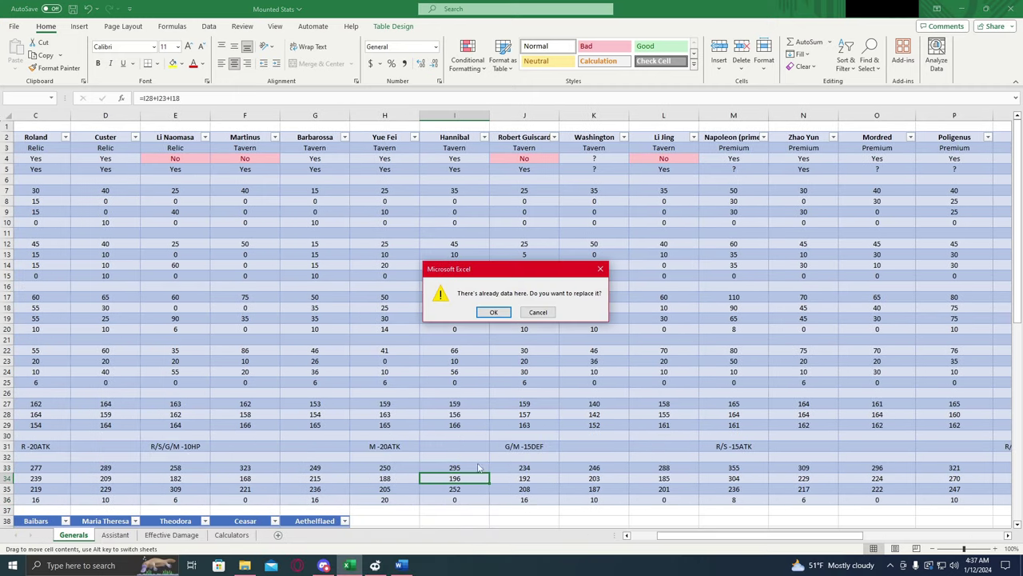
{"action": "left_click", "coordinate": [538, 313]}
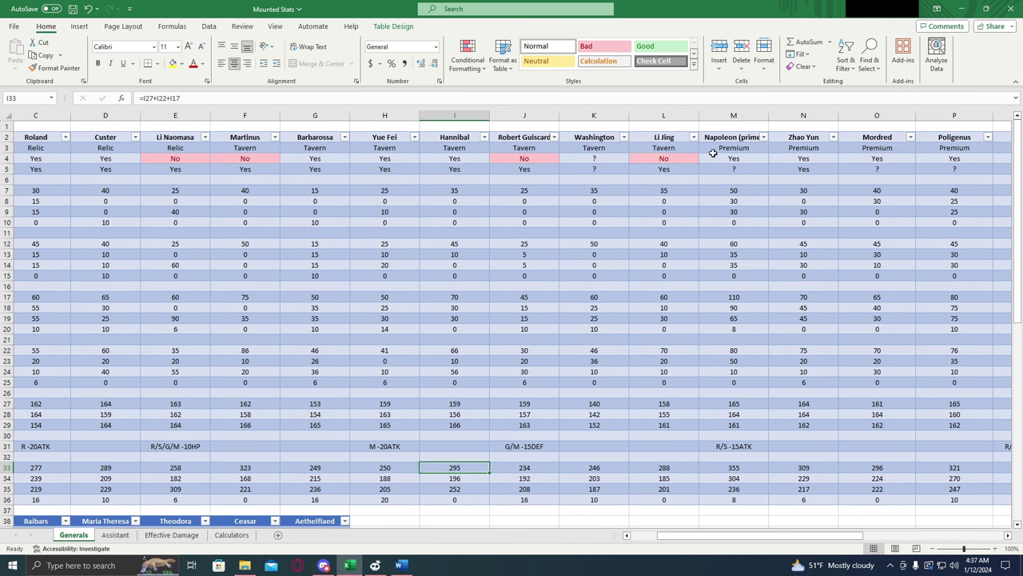
Compare Robert Guiscard's Total ATK, Total DEF and Total HP with Washington's.
{"action": "left_click", "coordinate": [539, 470]}
{"action": "left_click", "coordinate": [588, 469]}
{"action": "left_click", "coordinate": [552, 479]}
{"action": "left_click", "coordinate": [582, 480]}
{"action": "left_click", "coordinate": [548, 486]}
{"action": "left_click", "coordinate": [577, 489]}
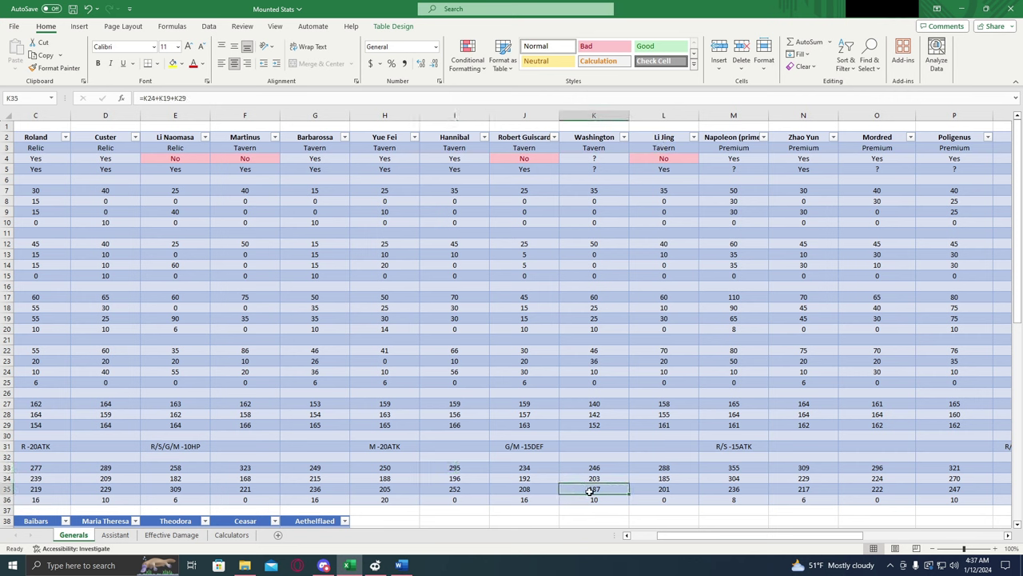
Compare Total HP, Total DEF and Total ATK across Robert Guiscard, Washington and Li Jing.
{"action": "left_click", "coordinate": [651, 489]}
{"action": "left_click", "coordinate": [595, 487]}
{"action": "left_click", "coordinate": [553, 487]}
{"action": "left_click", "coordinate": [555, 478]}
{"action": "left_click", "coordinate": [582, 480]}
{"action": "left_click", "coordinate": [641, 481]}
{"action": "left_click", "coordinate": [643, 469]}
{"action": "left_click", "coordinate": [613, 469]}
{"action": "left_click", "coordinate": [536, 470]}
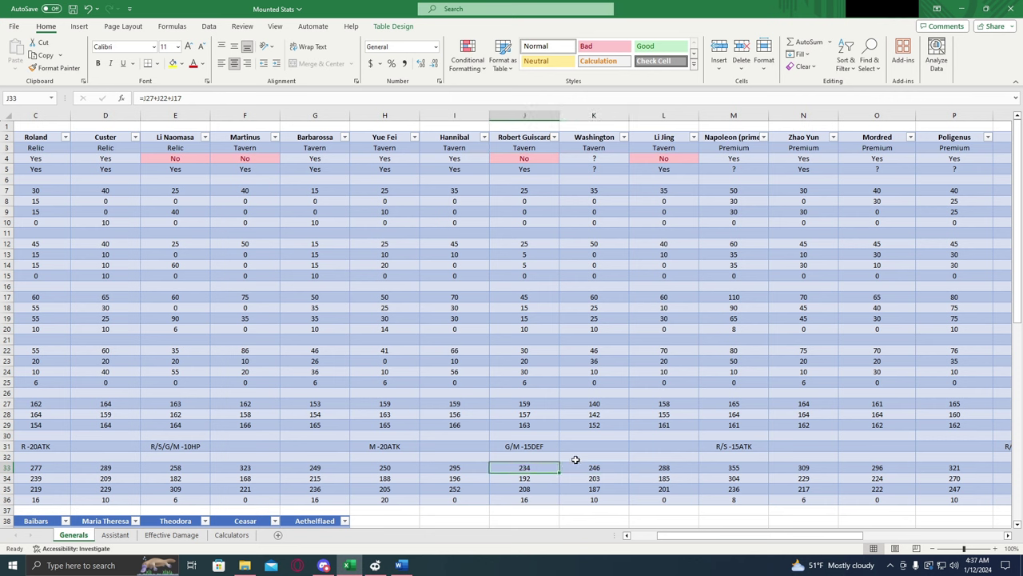
{"action": "left_click", "coordinate": [575, 460]}
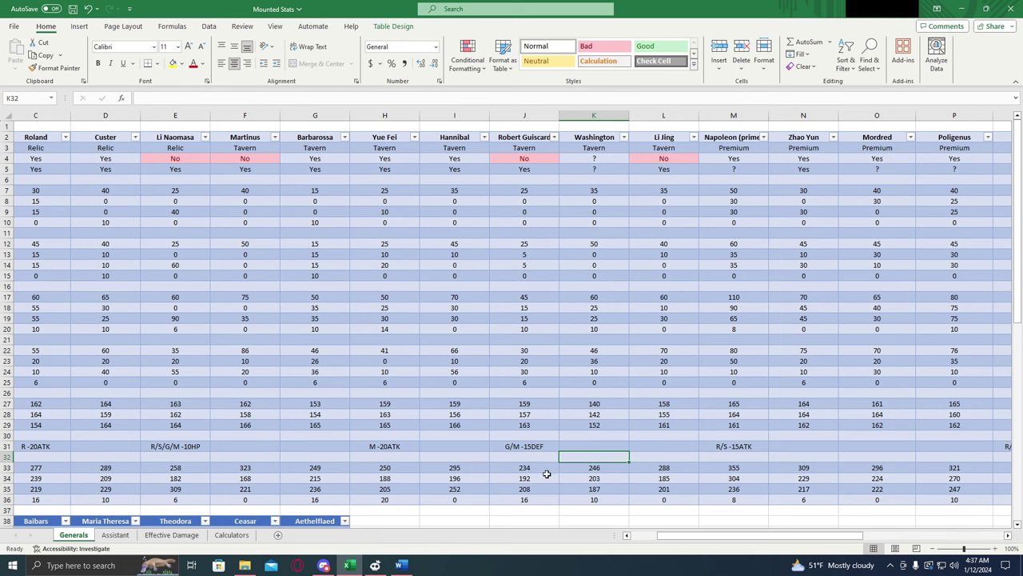
Check Li Jing's Total ATK, Total MS and Skill Book ATK entry.
{"action": "left_click", "coordinate": [661, 470]}
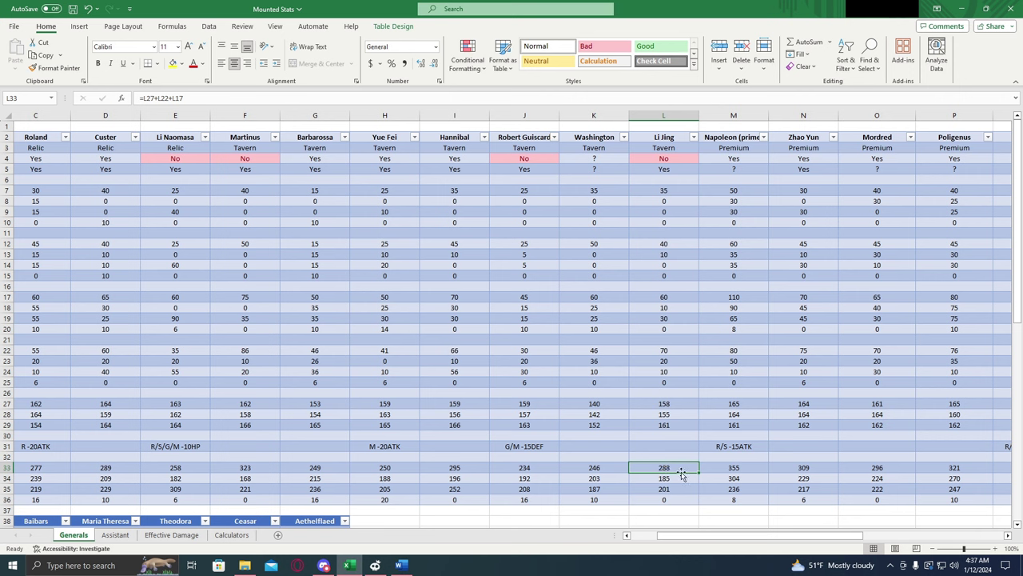
{"action": "left_click", "coordinate": [671, 496]}
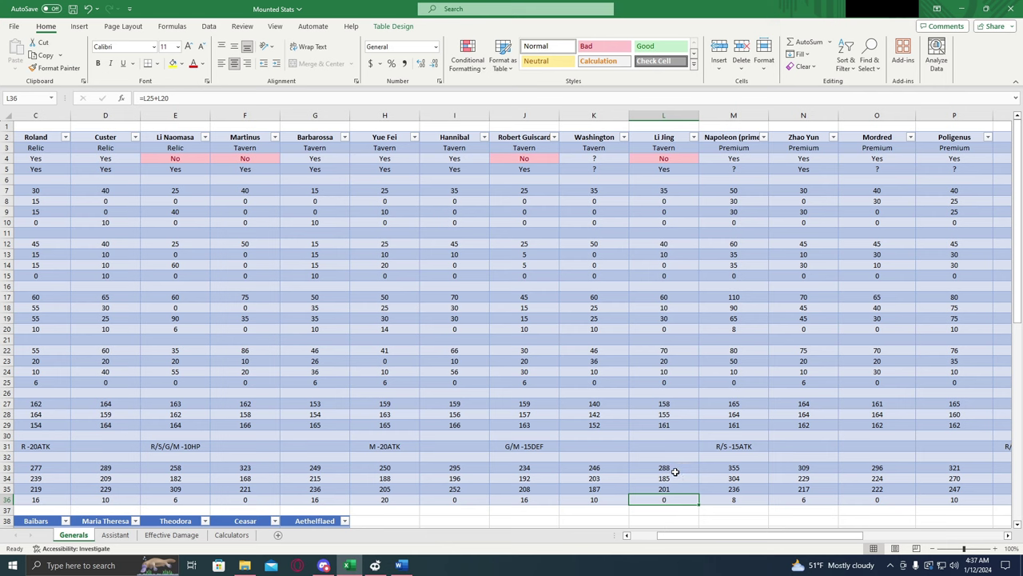
{"action": "left_click", "coordinate": [671, 160]}
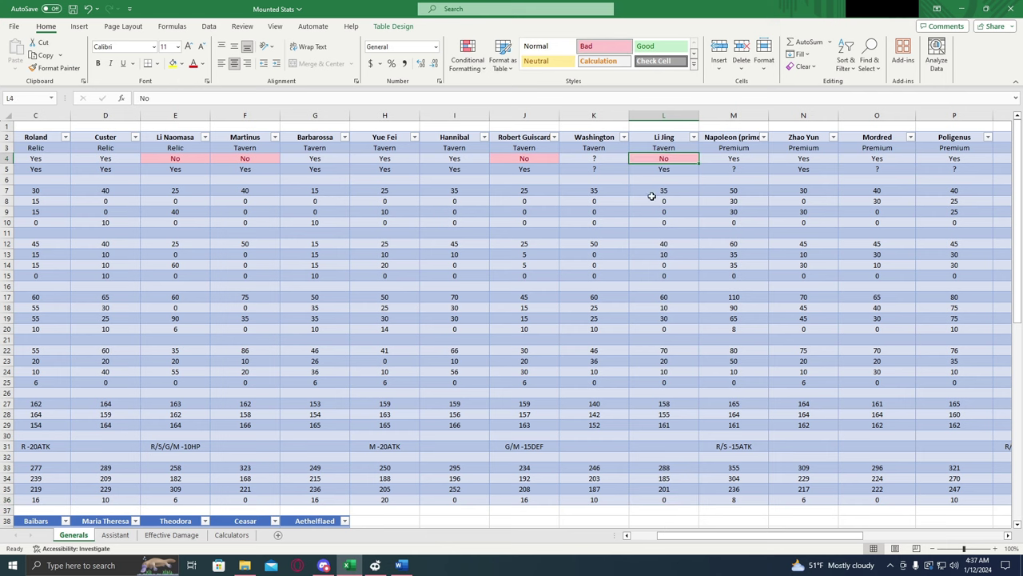
Review the Trick entries of Roland, Li Naomasa and Yue Fei in the main generals table.
{"action": "left_click_drag", "start_coordinate": [729, 534], "coordinate": [683, 536]}
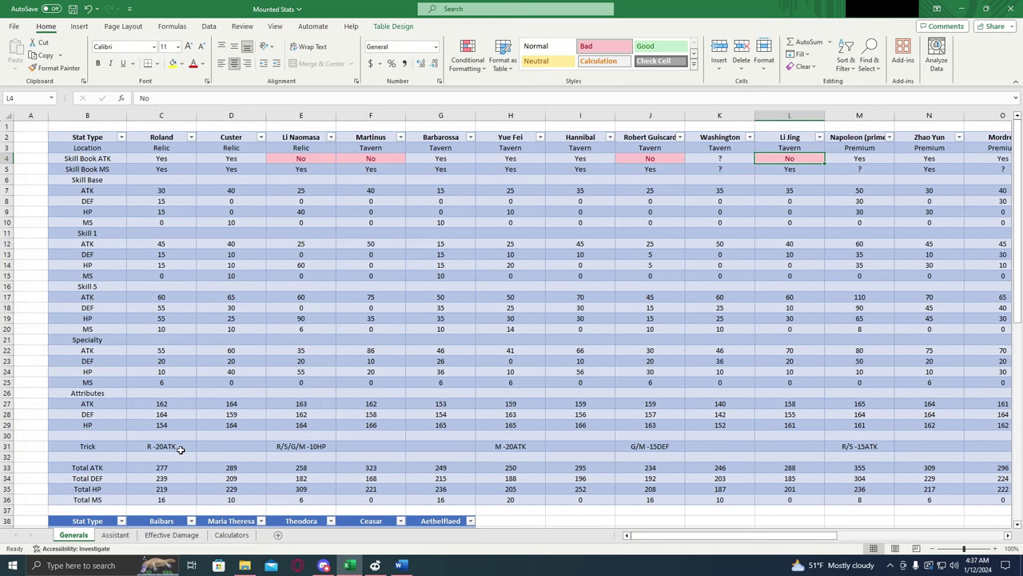
{"action": "left_click", "coordinate": [177, 447]}
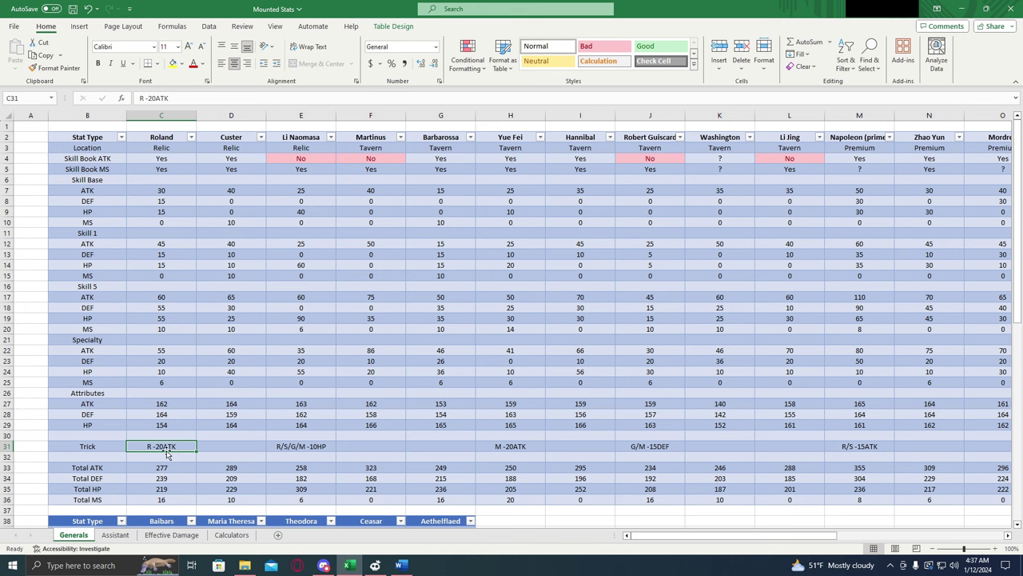
{"action": "left_click", "coordinate": [317, 449]}
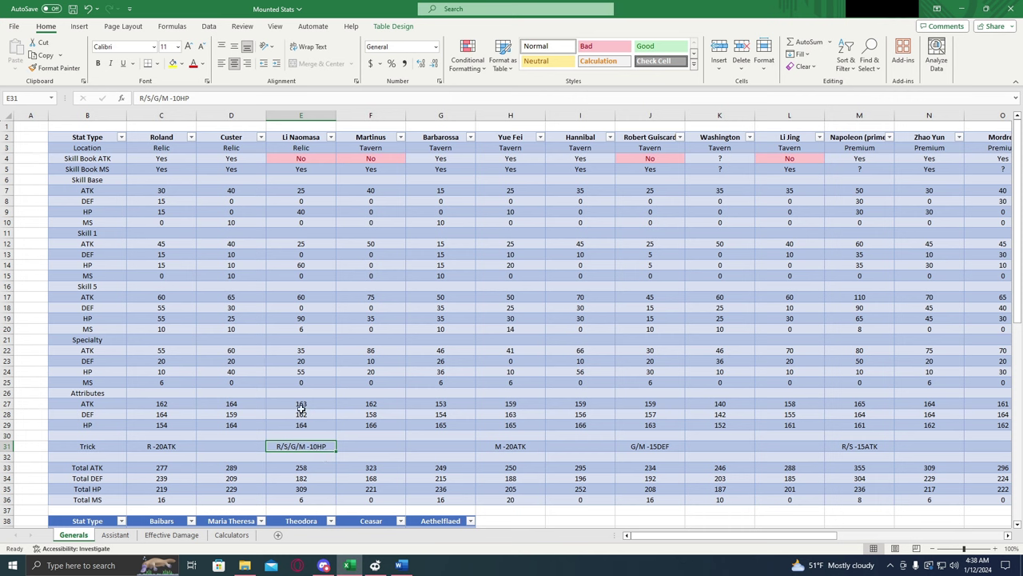
{"action": "left_click", "coordinate": [512, 447]}
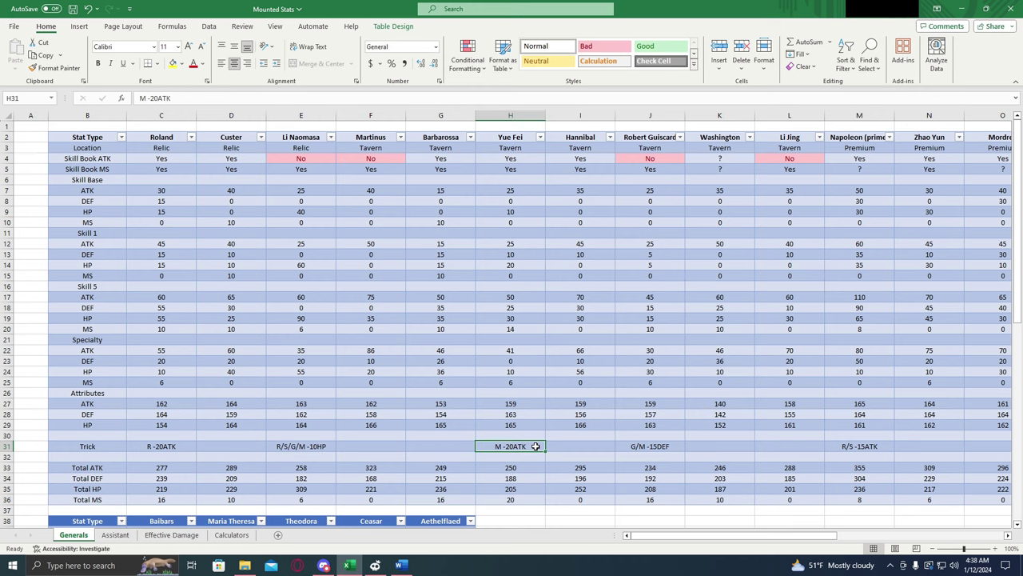
Check Robert Guiscard's Trick entry and the Trick row for Washington and Li Jing.
{"action": "left_click_drag", "start_coordinate": [654, 537], "coordinate": [711, 546]}
{"action": "left_click", "coordinate": [406, 447]}
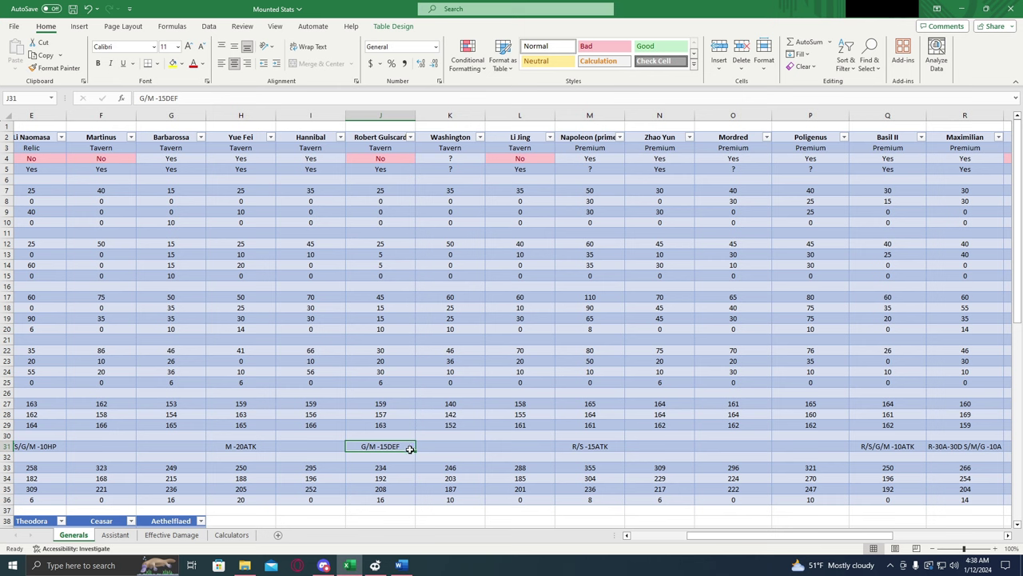
{"action": "left_click", "coordinate": [441, 454]}
{"action": "left_click", "coordinate": [545, 454]}
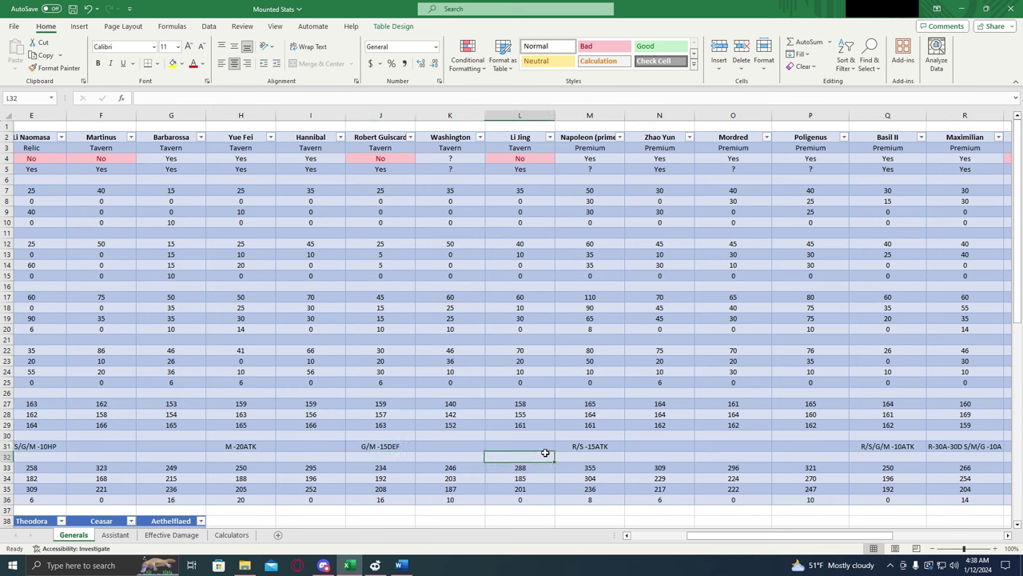
{"action": "left_click_drag", "start_coordinate": [694, 535], "coordinate": [647, 547]}
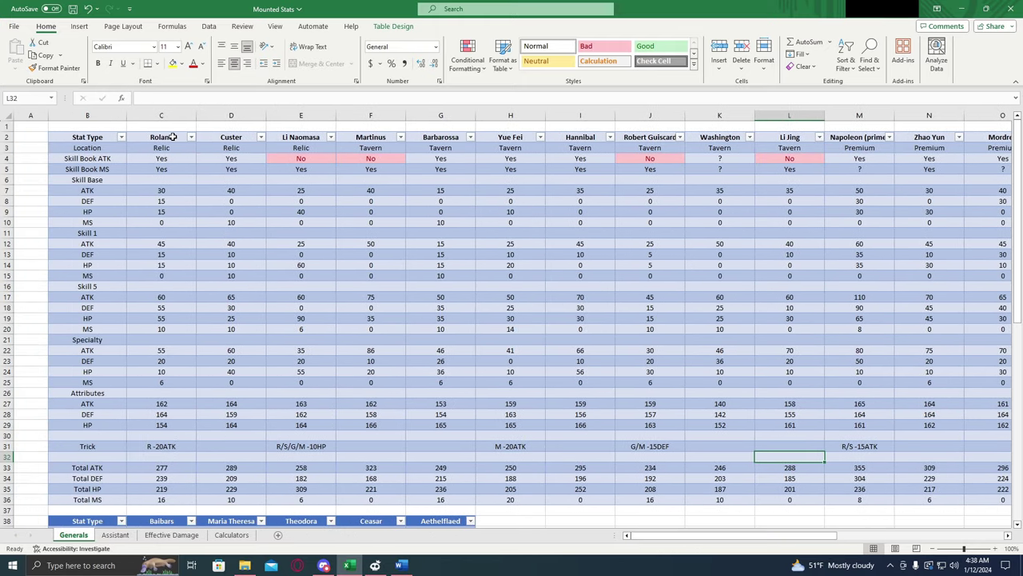
Check Napoleon's Location, Total ATK and Total MS among the premium generals.
{"action": "left_click", "coordinate": [173, 136]}
{"action": "left_click_drag", "start_coordinate": [668, 542], "coordinate": [810, 547]}
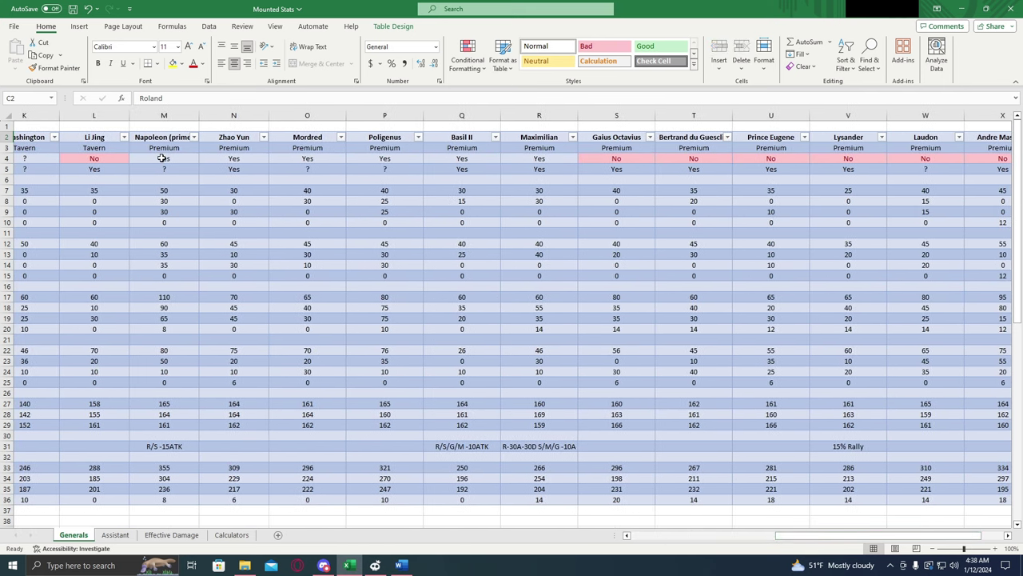
{"action": "left_click", "coordinate": [163, 148]}
{"action": "left_click", "coordinate": [188, 467]}
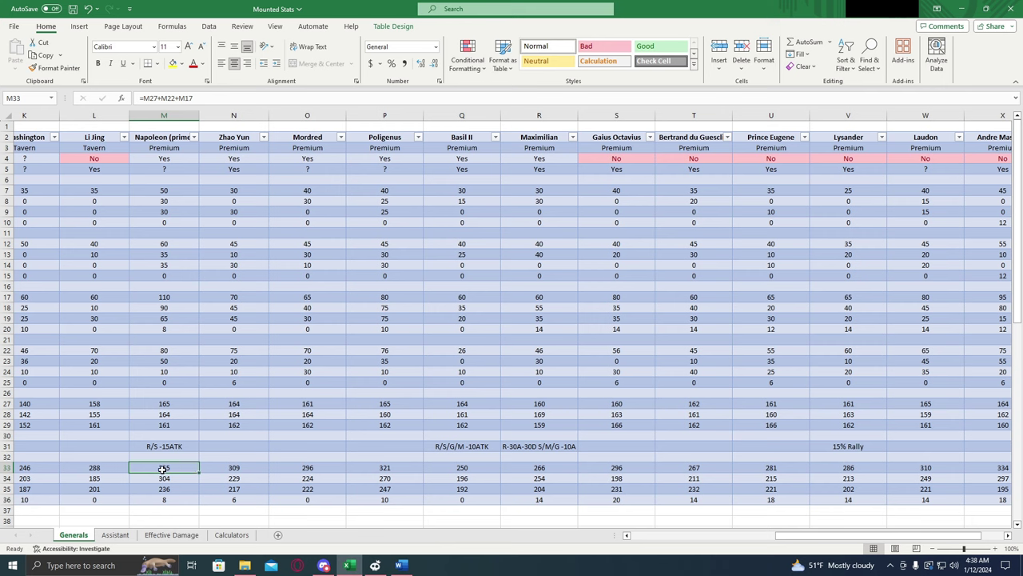
{"action": "left_click", "coordinate": [186, 500]}
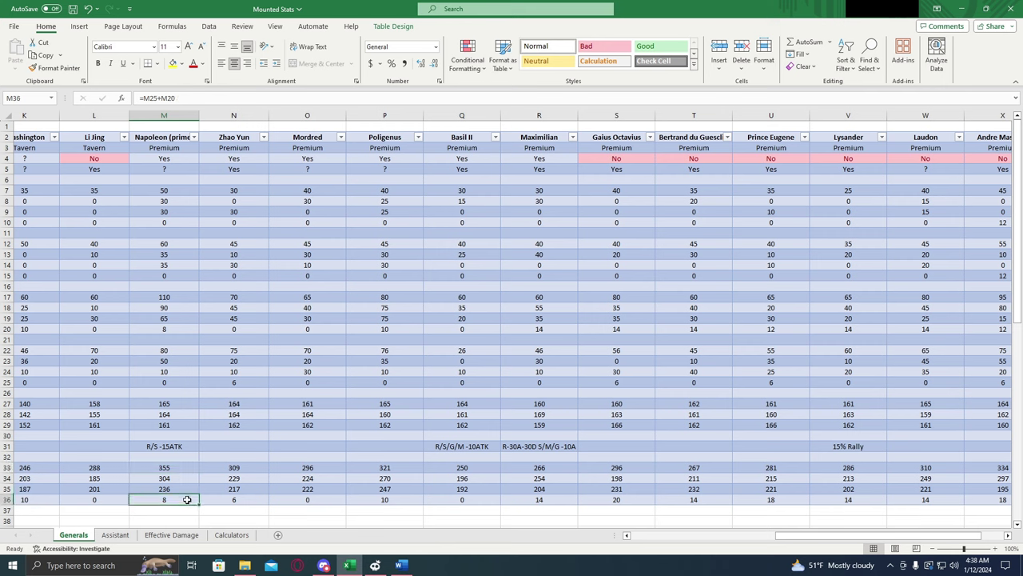
{"action": "left_click", "coordinate": [186, 467]}
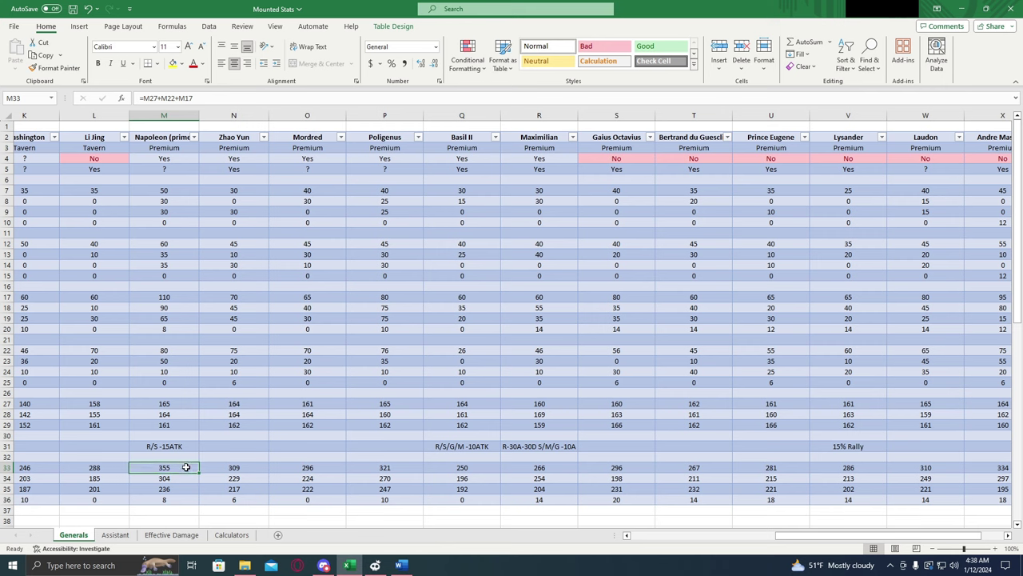
{"action": "left_click", "coordinate": [181, 500]}
{"action": "left_click", "coordinate": [187, 468]}
Compare Andre Massena's Total ATK with Napoleon's and check Napoleon's Trick entry.
{"action": "left_click_drag", "start_coordinate": [773, 542], "coordinate": [826, 546]}
{"action": "left_click", "coordinate": [885, 469]}
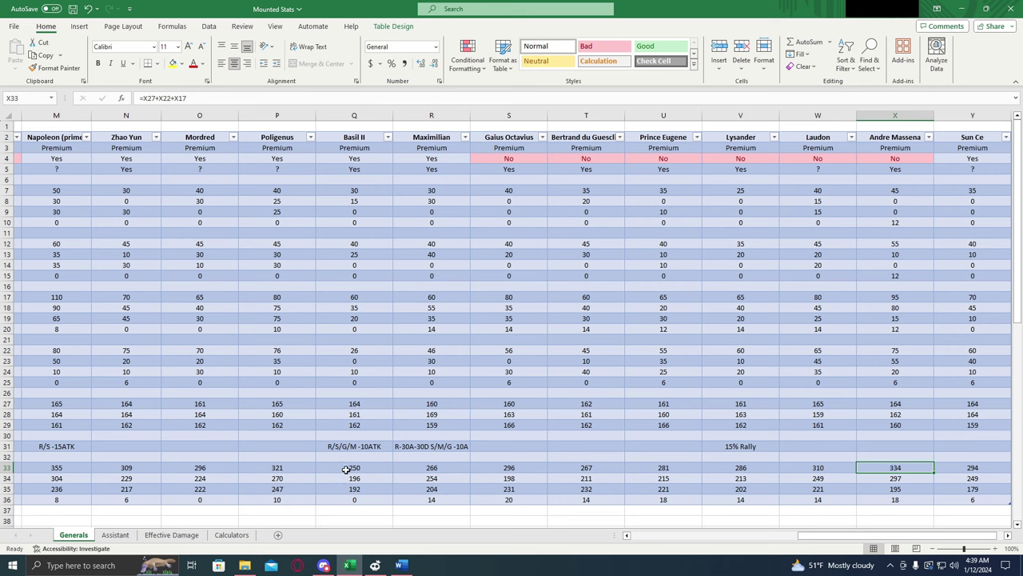
{"action": "left_click_drag", "start_coordinate": [809, 536], "coordinate": [784, 544]}
{"action": "left_click", "coordinate": [164, 470]}
{"action": "left_click_drag", "start_coordinate": [186, 452], "coordinate": [183, 447]}
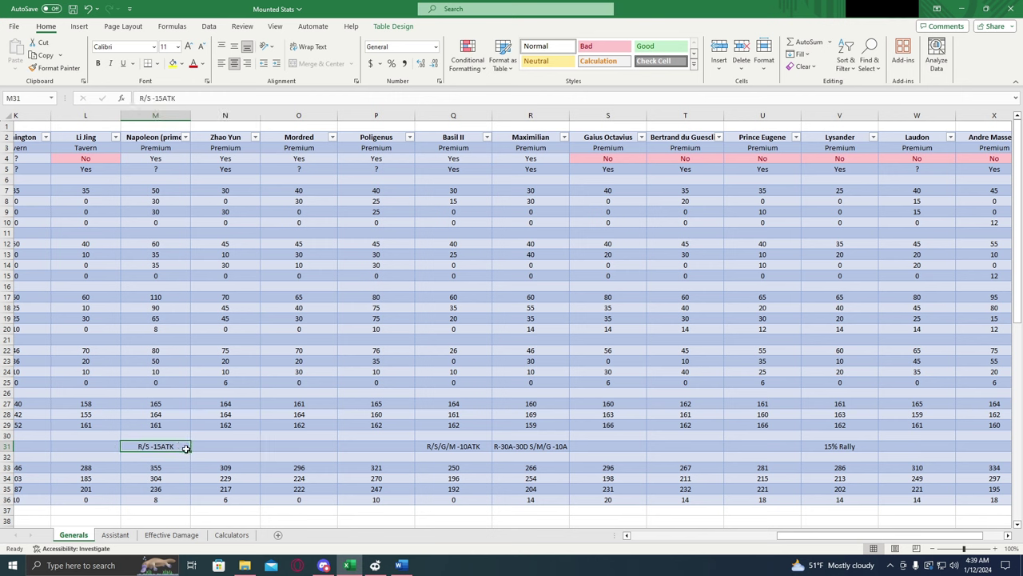
Review Napoleon's Total DEF, Total HP and Total ATK.
{"action": "left_click", "coordinate": [160, 481]}
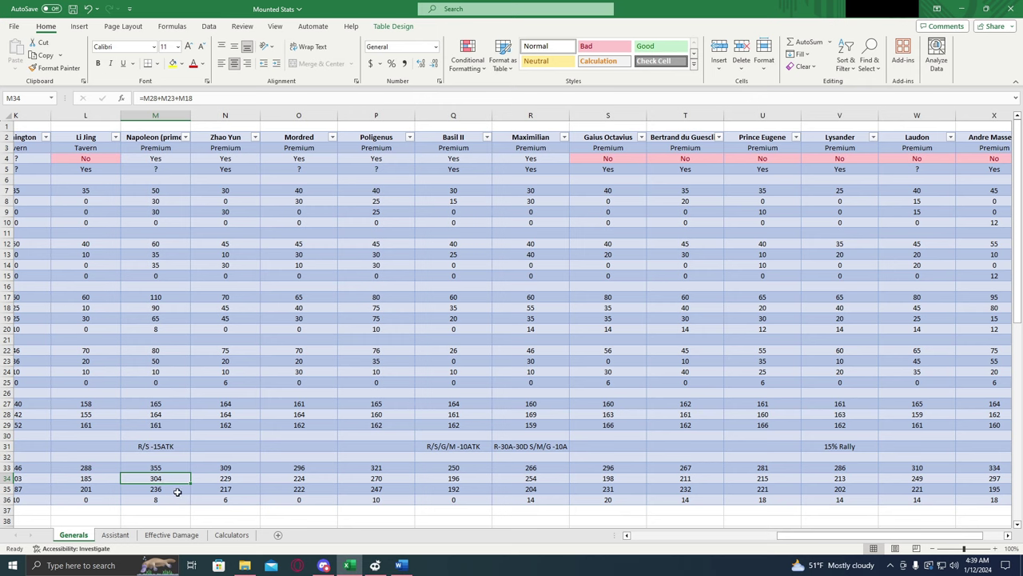
{"action": "left_click_drag", "start_coordinate": [782, 535], "coordinate": [777, 535]}
{"action": "left_click", "coordinate": [184, 488]}
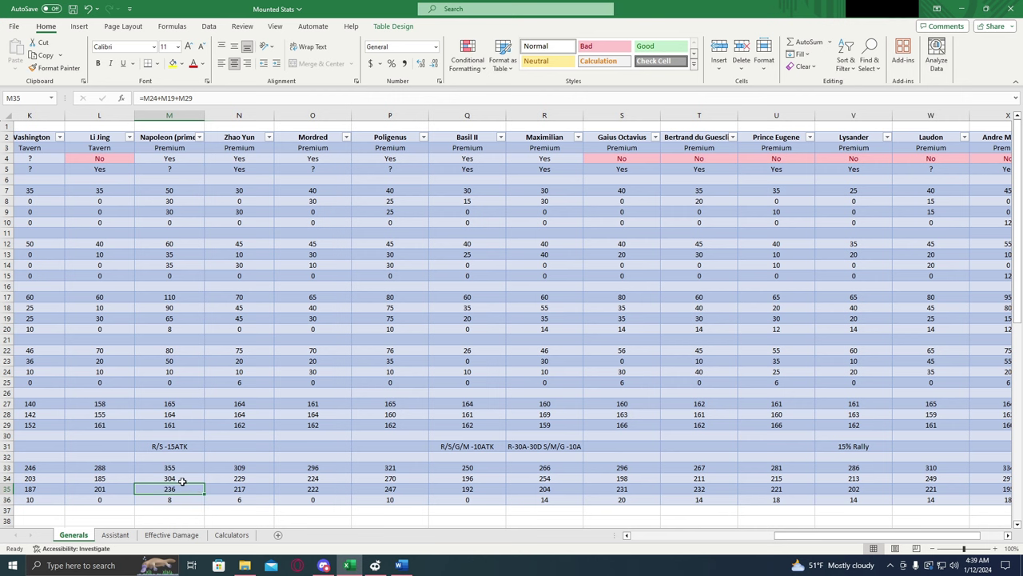
{"action": "left_click", "coordinate": [184, 466]}
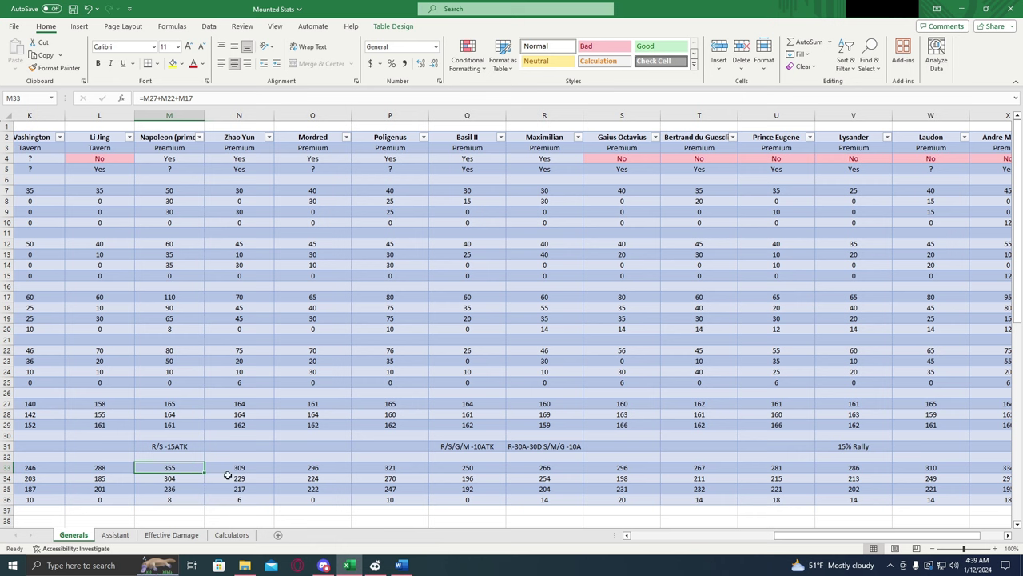
Review Zhao Yun's Total ATK, Total DEF, Total HP and Total MS.
{"action": "left_click", "coordinate": [253, 469]}
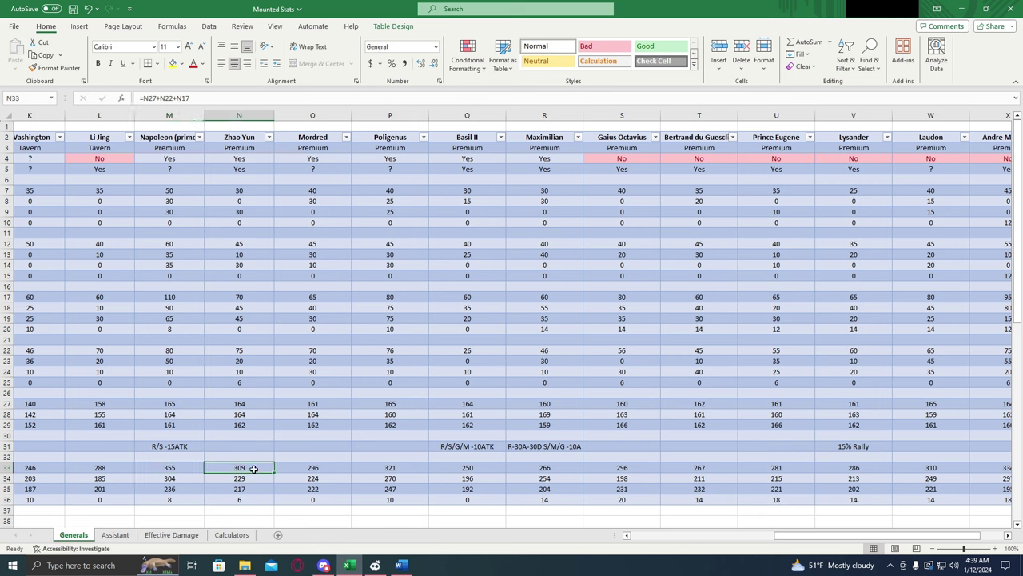
{"action": "left_click", "coordinate": [257, 478]}
{"action": "left_click", "coordinate": [255, 488]}
{"action": "left_click", "coordinate": [254, 480]}
{"action": "left_click", "coordinate": [253, 488]}
{"action": "left_click", "coordinate": [255, 480]}
{"action": "left_click", "coordinate": [255, 488]}
{"action": "left_click", "coordinate": [251, 500]}
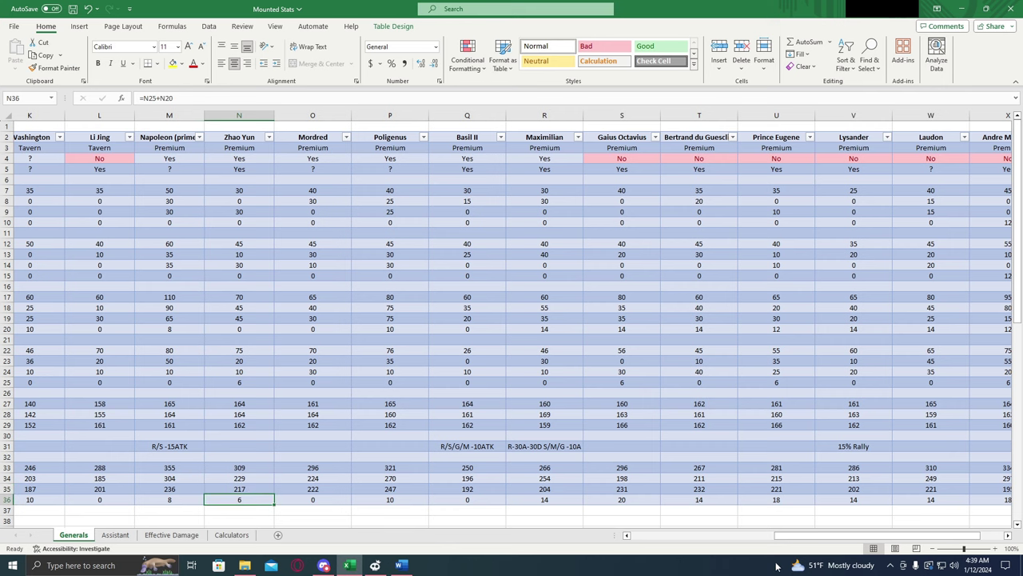
Review Mordred's Total ATK and compare his Total DEF with his Total HP.
{"action": "mouse_move", "coordinate": [830, 536]}
{"action": "left_mouse_down"}
{"action": "mouse_move", "coordinate": [854, 547]}
{"action": "mouse_move", "coordinate": [842, 539]}
{"action": "left_mouse_up"}
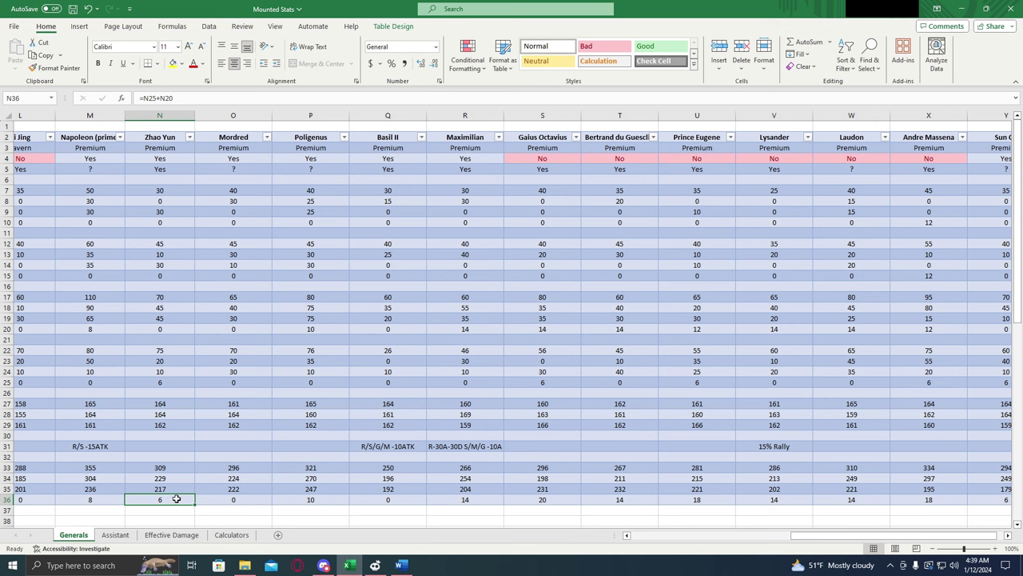
{"action": "left_click", "coordinate": [257, 502]}
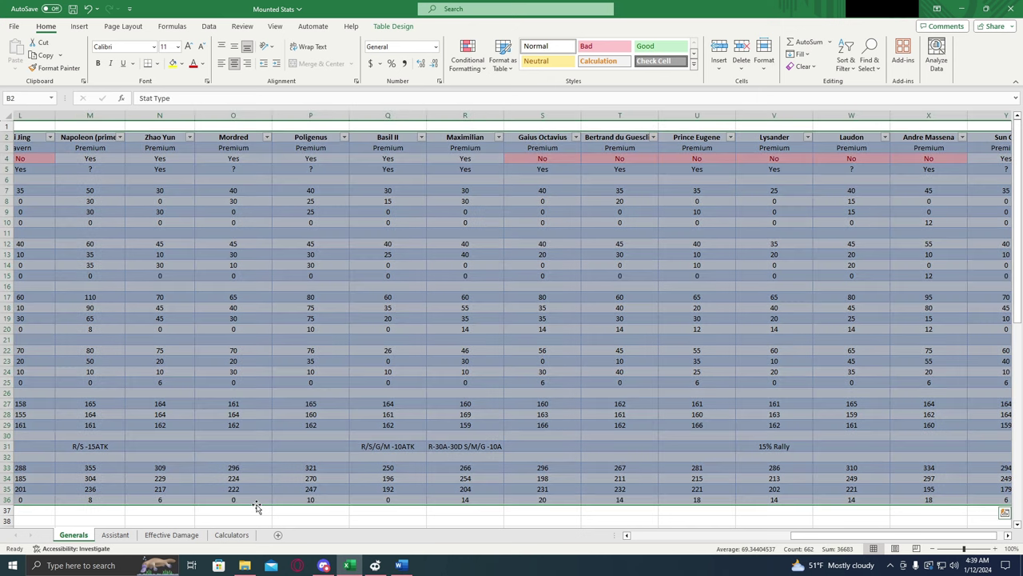
{"action": "left_click", "coordinate": [241, 466]}
{"action": "left_click", "coordinate": [220, 477]}
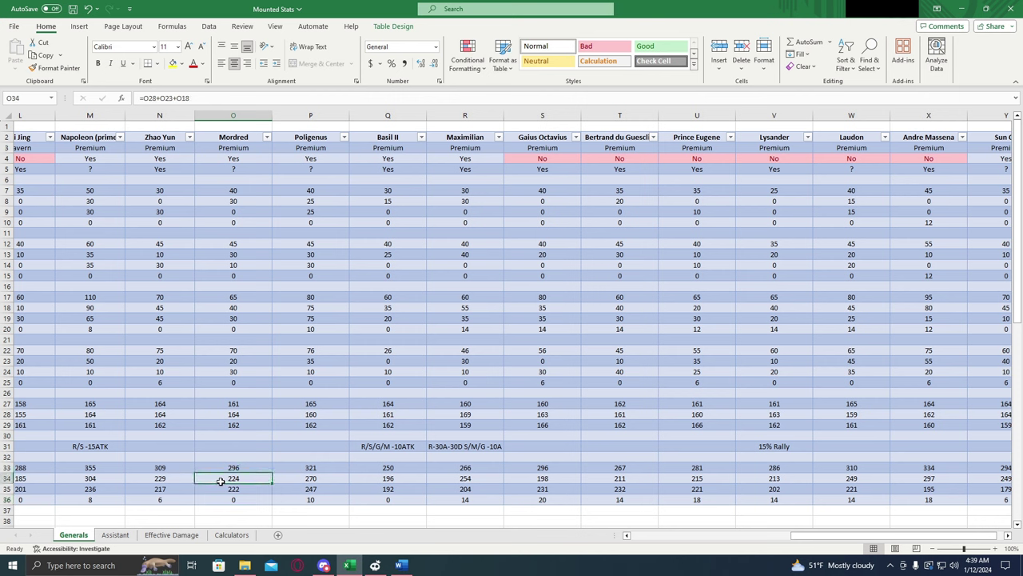
{"action": "left_click", "coordinate": [230, 488]}
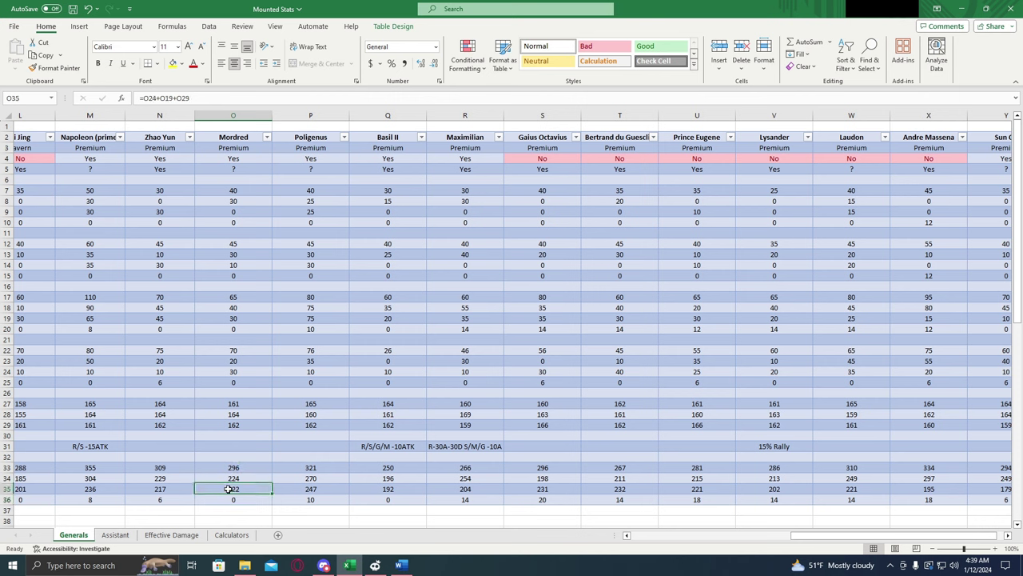
{"action": "left_click", "coordinate": [252, 479]}
{"action": "left_click", "coordinate": [250, 490]}
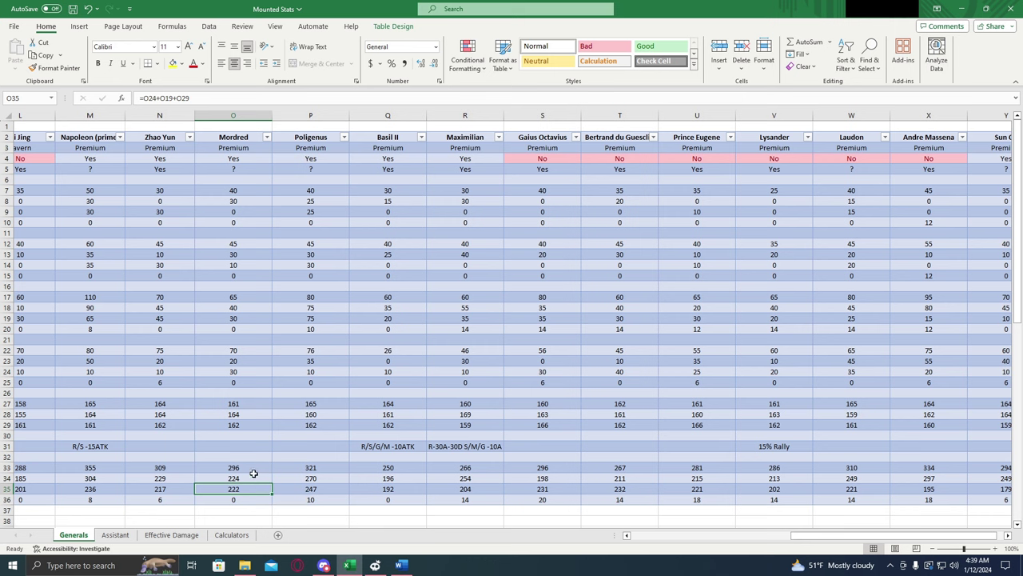
{"action": "left_click", "coordinate": [251, 478]}
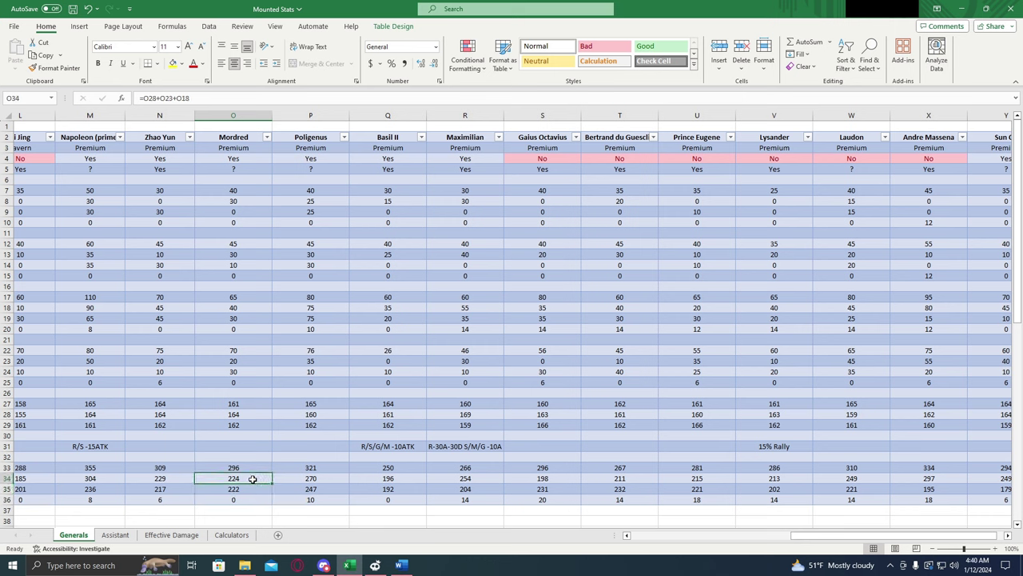
Review Poligenus's Total ATK, Total DEF, Total HP and Total MS.
{"action": "left_click", "coordinate": [327, 467]}
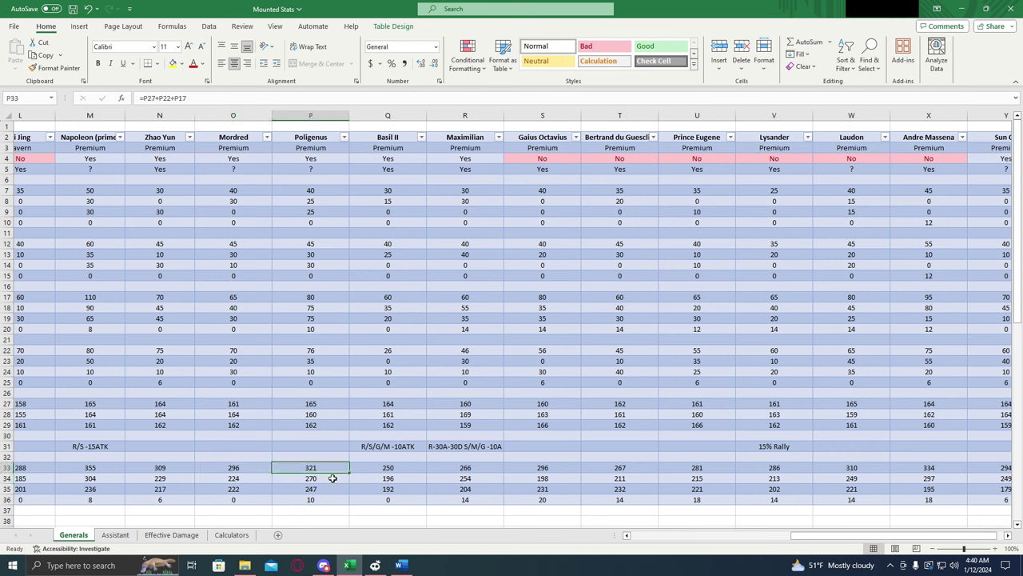
{"action": "left_click", "coordinate": [328, 478]}
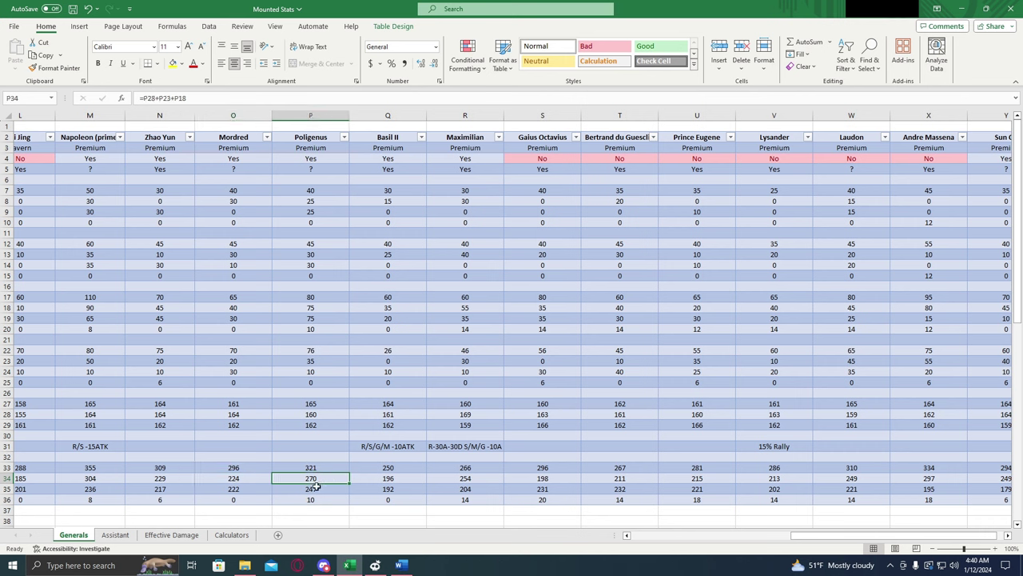
{"action": "left_click", "coordinate": [323, 487]}
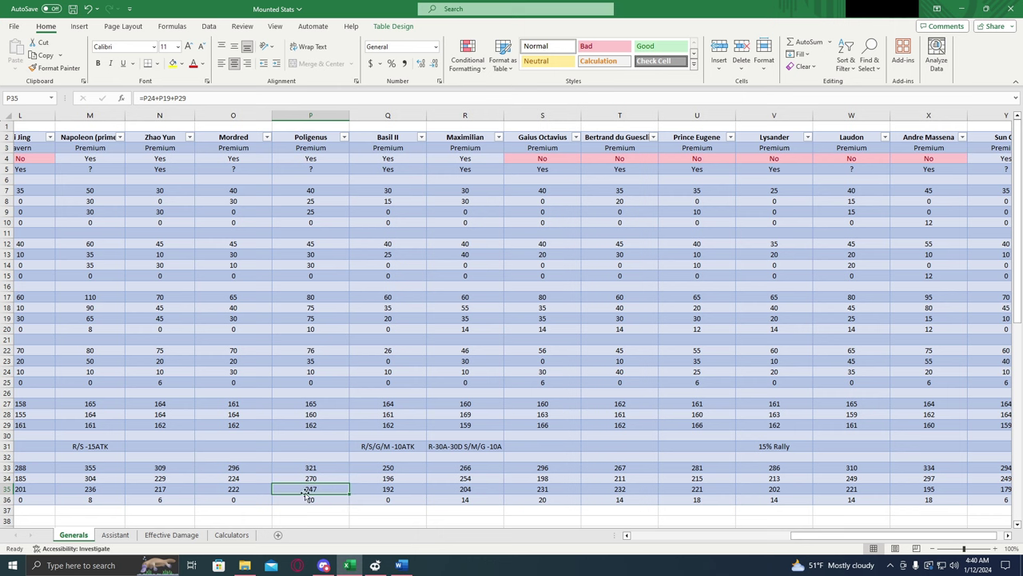
{"action": "left_click", "coordinate": [323, 478]}
{"action": "left_click", "coordinate": [325, 489]}
{"action": "left_click", "coordinate": [324, 474]}
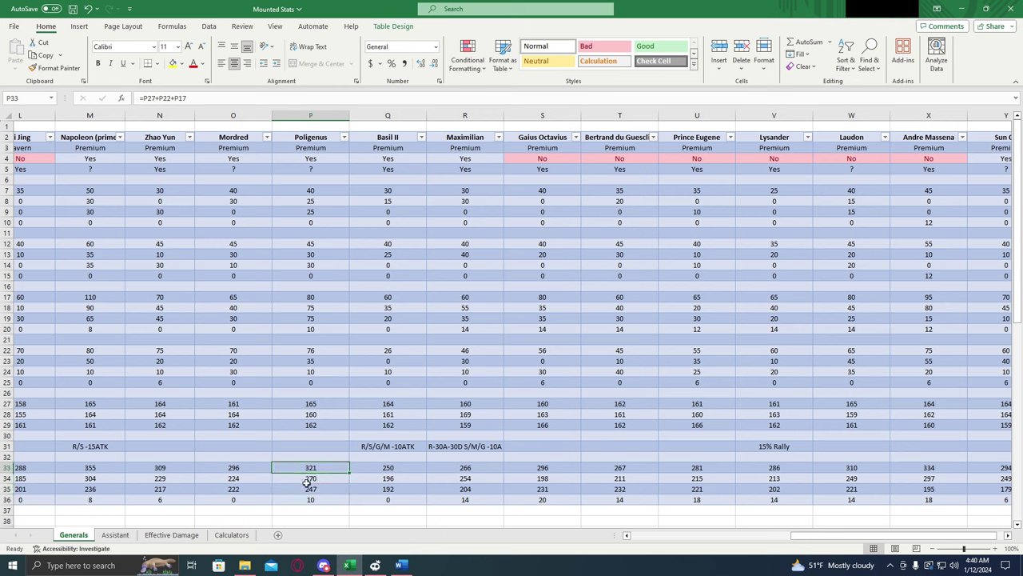
{"action": "left_click", "coordinate": [319, 497]}
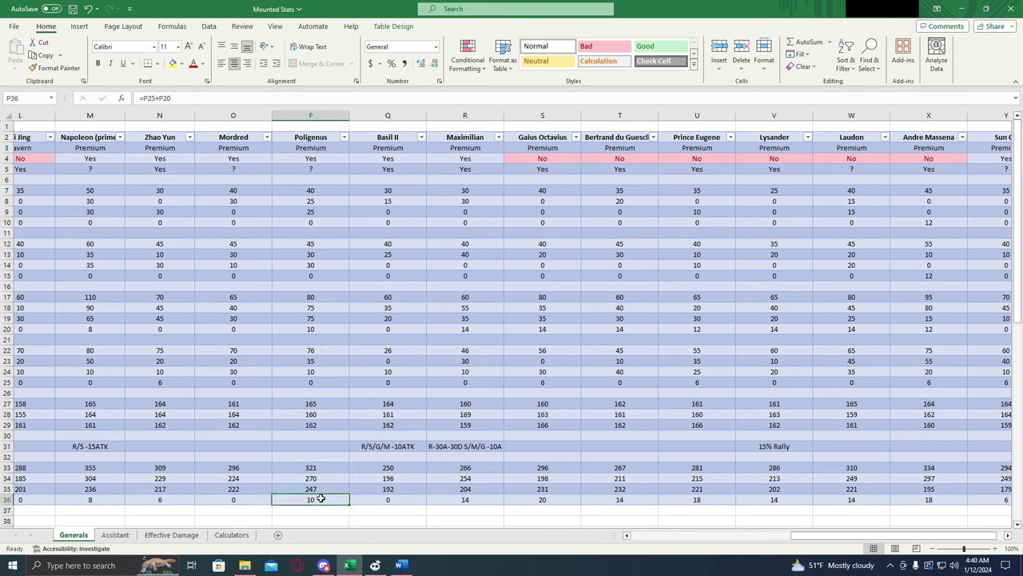
Review Basil II's Total ATK, Total DEF and Total HP.
{"action": "left_click", "coordinate": [406, 466]}
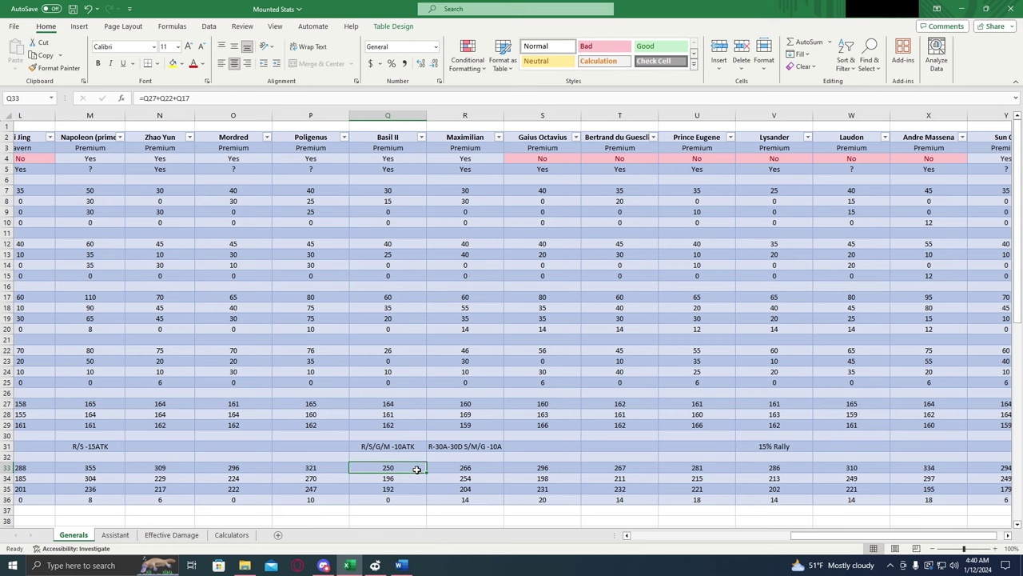
{"action": "left_click", "coordinate": [406, 479]}
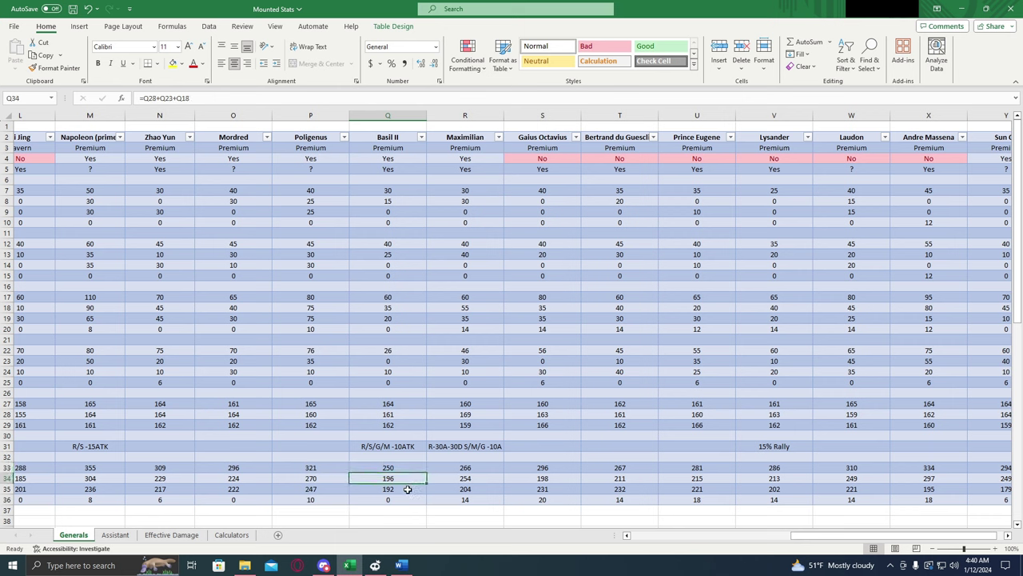
{"action": "left_click", "coordinate": [407, 489]}
{"action": "left_click", "coordinate": [393, 468]}
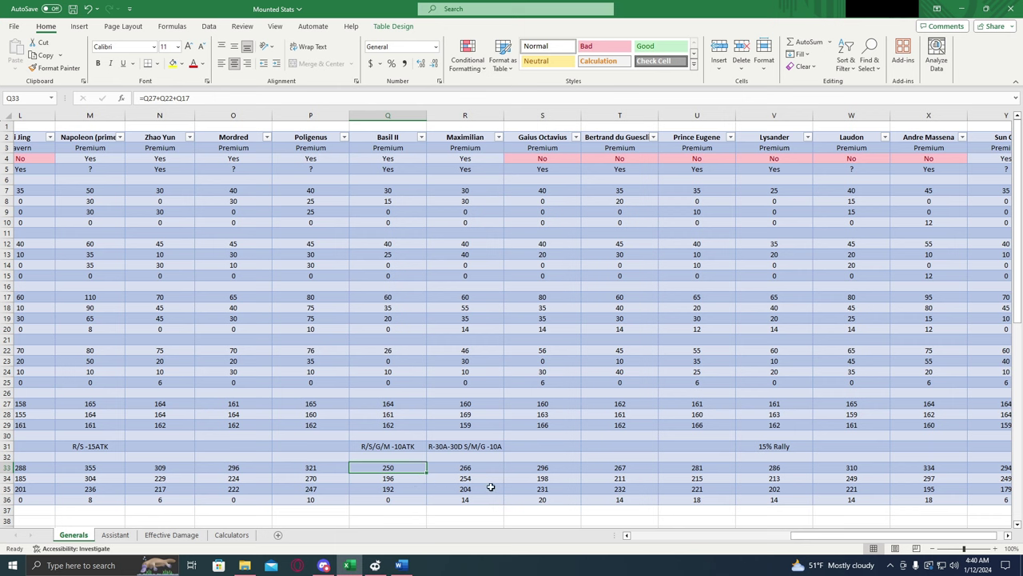
Check Washington's Total ATK and Total MS and compare his Total ATK with Basil II's.
{"action": "left_click_drag", "start_coordinate": [817, 546], "coordinate": [701, 550]}
{"action": "left_click", "coordinate": [506, 469]}
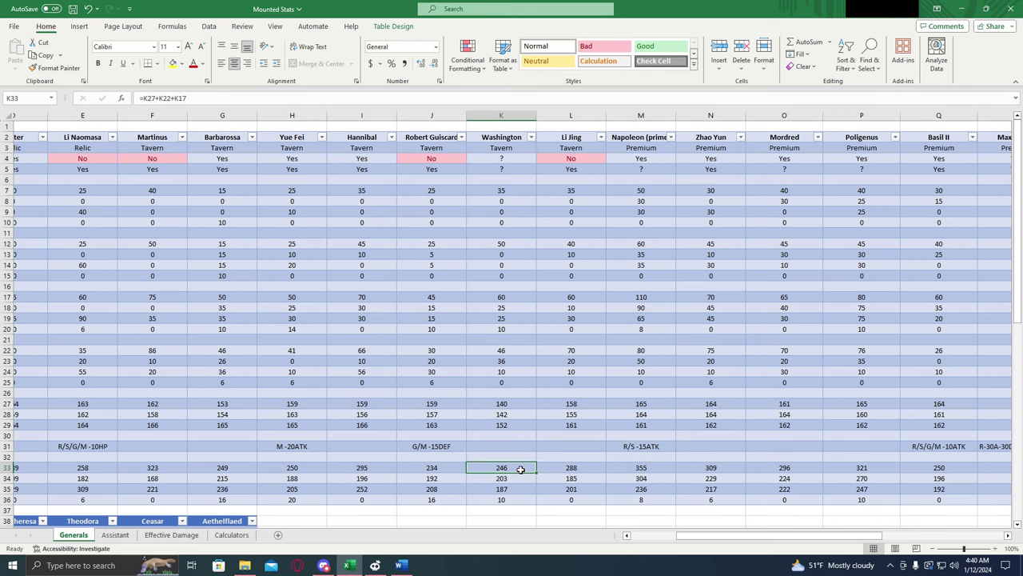
{"action": "left_click", "coordinate": [520, 498]}
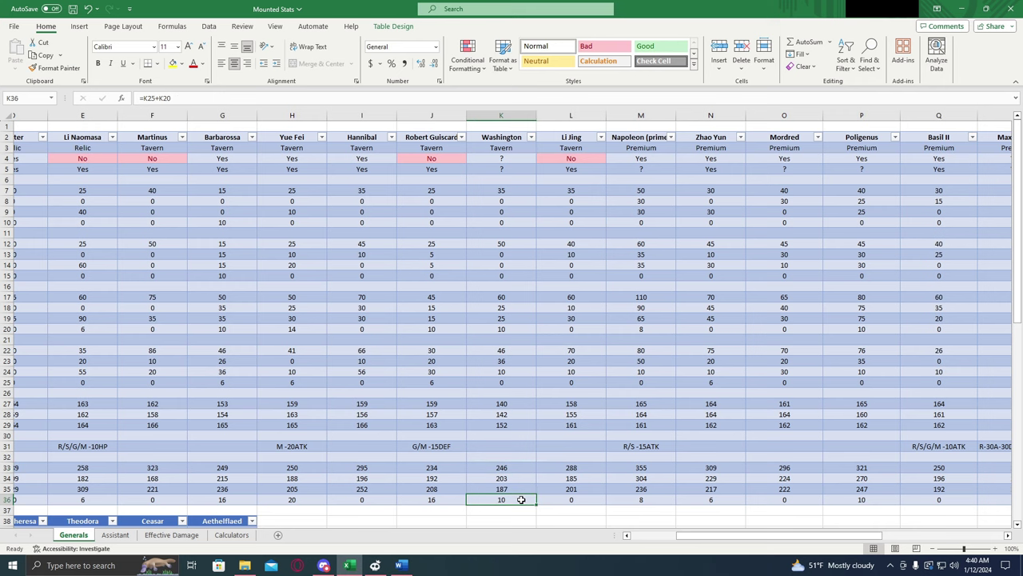
{"action": "left_click_drag", "start_coordinate": [680, 544], "coordinate": [710, 546]}
{"action": "left_click", "coordinate": [775, 469]}
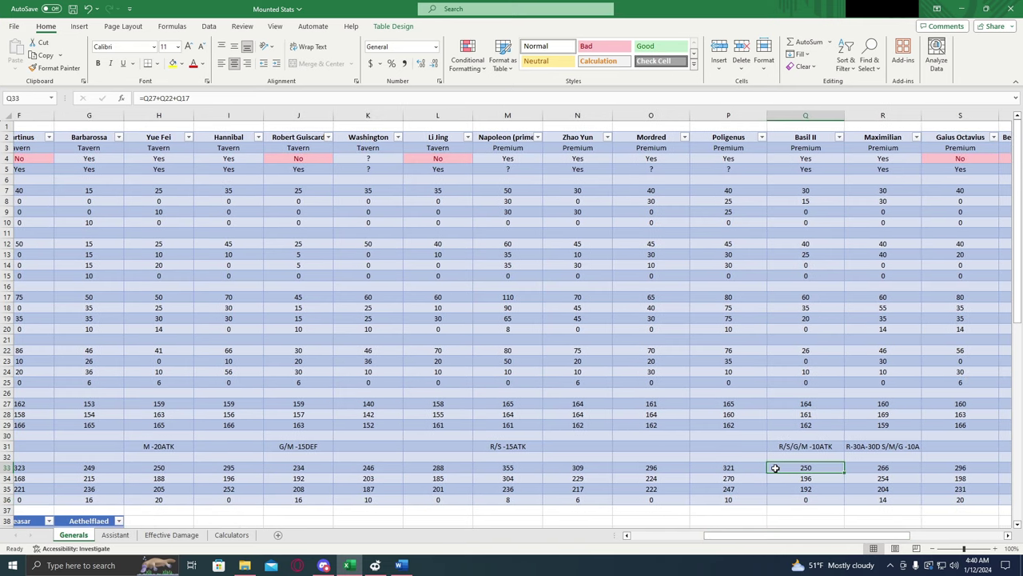
Clear Basil II's Total ATK cell and re-enter its formula as =Q27+Q22+Q17.
{"action": "left_click_drag", "start_coordinate": [760, 536], "coordinate": [862, 531]}
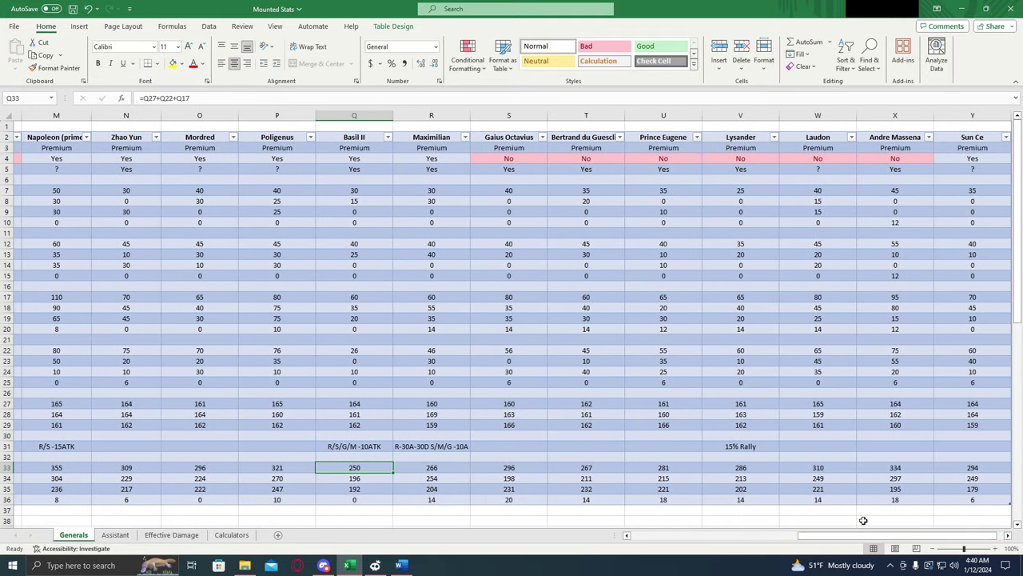
{"action": "key", "text": "BackSpace"}
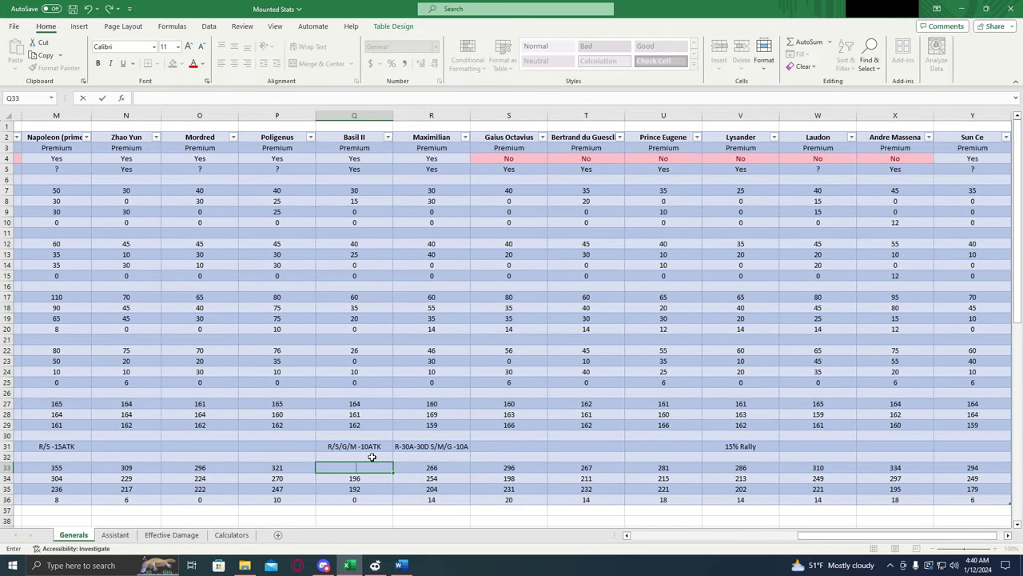
{"action": "type", "text": "="}
{"action": "left_click", "coordinate": [375, 458]}
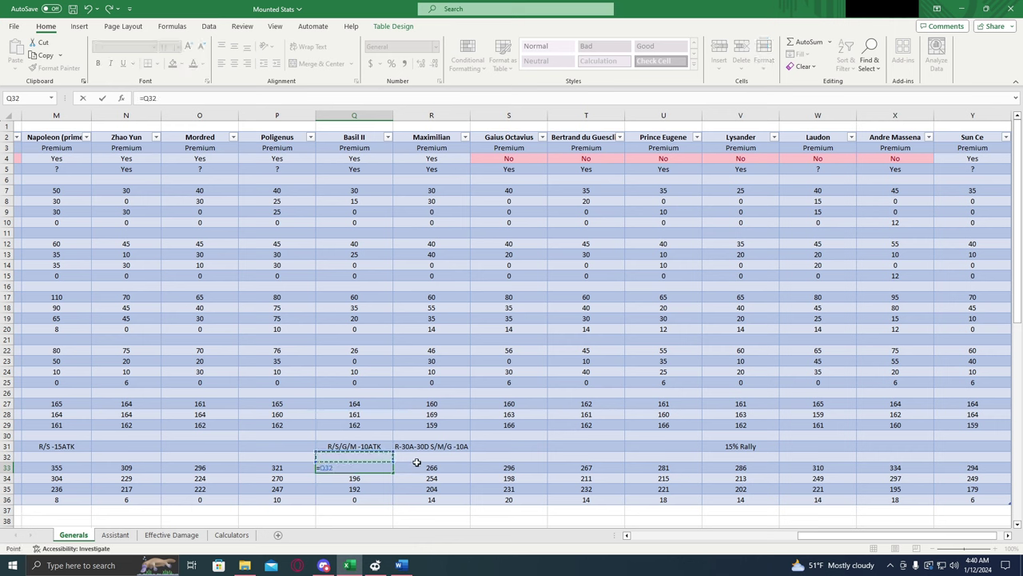
{"action": "key", "text": "BackSpace"}
{"action": "key", "text": "BackSpace"}
{"action": "key", "text": "BackSpace"}
{"action": "type", "text": "Q27+Q22+Q17"}
{"action": "key", "text": "Return"}
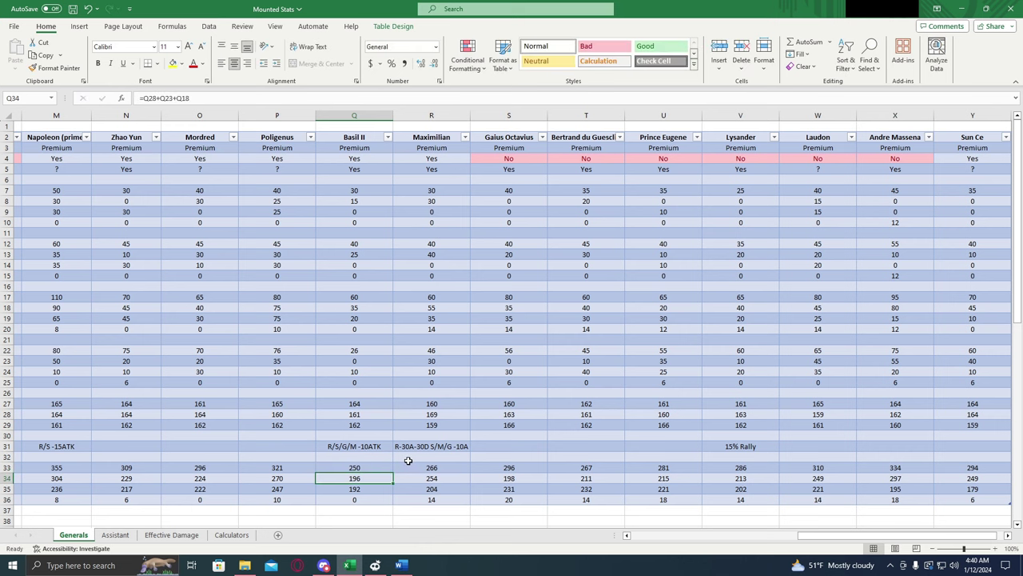
Review Maximilian's Total ATK, Total DEF, Total HP and Total MS together with his debuff note.
{"action": "left_click", "coordinate": [433, 467]}
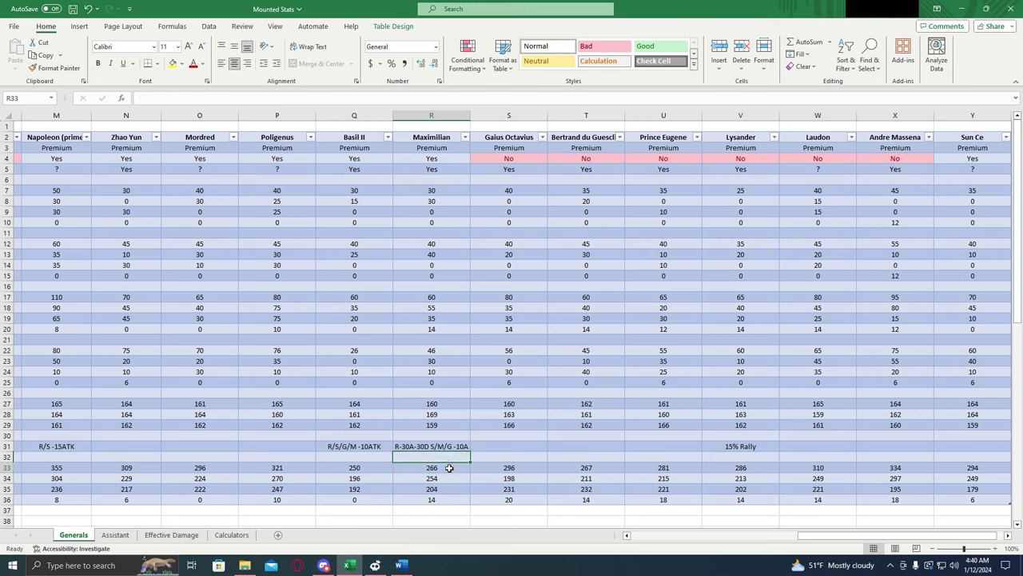
{"action": "left_click", "coordinate": [453, 478]}
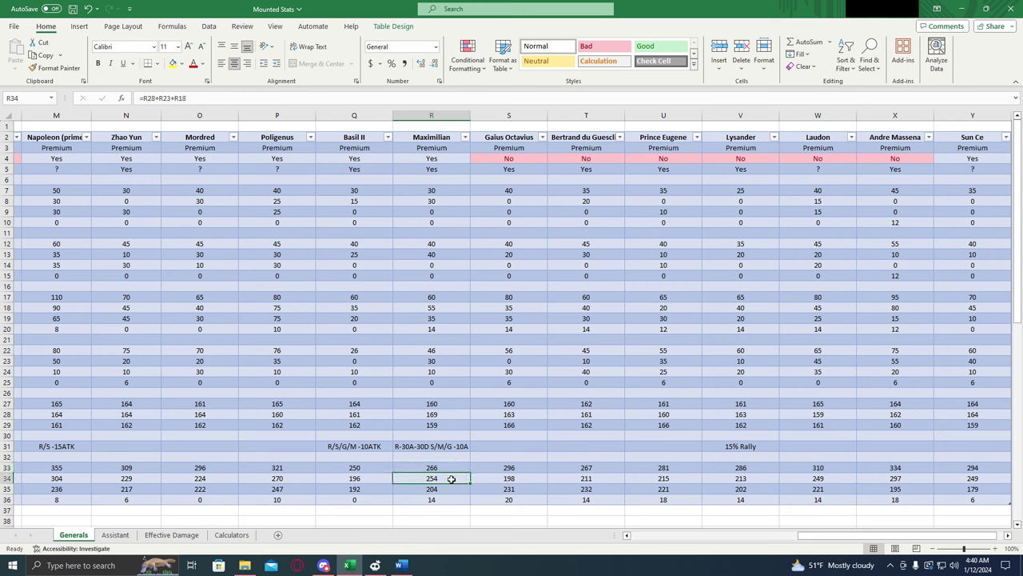
{"action": "left_click", "coordinate": [423, 487]}
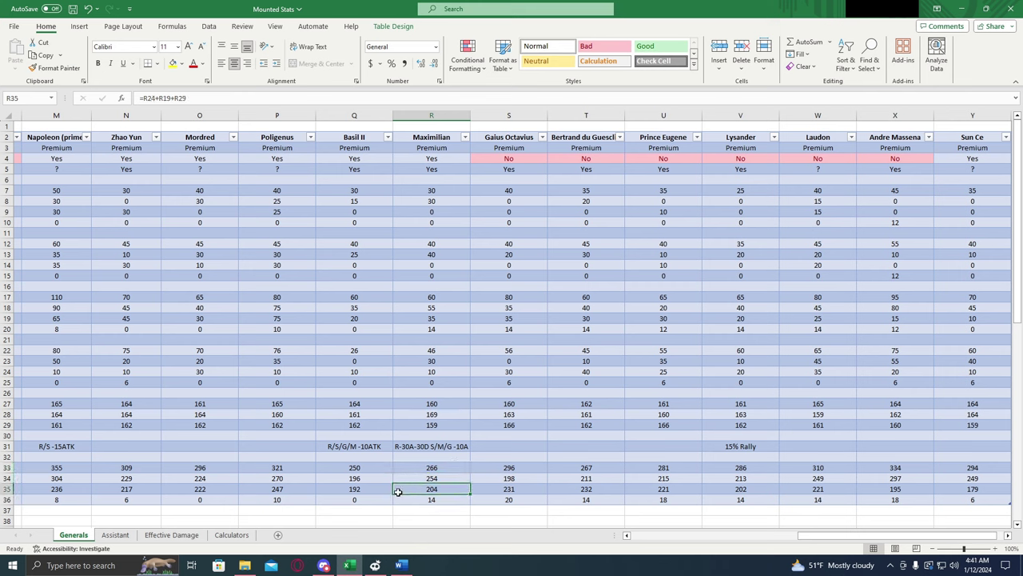
{"action": "left_click", "coordinate": [443, 468]}
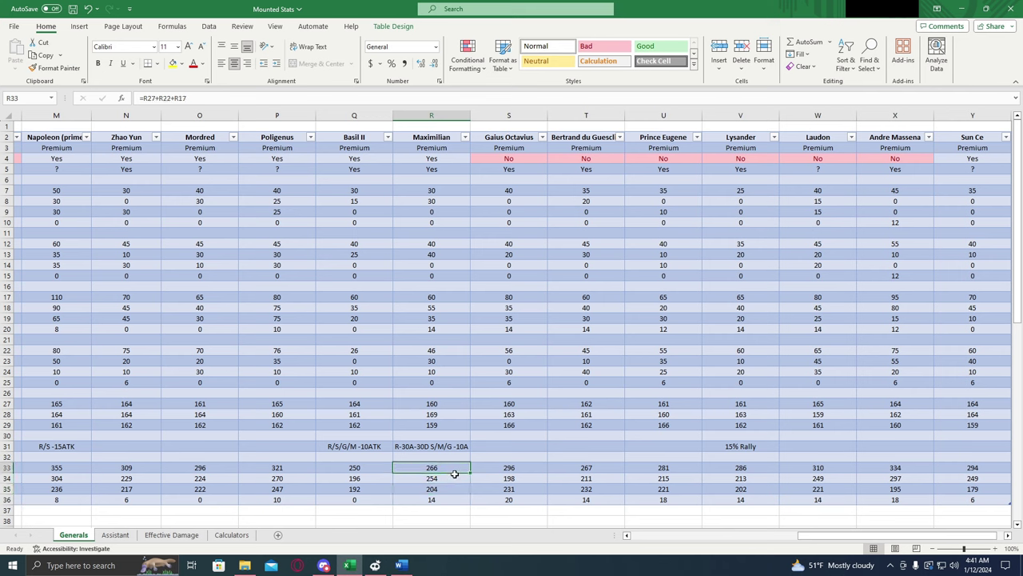
{"action": "left_click", "coordinate": [460, 499]}
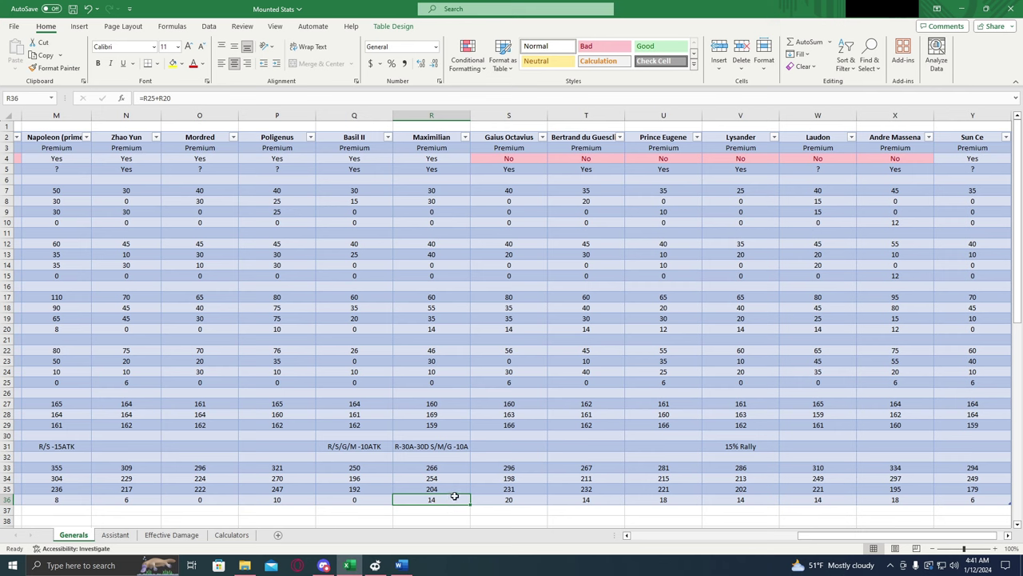
{"action": "left_click", "coordinate": [412, 468]}
{"action": "left_click", "coordinate": [399, 446]}
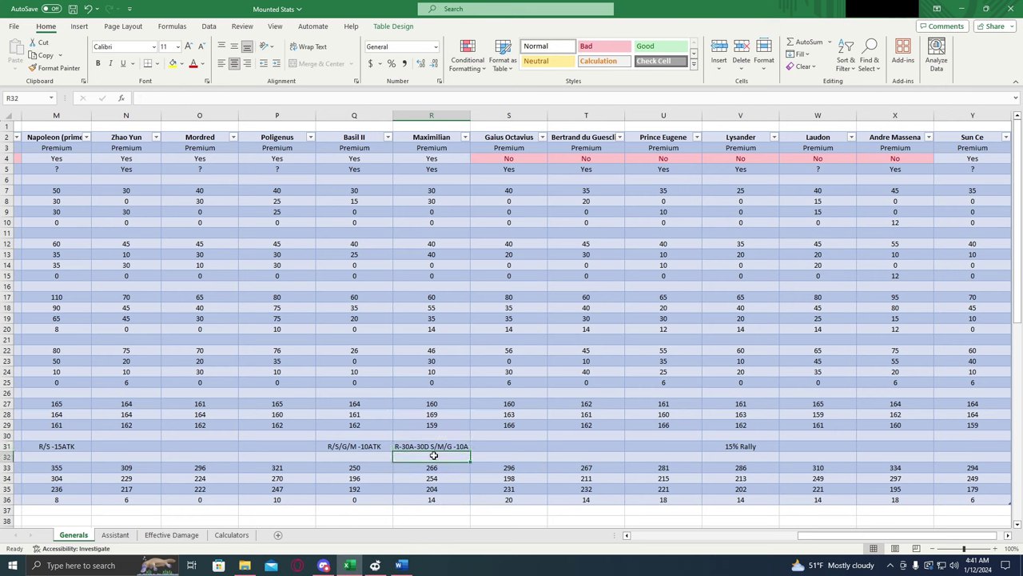
{"action": "left_click", "coordinate": [448, 467]}
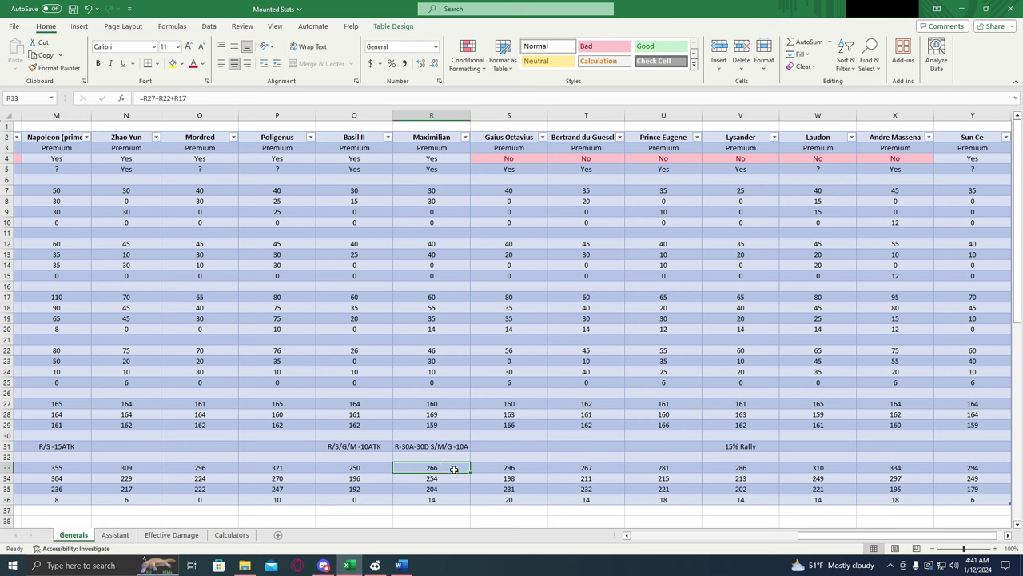
Review Gaius Octavius's Total ATK, Total DEF, Total HP and Total MS.
{"action": "left_click", "coordinate": [529, 469]}
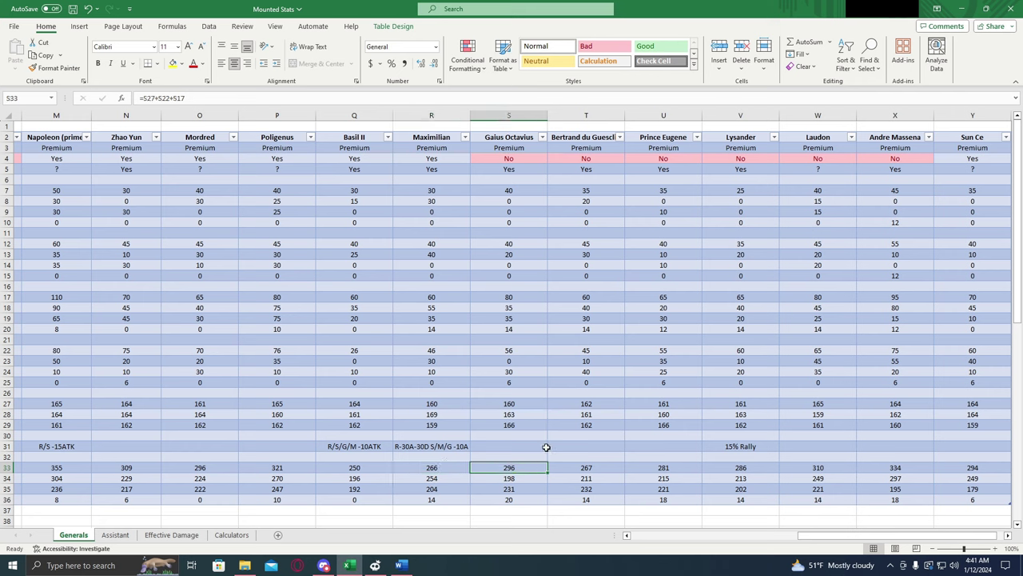
{"action": "left_click", "coordinate": [529, 499]}
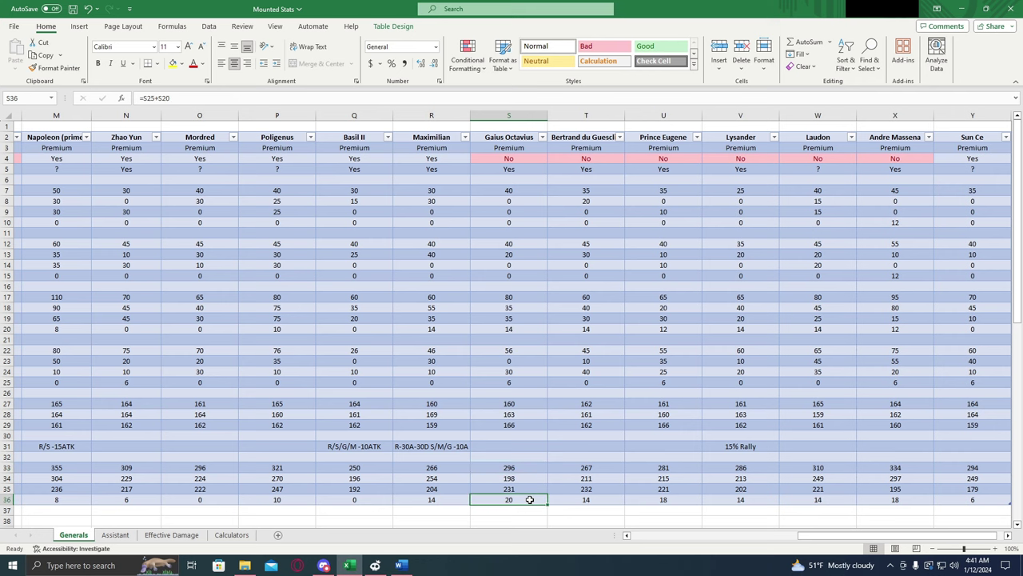
{"action": "left_click_drag", "start_coordinate": [812, 535], "coordinate": [856, 555]}
{"action": "left_click", "coordinate": [519, 471]}
{"action": "left_click", "coordinate": [522, 480]}
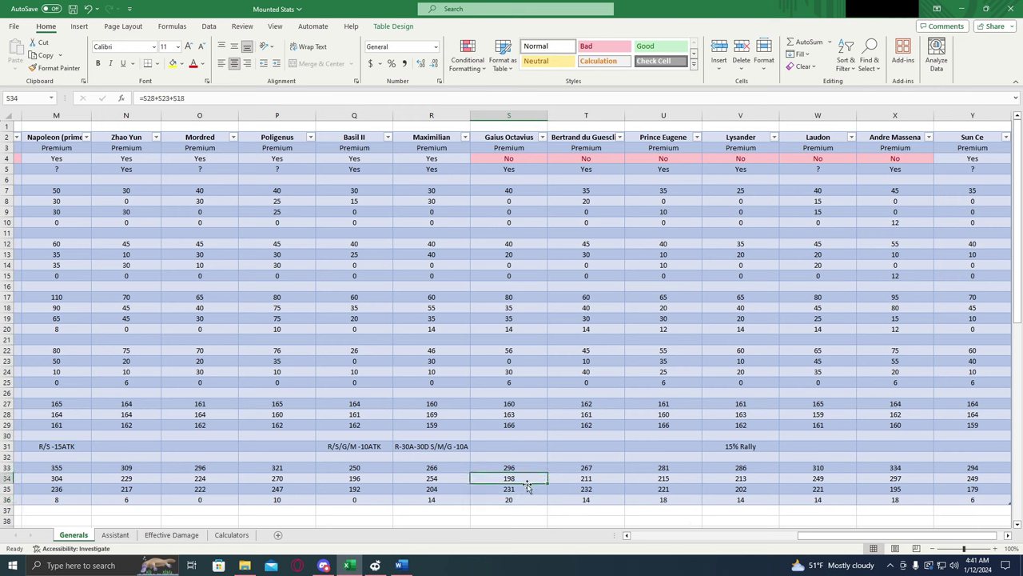
{"action": "left_click", "coordinate": [509, 487]}
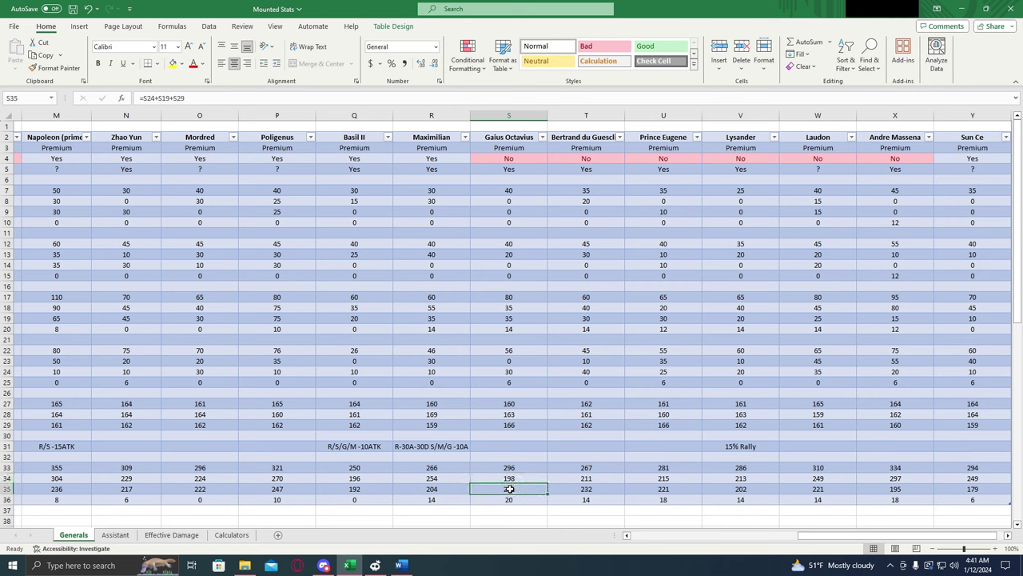
{"action": "left_click", "coordinate": [512, 471]}
{"action": "left_click", "coordinate": [528, 479]}
{"action": "left_click", "coordinate": [522, 468]}
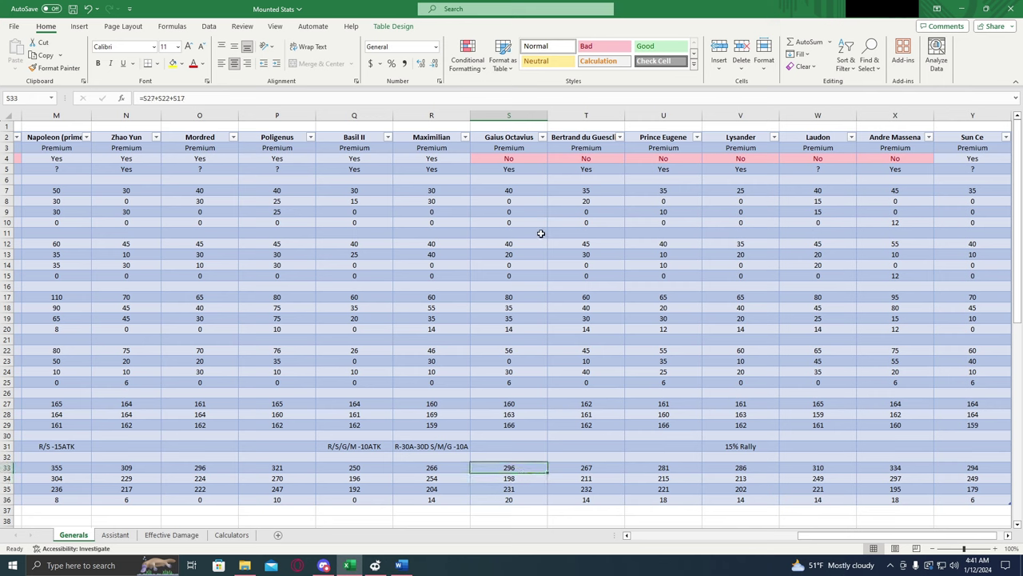
Check Gaius Octavius's Yes/No entry in row 4 against his Total ATK and Total DEF.
{"action": "left_click", "coordinate": [512, 159]}
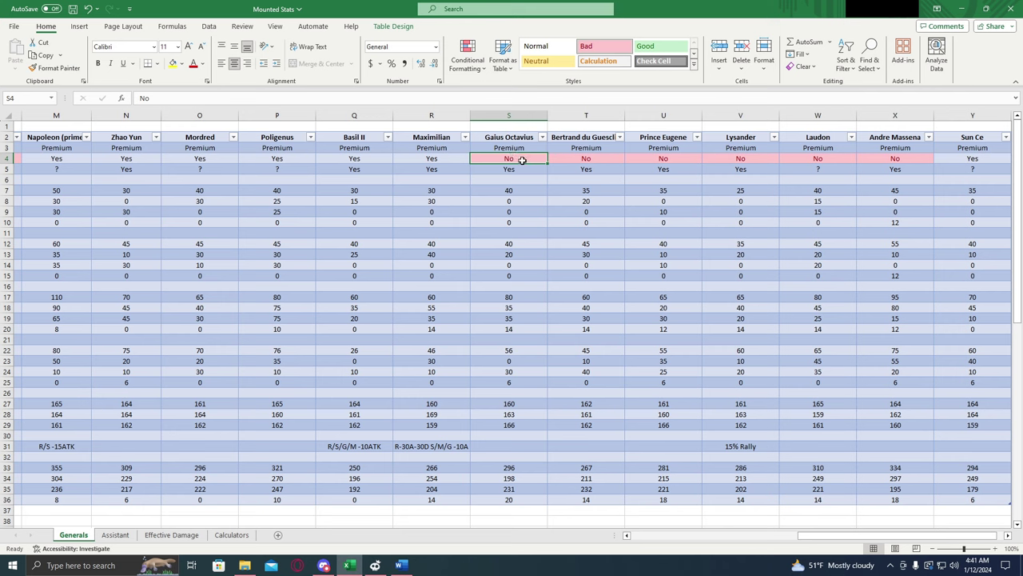
{"action": "left_click", "coordinate": [534, 466]}
{"action": "left_click", "coordinate": [537, 476]}
{"action": "left_click", "coordinate": [531, 470]}
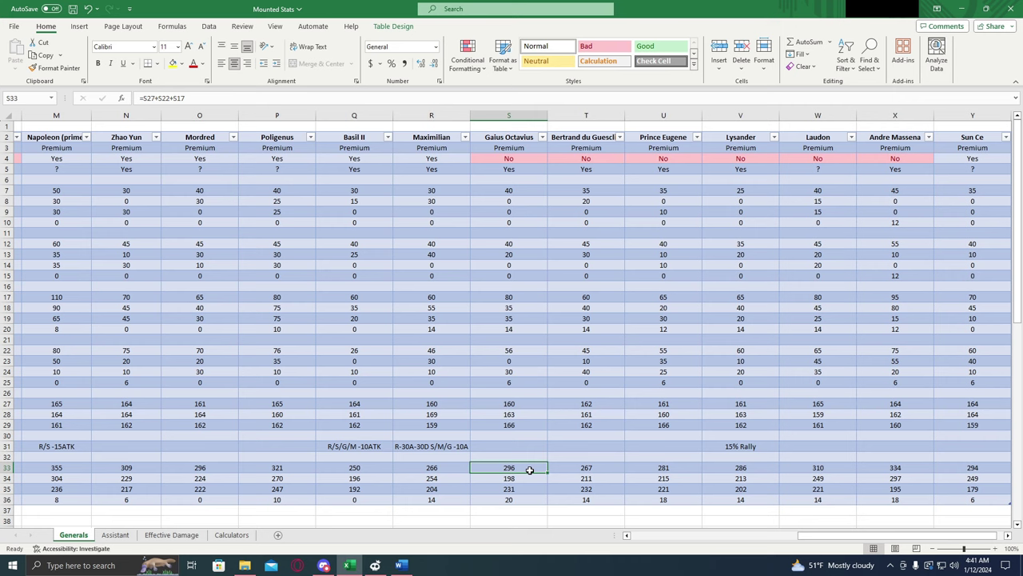
Review Bertrand du Guesclin's Total ATK, Total DEF, Total HP and Total MS.
{"action": "left_click_drag", "start_coordinate": [811, 542], "coordinate": [820, 543]}
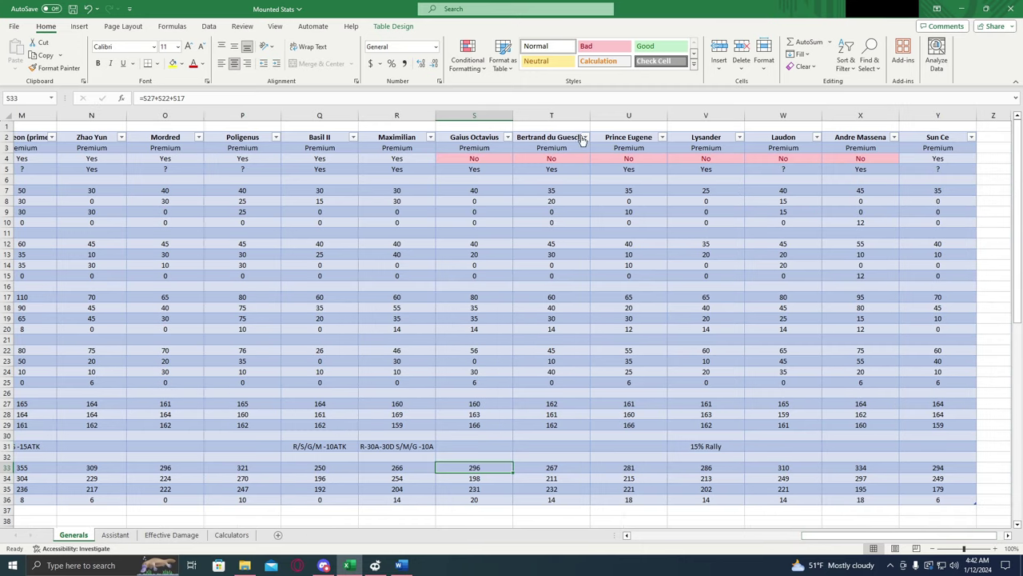
{"action": "left_click", "coordinate": [565, 467]}
{"action": "left_click", "coordinate": [565, 479]}
{"action": "left_click", "coordinate": [561, 490]}
{"action": "left_click", "coordinate": [567, 500]}
{"action": "left_click", "coordinate": [572, 467]}
{"action": "left_click", "coordinate": [575, 478]}
{"action": "left_click", "coordinate": [577, 490]}
{"action": "left_click", "coordinate": [578, 499]}
{"action": "left_click", "coordinate": [574, 467]}
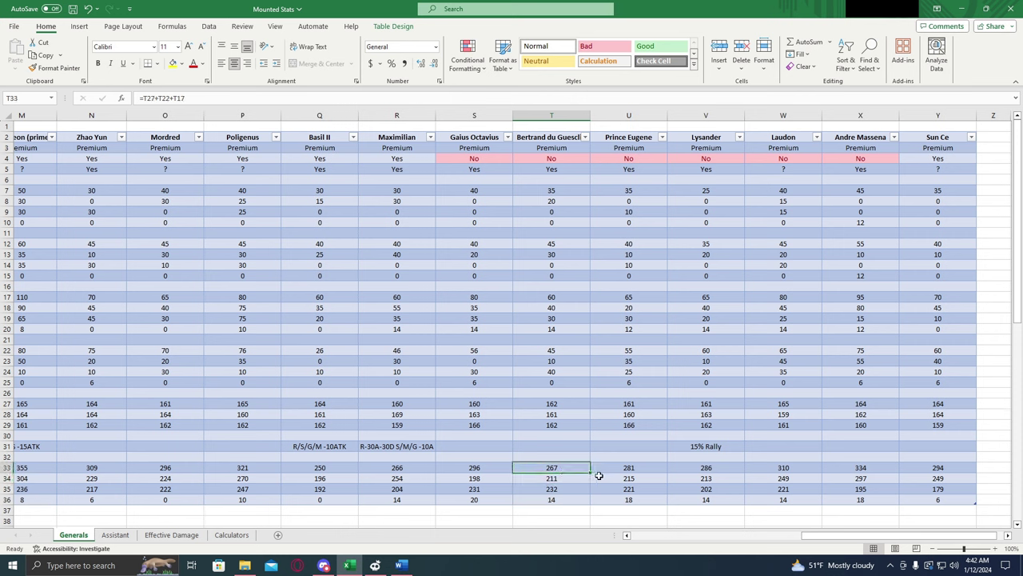
Review Prince Eugene's Total ATK, Total DEF, Total HP and Total MS.
{"action": "left_click", "coordinate": [629, 468]}
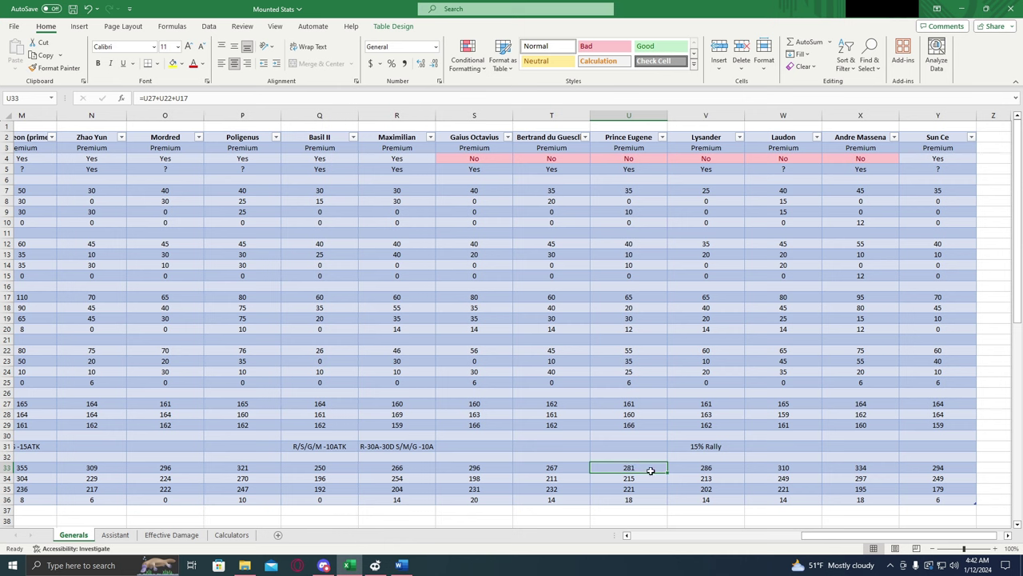
{"action": "left_click", "coordinate": [647, 479]}
{"action": "left_click", "coordinate": [640, 489]}
{"action": "left_click", "coordinate": [644, 498]}
{"action": "left_click", "coordinate": [639, 468]}
{"action": "left_click", "coordinate": [626, 498]}
Review Lysander's Total ATK, Total DEF and Total MS together with his rally note.
{"action": "left_click_drag", "start_coordinate": [819, 535], "coordinate": [826, 536]}
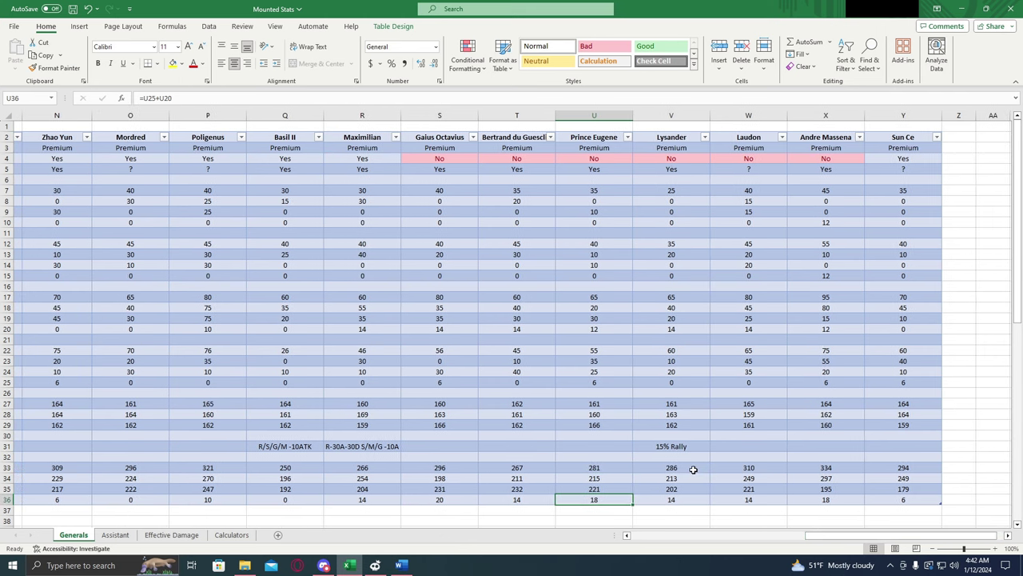
{"action": "left_click", "coordinate": [693, 469]}
{"action": "left_click", "coordinate": [691, 495]}
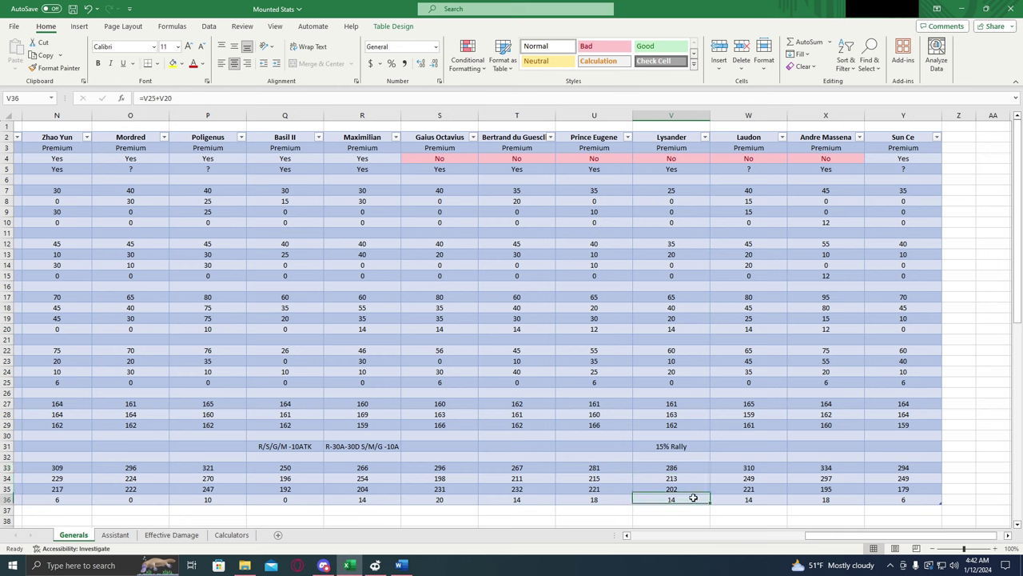
{"action": "left_click", "coordinate": [690, 479]}
{"action": "left_click", "coordinate": [681, 497]}
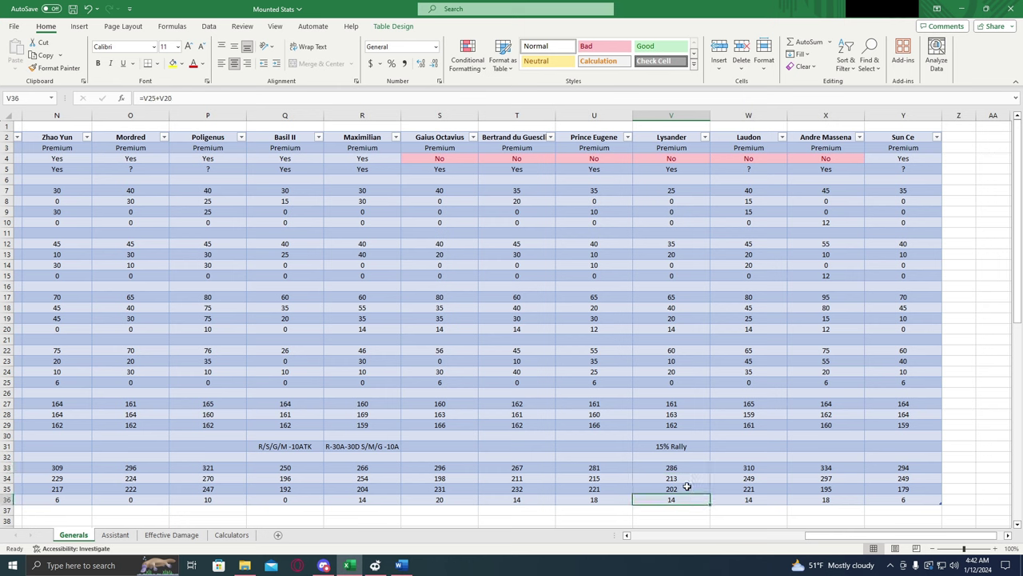
{"action": "left_click", "coordinate": [684, 479]}
{"action": "left_click", "coordinate": [694, 446]}
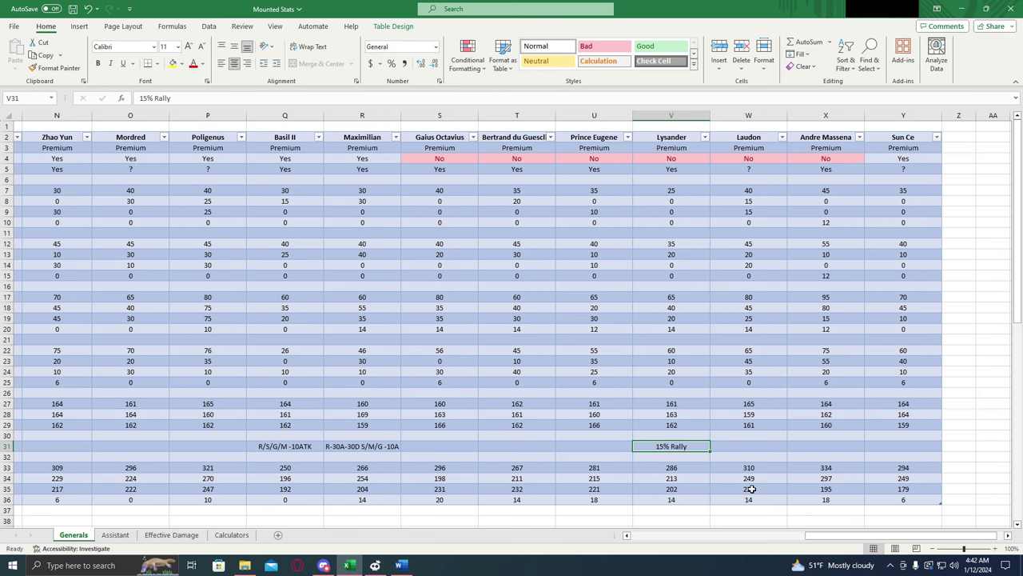
{"action": "left_click", "coordinate": [682, 470]}
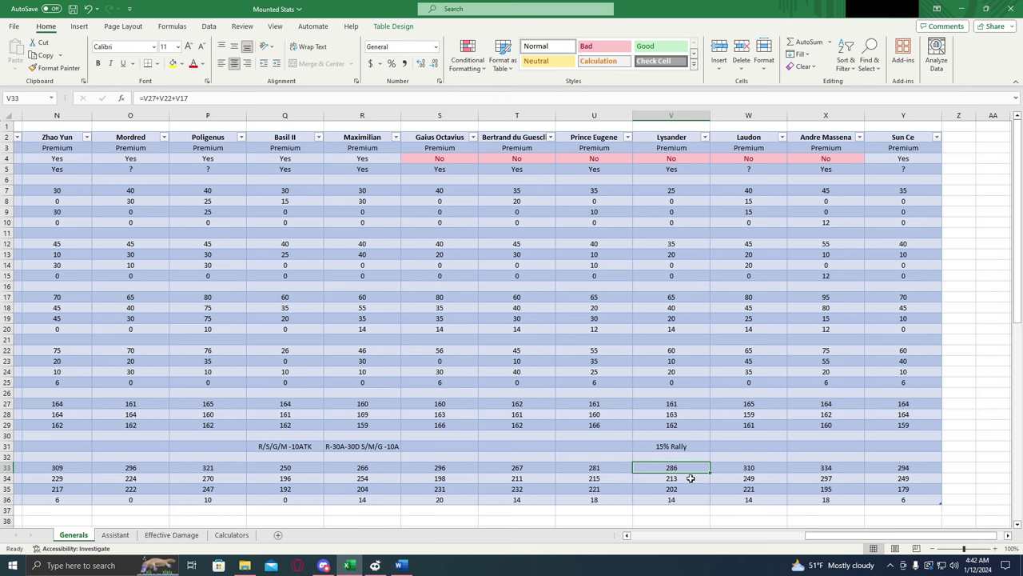
Review Laudon's Total ATK, Total DEF, Total HP and Total MS.
{"action": "scroll", "coordinate": [821, 511], "scroll_direction": "right", "scroll_amount": 1}
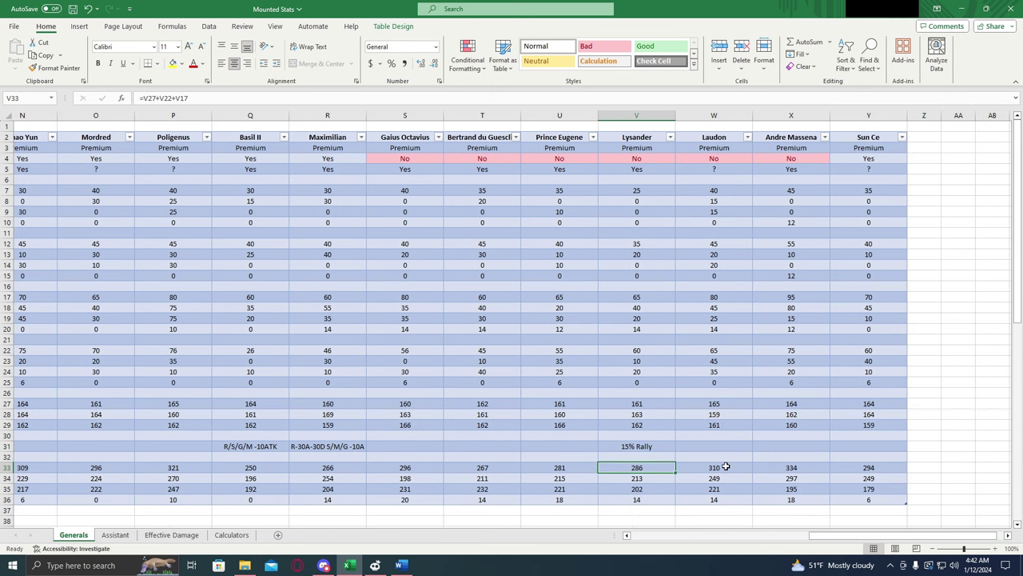
{"action": "left_click", "coordinate": [726, 467]}
{"action": "left_click", "coordinate": [730, 497]}
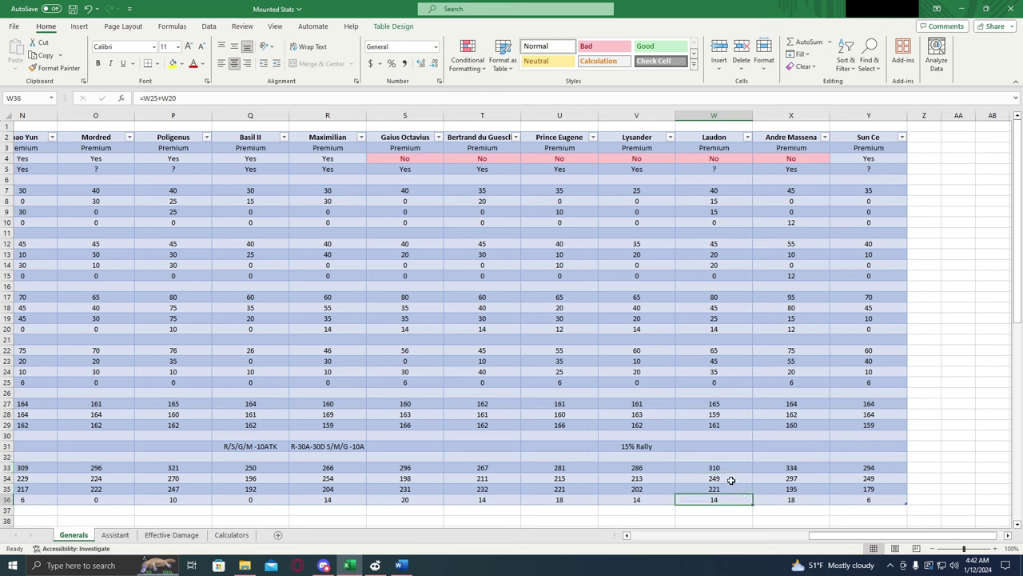
{"action": "left_click", "coordinate": [729, 479]}
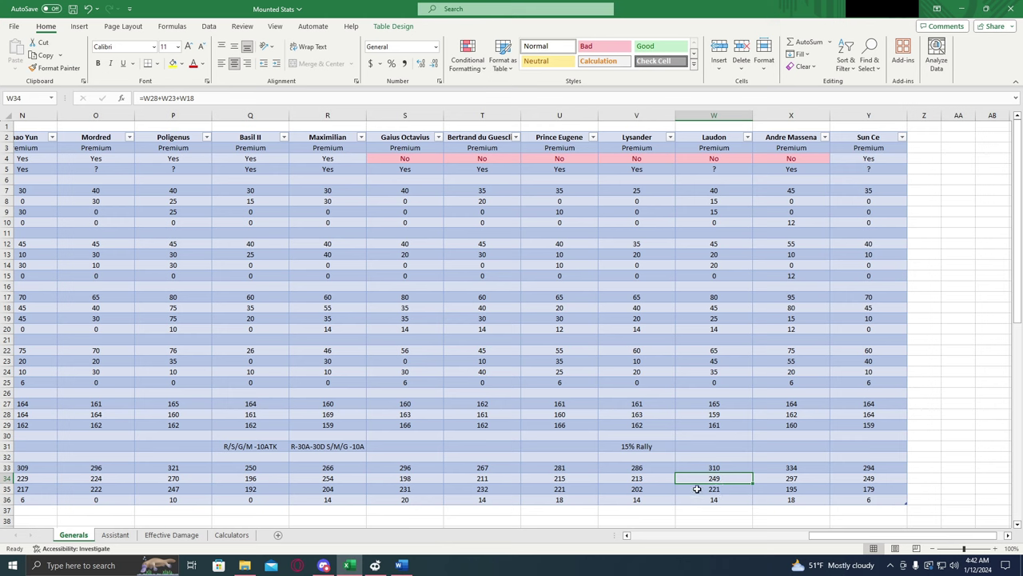
{"action": "left_click", "coordinate": [697, 489]}
{"action": "left_click", "coordinate": [706, 478]}
{"action": "left_click", "coordinate": [706, 468]}
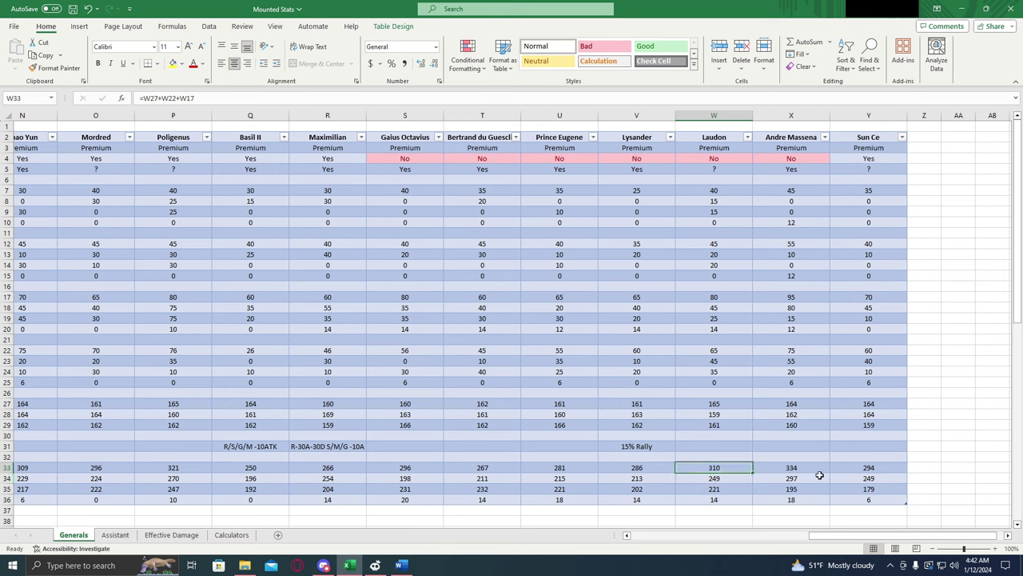
Review Andre Massena's Total ATK, Total DEF, Total HP and Total MS.
{"action": "left_click", "coordinate": [812, 469]}
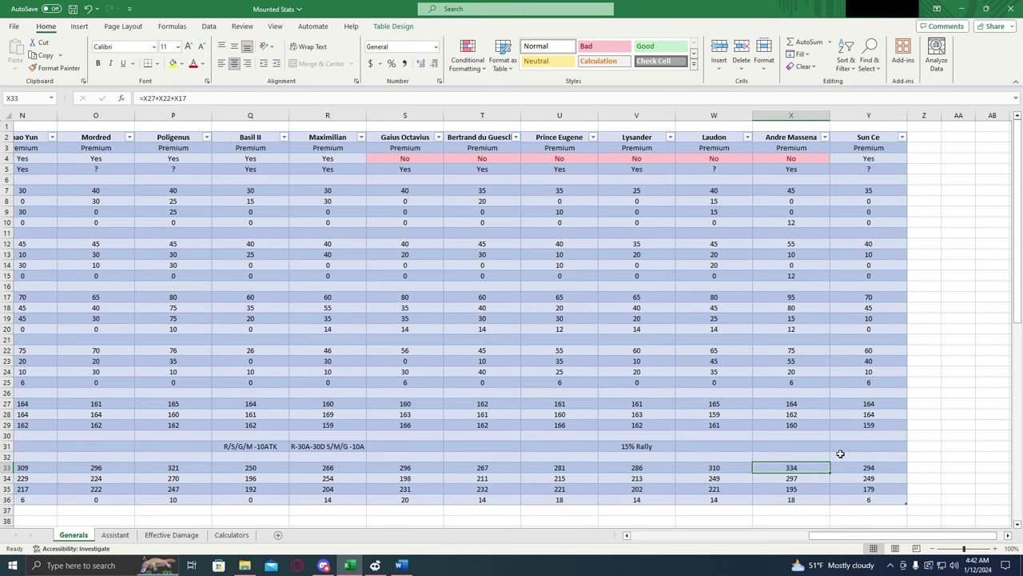
{"action": "left_click", "coordinate": [806, 487]}
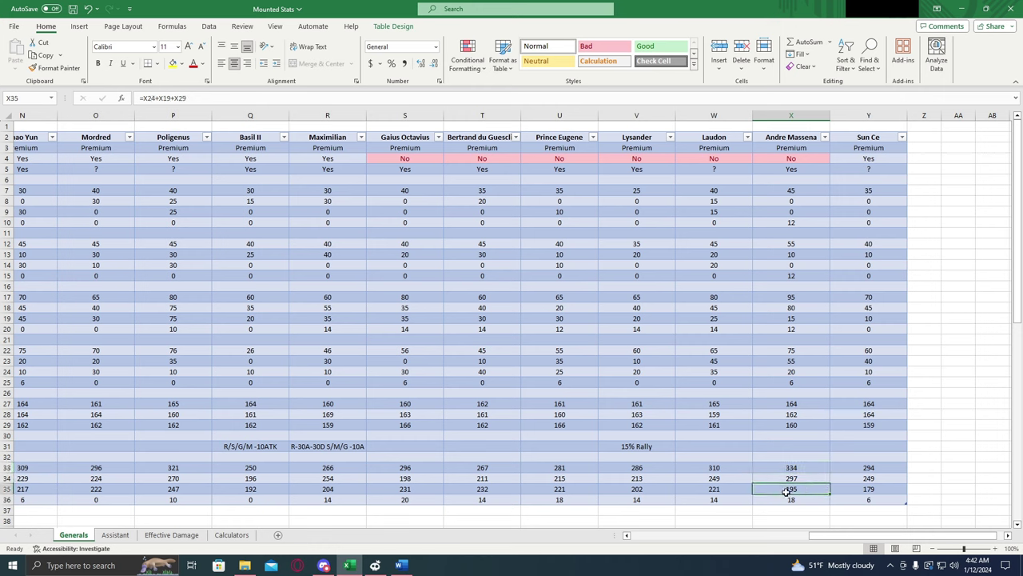
{"action": "left_click", "coordinate": [810, 479]}
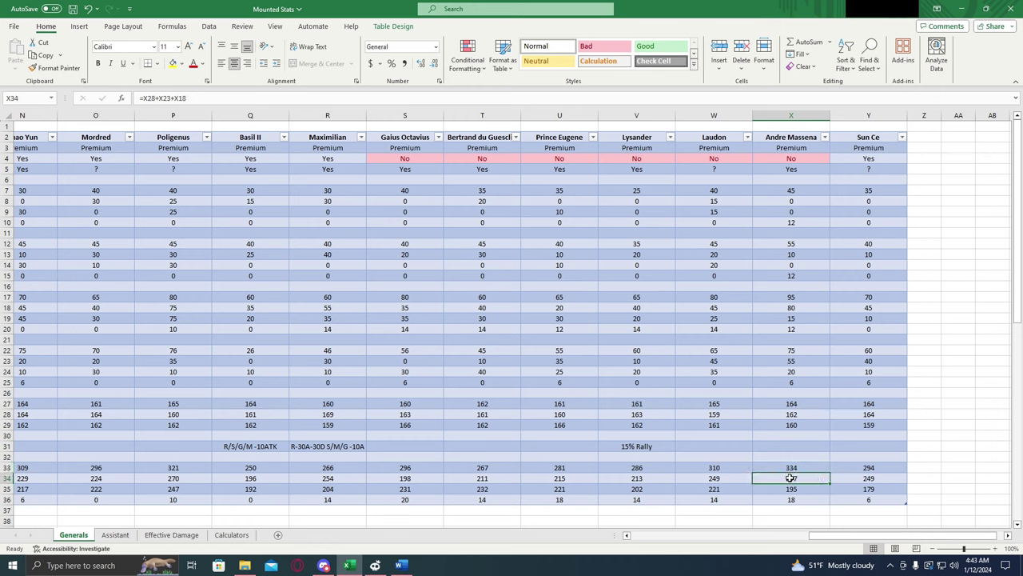
{"action": "left_click", "coordinate": [805, 467]}
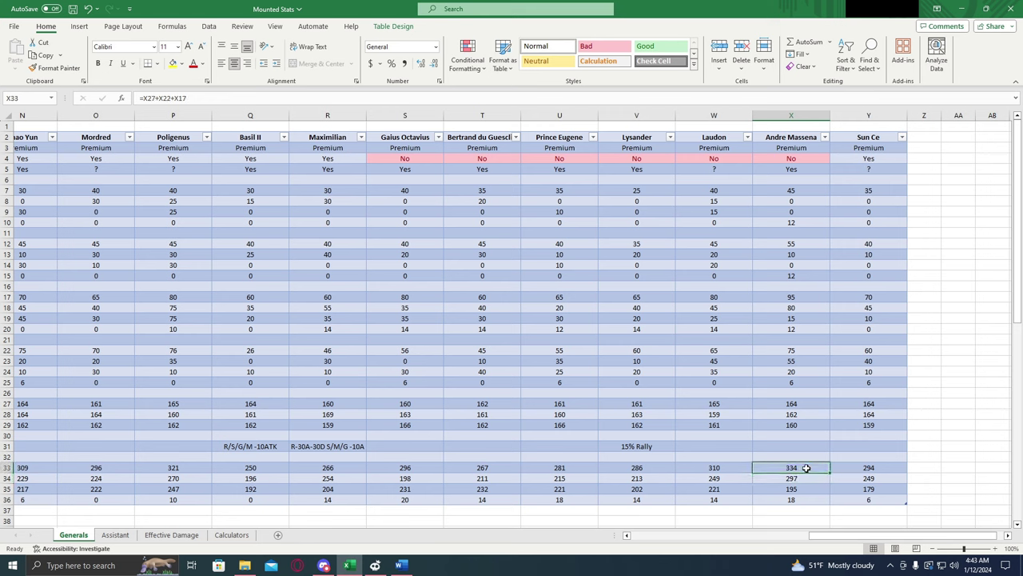
{"action": "left_click", "coordinate": [800, 499]}
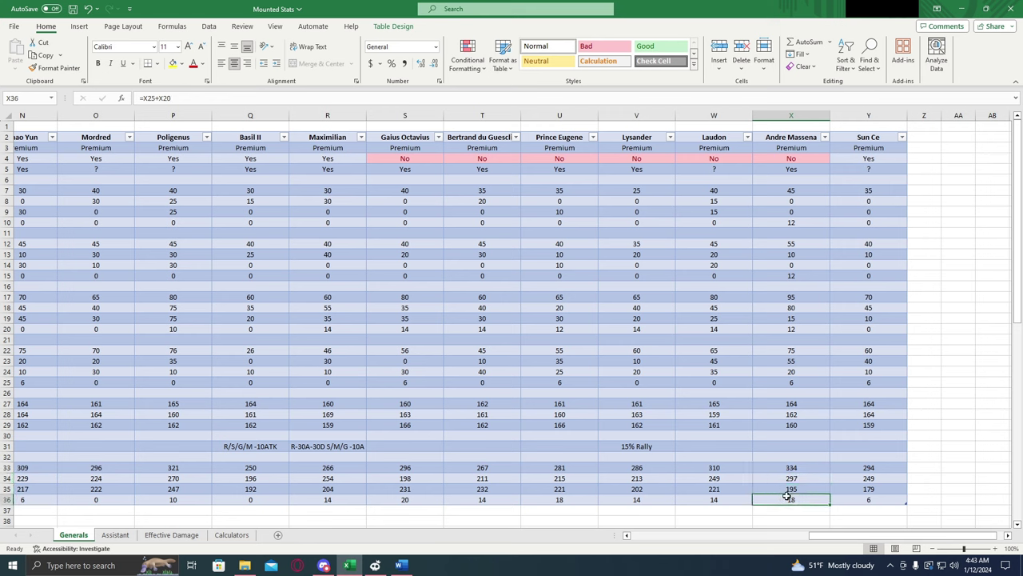
Review Sun Ce's Total ATK, Total DEF, Total HP and Total MS.
{"action": "left_click_drag", "start_coordinate": [846, 535], "coordinate": [854, 535]}
{"action": "left_click", "coordinate": [850, 466]}
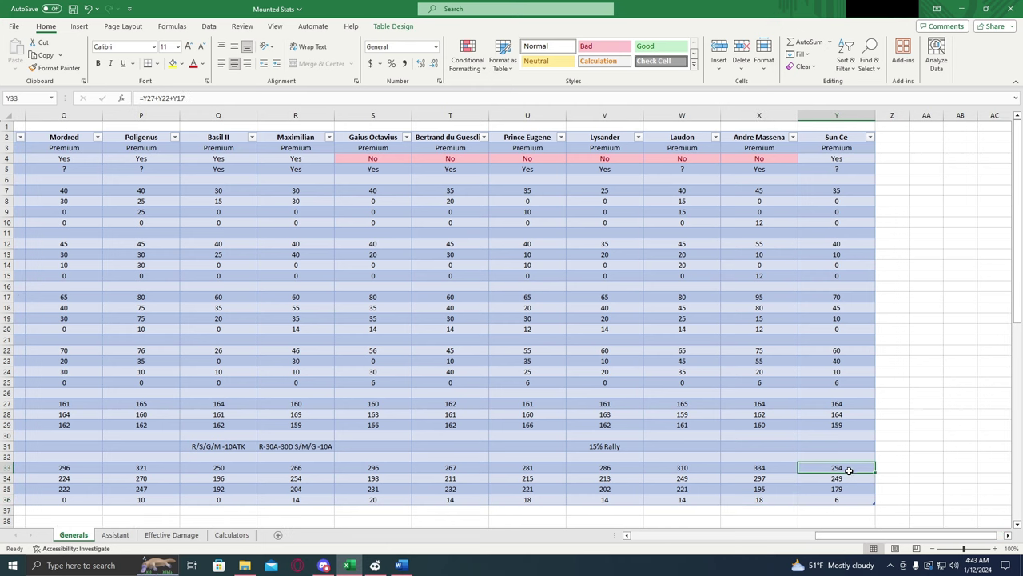
{"action": "left_click", "coordinate": [851, 478]}
{"action": "left_click", "coordinate": [856, 489]}
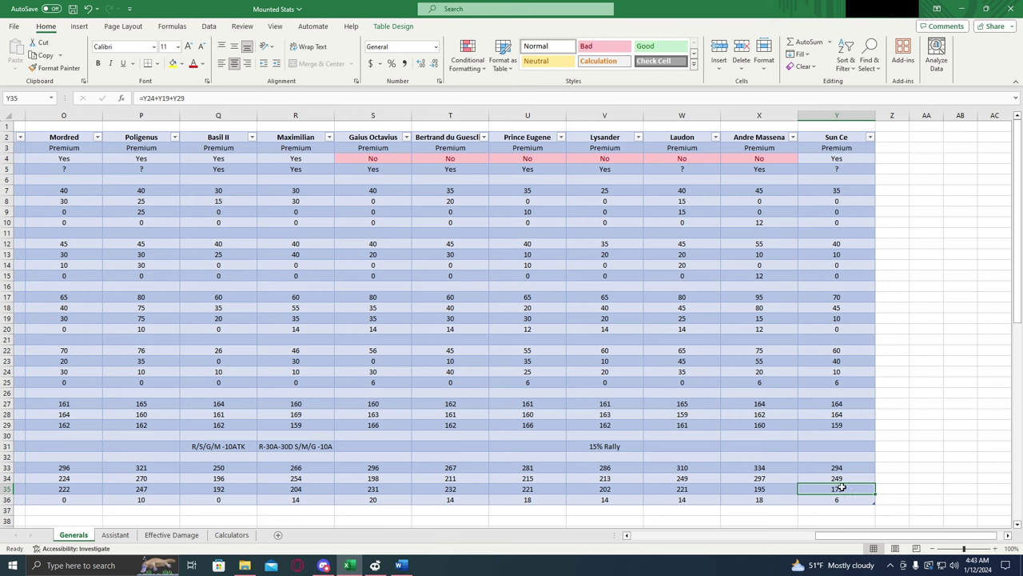
{"action": "left_click", "coordinate": [818, 498]}
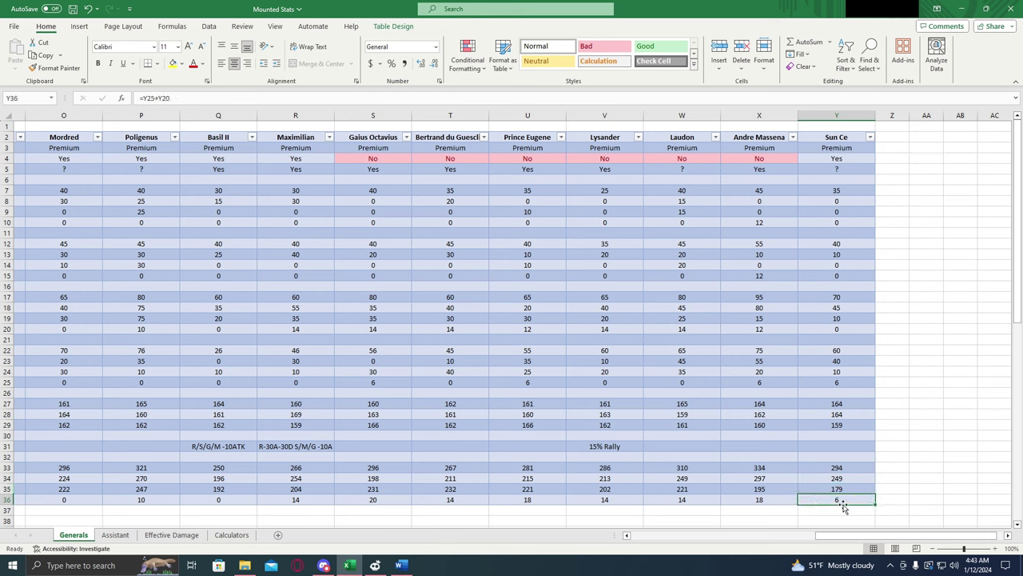
{"action": "key", "text": "Up"}
{"action": "key", "text": "Up"}
{"action": "key", "text": "Up"}
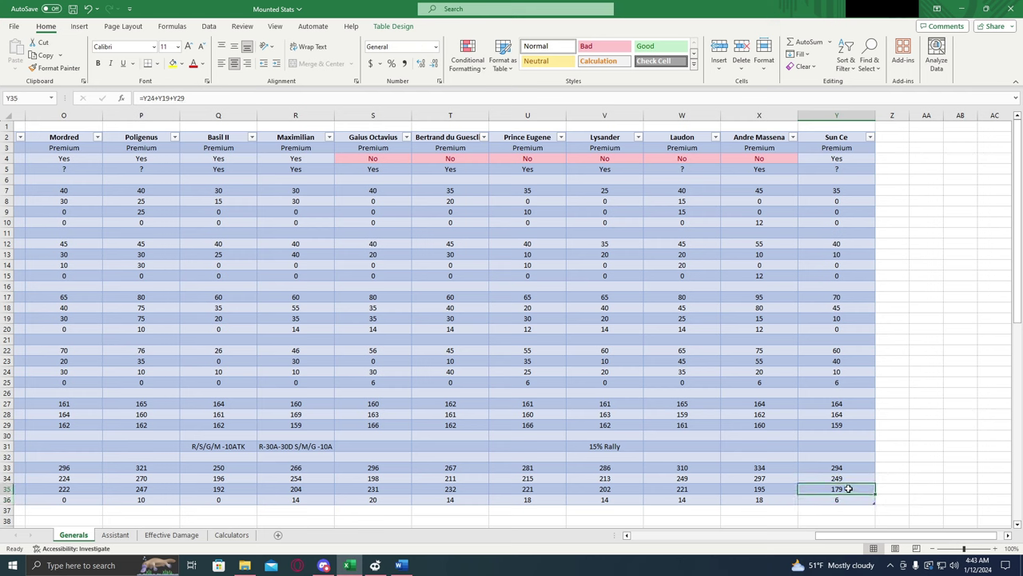
Recheck Sun Ce's Total MS and Total DEF among the main generals.
{"action": "left_click", "coordinate": [845, 501]}
{"action": "left_click", "coordinate": [849, 477]}
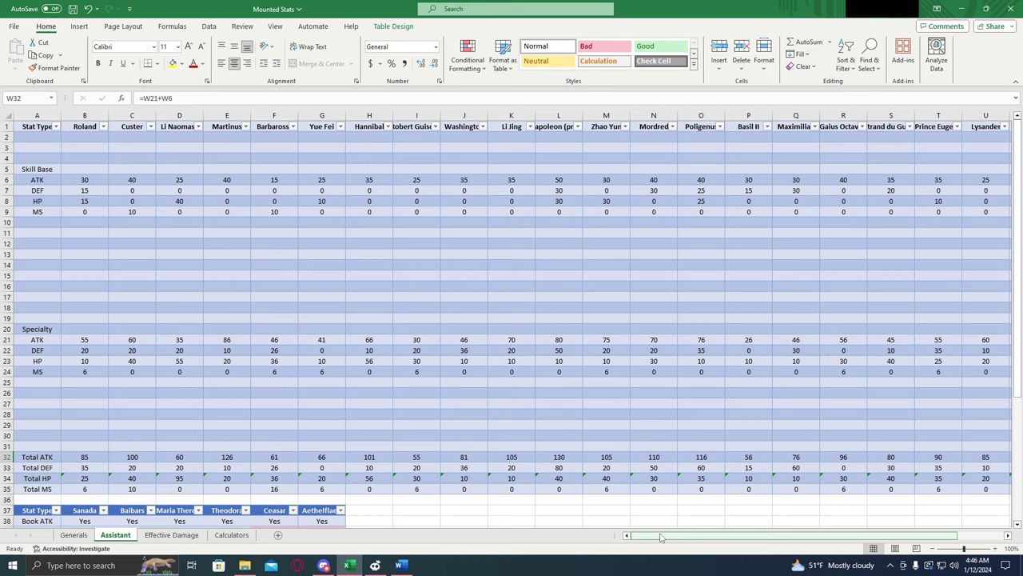
Review the assistant totals for Roland, Custer and Li Naomasa from Total ATK down to Total MS.
{"action": "left_click_drag", "start_coordinate": [661, 537], "coordinate": [648, 536]}
{"action": "left_click_drag", "start_coordinate": [739, 541], "coordinate": [718, 541]}
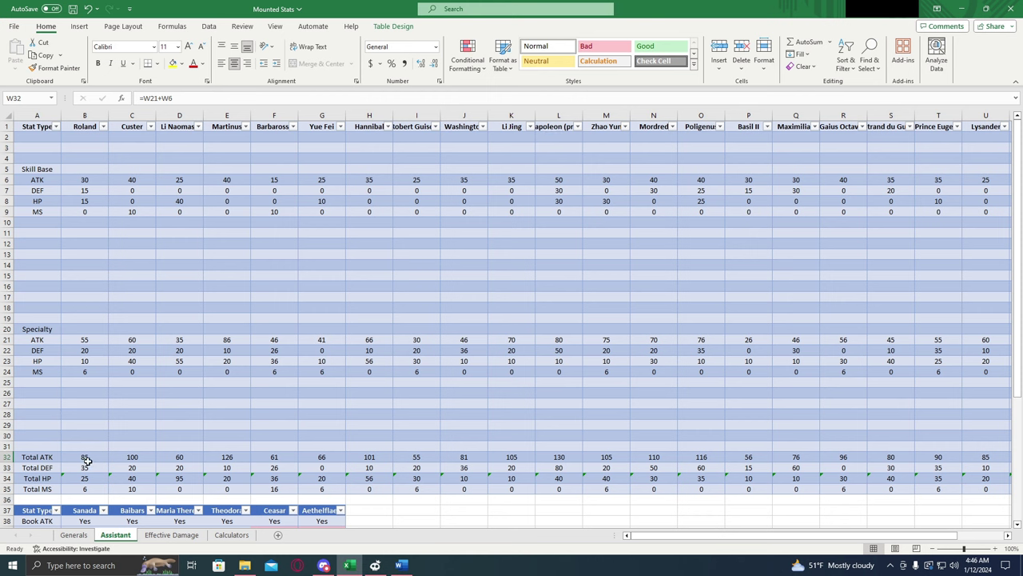
{"action": "left_click", "coordinate": [95, 458]}
{"action": "left_click", "coordinate": [93, 488]}
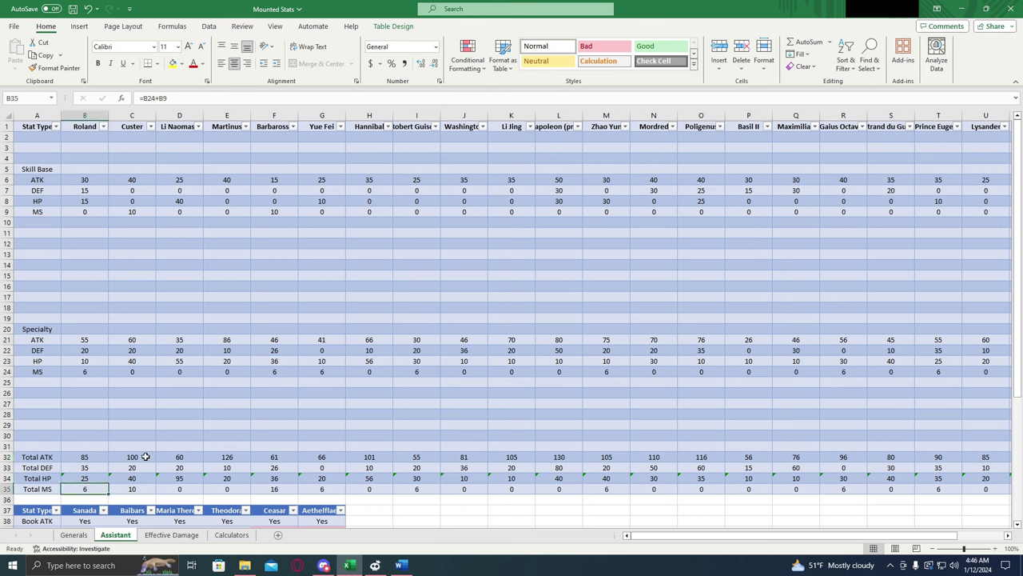
{"action": "left_click", "coordinate": [145, 456]}
{"action": "left_click", "coordinate": [146, 488]}
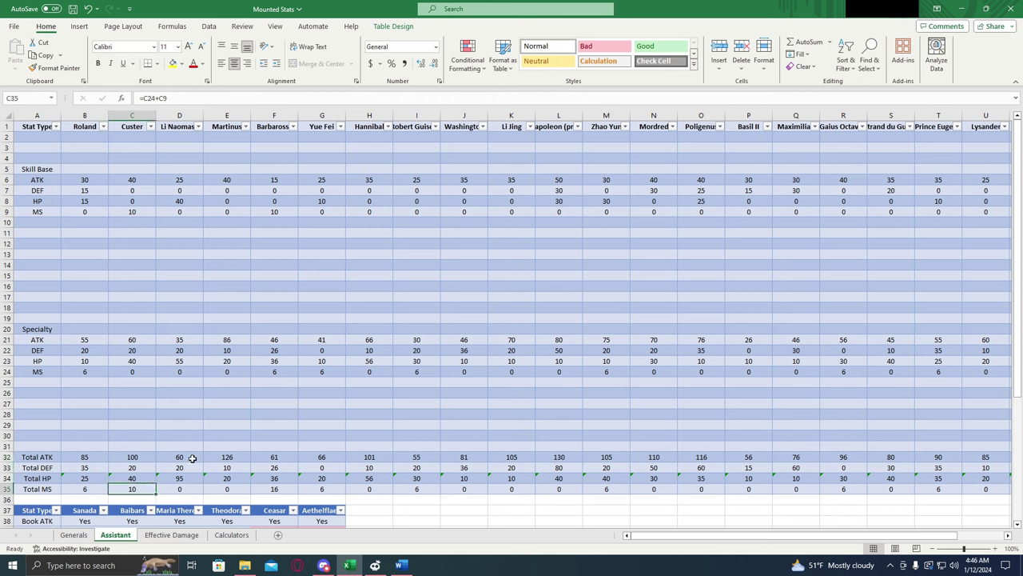
{"action": "left_click", "coordinate": [192, 458]}
{"action": "left_click", "coordinate": [196, 487]}
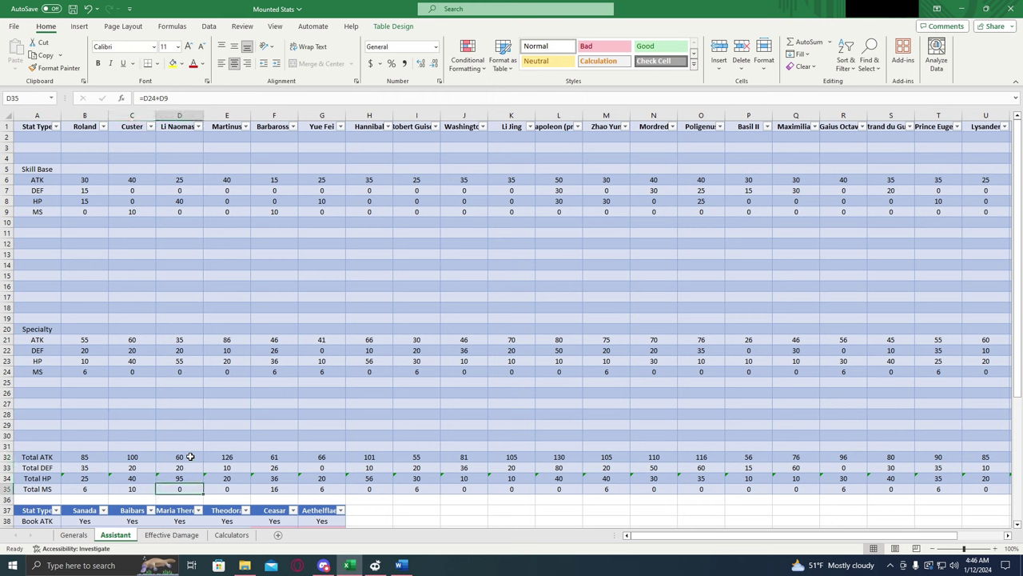
Review the assistant totals for Martinus, Barbarossa and Yue Fei from Total ATK down to Total MS.
{"action": "left_click", "coordinate": [241, 457]}
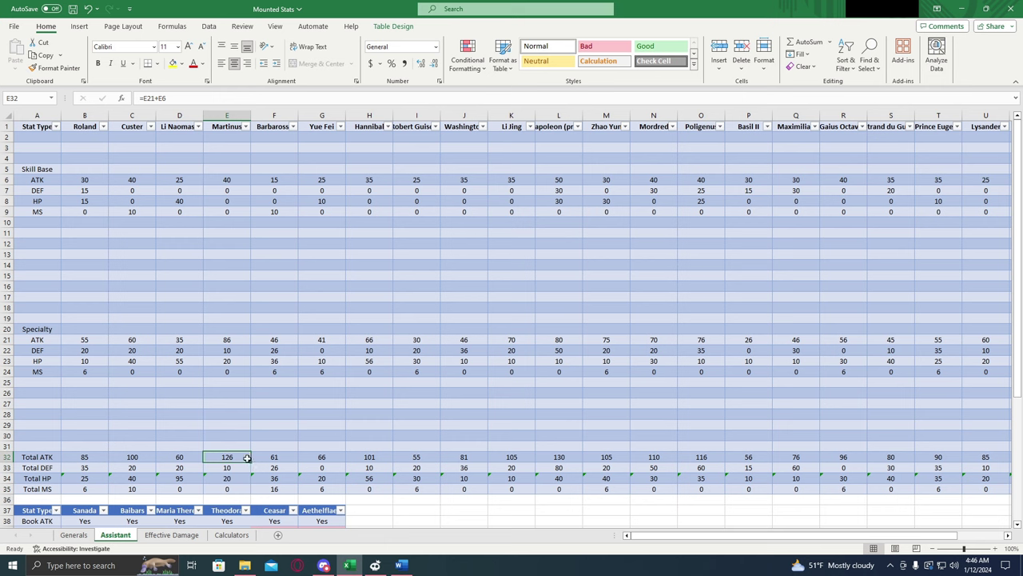
{"action": "left_click", "coordinate": [244, 488]}
{"action": "left_click", "coordinate": [282, 458]}
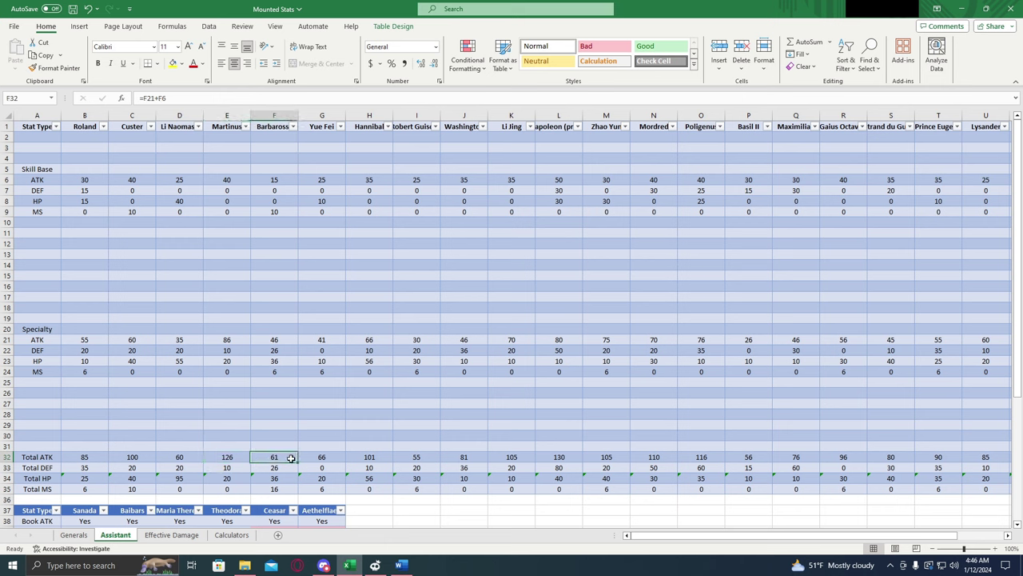
{"action": "left_click", "coordinate": [284, 486]}
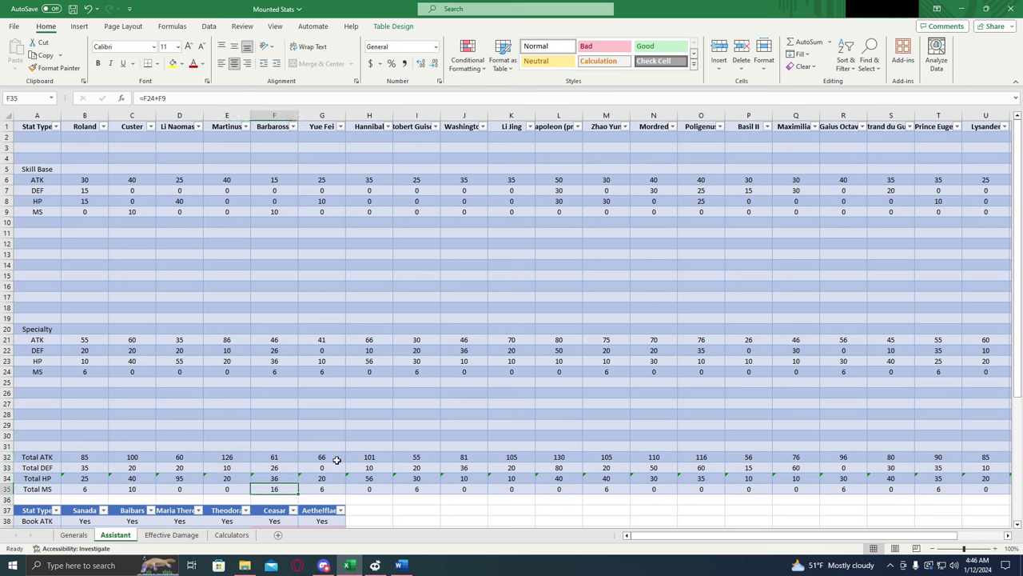
{"action": "left_click", "coordinate": [339, 456]}
{"action": "left_click", "coordinate": [336, 489]}
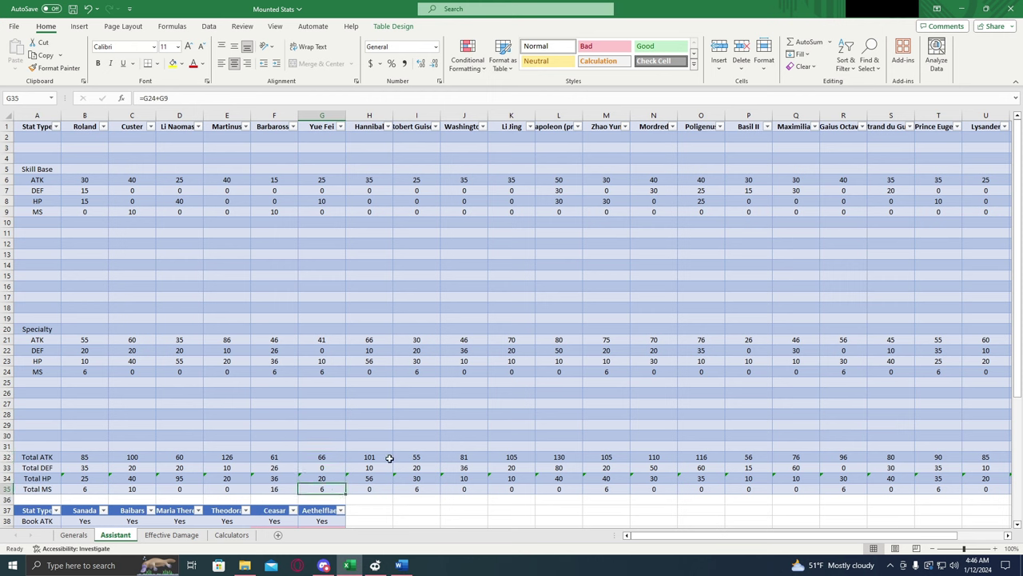
Review the assistant totals for Hannibal, Robert Guiscard, Washington and Li Jing from Total ATK down to Total MS.
{"action": "left_click", "coordinate": [387, 458]}
{"action": "left_click", "coordinate": [377, 488]}
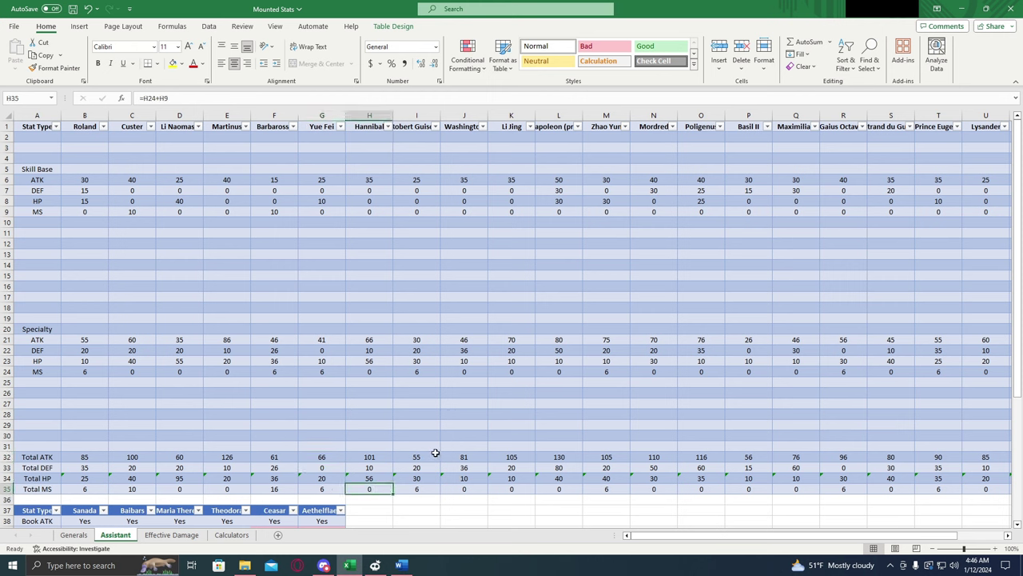
{"action": "left_click", "coordinate": [432, 455]}
{"action": "left_click", "coordinate": [426, 487]}
{"action": "left_click", "coordinate": [476, 456]}
{"action": "left_click", "coordinate": [481, 487]}
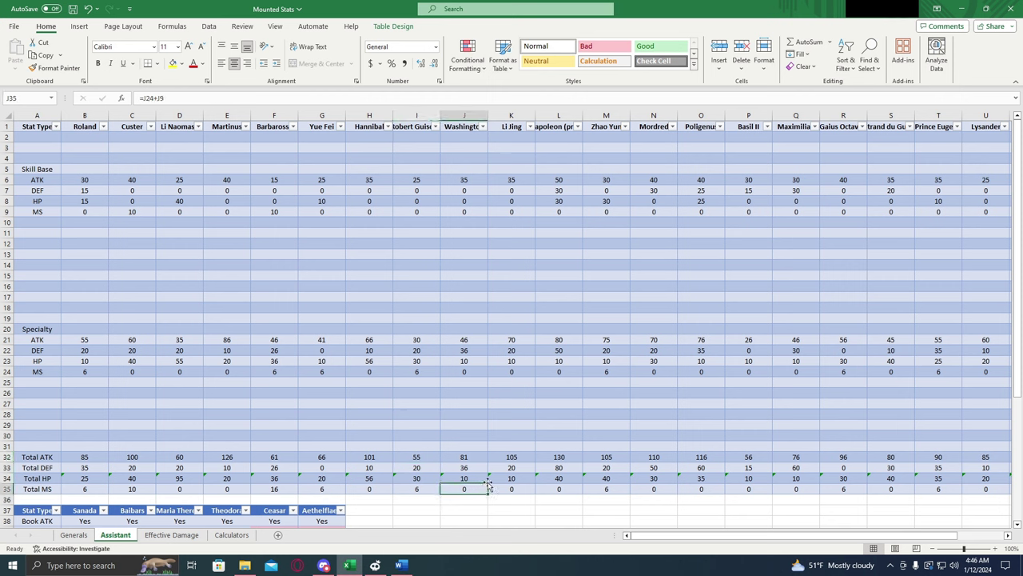
{"action": "left_click", "coordinate": [522, 458]}
{"action": "left_click", "coordinate": [520, 486]}
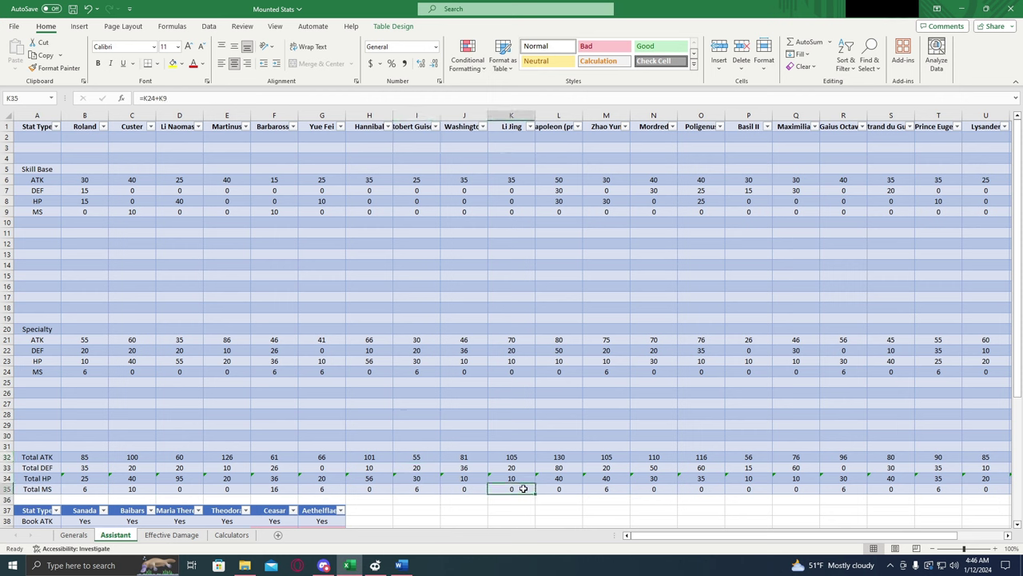
Review Napoleon's assistant totals from Total ATK down to Total MS.
{"action": "left_click", "coordinate": [571, 458]}
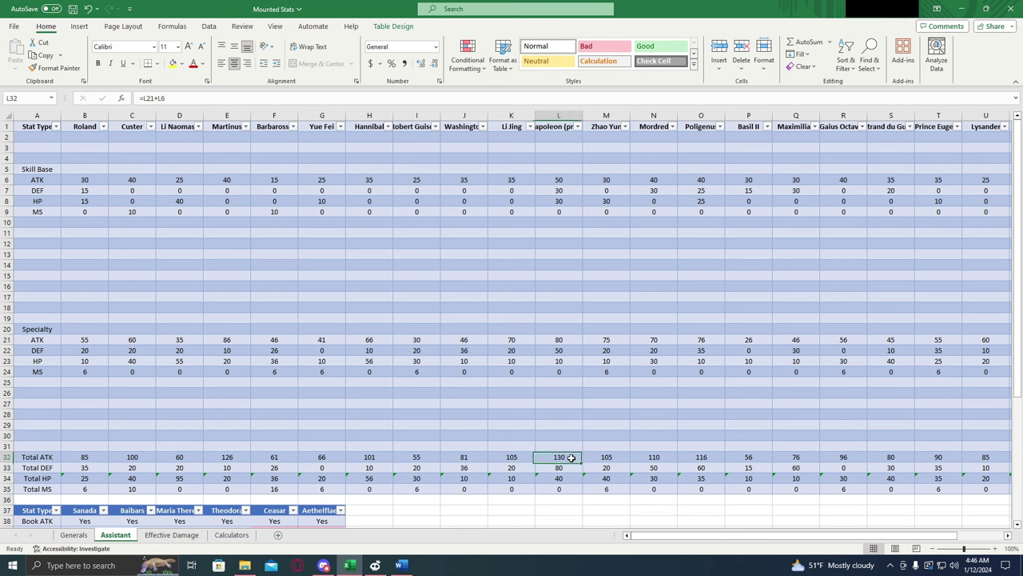
{"action": "left_click_drag", "start_coordinate": [639, 536], "coordinate": [649, 536]}
{"action": "key", "text": "Down"}
{"action": "key", "text": "Down"}
{"action": "key", "text": "Down"}
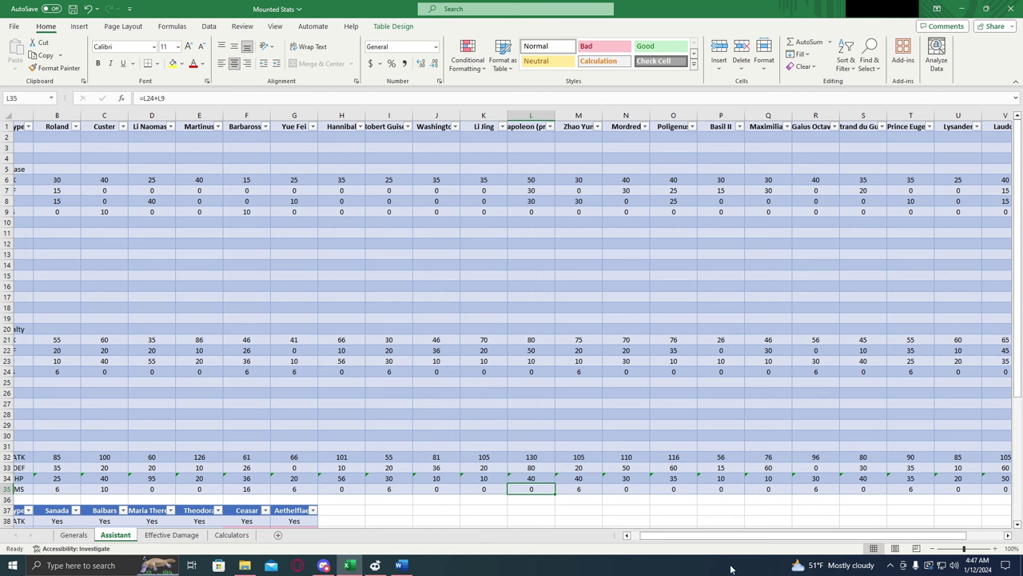
Go over Napoleon's Total ATK, Total DEF, Total HP and Total MS again to judge him as an assistant.
{"action": "left_click_drag", "start_coordinate": [708, 537], "coordinate": [746, 546]}
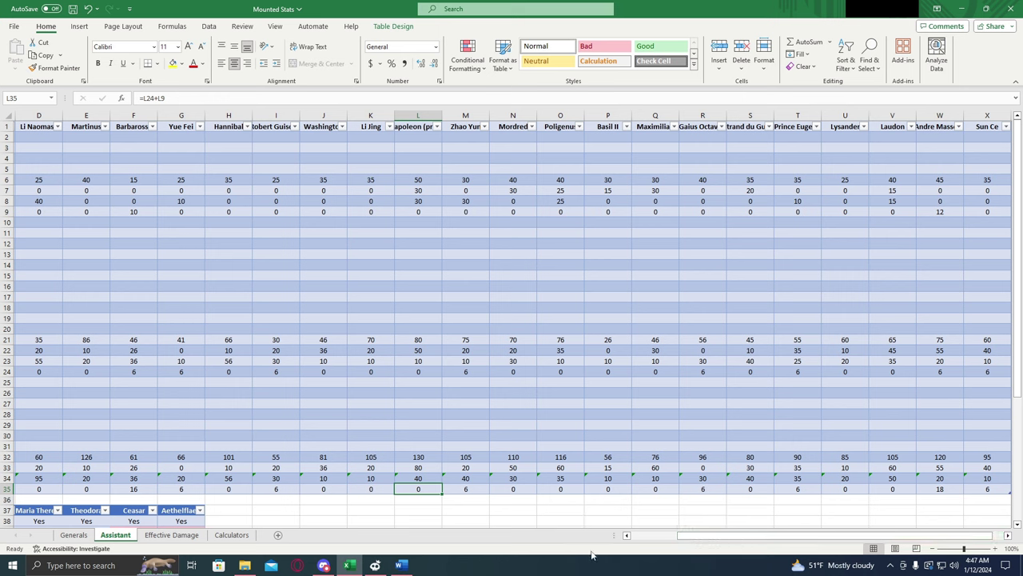
{"action": "left_click", "coordinate": [427, 456]}
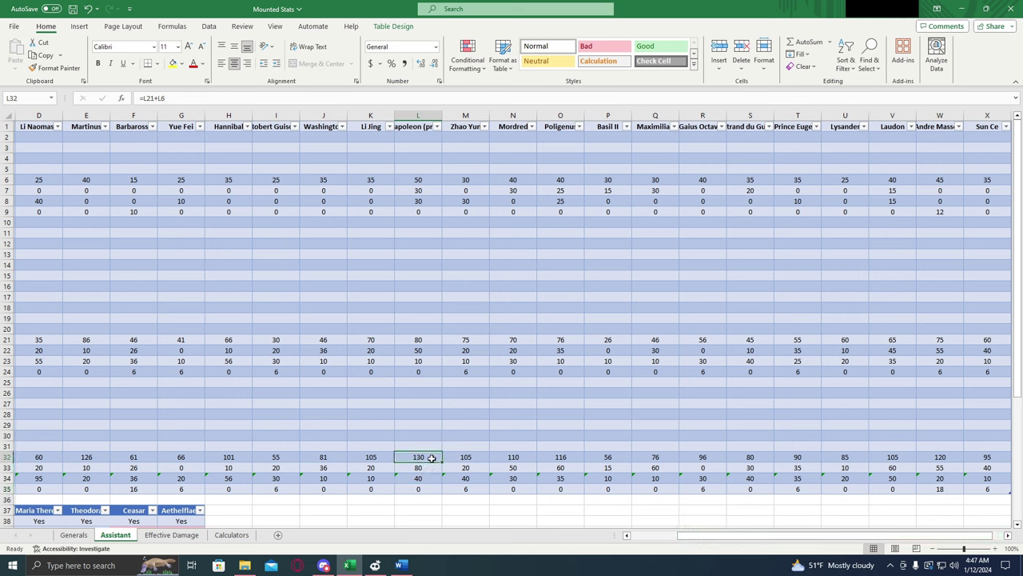
{"action": "left_click", "coordinate": [420, 488]}
{"action": "key", "text": "Up"}
{"action": "key", "text": "Up"}
{"action": "key", "text": "Up"}
{"action": "left_click", "coordinate": [432, 488]}
{"action": "key", "text": "Up"}
{"action": "key", "text": "Up"}
{"action": "key", "text": "Up"}
{"action": "left_click", "coordinate": [433, 489]}
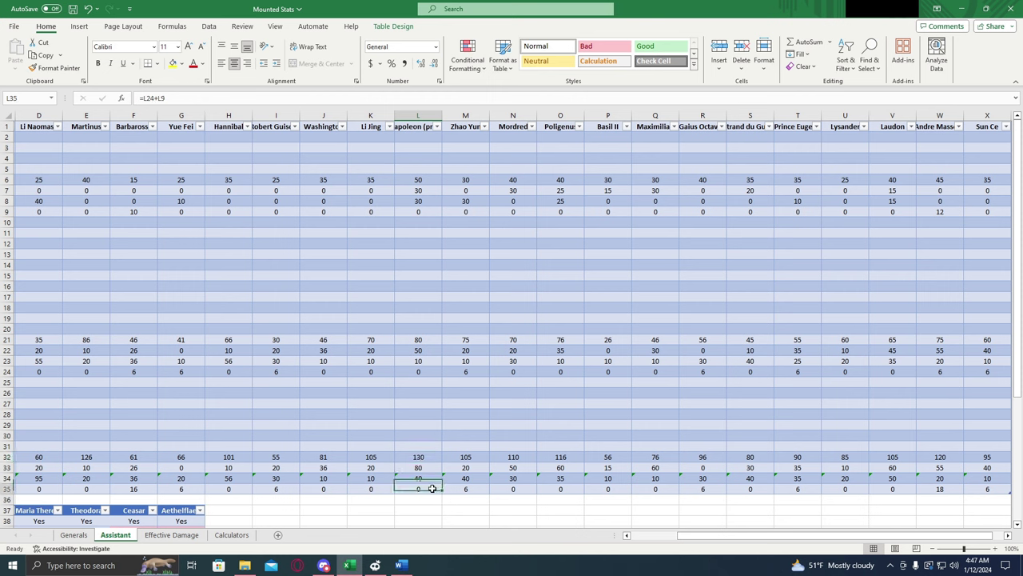
{"action": "left_click", "coordinate": [428, 456]}
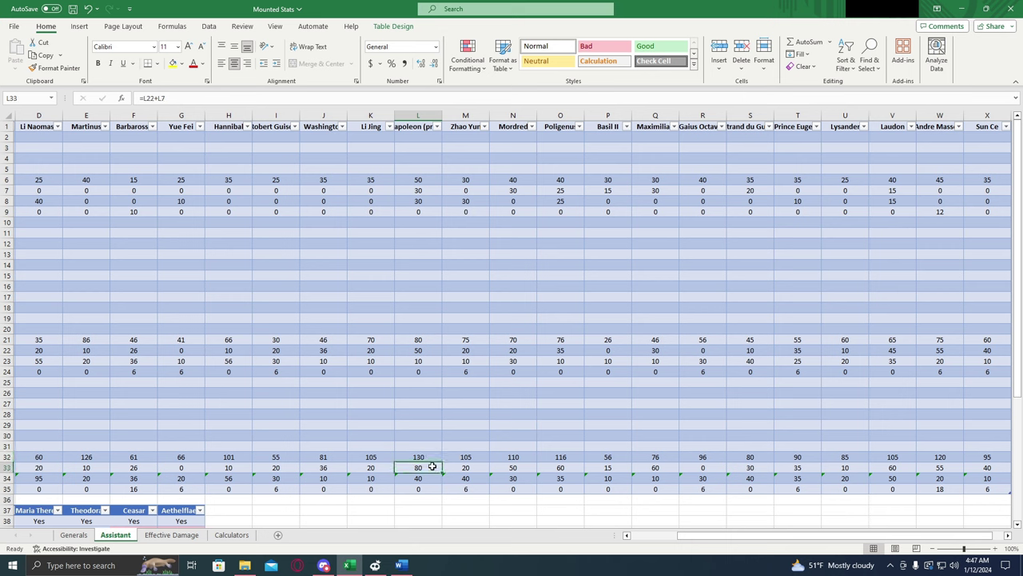
{"action": "left_click", "coordinate": [407, 489]}
{"action": "left_click", "coordinate": [430, 457]}
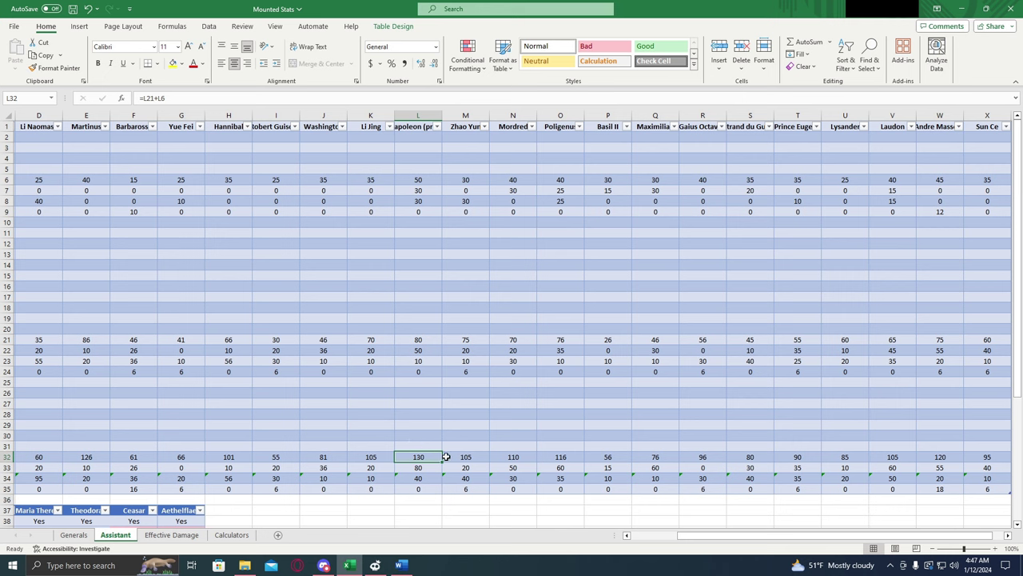
Review the assistant totals for Zhao Yun, Mordred and Poligenus from Total ATK down to Total MS.
{"action": "left_click", "coordinate": [482, 456]}
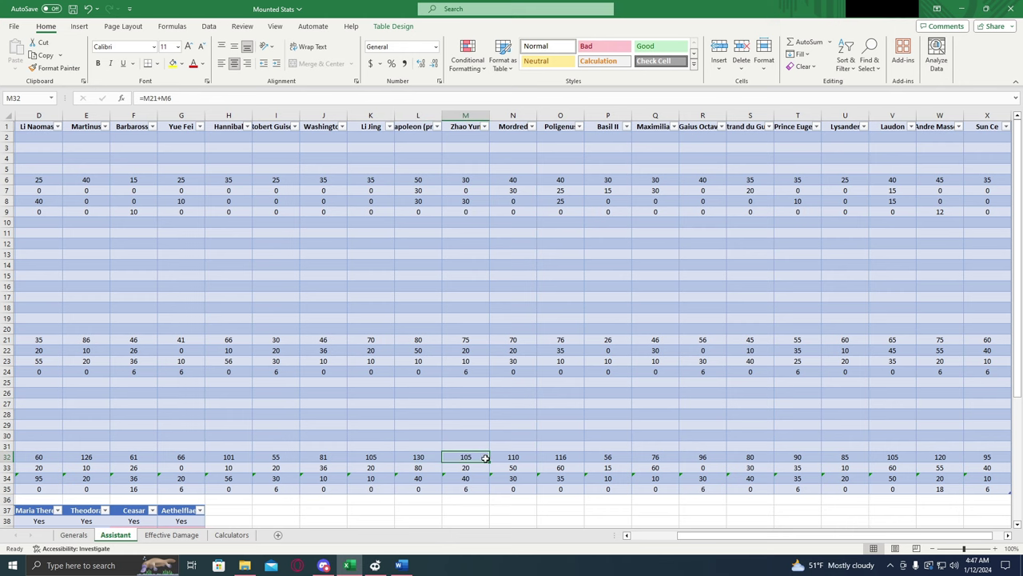
{"action": "left_click", "coordinate": [484, 488]}
{"action": "left_click_drag", "start_coordinate": [693, 535], "coordinate": [722, 542]}
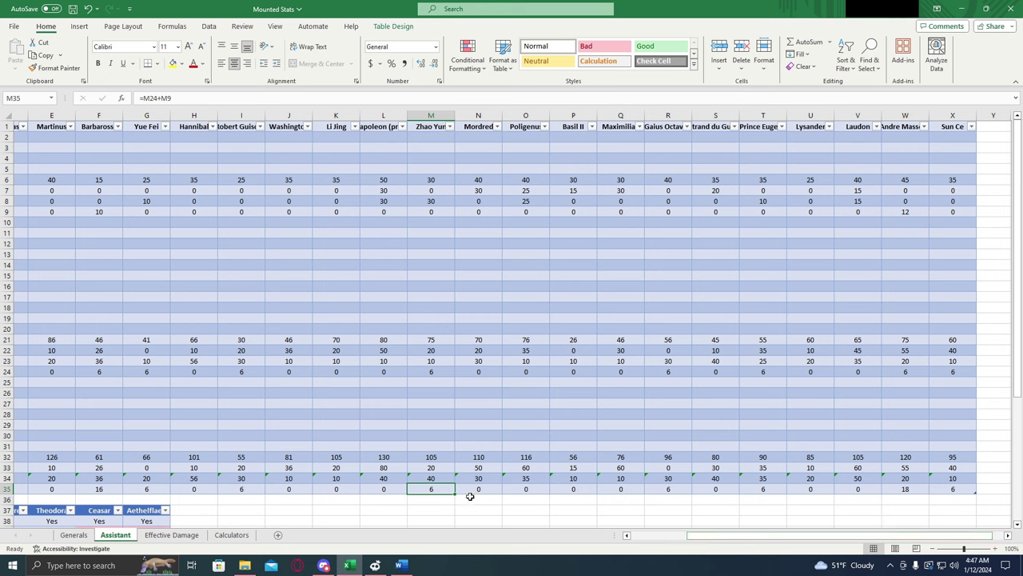
{"action": "left_click", "coordinate": [491, 457]}
{"action": "left_click", "coordinate": [490, 489]}
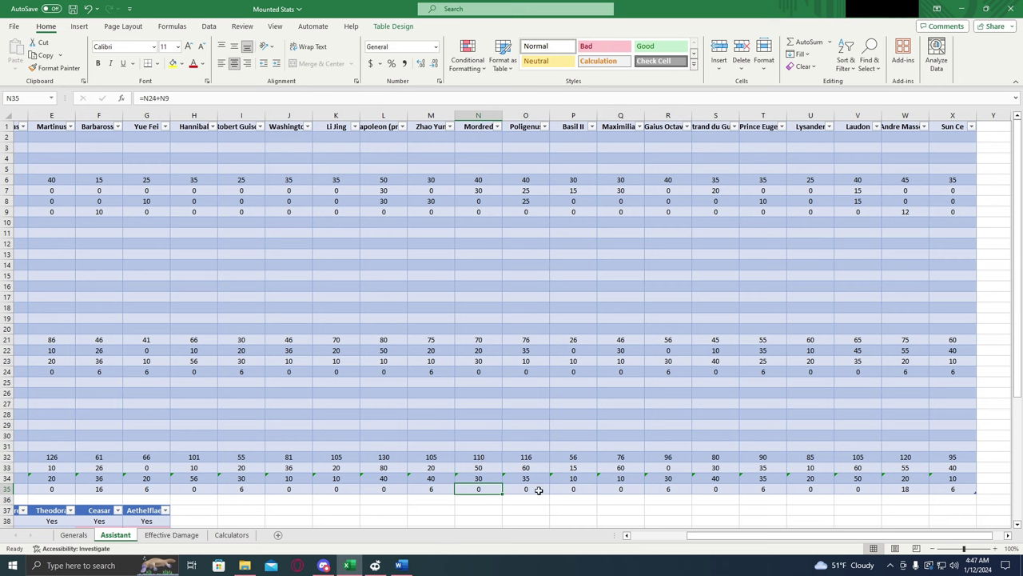
{"action": "left_click", "coordinate": [539, 490]}
{"action": "left_click", "coordinate": [536, 460]}
{"action": "left_click", "coordinate": [539, 492]}
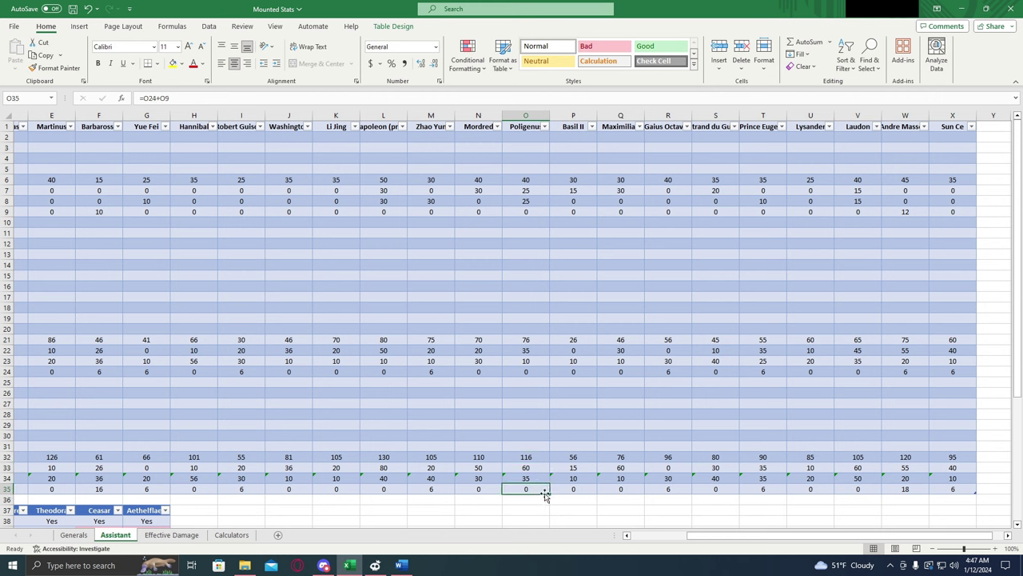
Review the assistant totals for Basil II, Maximilian and Gaius Octavius from Total ATK down to Total MS.
{"action": "left_click", "coordinate": [586, 457]}
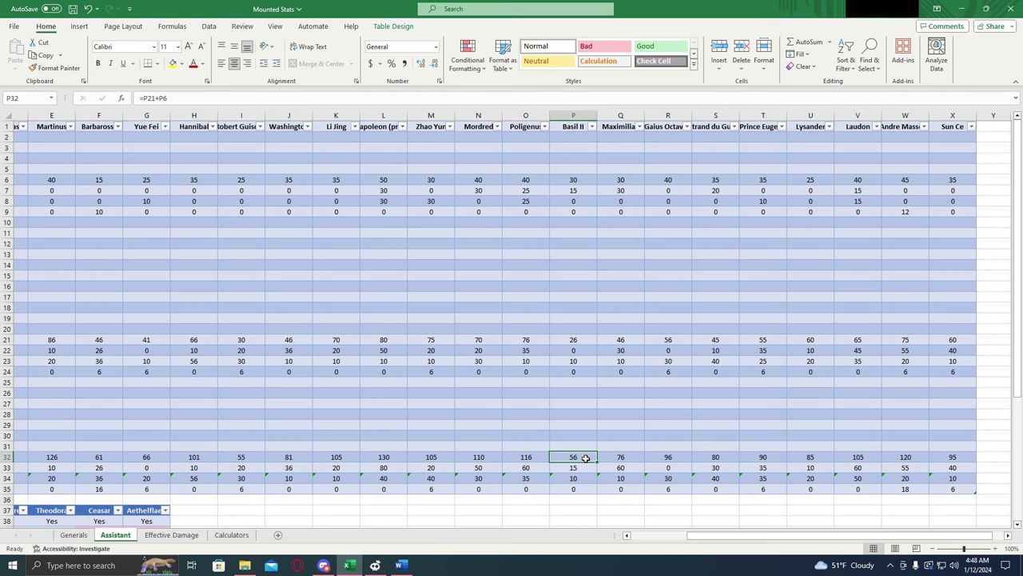
{"action": "left_click", "coordinate": [591, 476]}
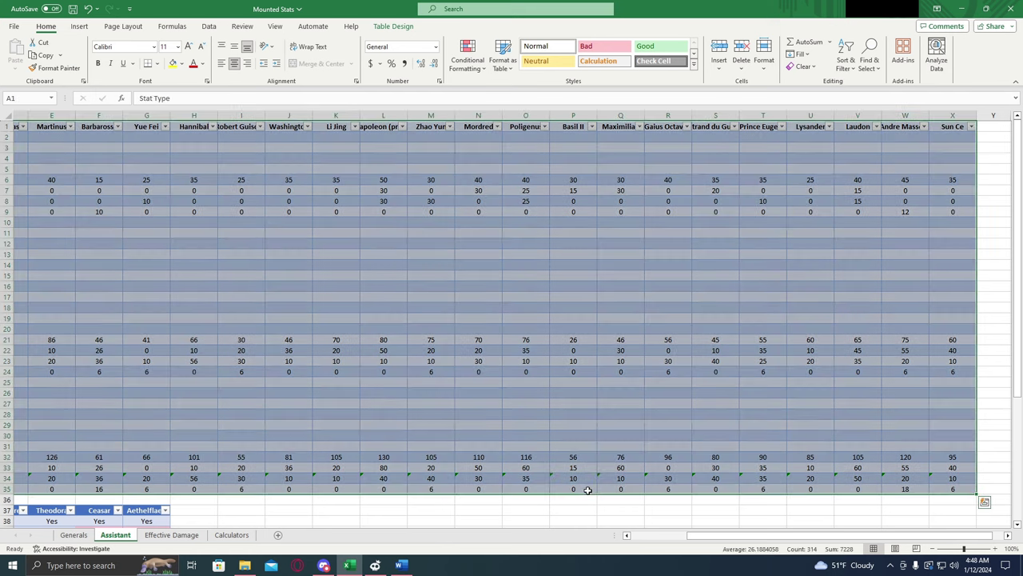
{"action": "left_click", "coordinate": [586, 487]}
{"action": "left_click_drag", "start_coordinate": [749, 535], "coordinate": [767, 535]}
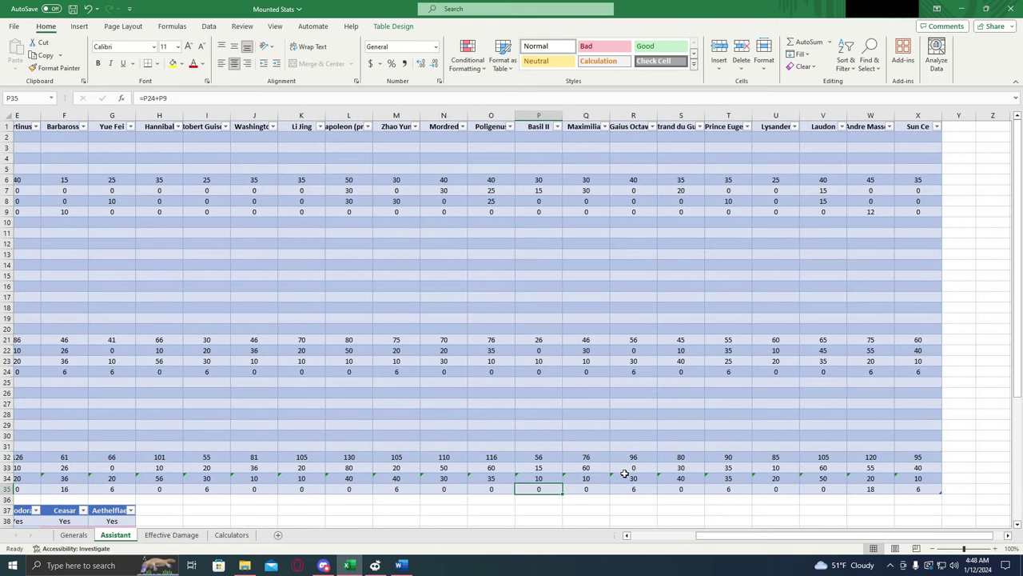
{"action": "left_click", "coordinate": [594, 458]}
{"action": "left_click", "coordinate": [596, 490]}
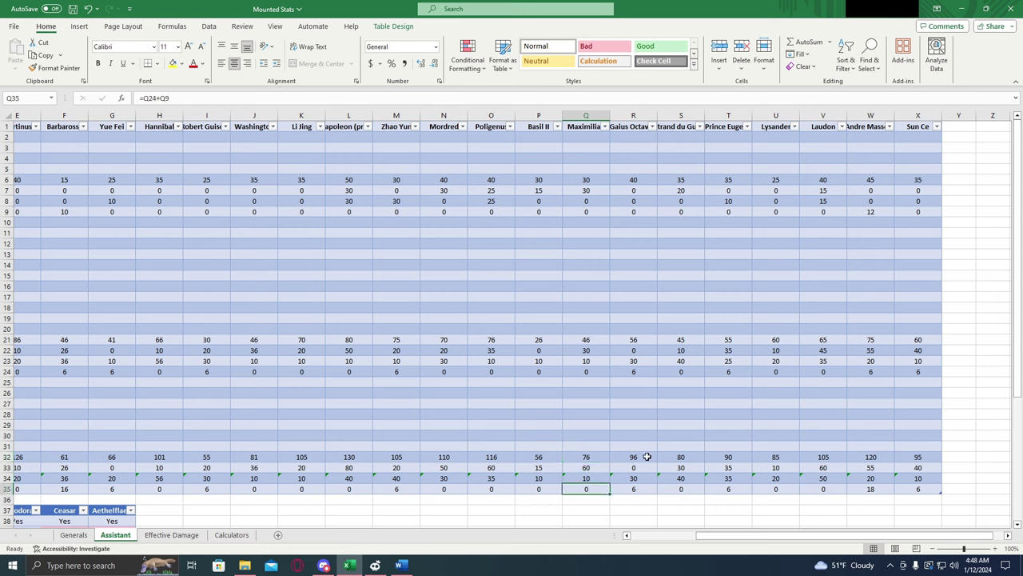
{"action": "left_click", "coordinate": [647, 457]}
{"action": "left_click", "coordinate": [651, 487]}
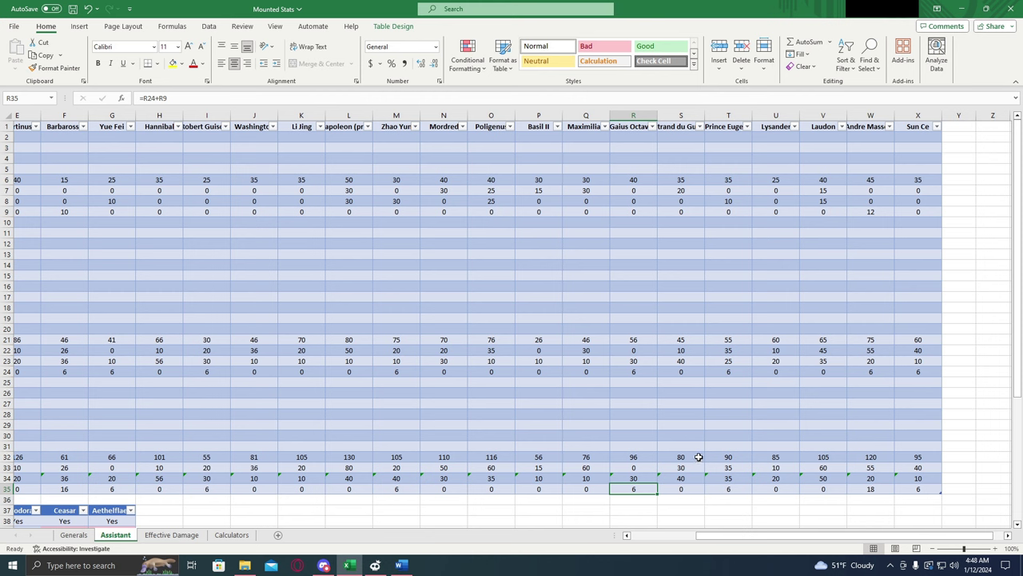
Check the full name in the Bertrand du Guesclin header and review his assistant Total ATK, DEF, HP and MS.
{"action": "double_click", "coordinate": [681, 128]}
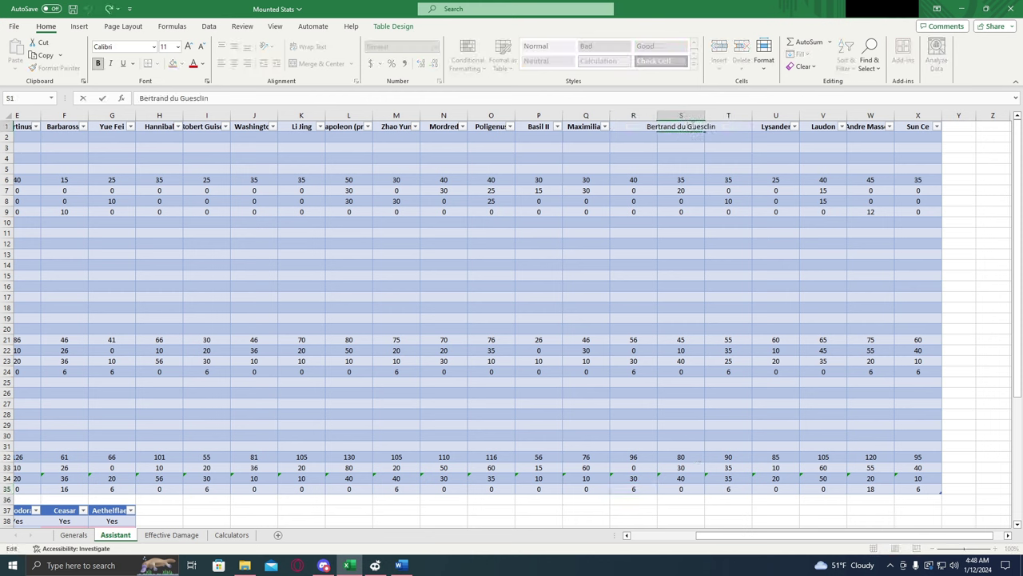
{"action": "key", "text": "Escape"}
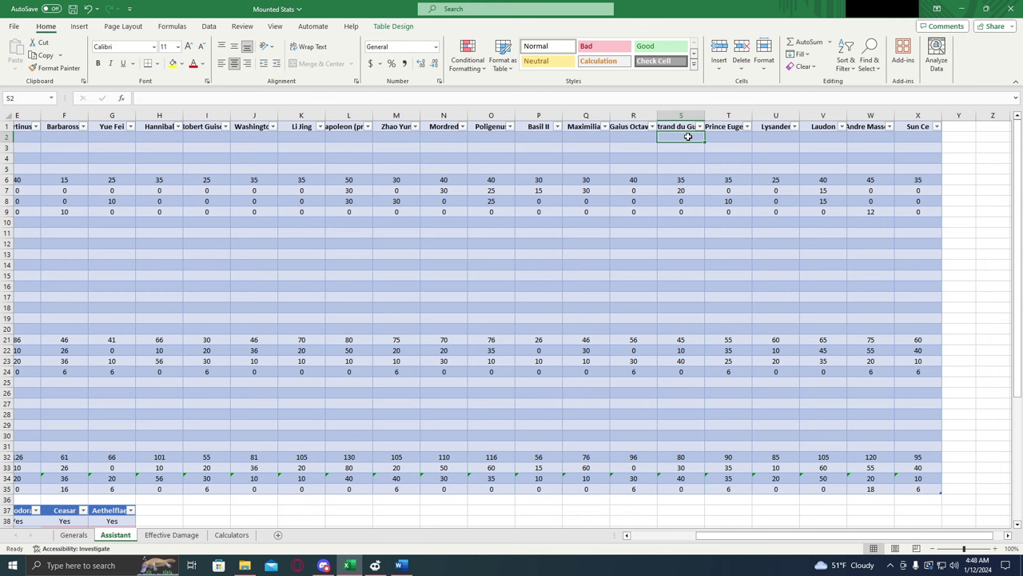
{"action": "left_click", "coordinate": [692, 458]}
{"action": "left_click", "coordinate": [696, 489]}
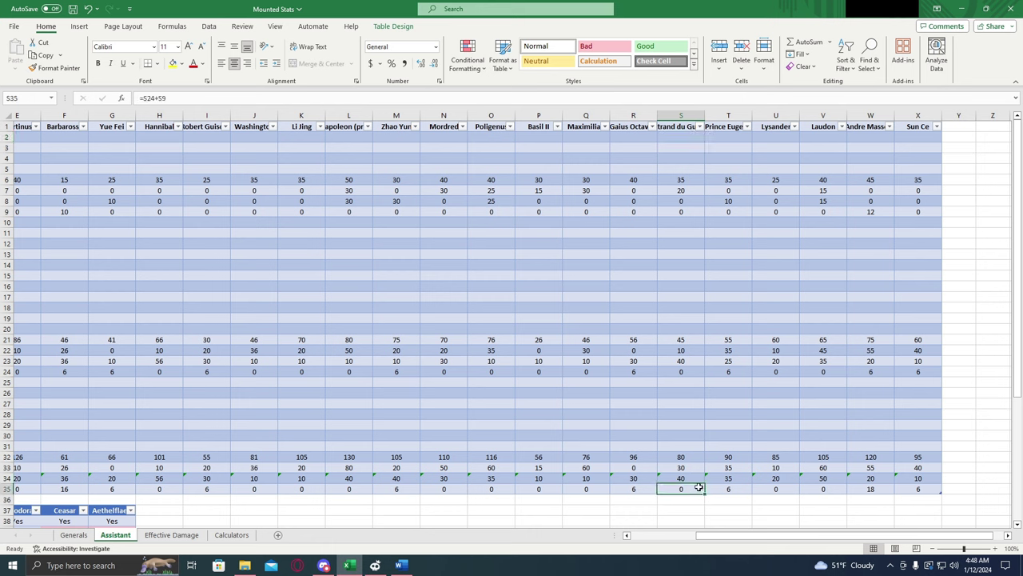
{"action": "left_click", "coordinate": [693, 476]}
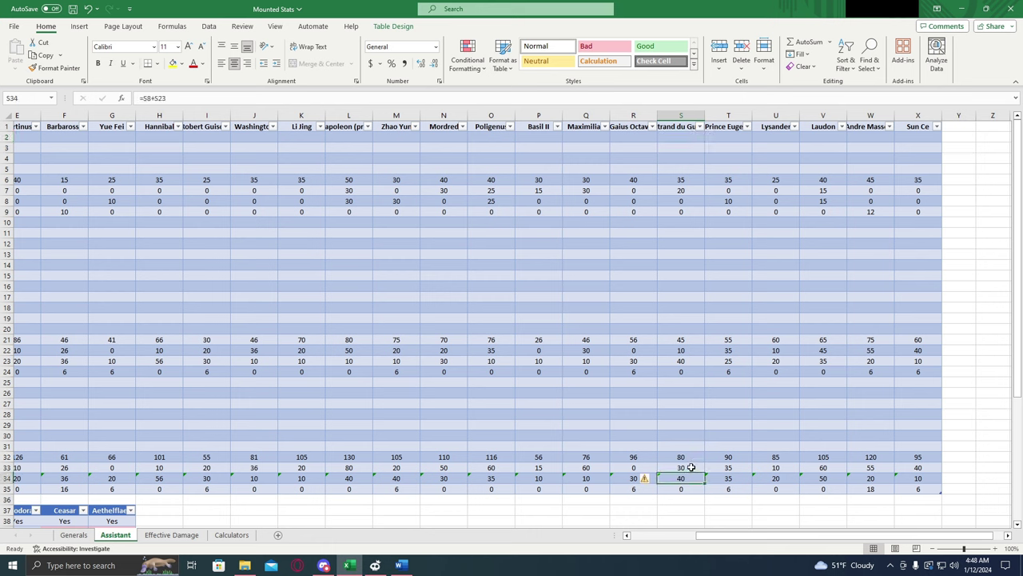
{"action": "left_click", "coordinate": [694, 468]}
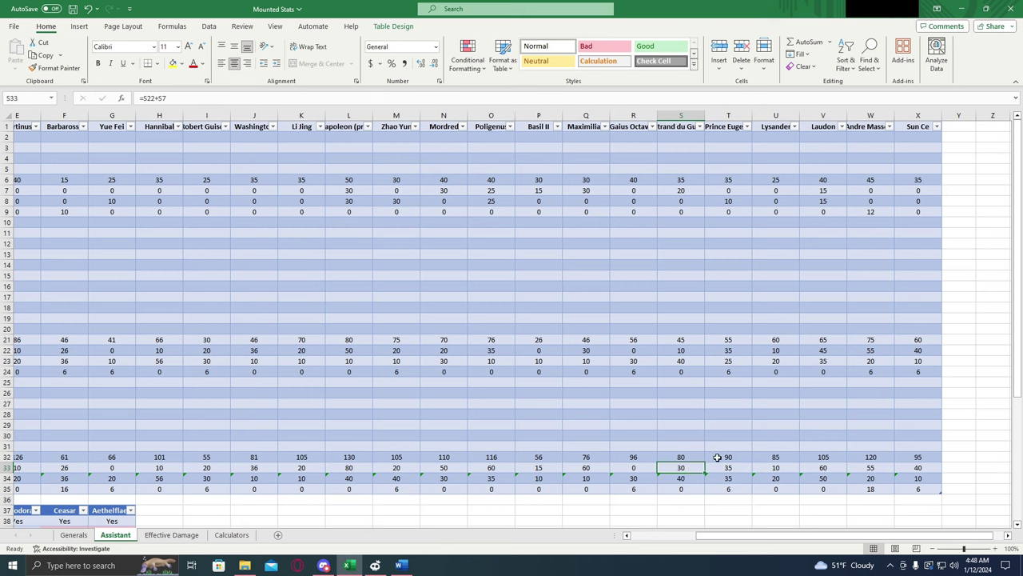
Review the assistant totals for Prince Eugene and Lysander from Total ATK down to Total MS.
{"action": "left_click", "coordinate": [717, 456]}
{"action": "left_click", "coordinate": [724, 489]}
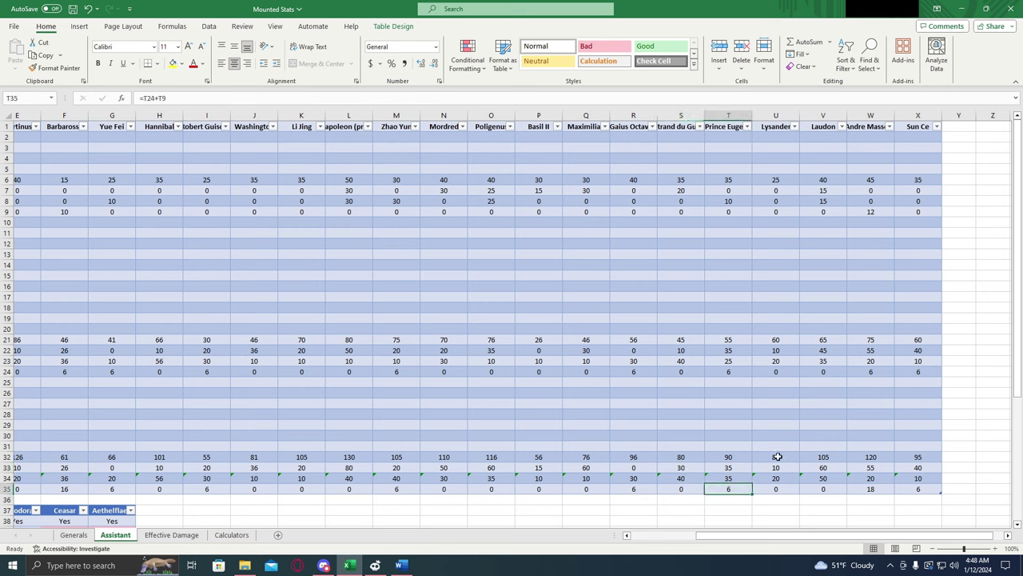
{"action": "left_click", "coordinate": [790, 456]}
{"action": "left_click", "coordinate": [786, 489]}
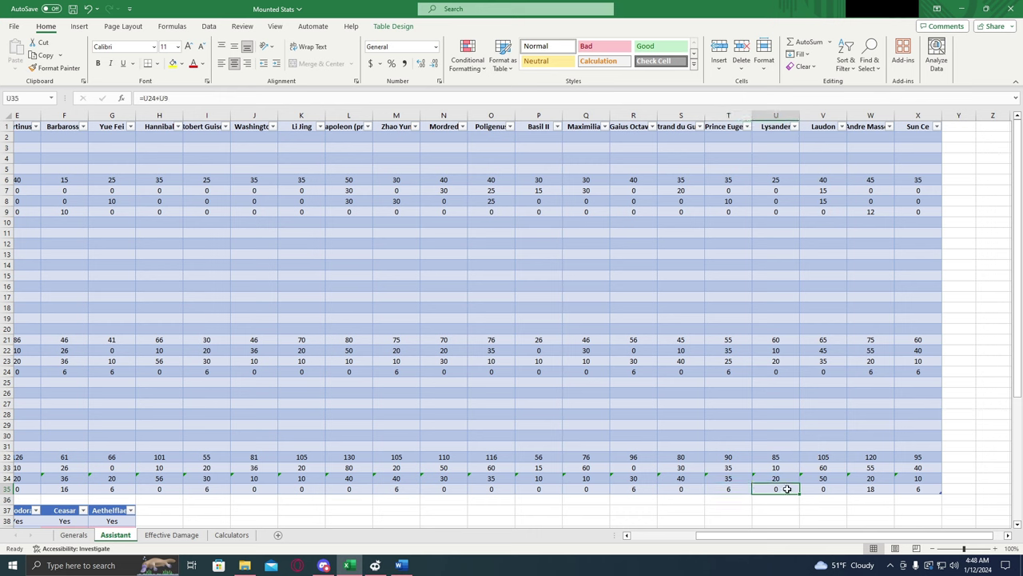
Review the assistant totals for Lysander and Laudon from Total ATK down to Total MS.
{"action": "left_click", "coordinate": [784, 456]}
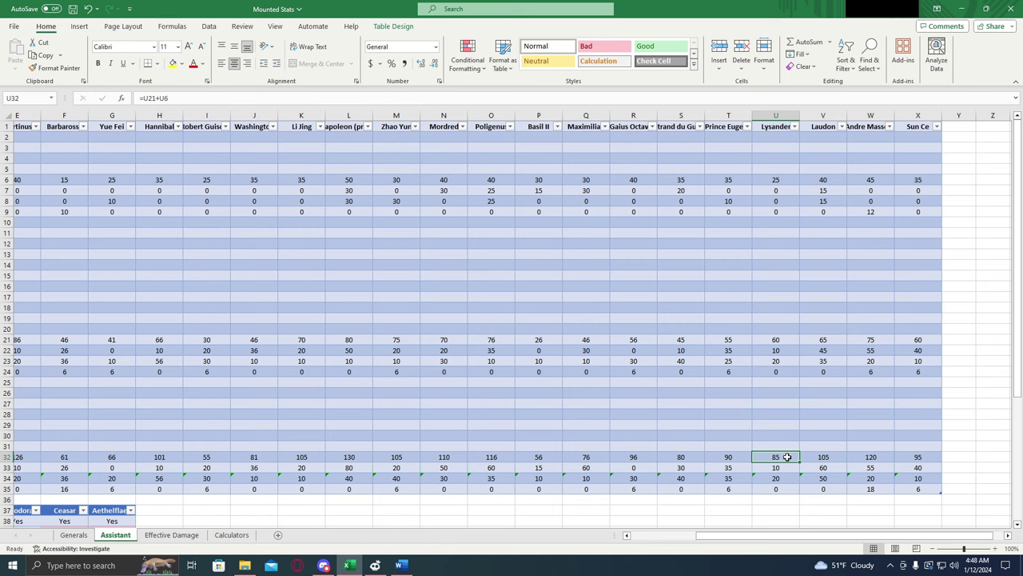
{"action": "left_click", "coordinate": [787, 488]}
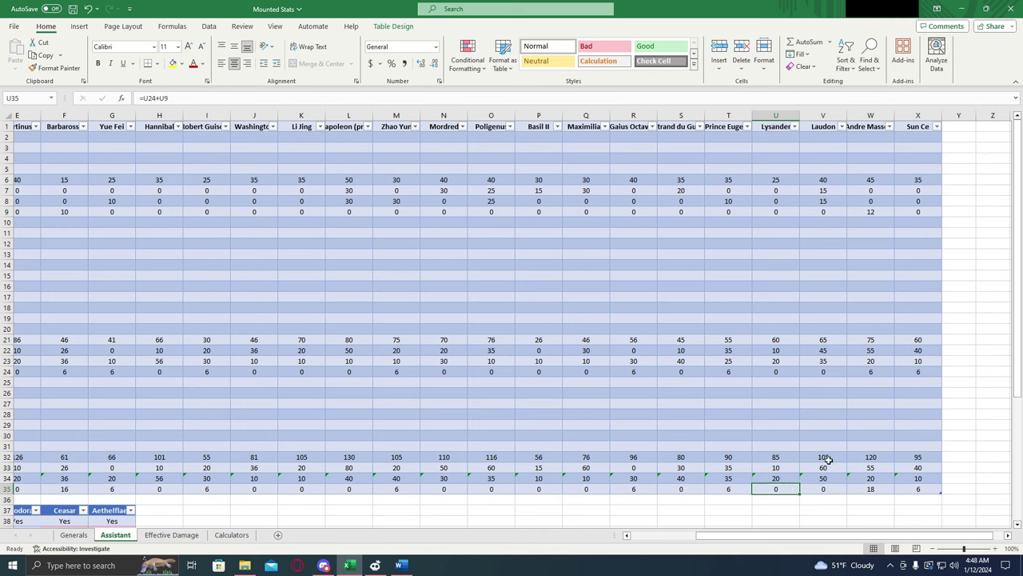
{"action": "left_click", "coordinate": [839, 457]}
{"action": "left_click", "coordinate": [833, 487]}
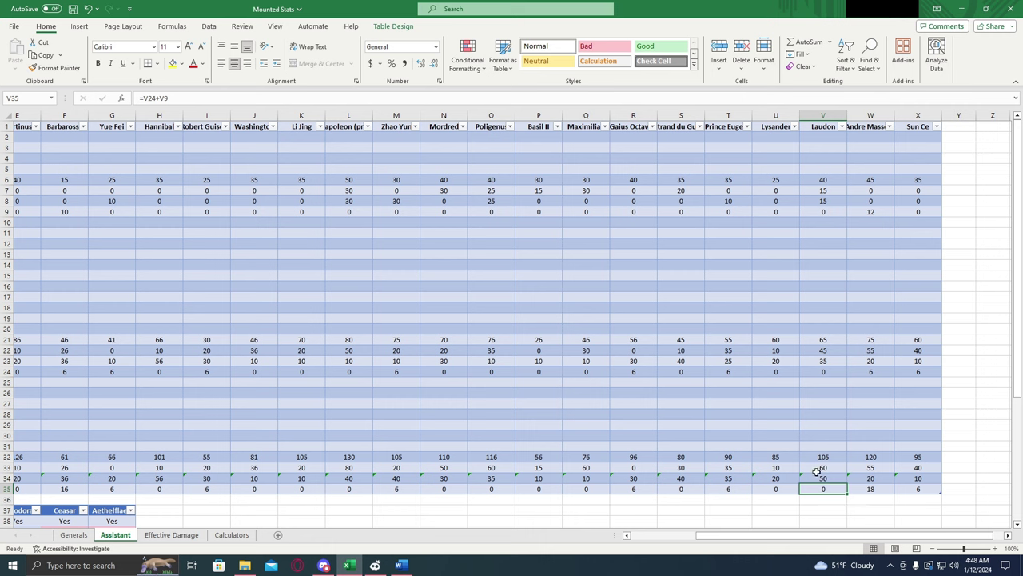
Review Andre Massena's assistant Total ATK, DEF, HP and MS.
{"action": "left_click", "coordinate": [880, 455]}
{"action": "left_click", "coordinate": [888, 489]}
{"action": "left_click", "coordinate": [885, 458]}
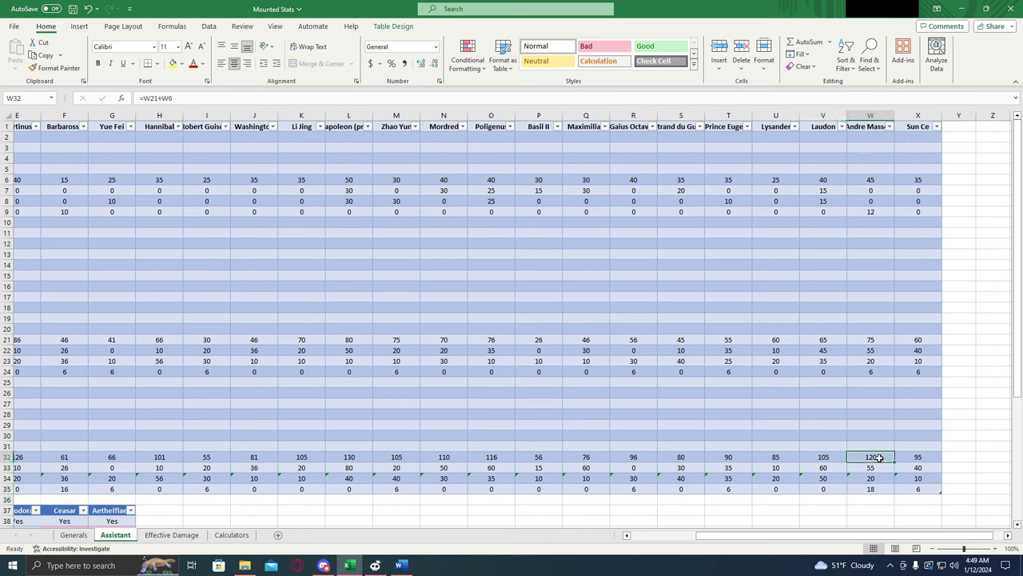
{"action": "left_click", "coordinate": [879, 467]}
{"action": "left_click", "coordinate": [880, 478]}
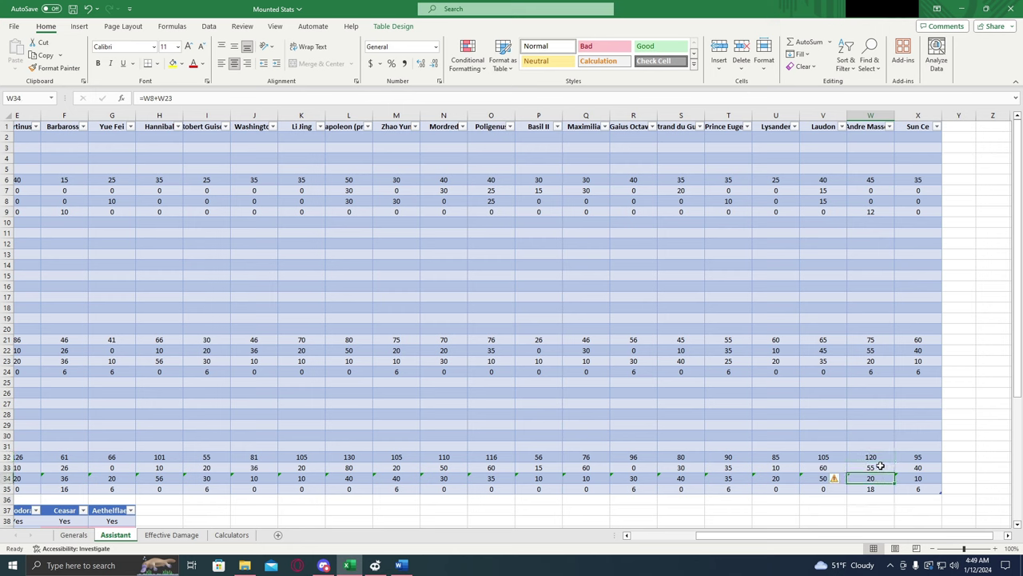
{"action": "left_click", "coordinate": [879, 459]}
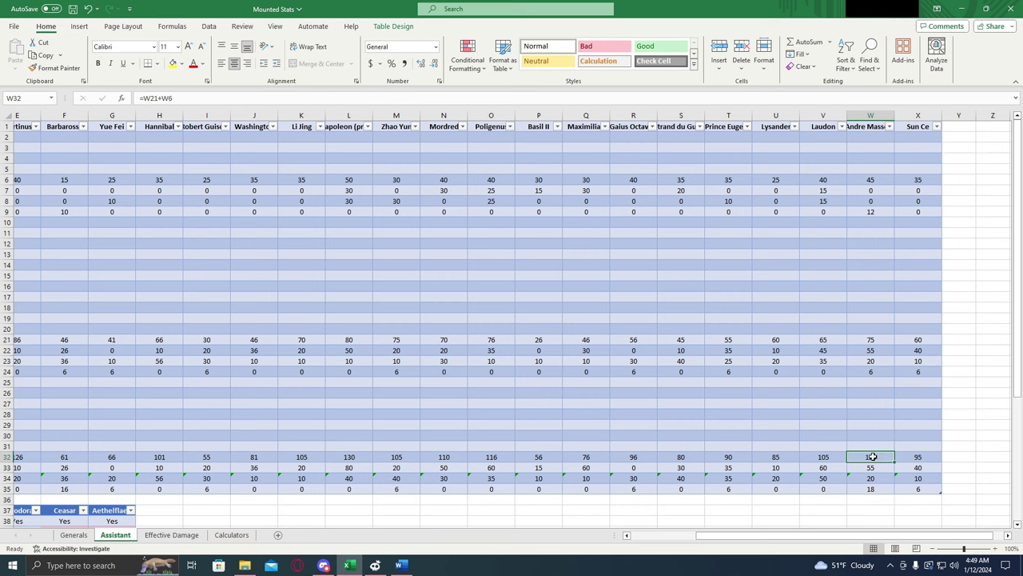
Review the assistant totals for Sun Ce from Total ATK down to Total MS.
{"action": "left_click", "coordinate": [929, 456]}
{"action": "left_click", "coordinate": [933, 488]}
{"action": "left_click", "coordinate": [928, 461]}
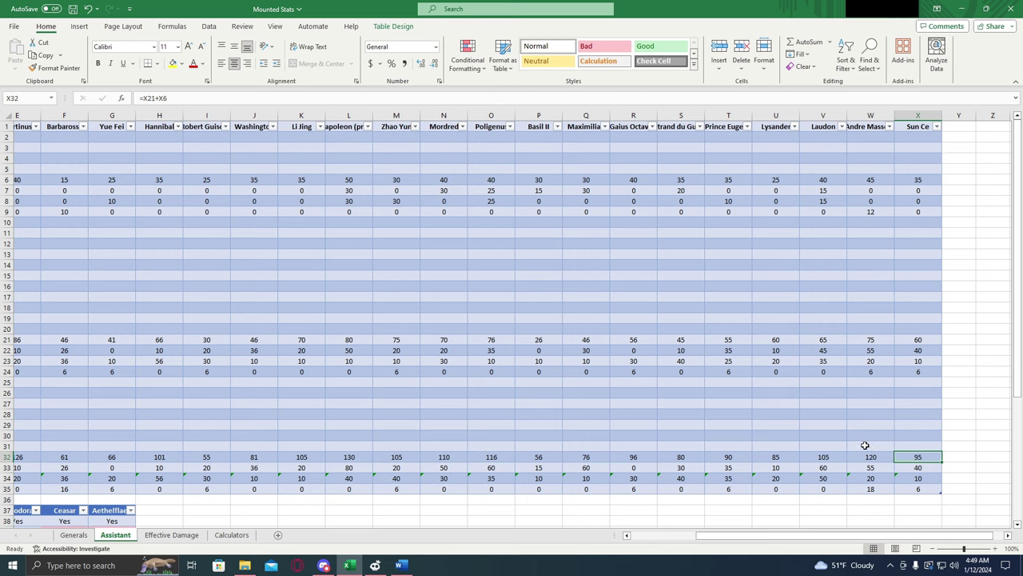
Return to the first generals on the Assistant sheet and check Li Naomasa's Total HP.
{"action": "left_click_drag", "start_coordinate": [886, 539], "coordinate": [870, 537]}
{"action": "left_click", "coordinate": [191, 480]}
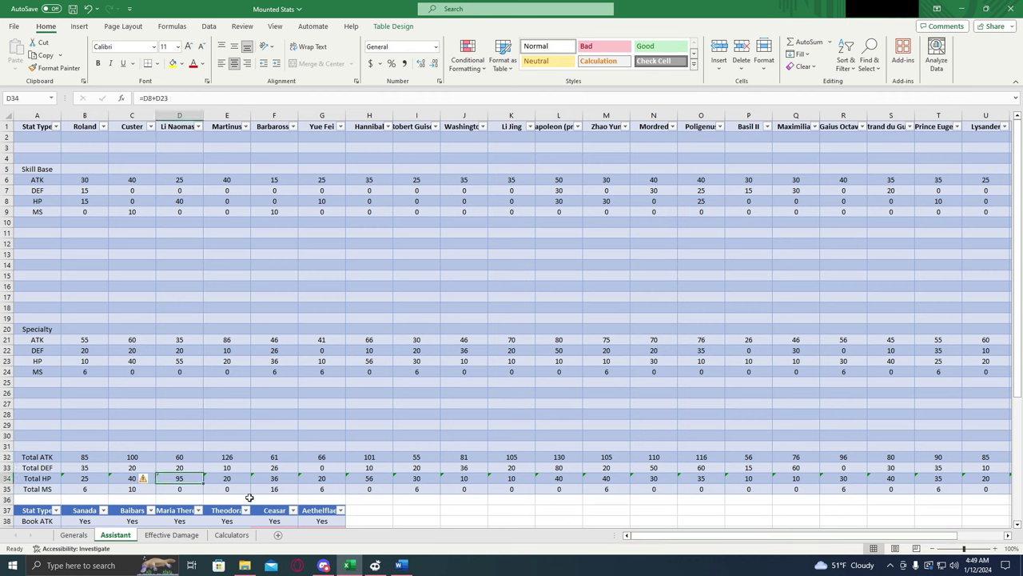
{"action": "left_click_drag", "start_coordinate": [212, 488], "coordinate": [189, 483]}
Compare Mordred's Total DEF, Napoleon's Total DEF and HP, and Laudon's Total HP as assistants.
{"action": "left_click_drag", "start_coordinate": [662, 537], "coordinate": [715, 534]}
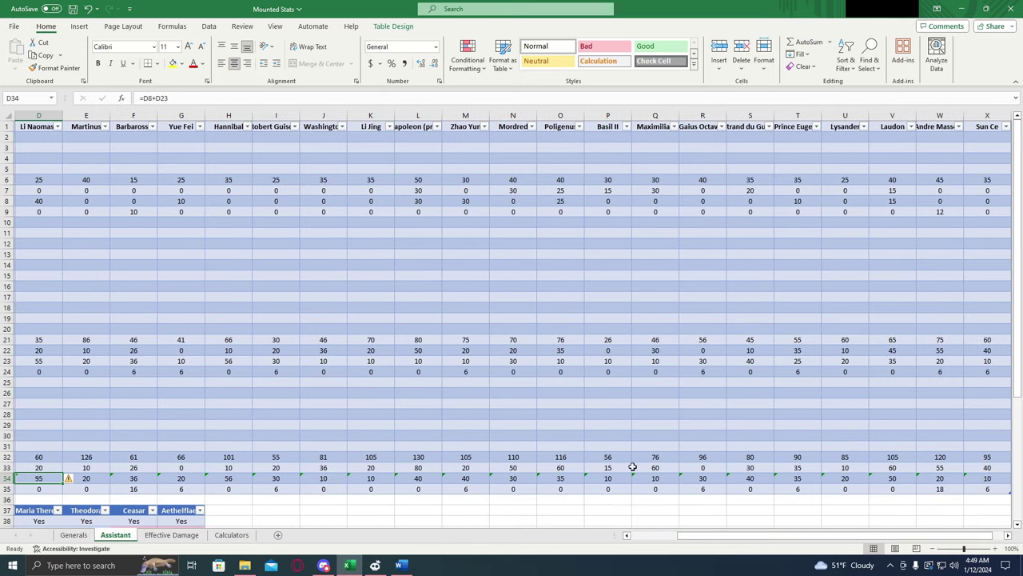
{"action": "left_click", "coordinate": [529, 466]}
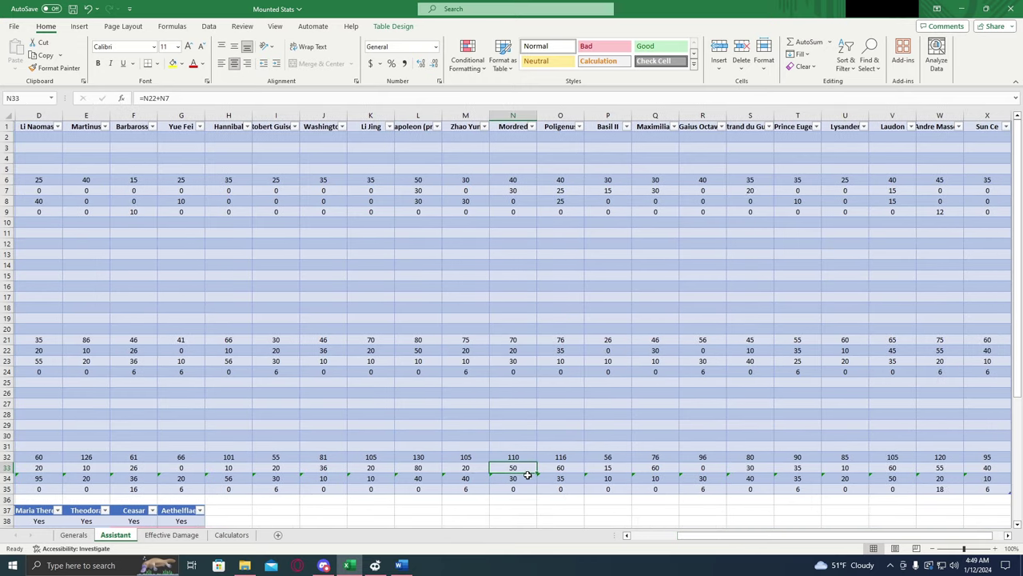
{"action": "left_click", "coordinate": [434, 477]}
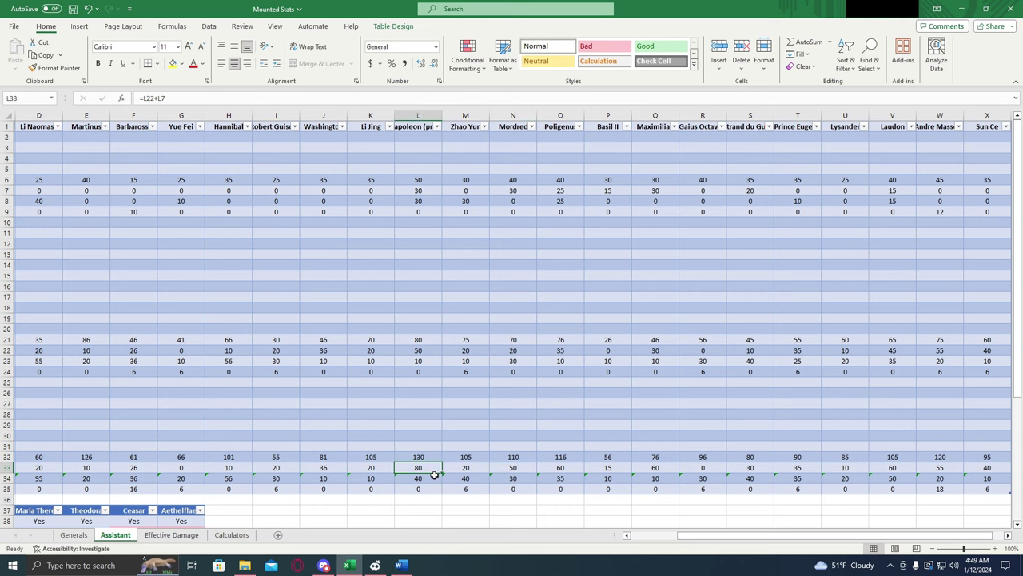
{"action": "left_click_drag", "start_coordinate": [726, 537], "coordinate": [736, 536]}
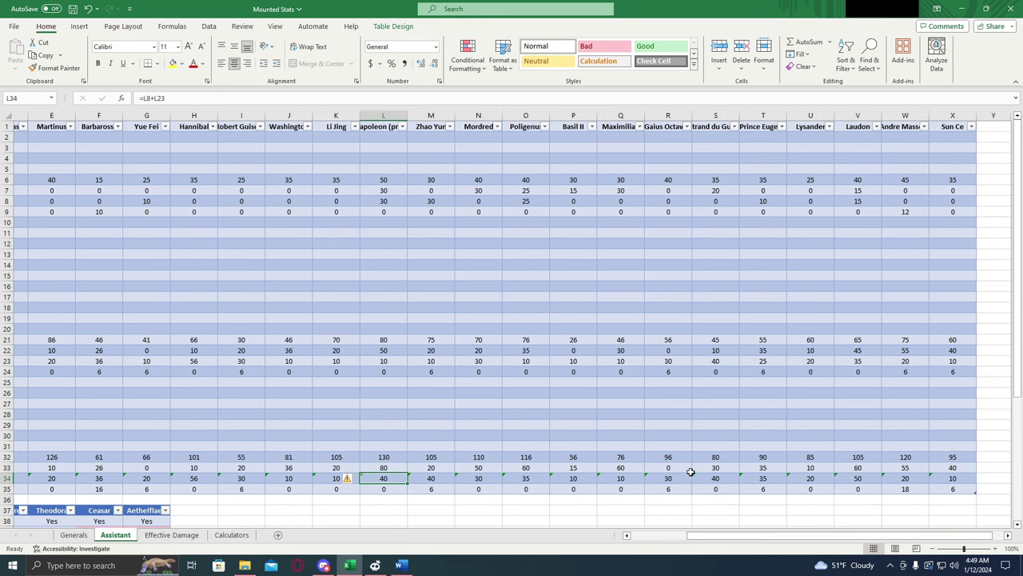
{"action": "left_click", "coordinate": [845, 473]}
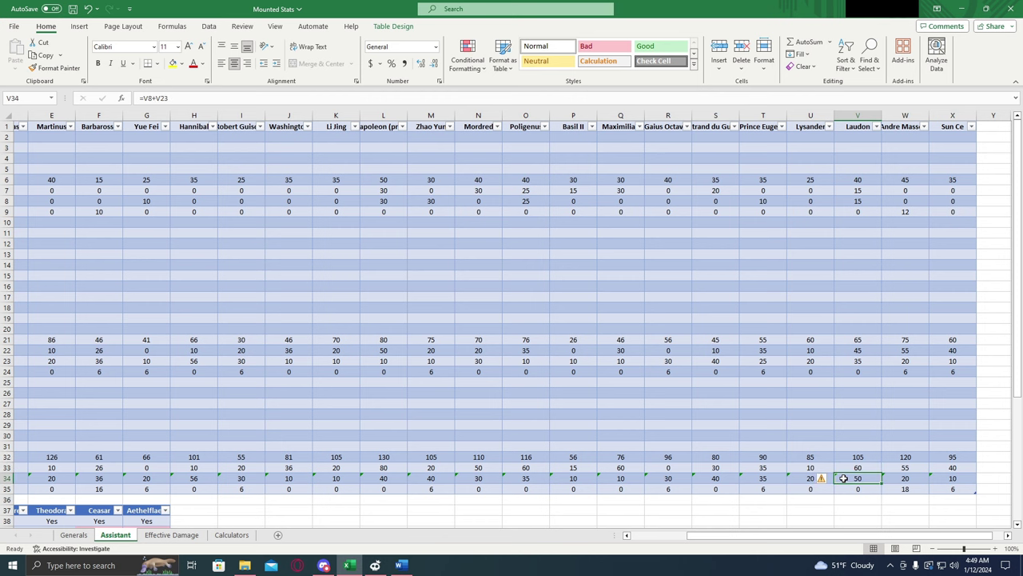
{"action": "left_click_drag", "start_coordinate": [732, 536], "coordinate": [688, 536]}
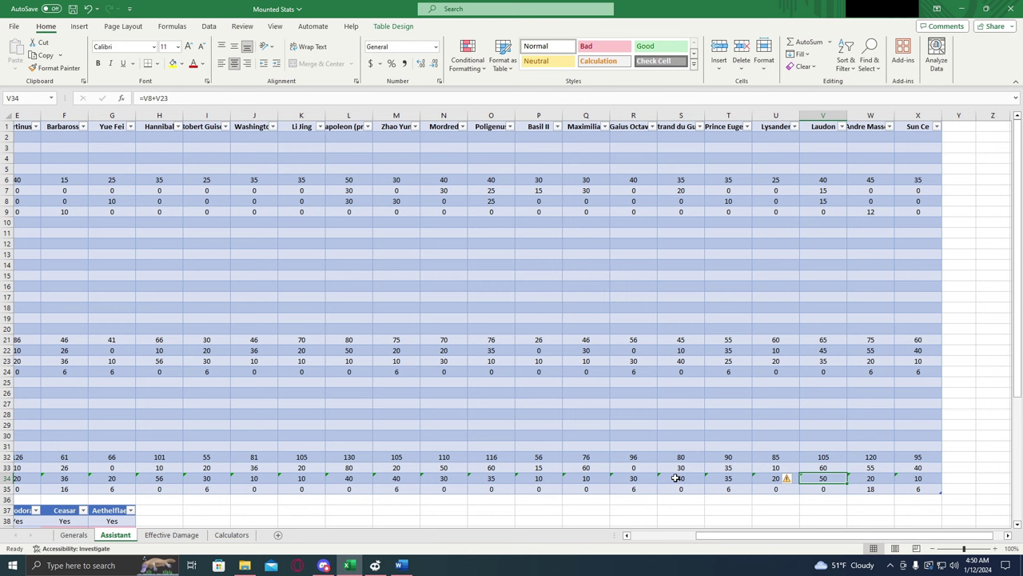
Look over the second assistant table covering Sanada, Baibars, Maria Theresa, Theodora, Ceasar and Aethelflaed.
{"action": "scroll", "coordinate": [677, 477], "scroll_direction": "down", "scroll_amount": 9}
{"action": "left_click_drag", "start_coordinate": [701, 538], "coordinate": [640, 538]}
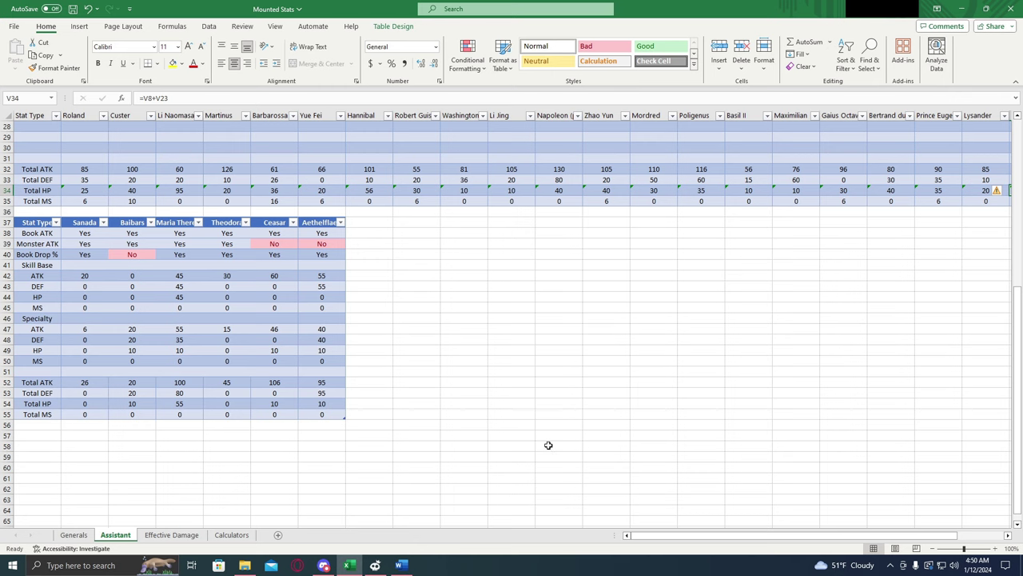
{"action": "scroll", "coordinate": [547, 442], "scroll_direction": "up", "scroll_amount": 7}
{"action": "scroll", "coordinate": [547, 442], "scroll_direction": "up", "scroll_amount": 2}
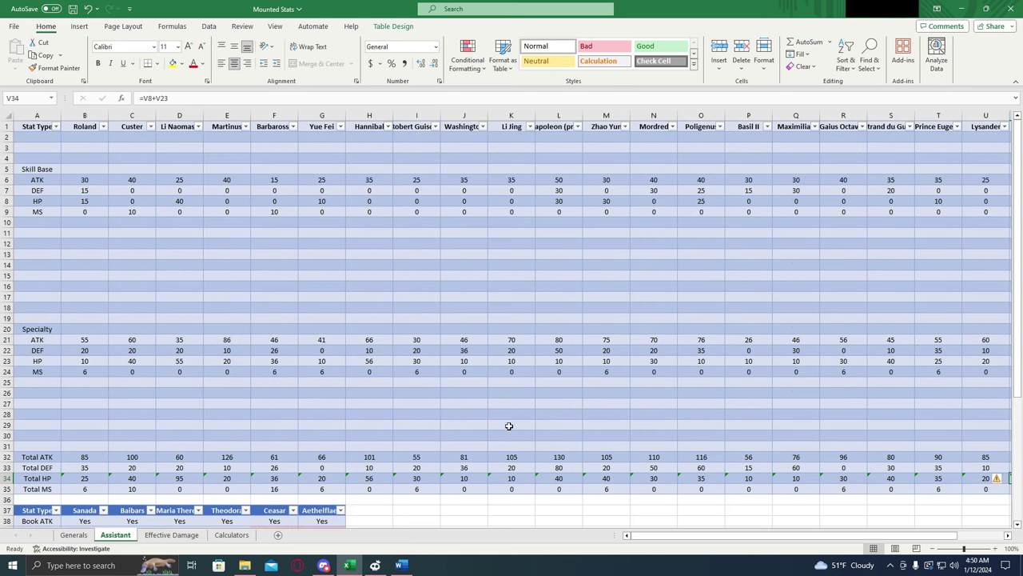
Open the Effective Damage sheet and examine the General list and the K35, 2000%, 1.85M column heading.
{"action": "key", "text": "ctrl+Page_Down"}
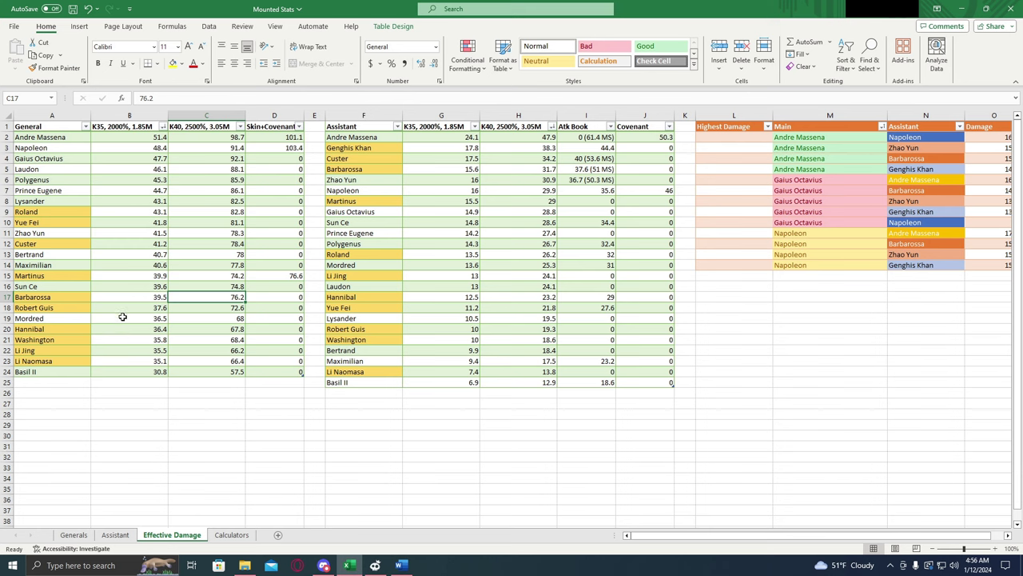
{"action": "left_click", "coordinate": [72, 140]}
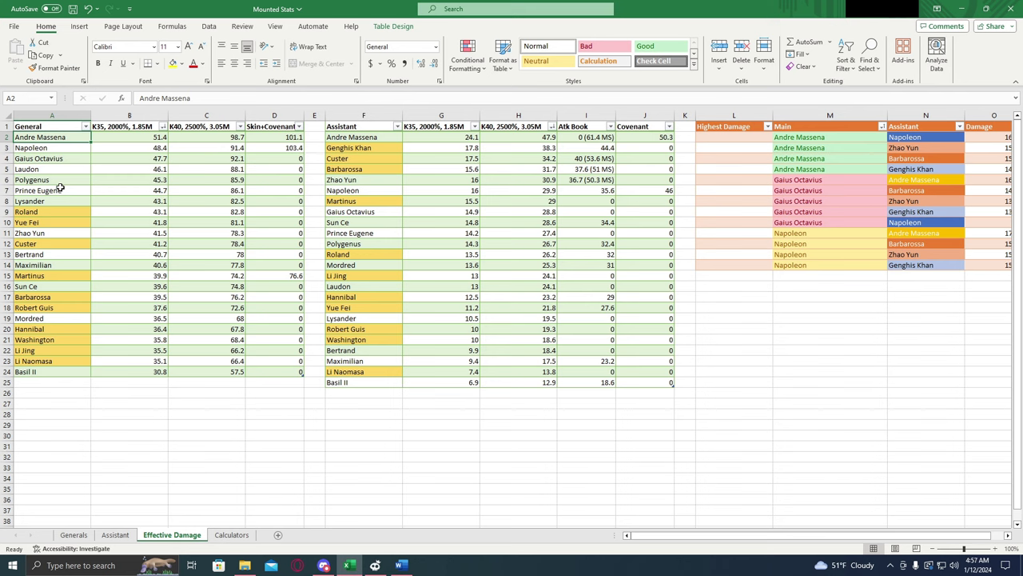
{"action": "left_click", "coordinate": [145, 127]}
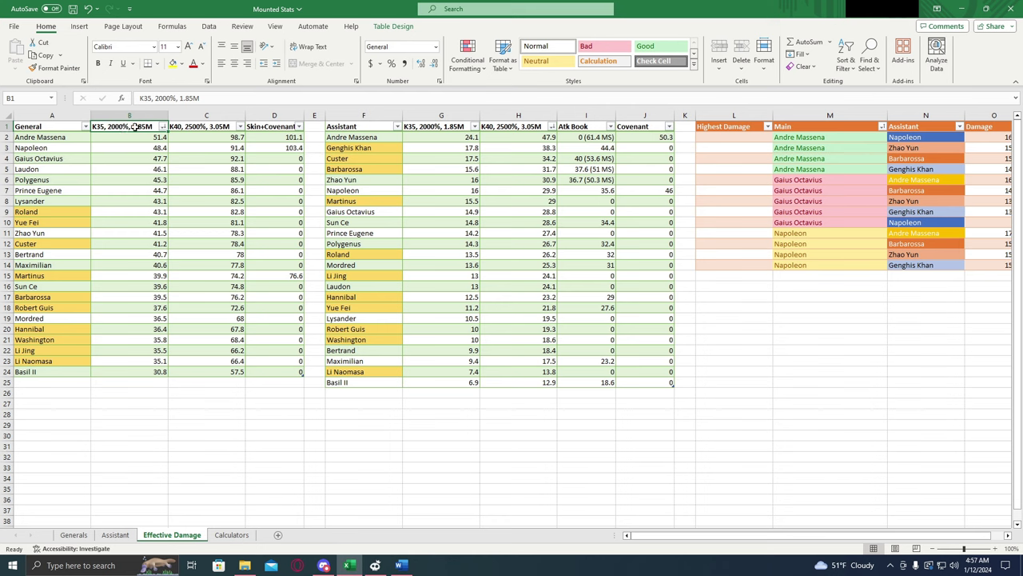
Compare the K35, 2000%, 1.85M damage of the top main generals Andre Massena, Napoleon and Gaius Octavius.
{"action": "left_click", "coordinate": [80, 137]}
{"action": "key", "text": "Down"}
{"action": "key", "text": "Down"}
{"action": "key", "text": "Down"}
{"action": "left_click", "coordinate": [79, 159]}
{"action": "left_click", "coordinate": [110, 158]}
{"action": "left_click", "coordinate": [118, 144]}
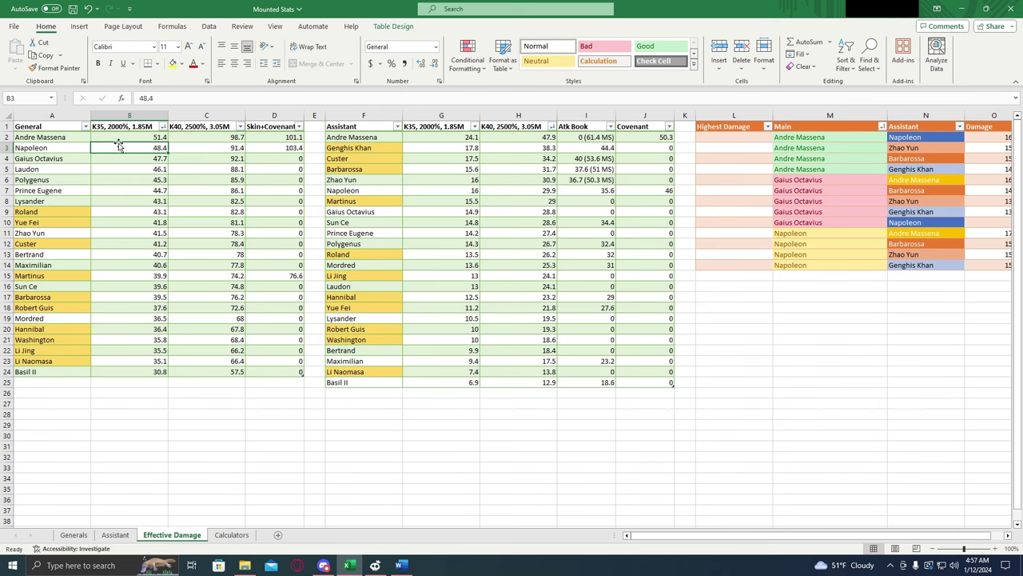
{"action": "left_click", "coordinate": [120, 137]}
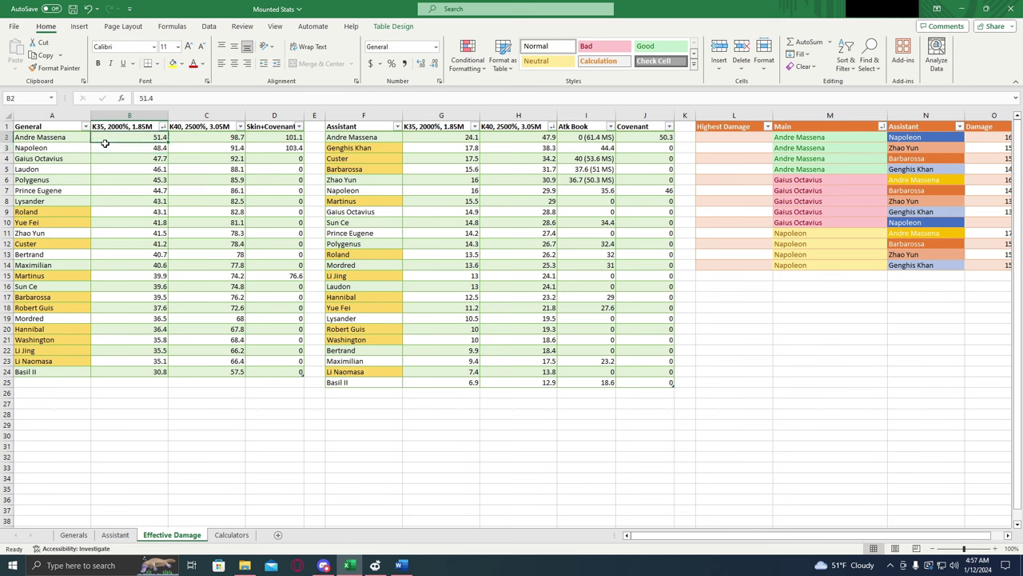
{"action": "left_click", "coordinate": [80, 137]}
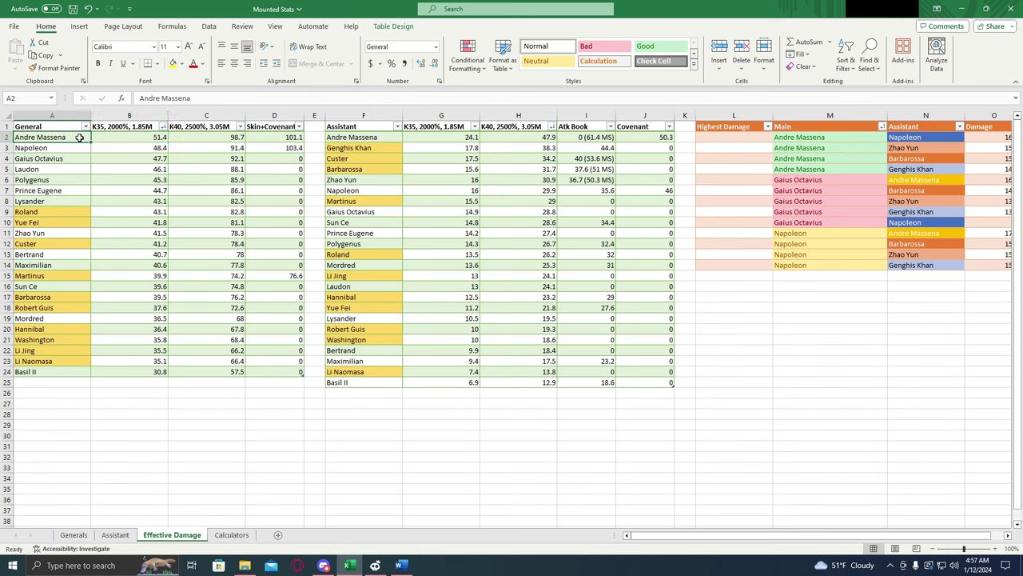
{"action": "left_click", "coordinate": [128, 126]}
{"action": "left_click", "coordinate": [131, 137]}
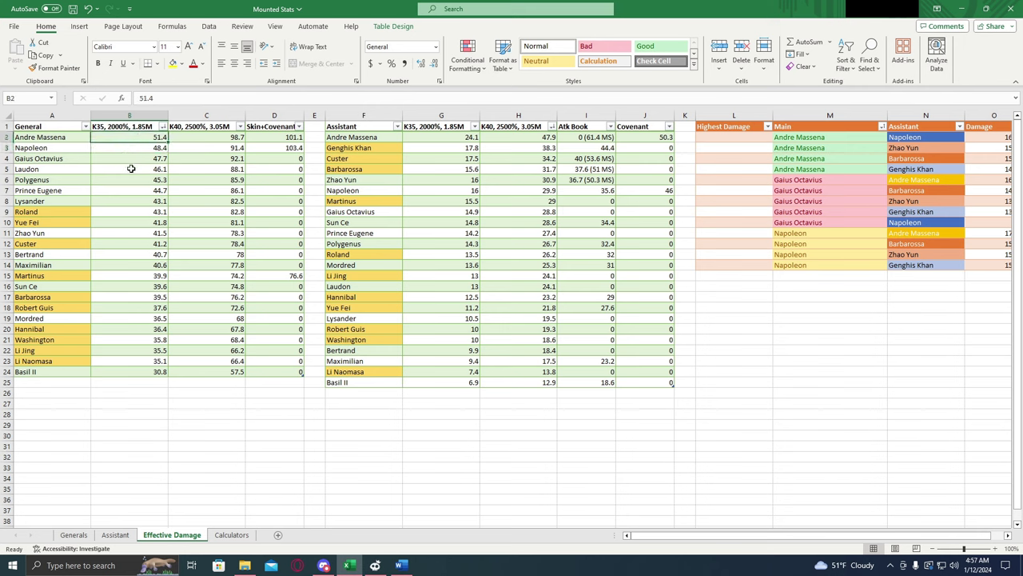
Examine the K40, 2500%, 3.05M and Skin+Covenant column headings in the main generals table.
{"action": "left_click", "coordinate": [185, 127]}
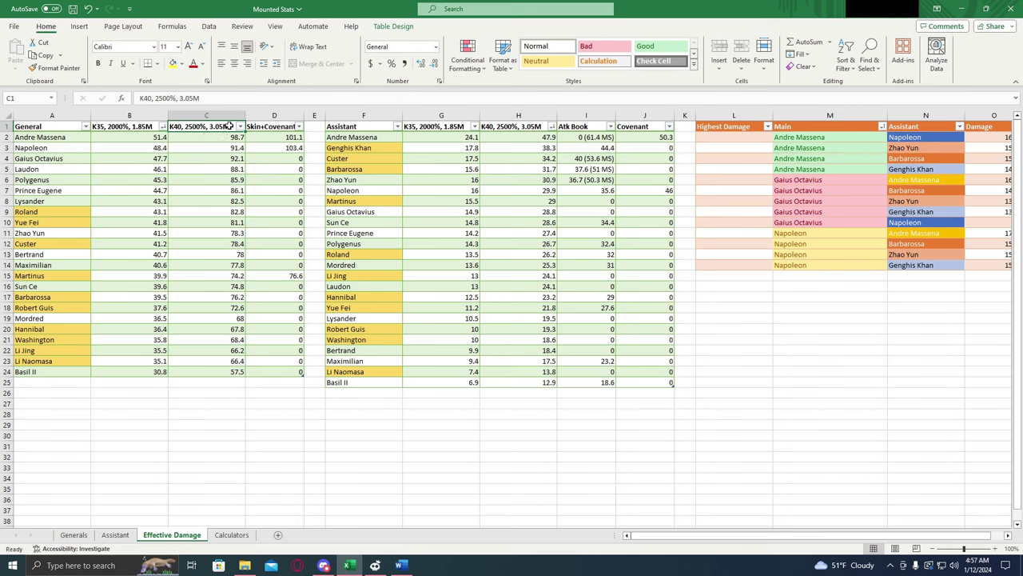
{"action": "left_click", "coordinate": [280, 126]}
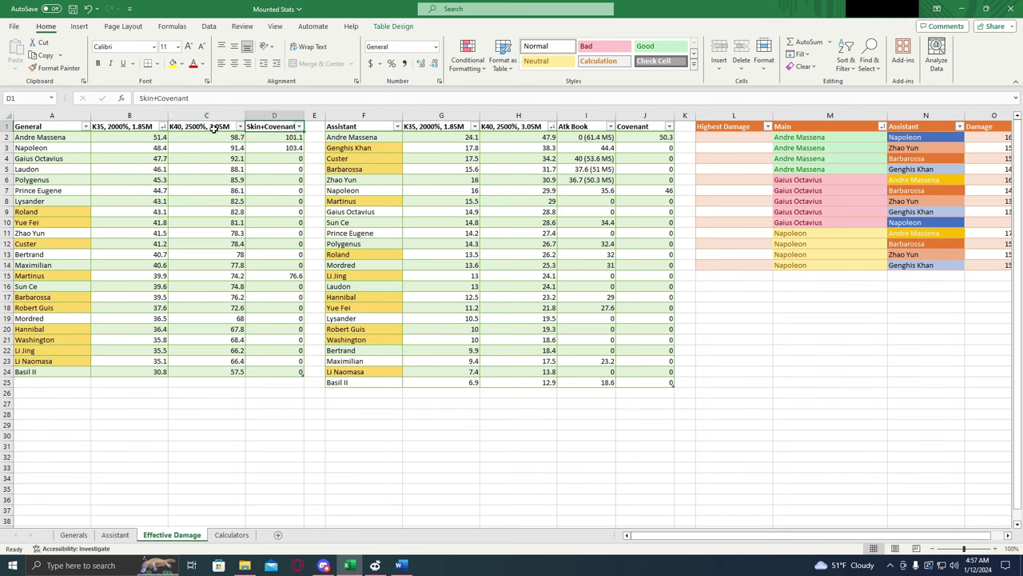
{"action": "left_click", "coordinate": [206, 125]}
{"action": "left_click", "coordinate": [267, 129]}
Compare the Skin+Covenant values of Andre Massena, Napoleon and Martinus, and check Andre Massena's K40 damage.
{"action": "key", "text": "Down"}
{"action": "key", "text": "Down"}
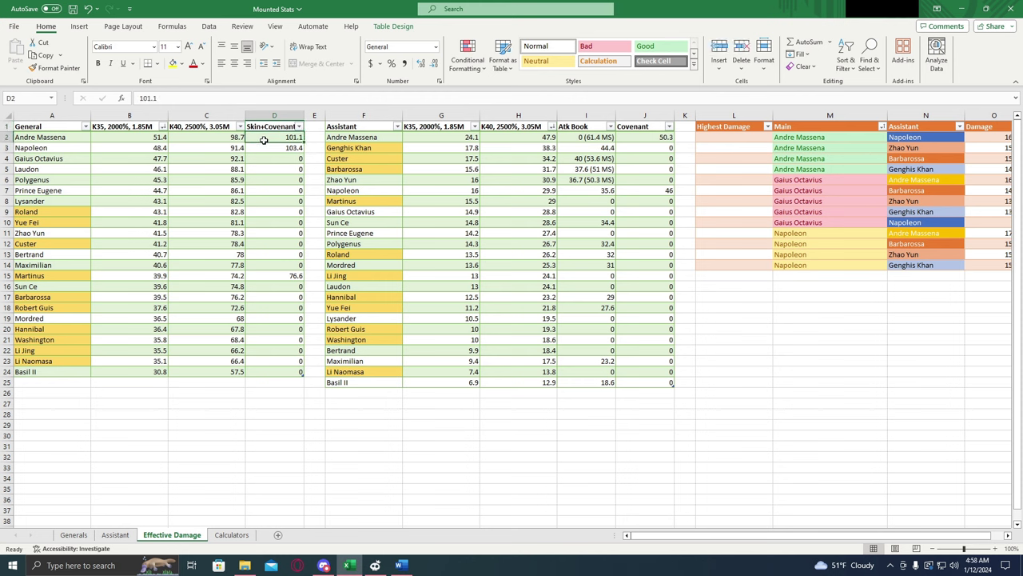
{"action": "left_click", "coordinate": [288, 272]}
{"action": "left_click", "coordinate": [271, 147]}
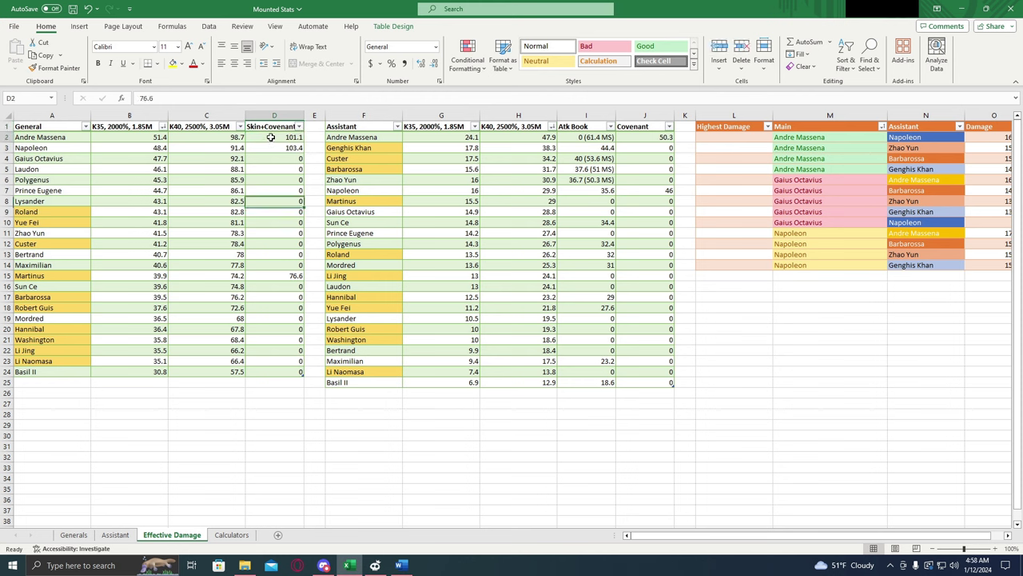
{"action": "left_click", "coordinate": [264, 138]}
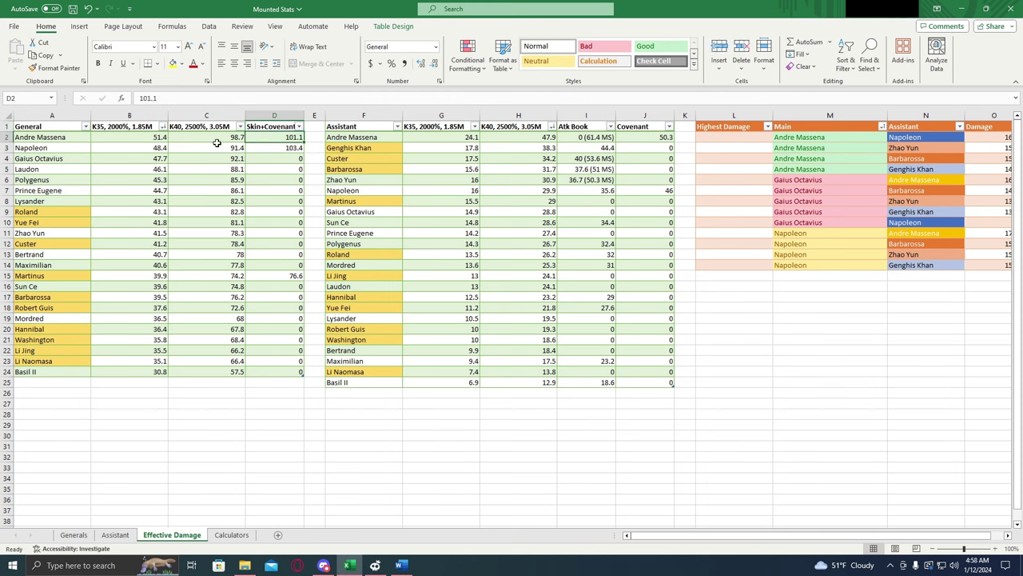
{"action": "left_click", "coordinate": [216, 138]}
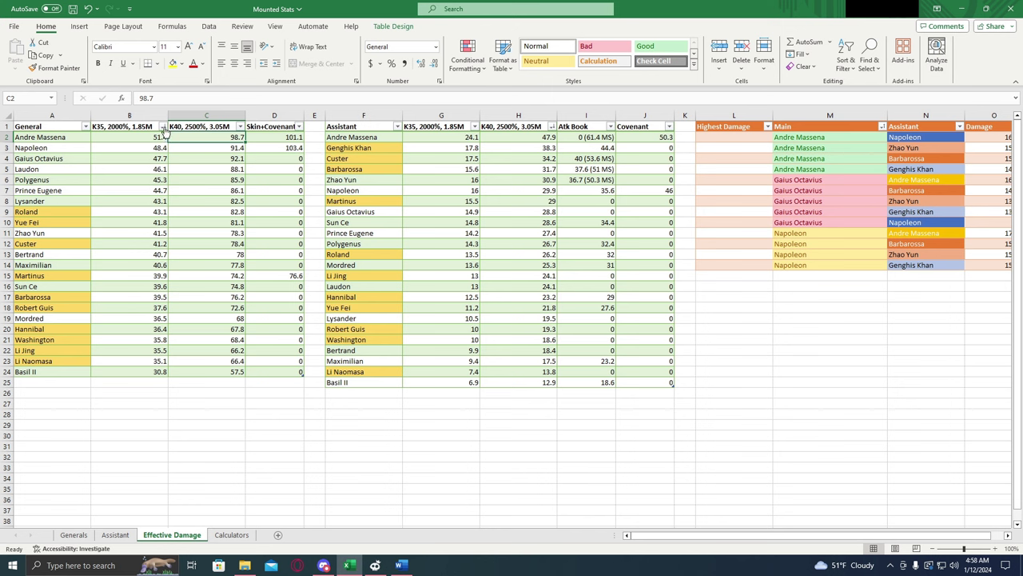
Sort the main generals table by General from A to Z and compare K40 with Skin+Covenant damage for Andre Massena and Barbarossa.
{"action": "left_click", "coordinate": [85, 126]}
{"action": "left_click", "coordinate": [48, 137]}
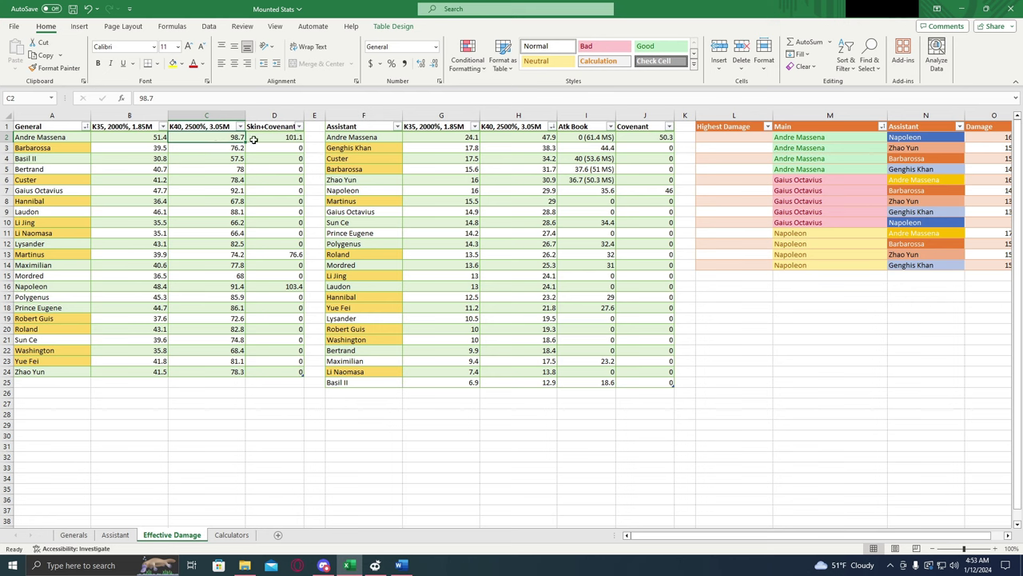
{"action": "left_click", "coordinate": [251, 139]}
{"action": "left_click", "coordinate": [205, 137]}
{"action": "left_click", "coordinate": [263, 134]}
{"action": "left_click", "coordinate": [221, 148]}
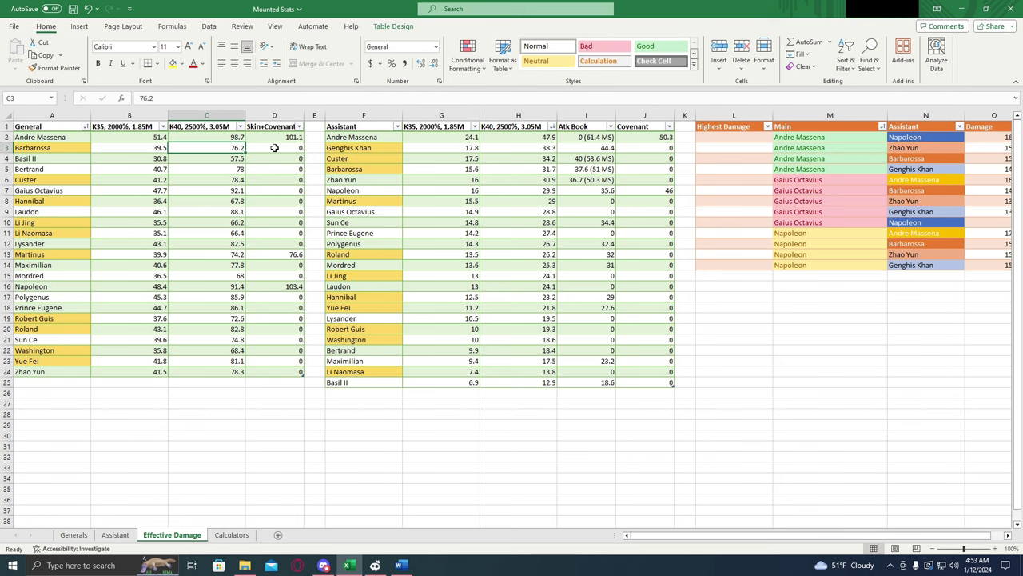
{"action": "left_click", "coordinate": [274, 147]}
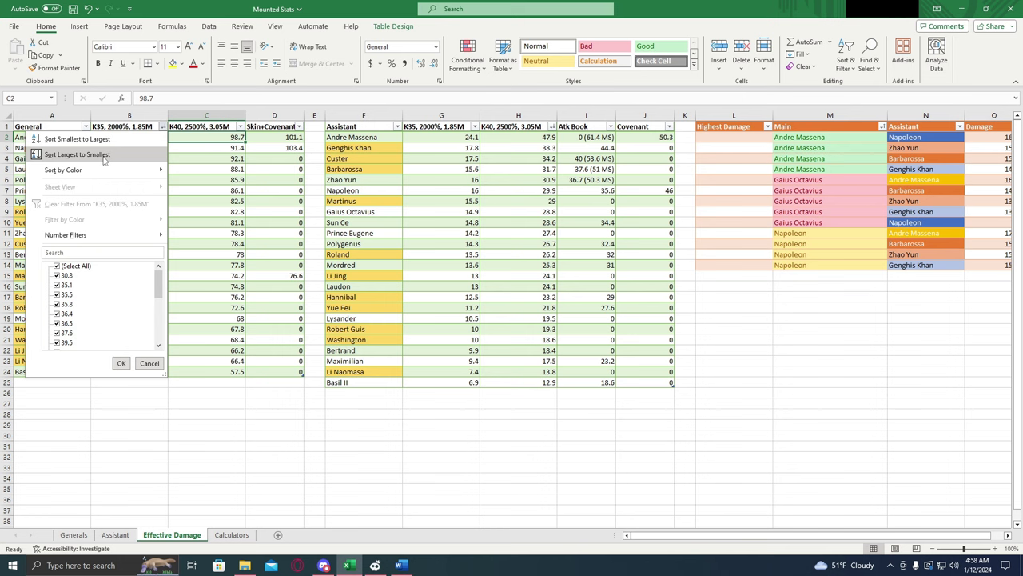
Sort the General table by K35, 2000%, 1.85M from largest to smallest and compare the top three generals with Basil II.
{"action": "left_click", "coordinate": [102, 155]}
{"action": "left_click", "coordinate": [141, 141]}
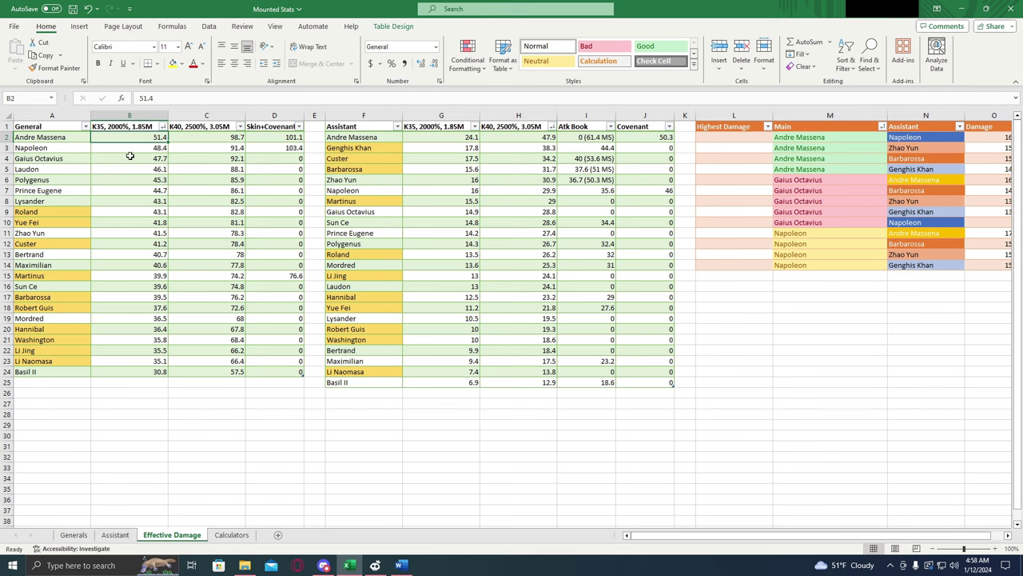
{"action": "left_click", "coordinate": [130, 148]}
{"action": "left_click", "coordinate": [148, 163]}
{"action": "left_click", "coordinate": [143, 150]}
{"action": "left_click", "coordinate": [146, 137]}
{"action": "left_click", "coordinate": [145, 160]}
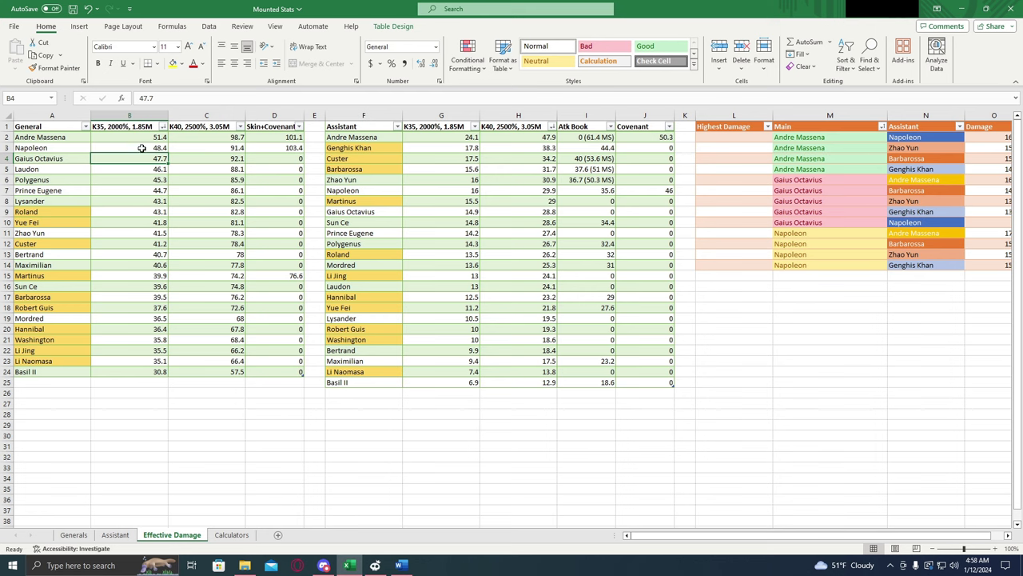
{"action": "left_click", "coordinate": [147, 139]}
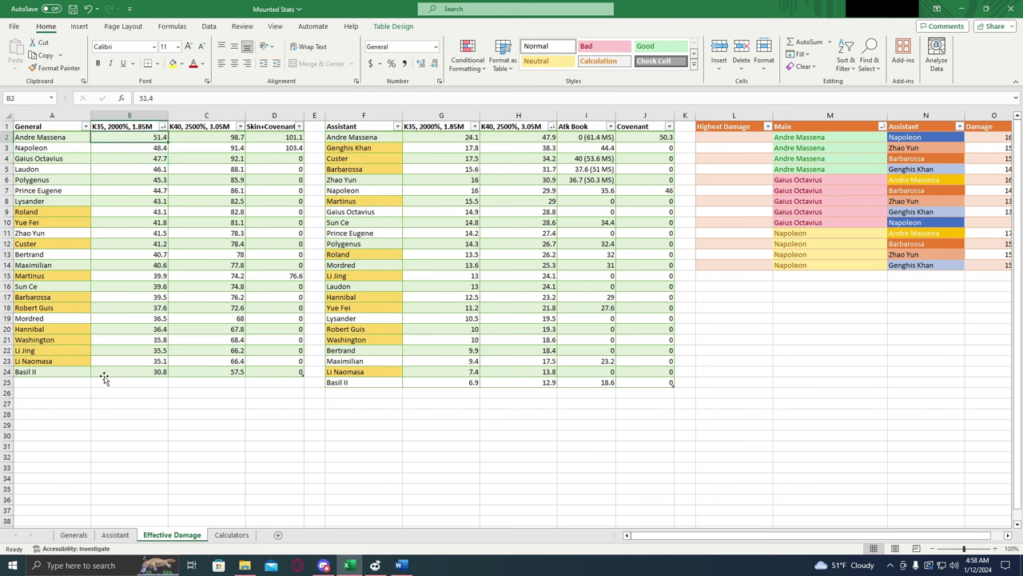
{"action": "left_click", "coordinate": [131, 371]}
{"action": "left_click", "coordinate": [142, 138]}
{"action": "left_click", "coordinate": [149, 157]}
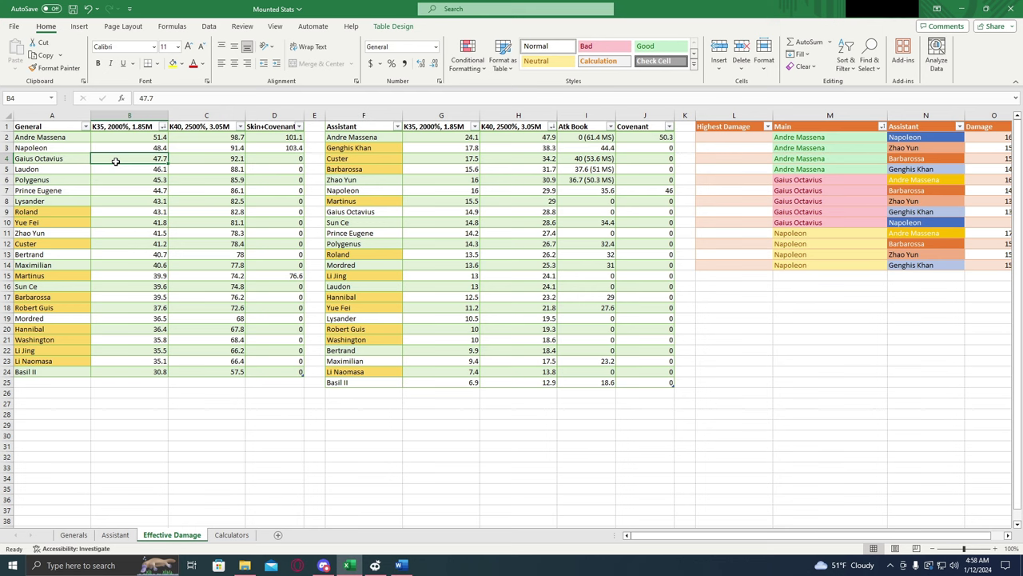
{"action": "left_click", "coordinate": [132, 137]}
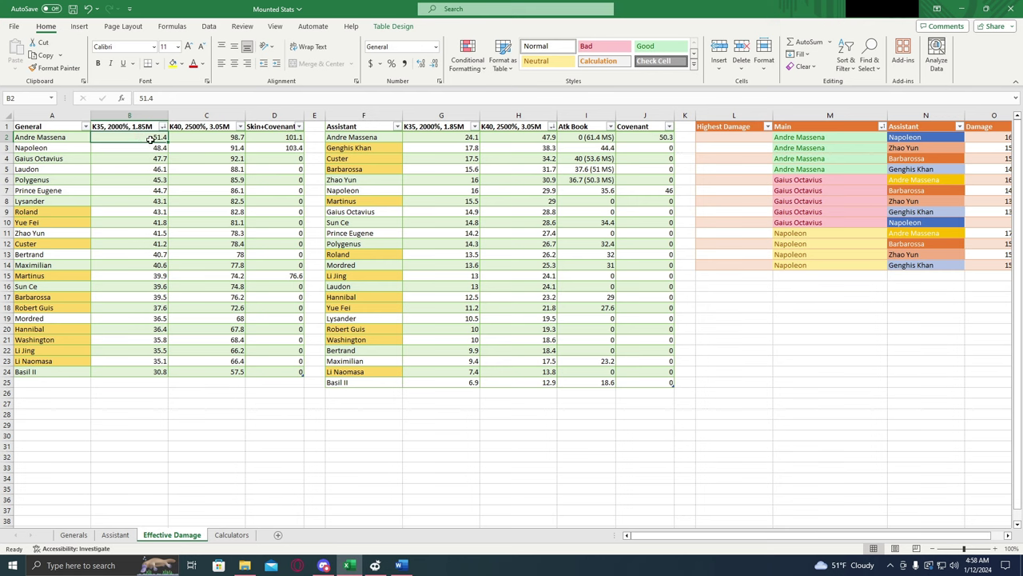
Compare the K35 and K40 effective damage values of Roland and Yue Fei in the General table.
{"action": "left_click", "coordinate": [78, 215]}
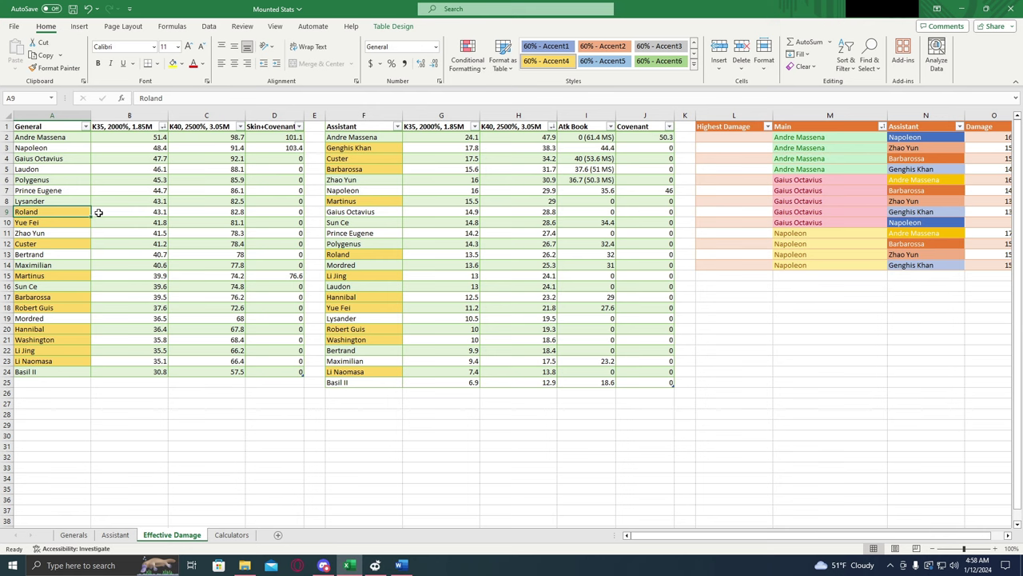
{"action": "left_click", "coordinate": [138, 214]}
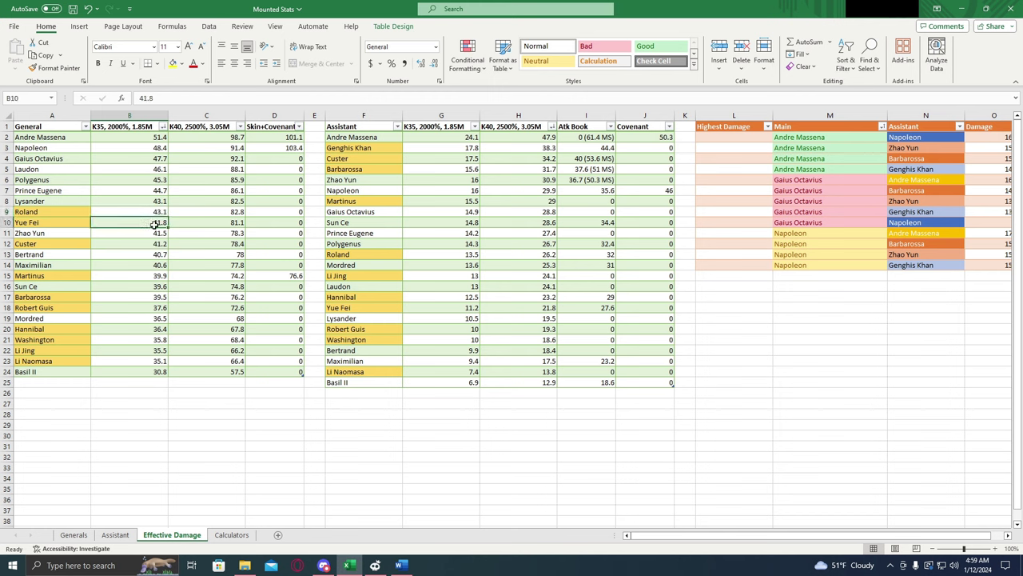
{"action": "left_click", "coordinate": [51, 224]}
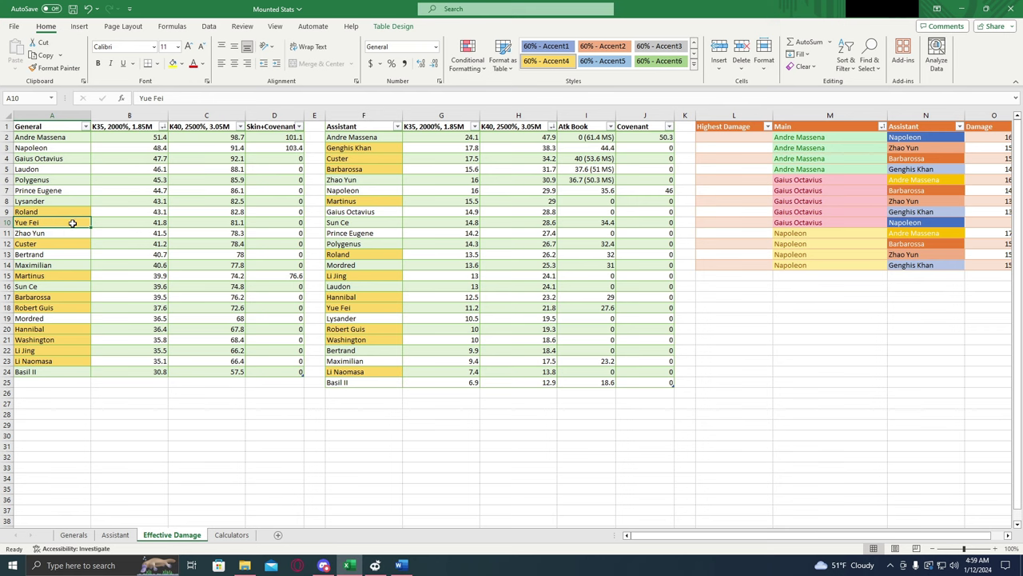
{"action": "left_click", "coordinate": [218, 223]}
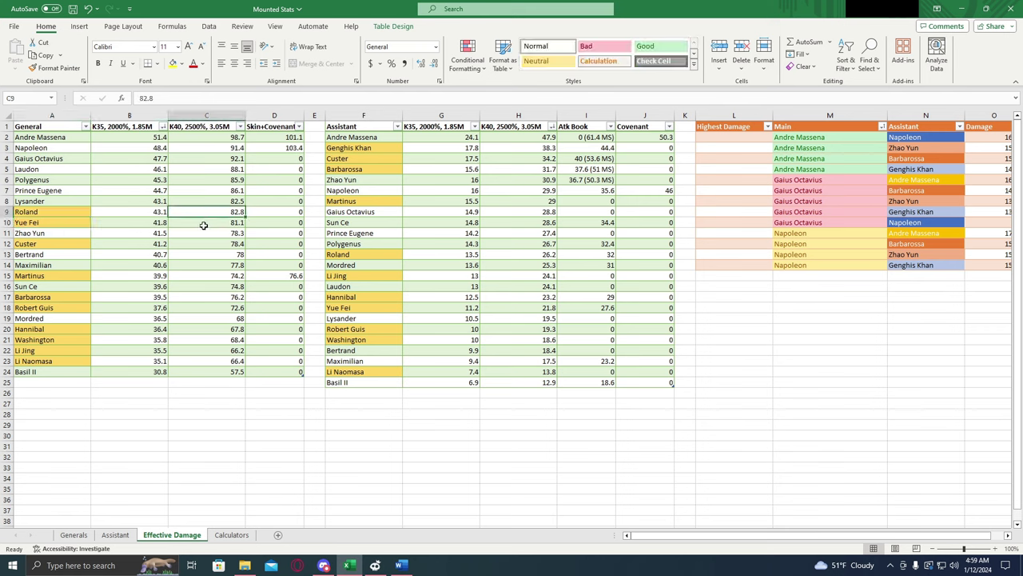
{"action": "left_click", "coordinate": [207, 214]}
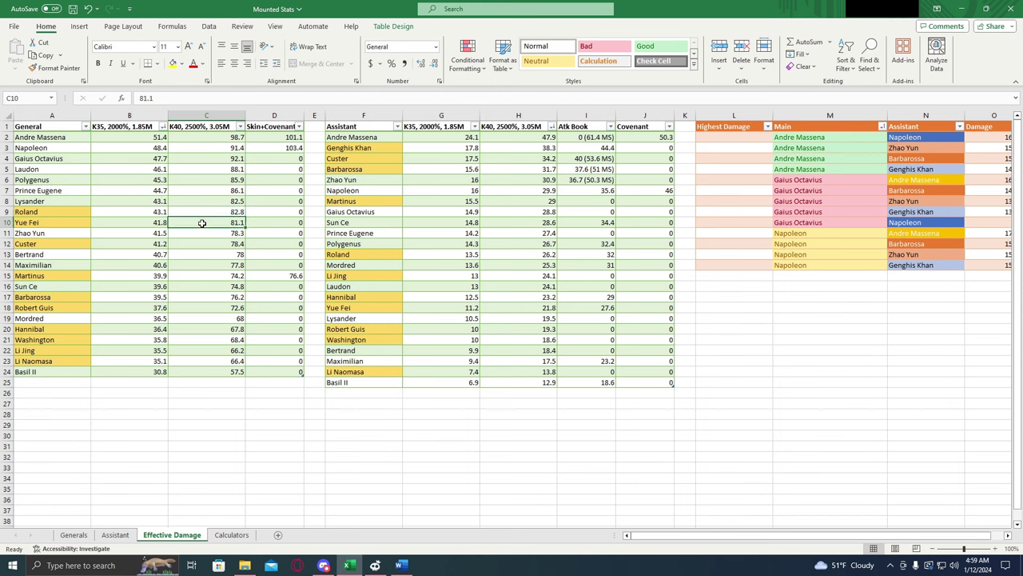
{"action": "left_click", "coordinate": [63, 224]}
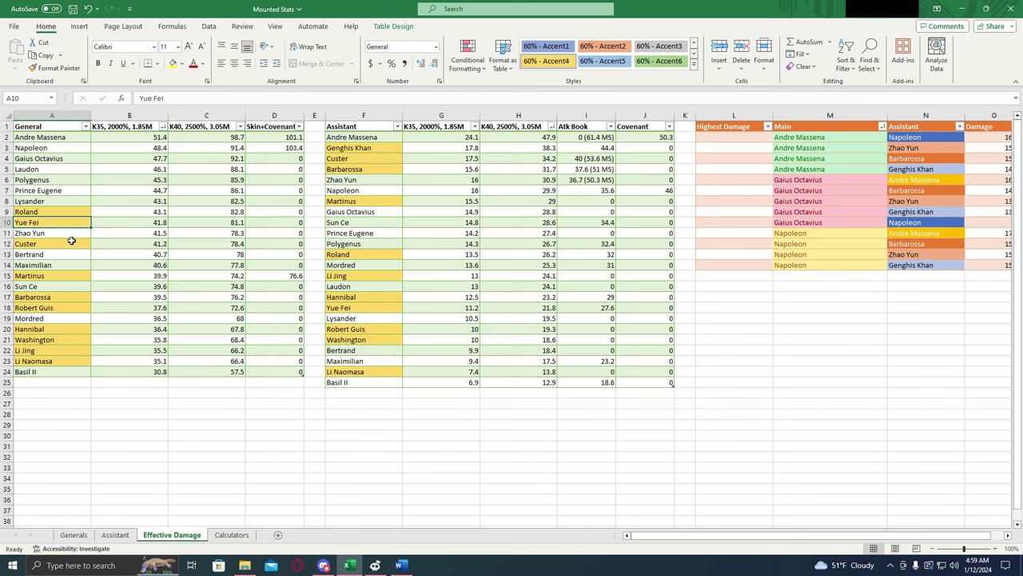
Compare Zhao Yun's and Custer's K35 effective damage in the General table.
{"action": "left_click", "coordinate": [67, 235]}
{"action": "left_click", "coordinate": [71, 243]}
{"action": "left_click", "coordinate": [128, 235]}
{"action": "left_click", "coordinate": [130, 243]}
{"action": "left_click", "coordinate": [66, 236]}
{"action": "left_click", "coordinate": [67, 244]}
{"action": "left_click", "coordinate": [71, 232]}
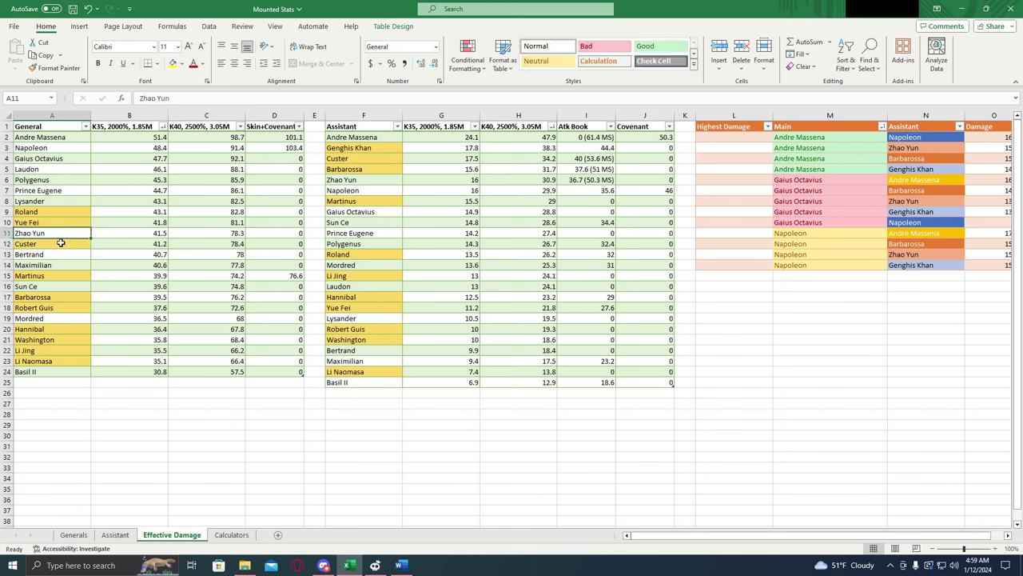
{"action": "left_click", "coordinate": [66, 244]}
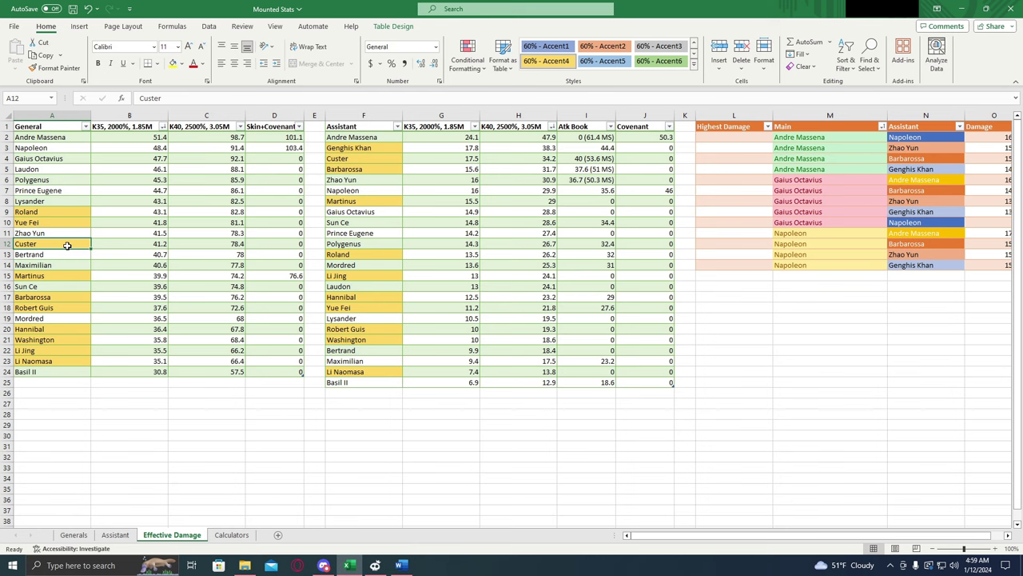
{"action": "left_click", "coordinate": [118, 243]}
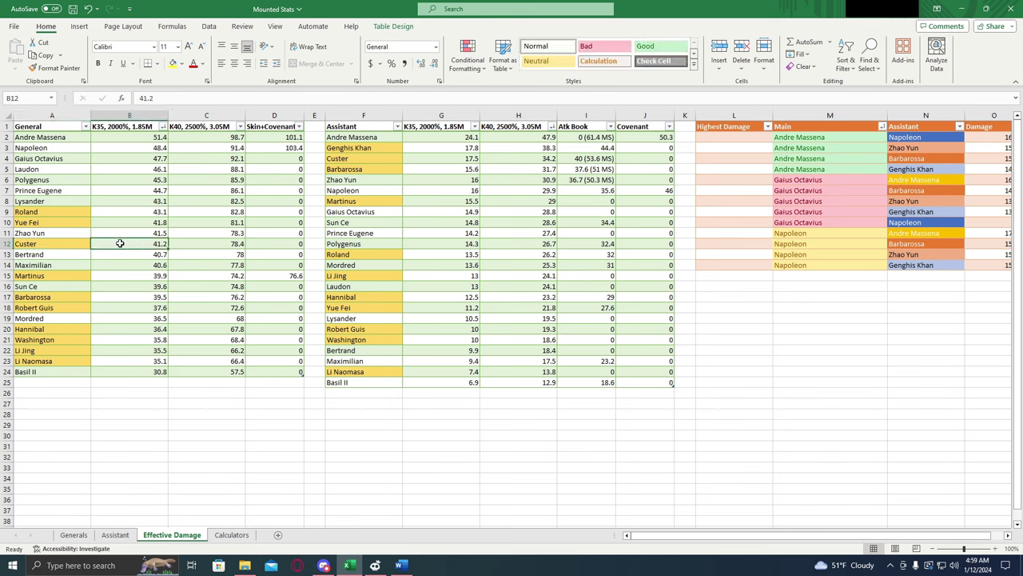
Review the lower-ranked generals Maximilian, Sun Ce, Mordred and Basil II, and examine Martinus's K35 damage value.
{"action": "left_click", "coordinate": [64, 264]}
{"action": "left_click", "coordinate": [65, 286]}
{"action": "left_click", "coordinate": [55, 320]}
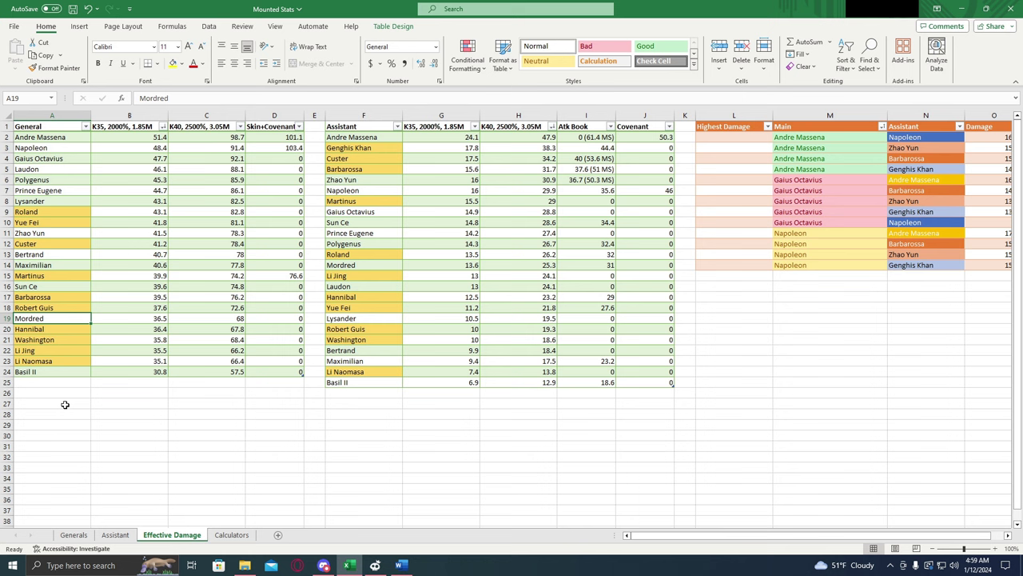
{"action": "left_click", "coordinate": [56, 374]}
{"action": "left_click", "coordinate": [56, 266]}
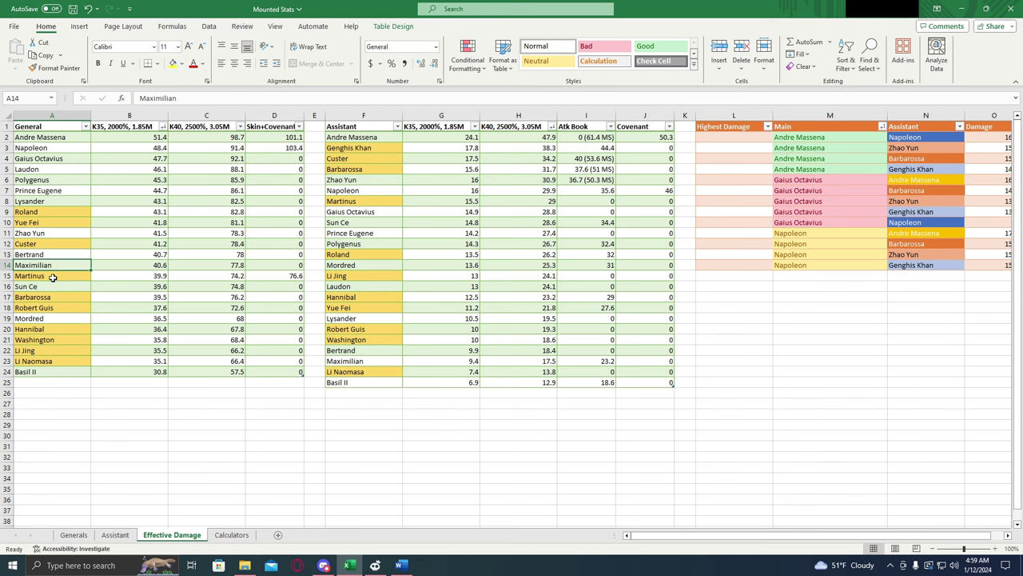
{"action": "left_click", "coordinate": [53, 277]}
{"action": "left_click", "coordinate": [143, 275]}
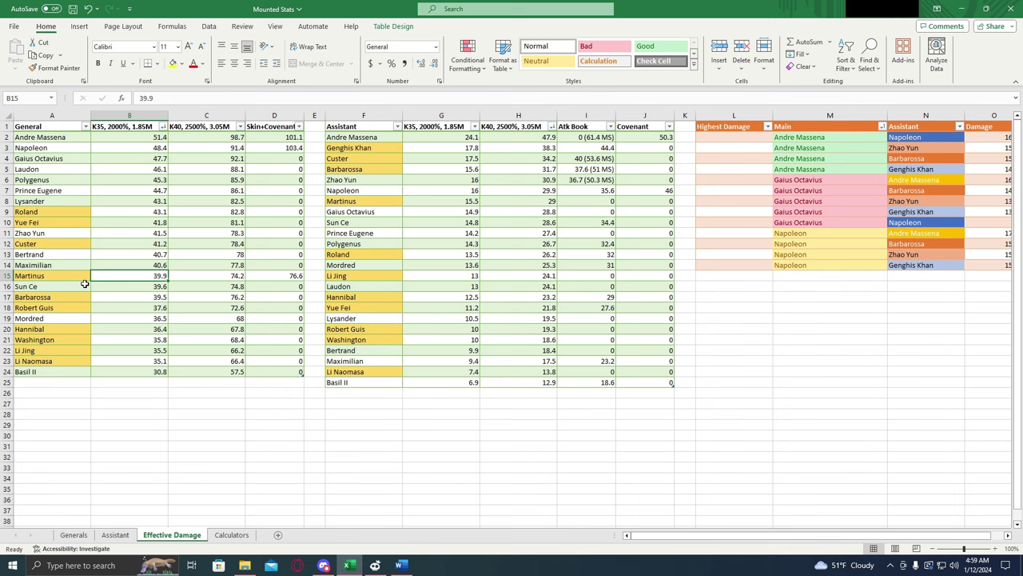
{"action": "left_click", "coordinate": [68, 277]}
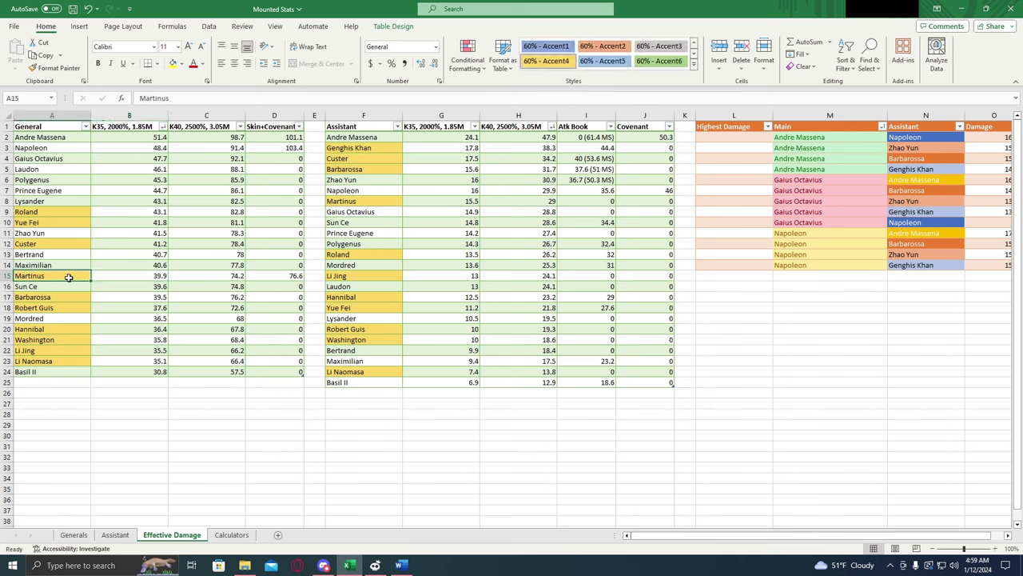
{"action": "left_click", "coordinate": [116, 276]}
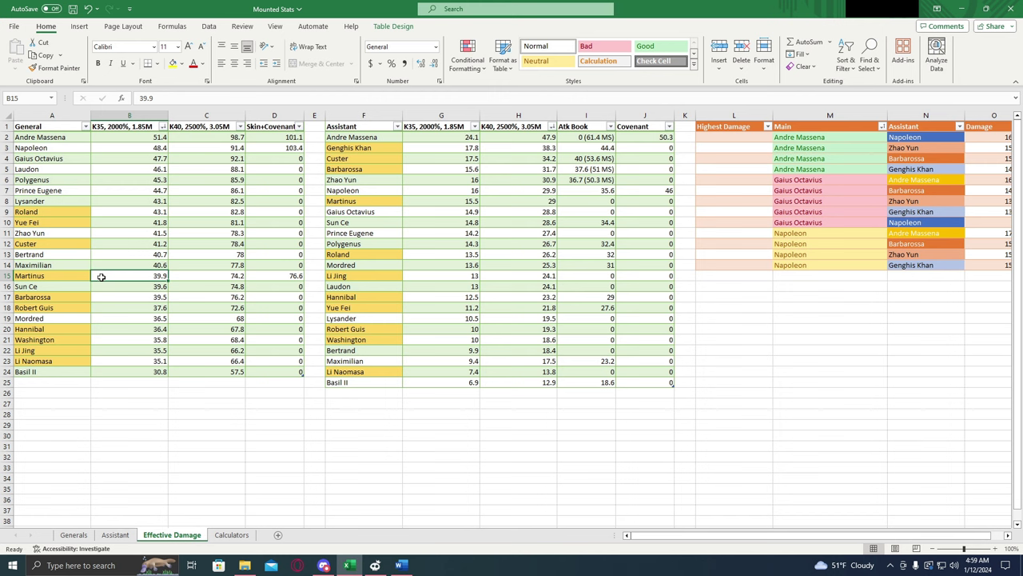
Examine Barbarossa's K35 effective damage in the General table.
{"action": "left_click", "coordinate": [60, 297]}
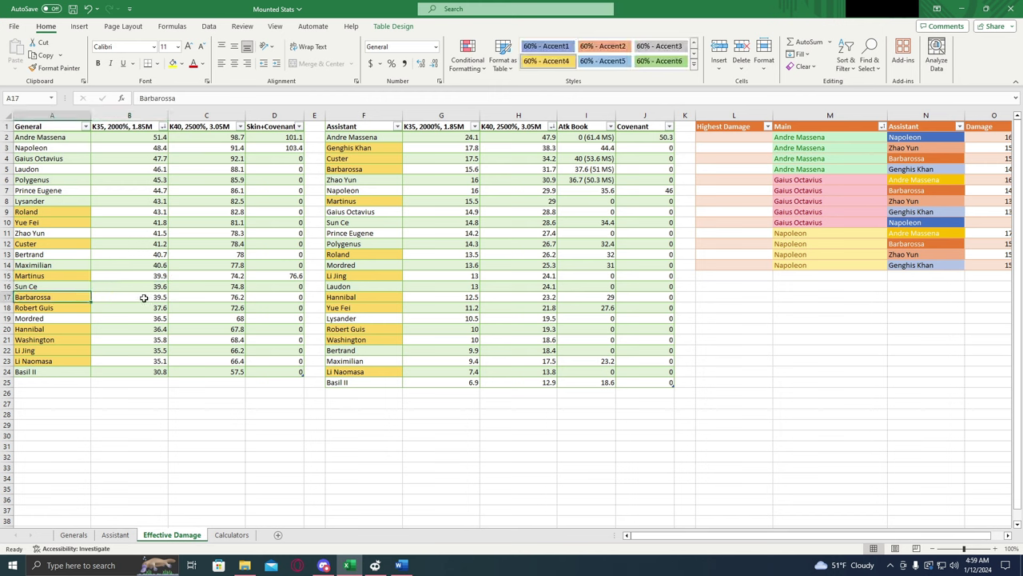
{"action": "left_click", "coordinate": [147, 298]}
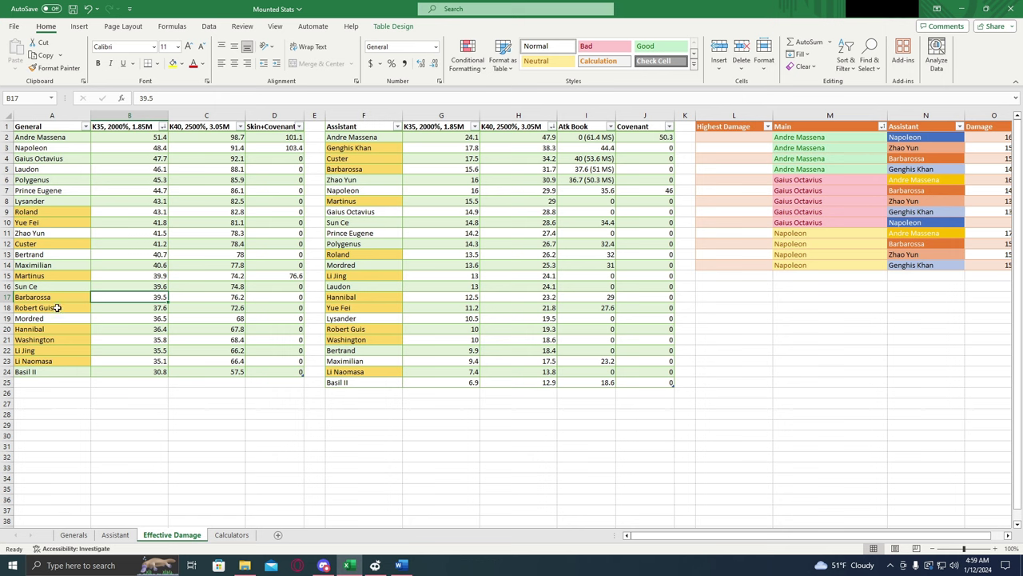
{"action": "left_click", "coordinate": [60, 297]}
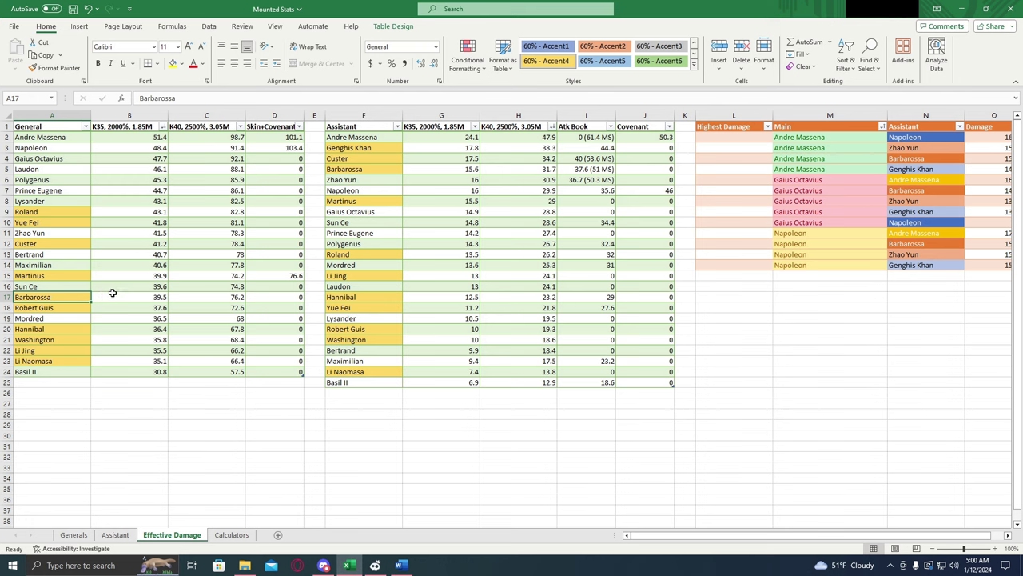
{"action": "left_click", "coordinate": [112, 295]}
{"action": "left_click", "coordinate": [83, 295]}
{"action": "left_click", "coordinate": [111, 296]}
{"action": "left_click", "coordinate": [71, 297]}
Compare Roland's K35 damage with Hannibal's, and check Roland's ranking against Custer and Yue Fei in the General table.
{"action": "left_click", "coordinate": [69, 213]}
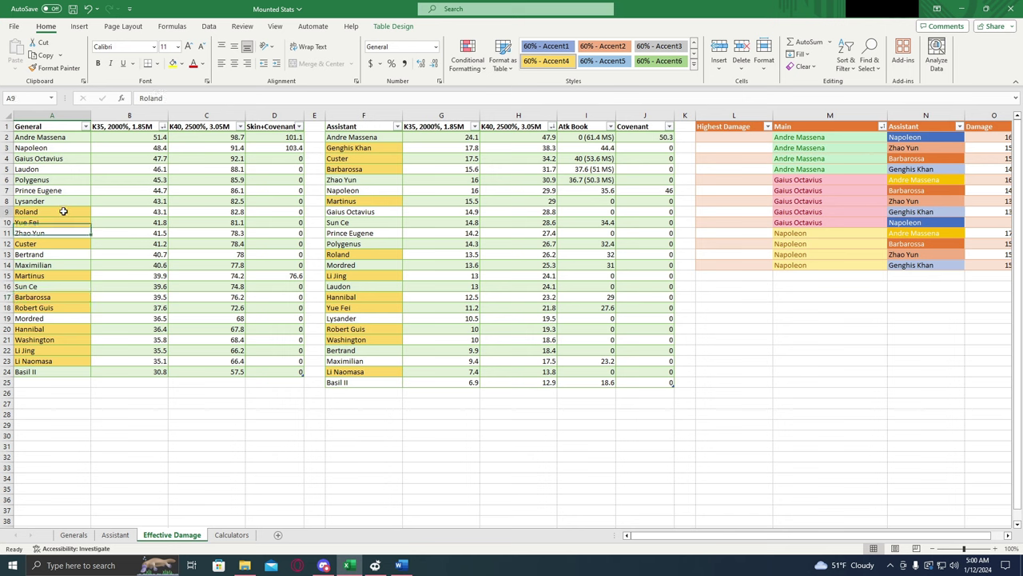
{"action": "left_click", "coordinate": [61, 330]}
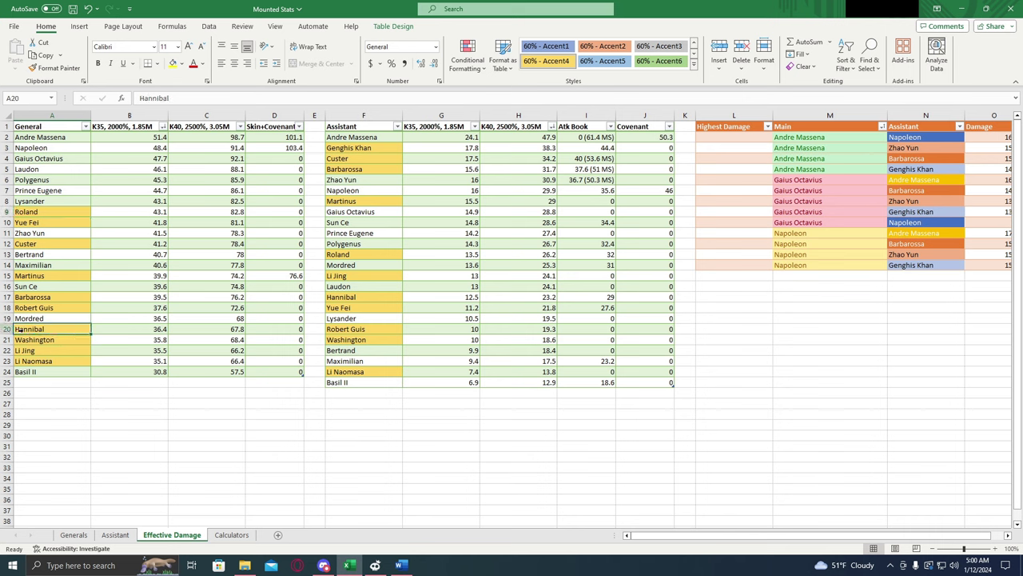
{"action": "left_click", "coordinate": [151, 334]}
{"action": "left_click", "coordinate": [147, 211]}
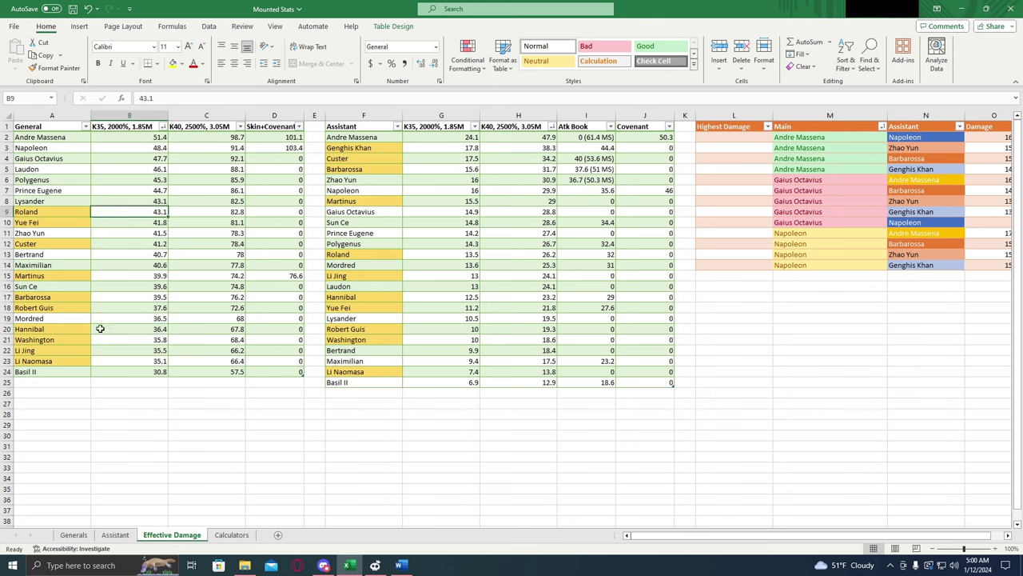
{"action": "left_click", "coordinate": [75, 329]}
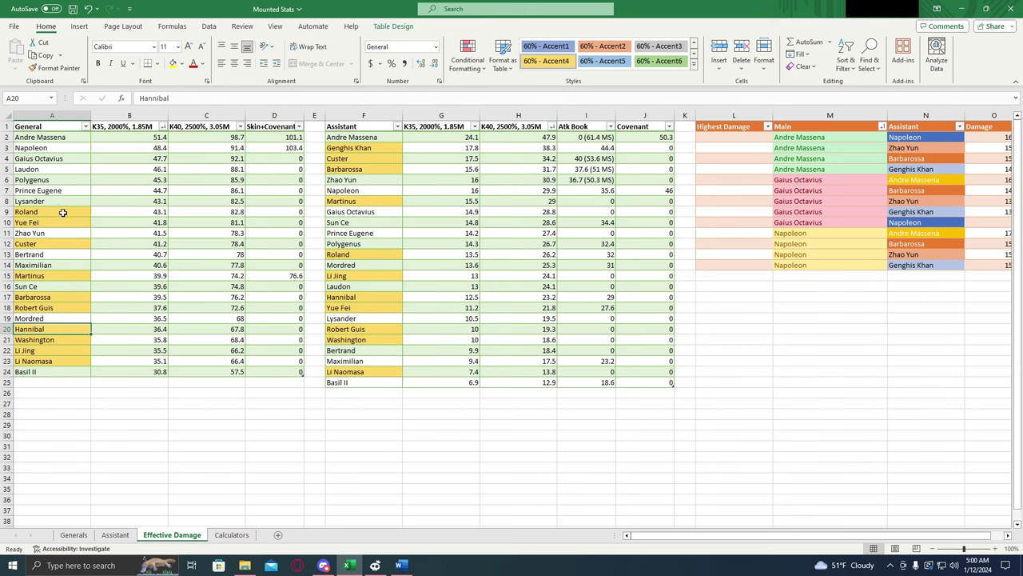
{"action": "left_click", "coordinate": [62, 211]}
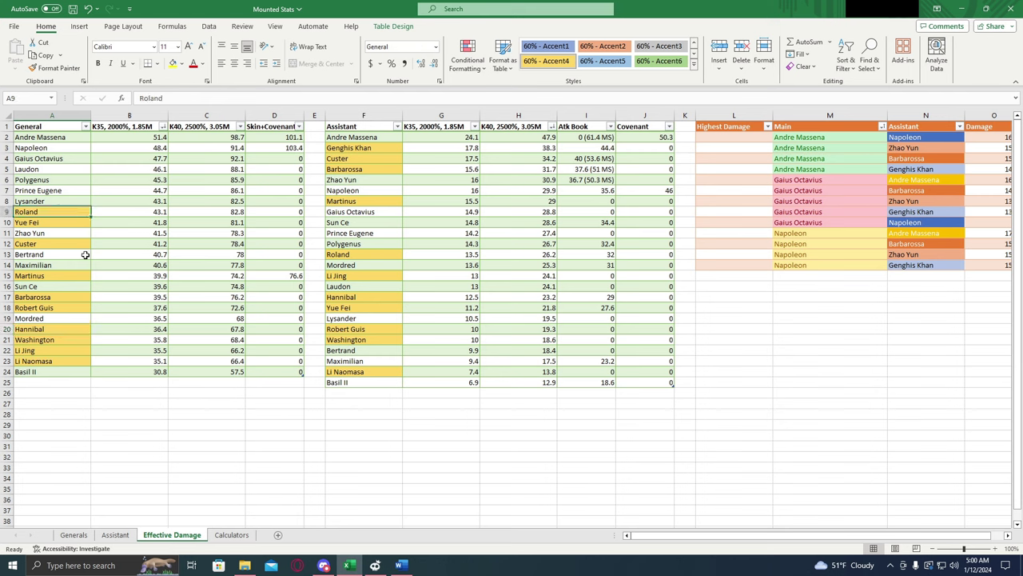
{"action": "left_click", "coordinate": [72, 329]}
{"action": "left_click", "coordinate": [53, 211]}
{"action": "left_click", "coordinate": [49, 243]}
{"action": "left_click", "coordinate": [60, 222]}
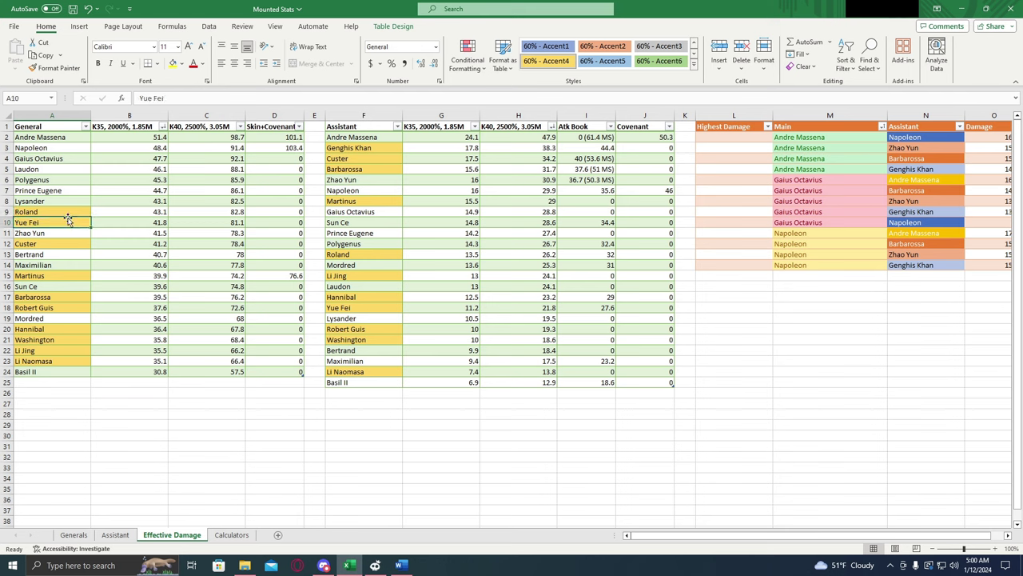
{"action": "left_click", "coordinate": [83, 212]}
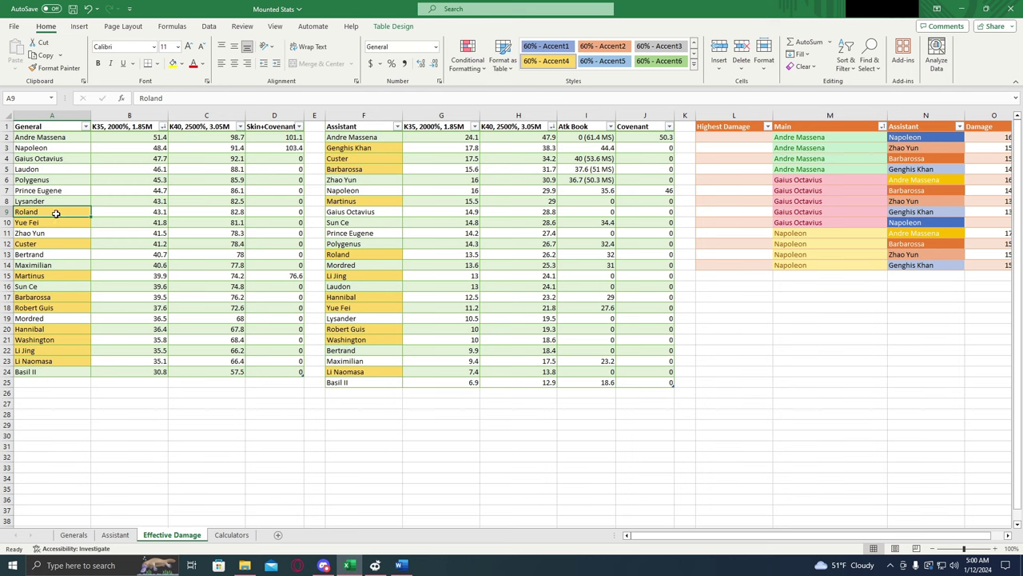
Sort the General table by K40, 2500%, 3.05M from largest to smallest and compare Andre Massena, Gaius Octavius and Napoleon.
{"action": "left_click", "coordinate": [239, 126]}
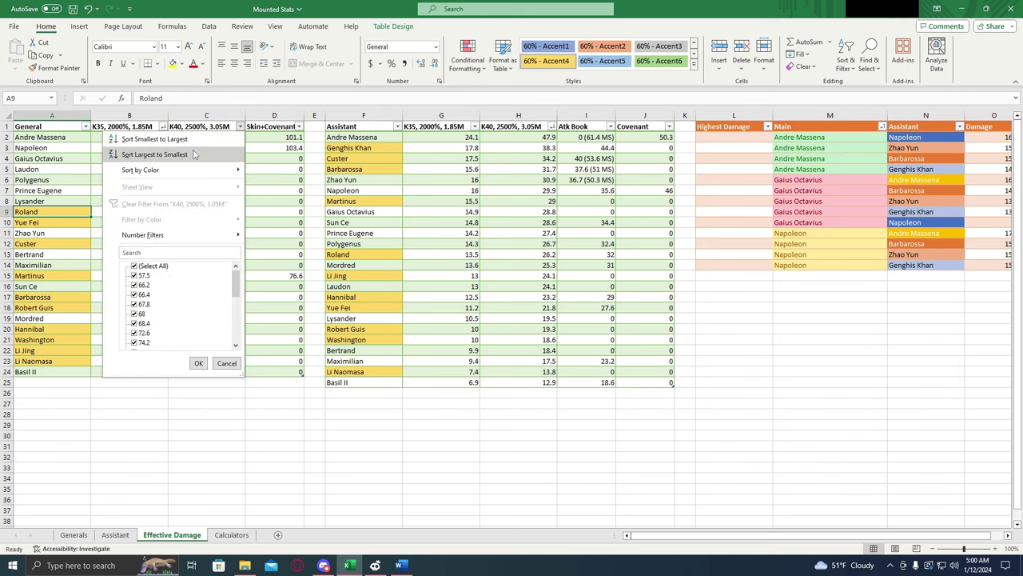
{"action": "left_click", "coordinate": [192, 154]}
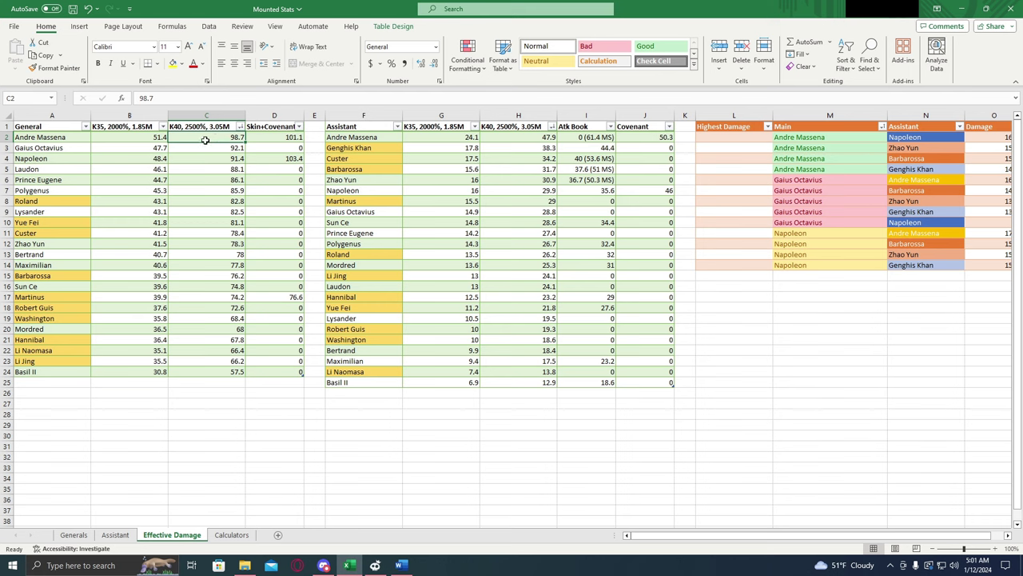
{"action": "left_click", "coordinate": [188, 145]}
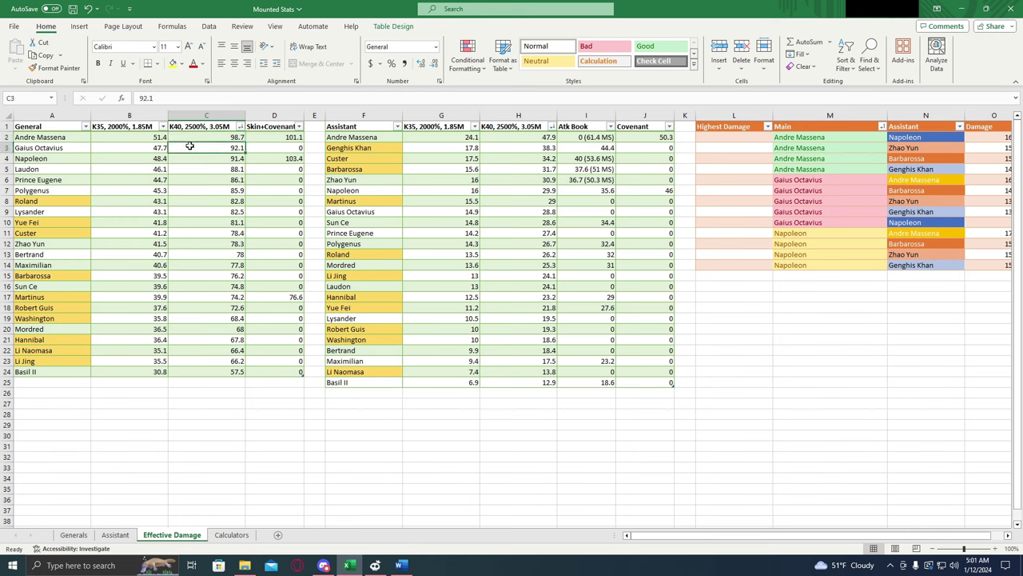
{"action": "left_click", "coordinate": [198, 160]}
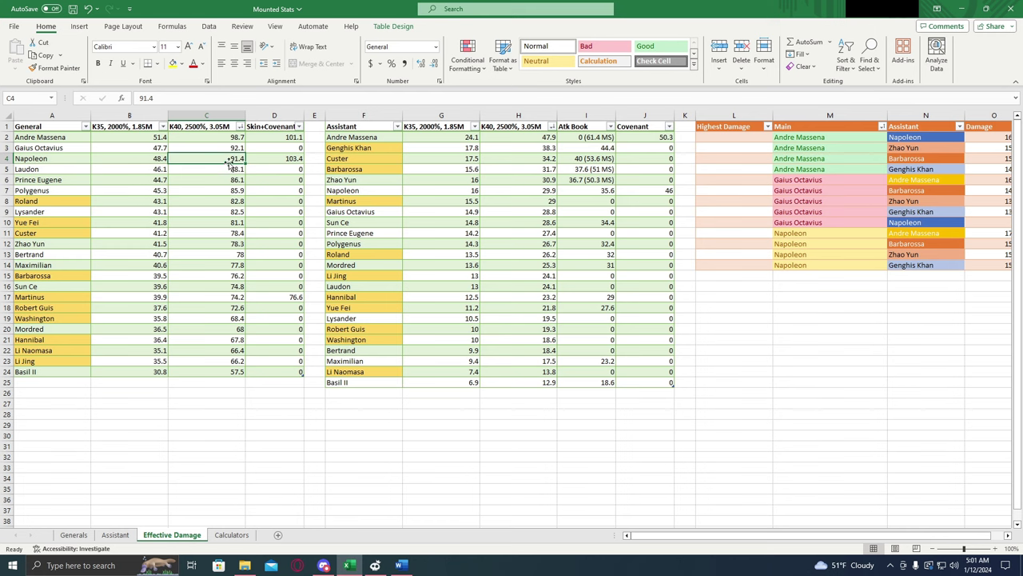
{"action": "left_click", "coordinate": [209, 138]}
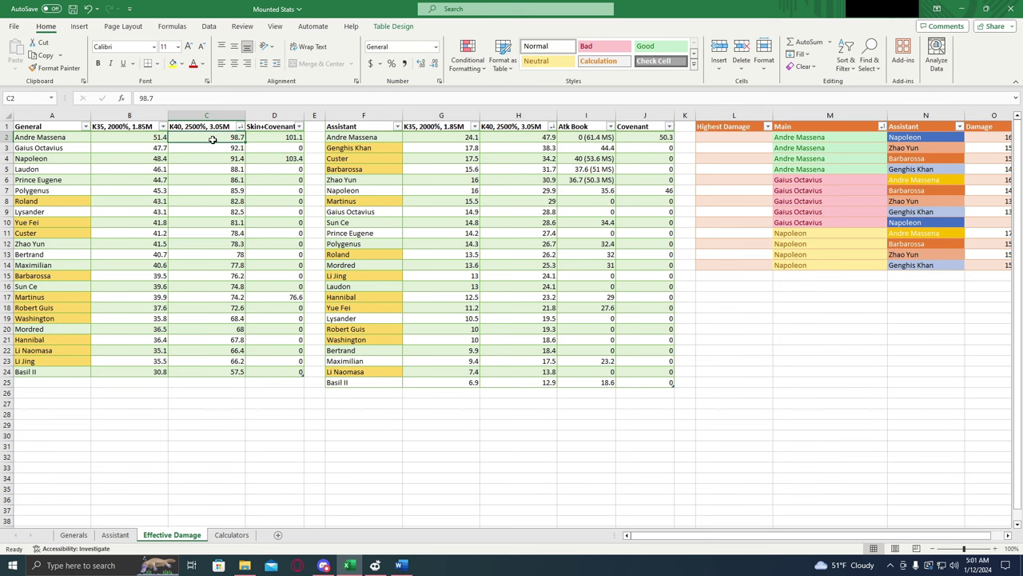
{"action": "left_click", "coordinate": [56, 151]}
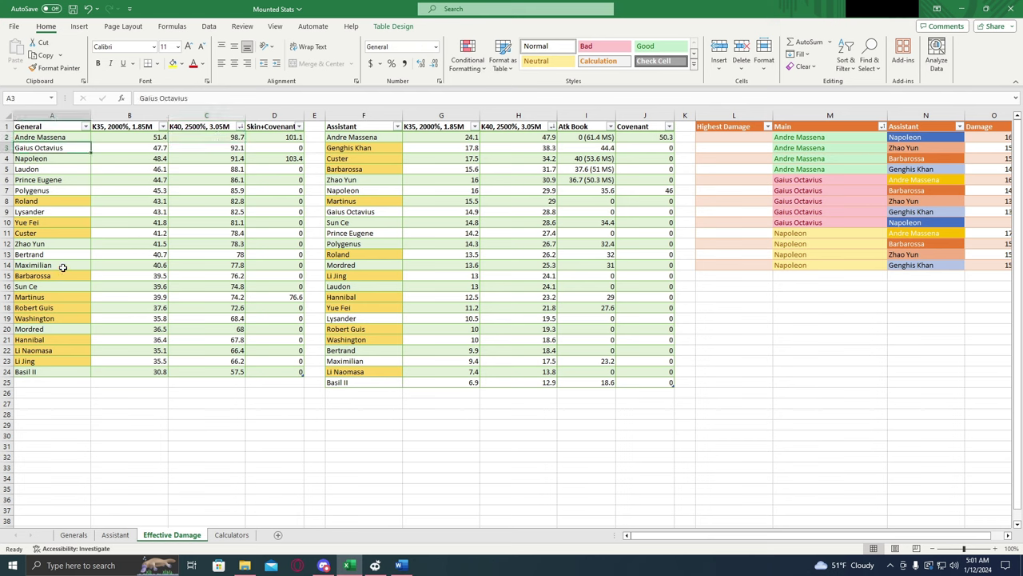
Compare the K40, 2500%, 3.05M damage of Yue Fei, Roland and Lysander in the General table.
{"action": "left_click", "coordinate": [46, 223]}
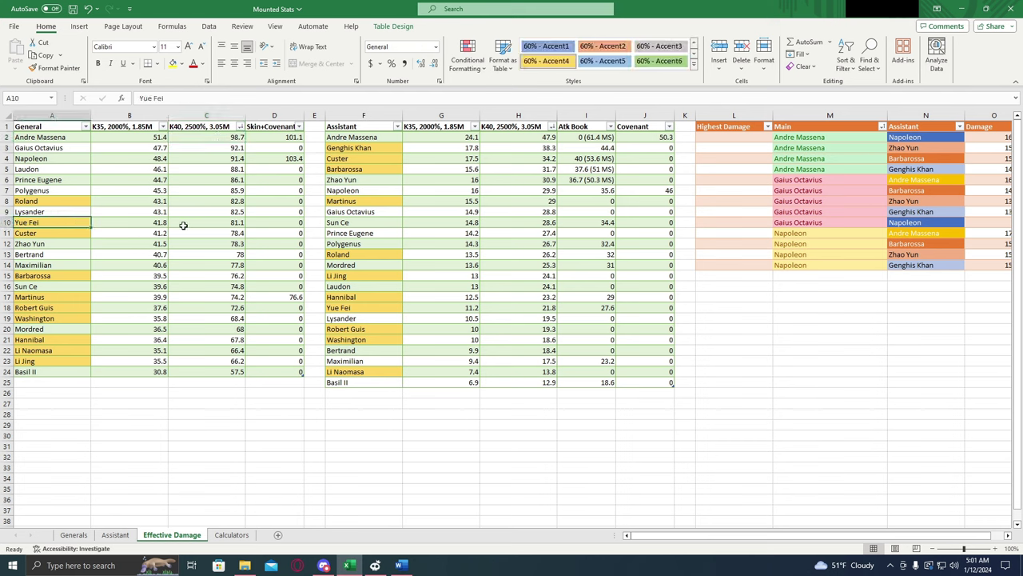
{"action": "left_click", "coordinate": [186, 226]}
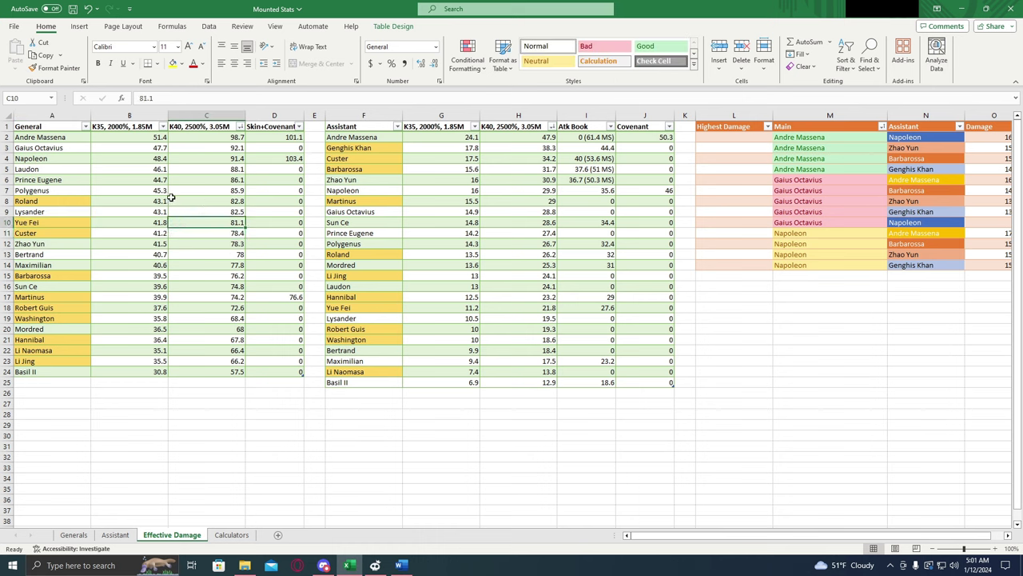
{"action": "left_click", "coordinate": [185, 201]}
{"action": "left_click", "coordinate": [184, 224]}
{"action": "left_click", "coordinate": [195, 212]}
{"action": "left_click", "coordinate": [200, 203]}
{"action": "left_click", "coordinate": [201, 221]}
Review the K40 damage values of Basil II, Martinus, Barbarossa, Custer and Zhao Yun in the General table.
{"action": "left_click", "coordinate": [230, 371]}
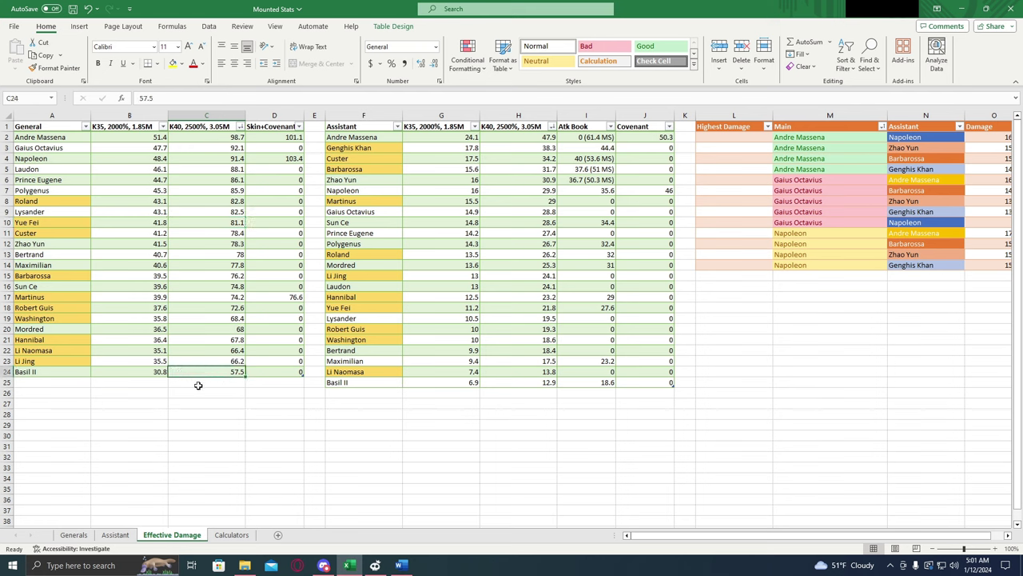
{"action": "left_click", "coordinate": [200, 297]}
{"action": "left_click", "coordinate": [212, 277]}
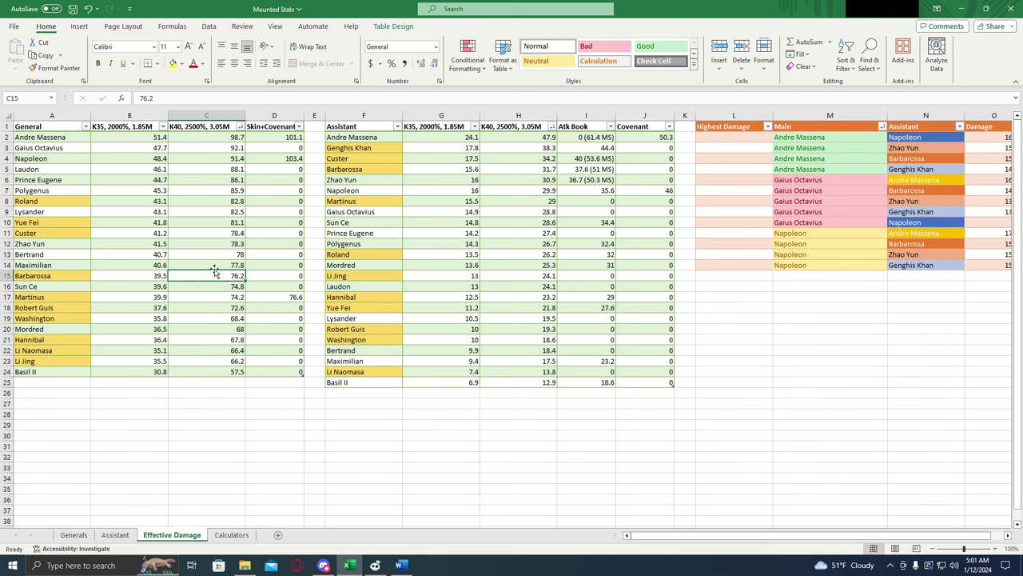
{"action": "left_click", "coordinate": [218, 231]}
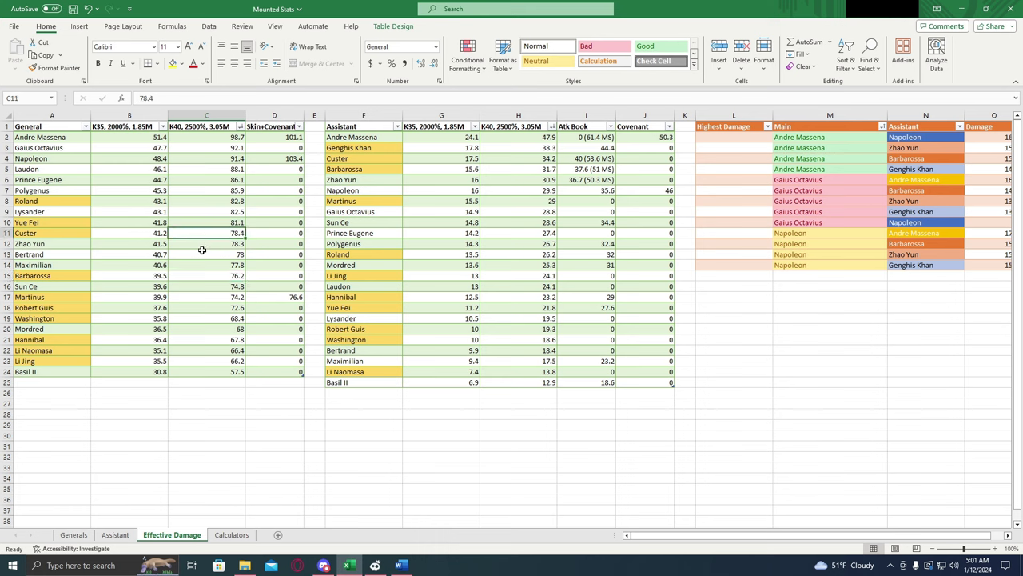
{"action": "left_click", "coordinate": [194, 246]}
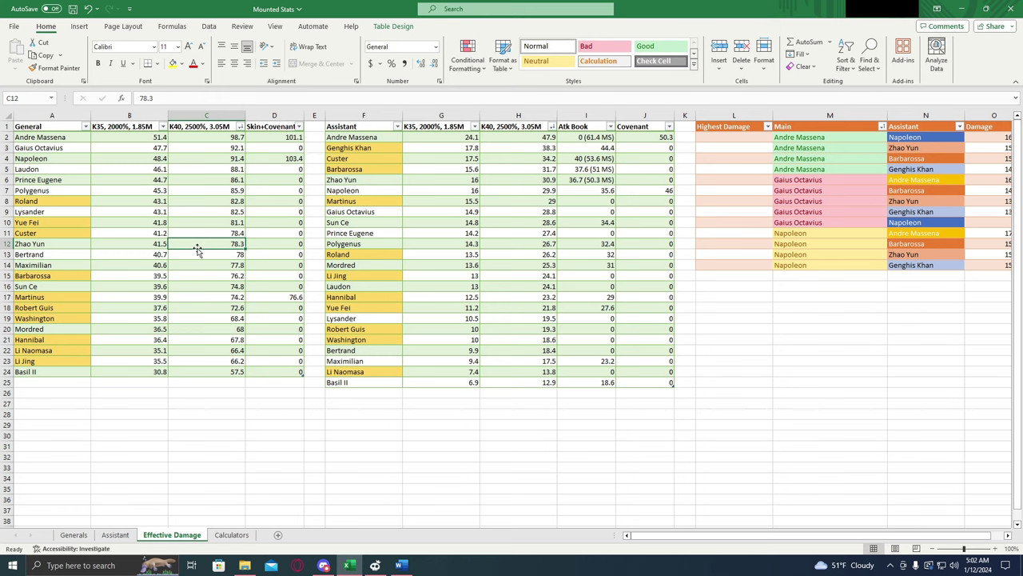
Examine Andre Massena's K40 damage and compare his Skin+Covenant value with Napoleon's in the General table.
{"action": "left_click", "coordinate": [204, 138]}
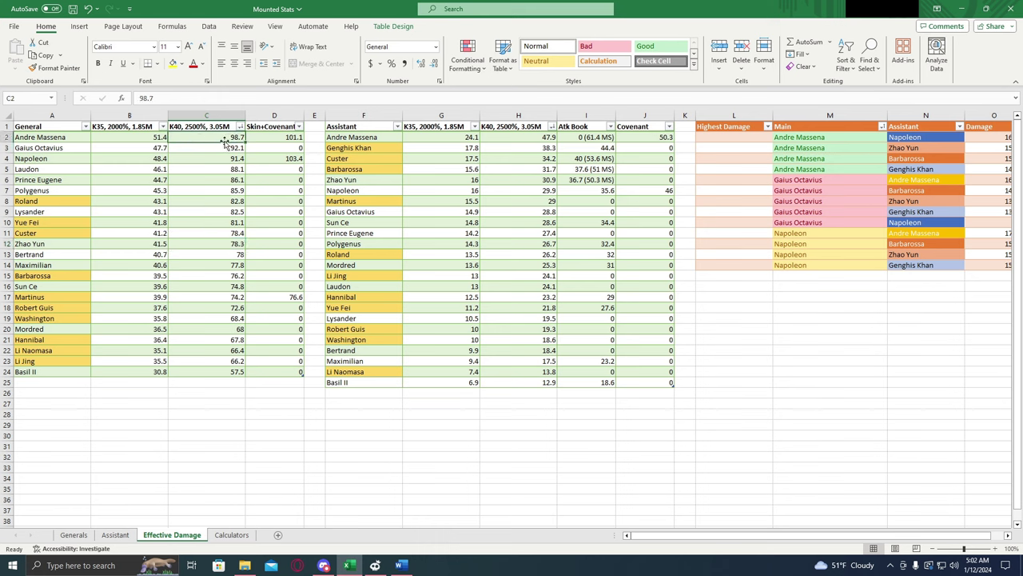
{"action": "left_click", "coordinate": [263, 139]}
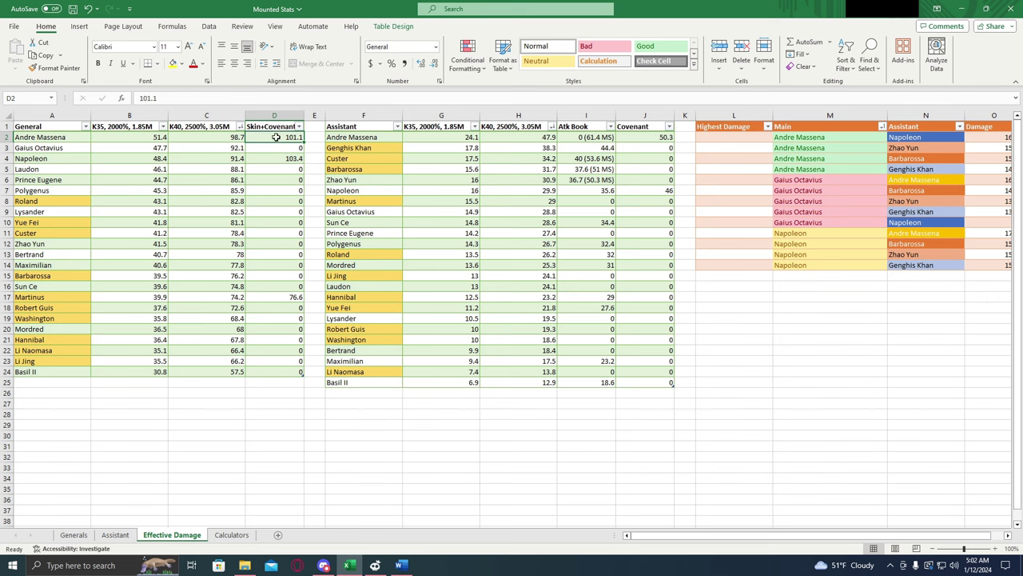
{"action": "left_click", "coordinate": [253, 160]}
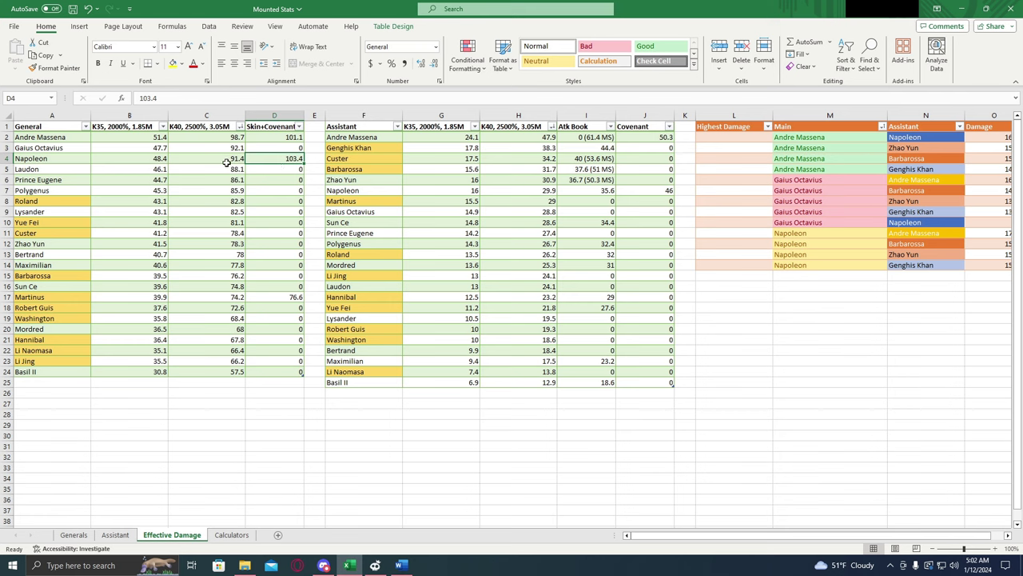
{"action": "left_click", "coordinate": [278, 137]}
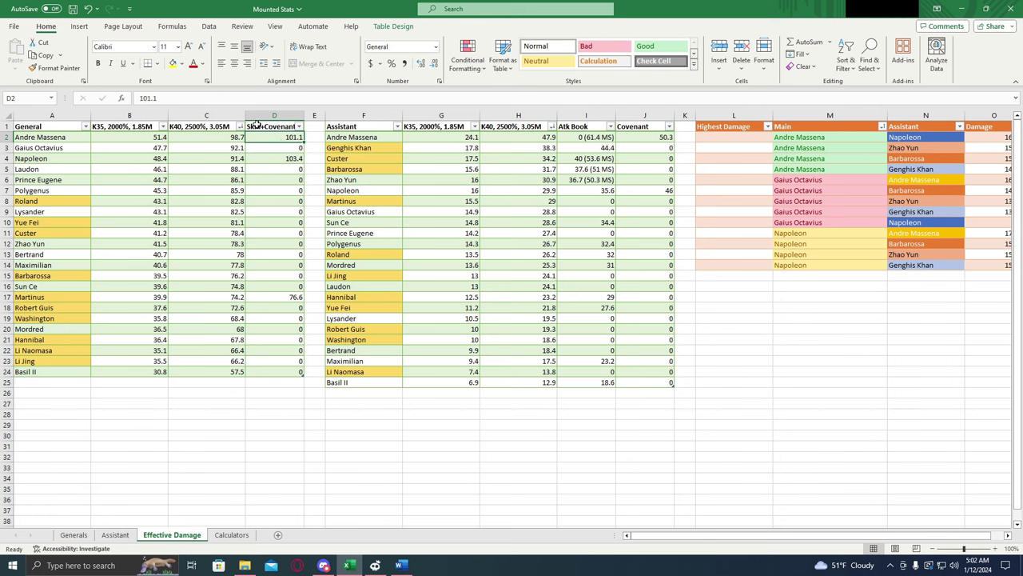
{"action": "left_click", "coordinate": [274, 158]}
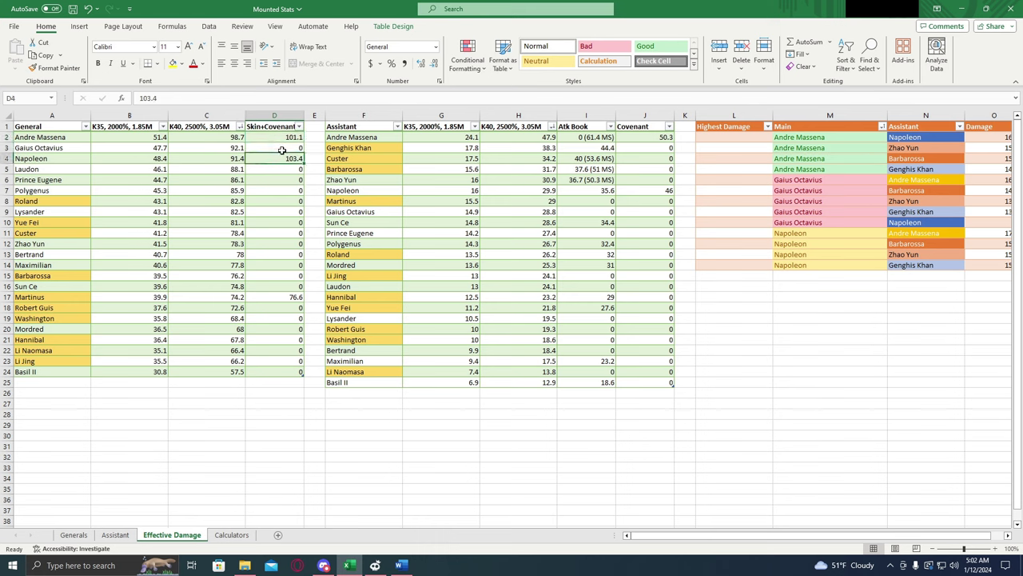
{"action": "left_click", "coordinate": [279, 138]}
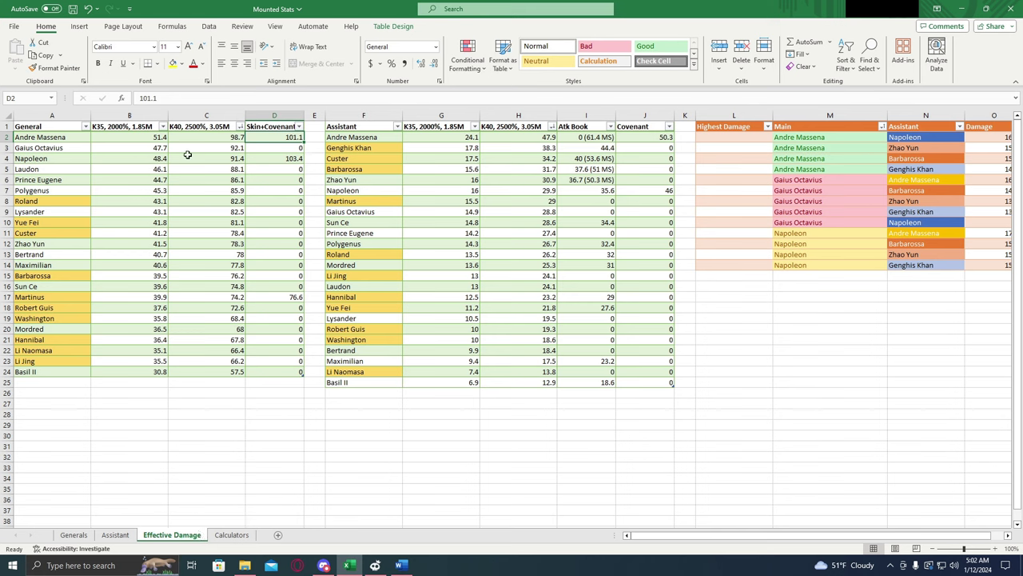
{"action": "left_click", "coordinate": [285, 159]}
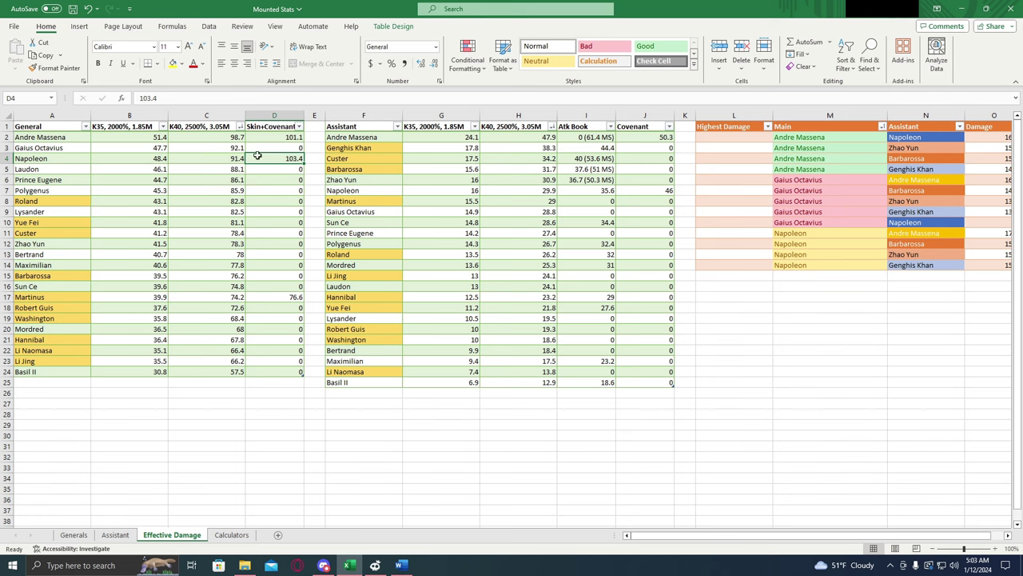
Compare Martinus's Skin+Covenant and K40 damage values, and check them against Andre Massena's Skin+Covenant value.
{"action": "left_click", "coordinate": [262, 299]}
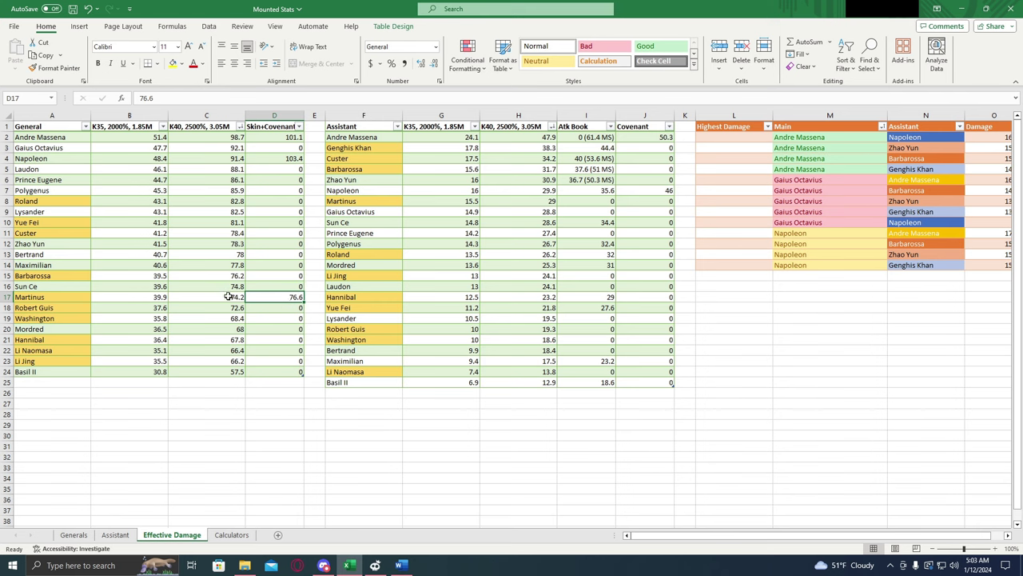
{"action": "left_click", "coordinate": [235, 299]}
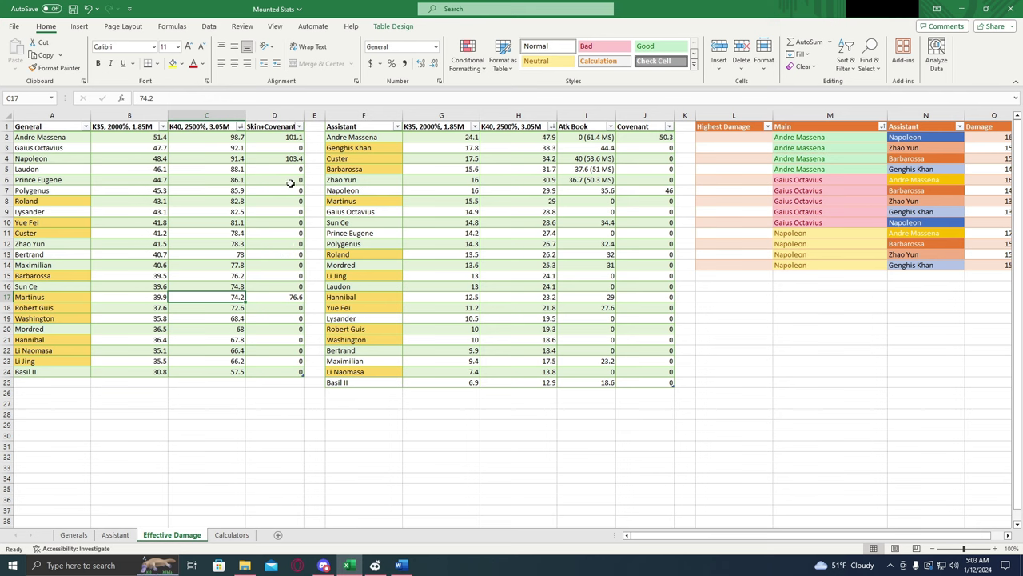
{"action": "left_click", "coordinate": [280, 139]}
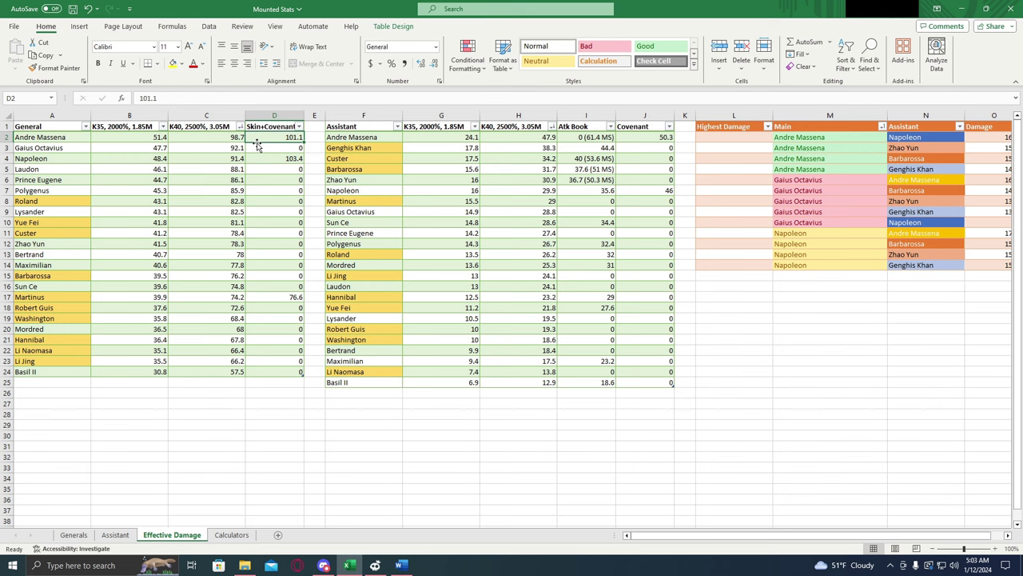
Review the General table's ranking of Andre Massena, Gaius Octavius and Napoleon, and compare Napoleon with Roland.
{"action": "left_click", "coordinate": [72, 140]}
{"action": "left_click", "coordinate": [70, 148]}
{"action": "left_click", "coordinate": [65, 157]}
{"action": "left_click", "coordinate": [52, 201]}
{"action": "left_click", "coordinate": [59, 160]}
{"action": "left_click", "coordinate": [64, 202]}
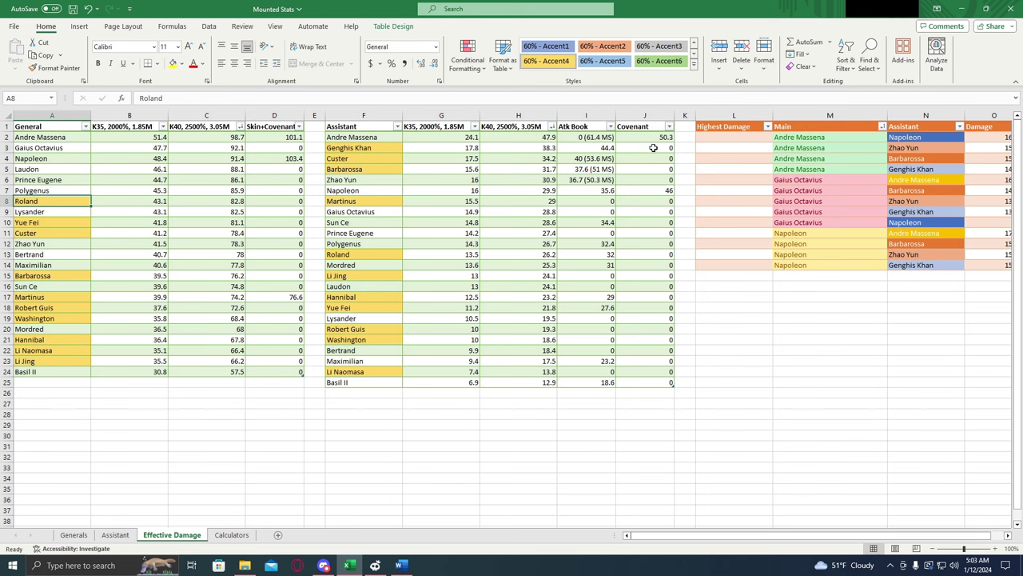
Try to rank the Assistant table by Atk Book in descending order and inspect Custer's Atk Book entry.
{"action": "left_click", "coordinate": [608, 127]}
{"action": "left_click", "coordinate": [558, 156]}
{"action": "left_click", "coordinate": [593, 140]}
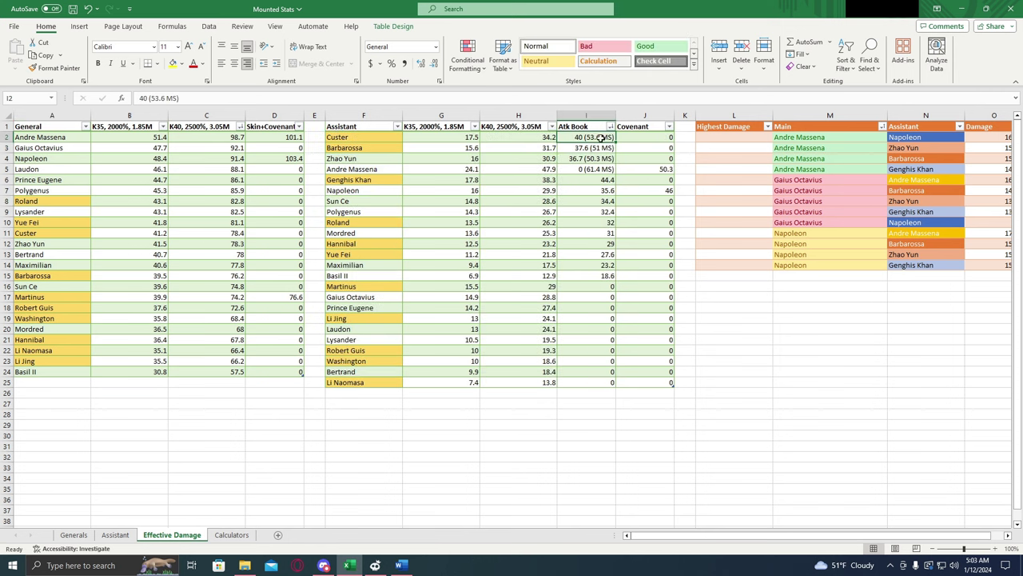
{"action": "double_click", "coordinate": [599, 137]}
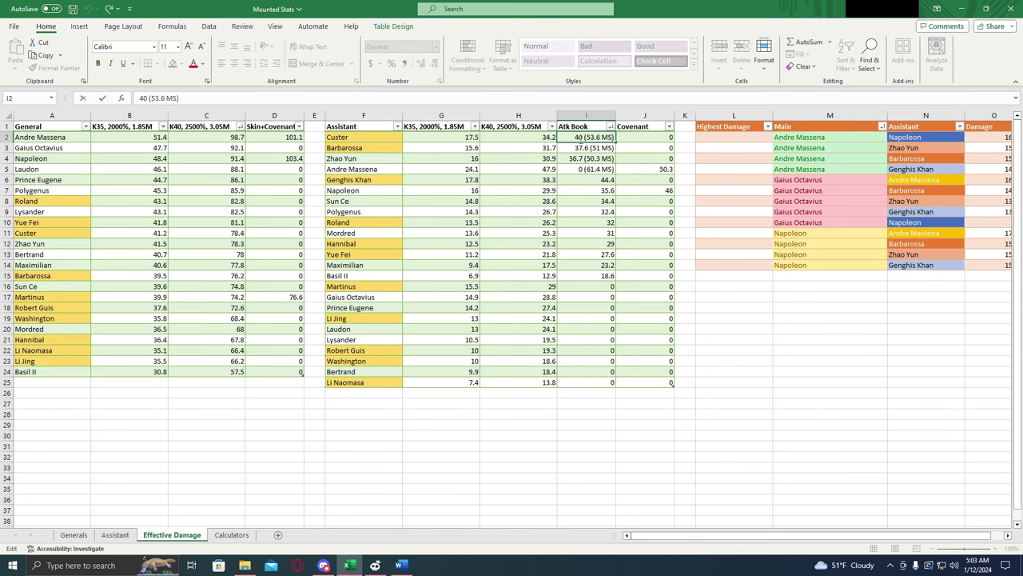
{"action": "left_click", "coordinate": [540, 148]}
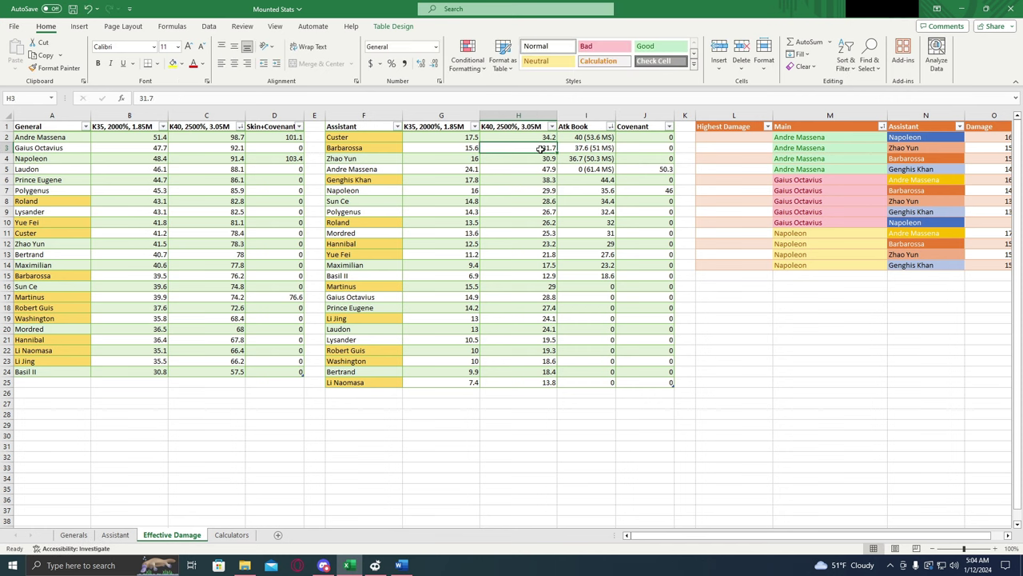
Sort the Assistant table by K40, 2500%, 3.05M from largest to smallest and compare Genghis Khan's and Custer's K40 and Atk Book values.
{"action": "left_click", "coordinate": [551, 127]}
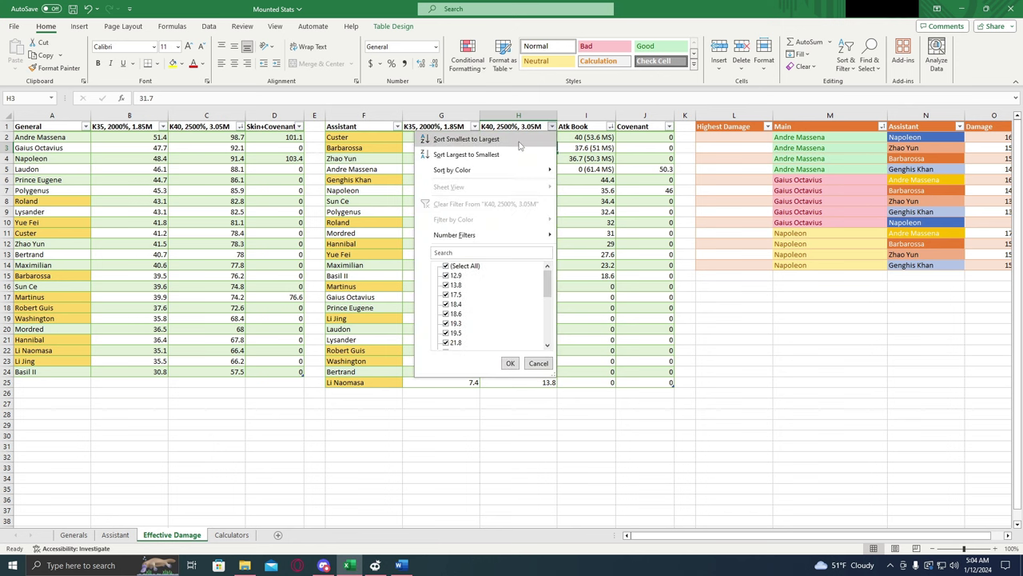
{"action": "left_click", "coordinate": [502, 153]}
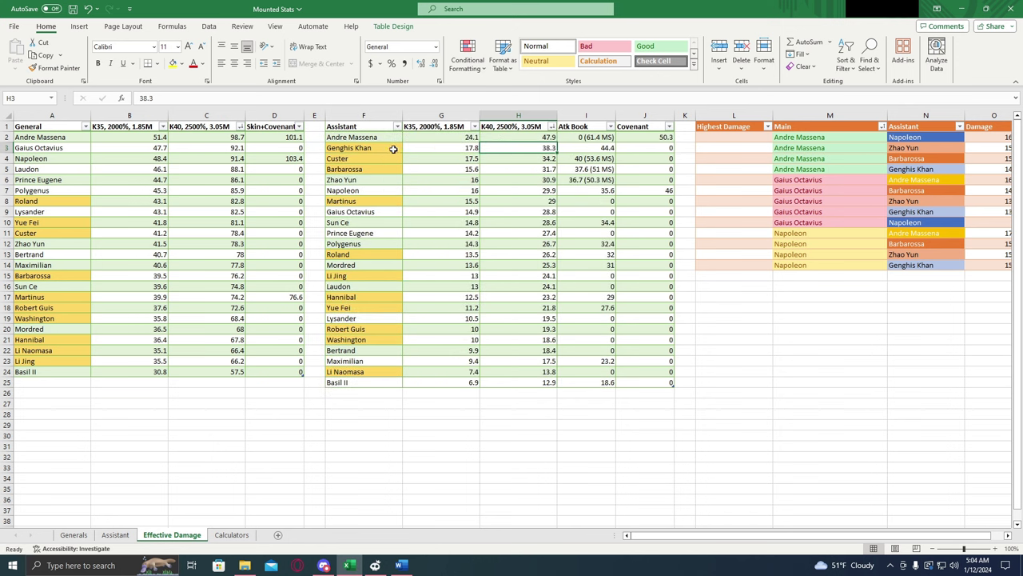
{"action": "left_click", "coordinate": [393, 149]}
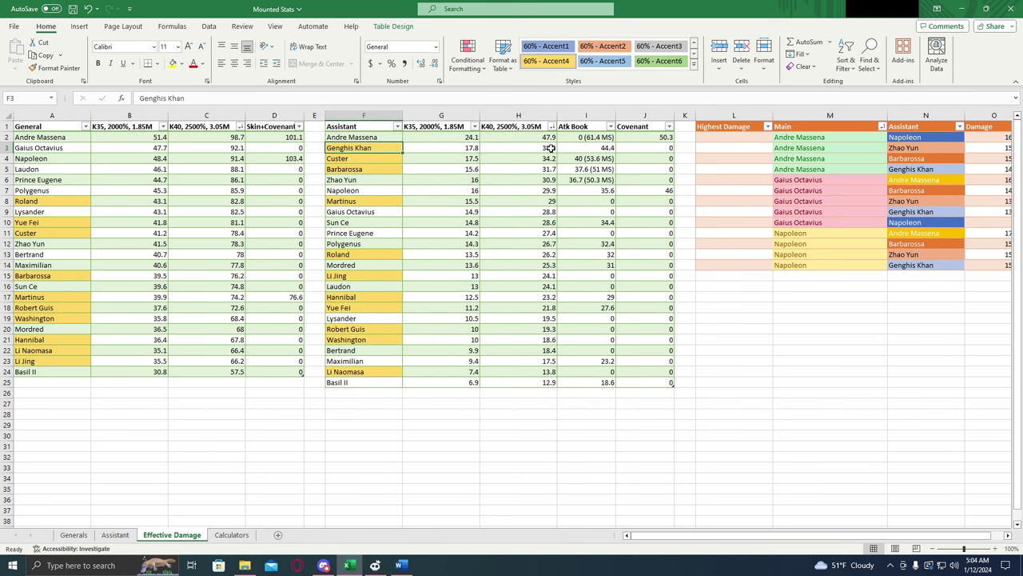
{"action": "left_click", "coordinate": [544, 149]}
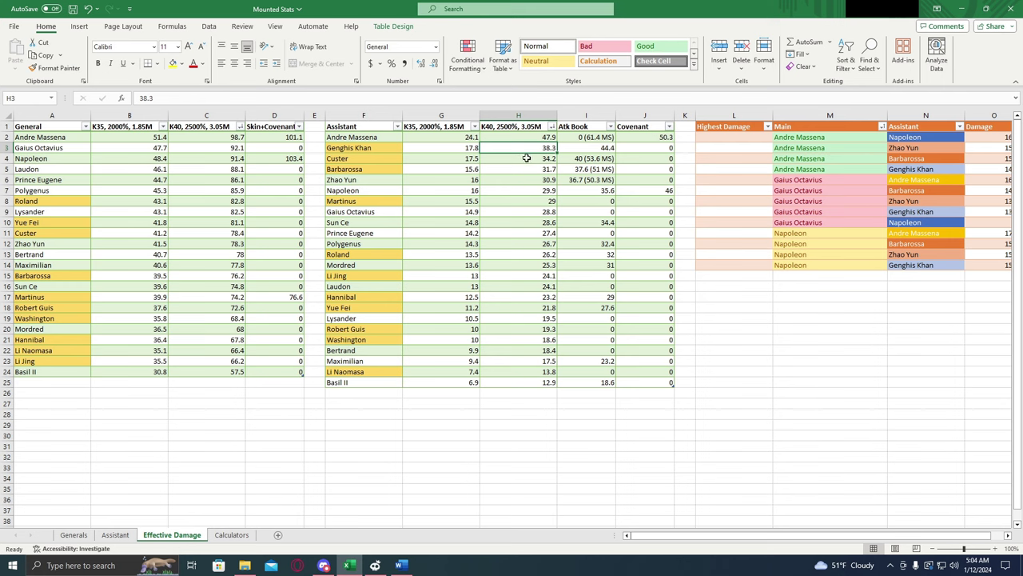
{"action": "left_click", "coordinate": [535, 158]}
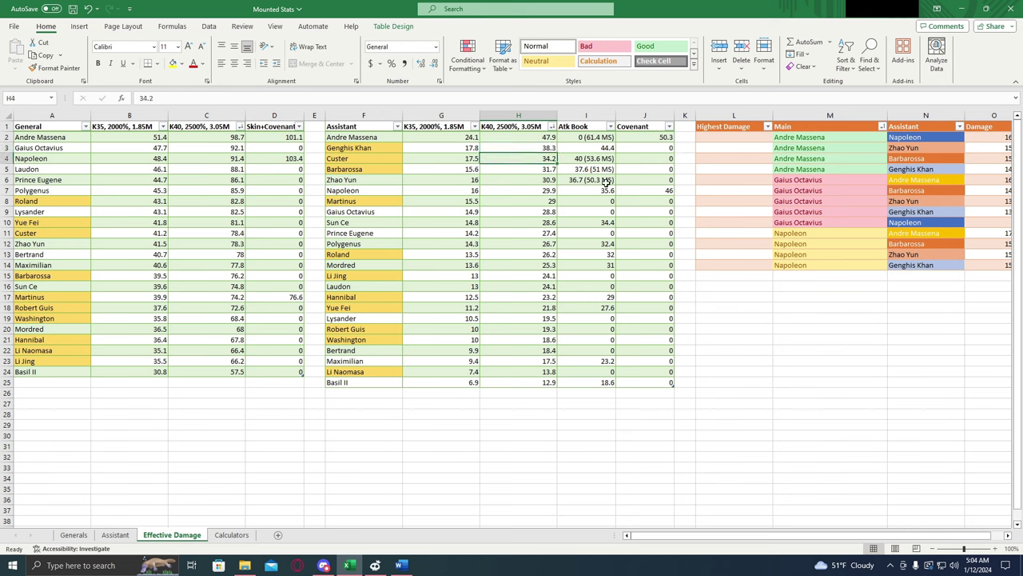
{"action": "left_click", "coordinate": [569, 158]}
{"action": "left_click", "coordinate": [579, 148]}
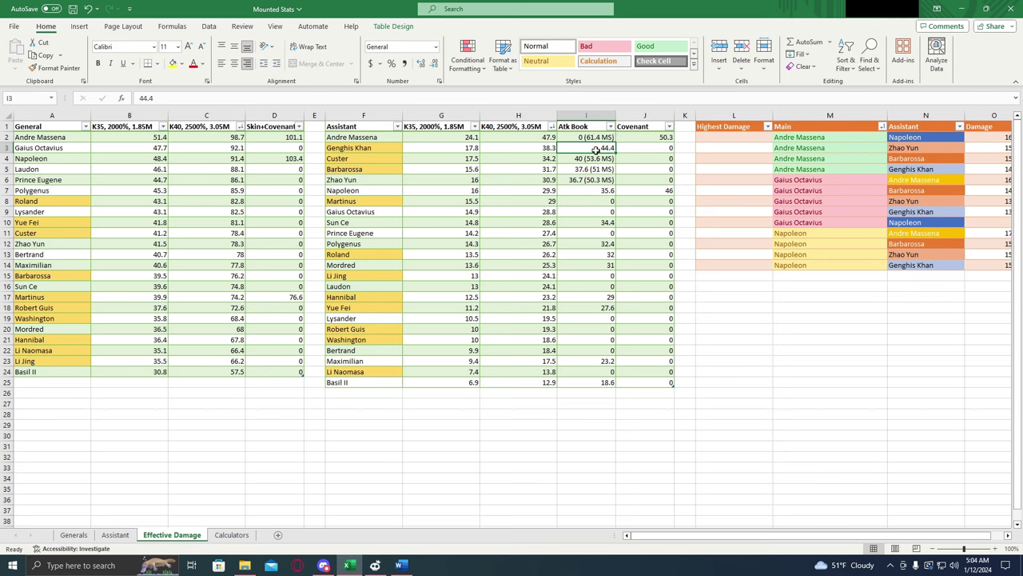
Sort the Assistant table by K35, 2000%, 1.85M from largest to smallest and examine Andre Massena's and Genghis Khan's damage.
{"action": "left_click", "coordinate": [475, 126]}
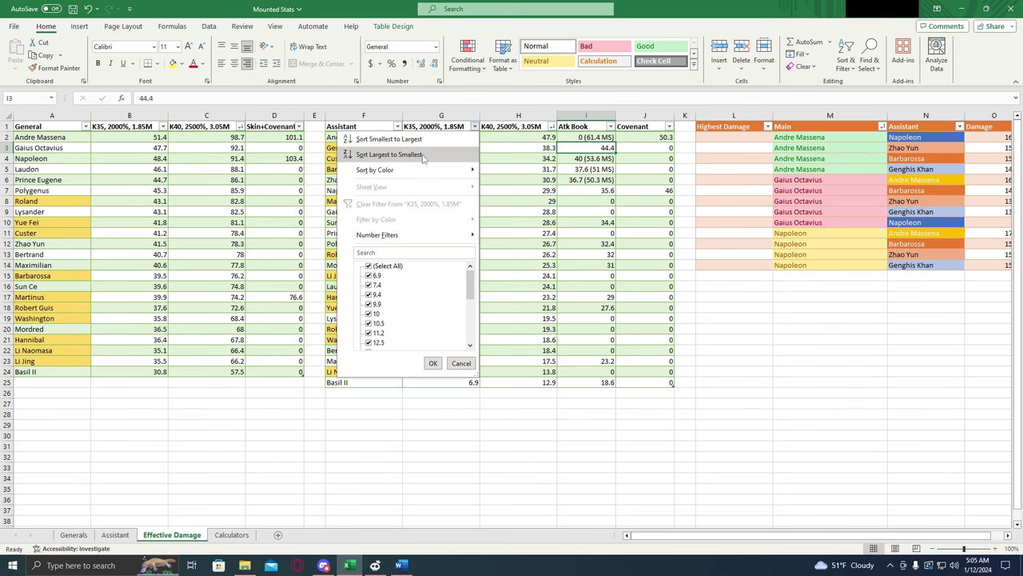
{"action": "left_click", "coordinate": [423, 155]}
{"action": "left_click", "coordinate": [434, 137]}
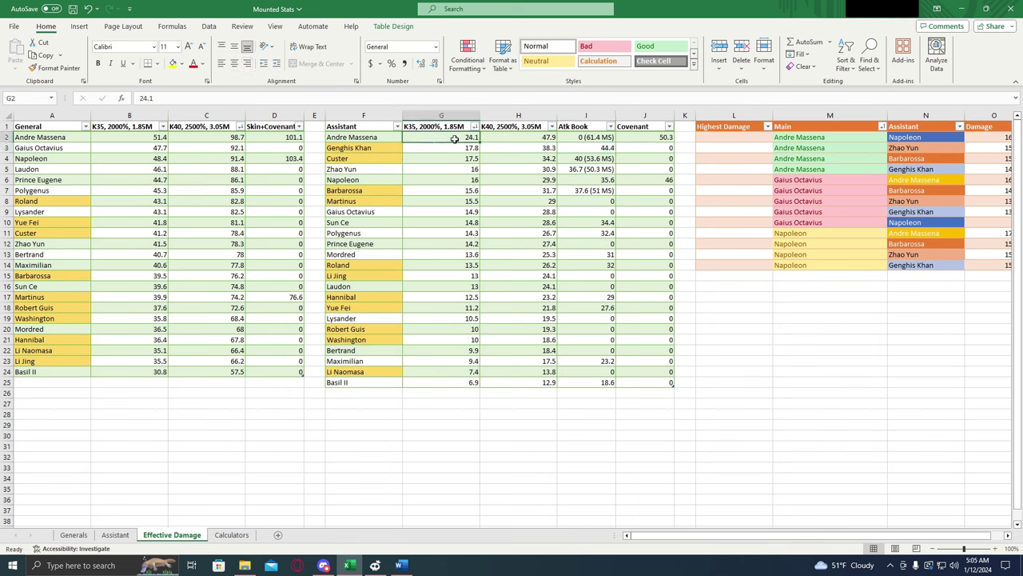
{"action": "left_click", "coordinate": [445, 151]}
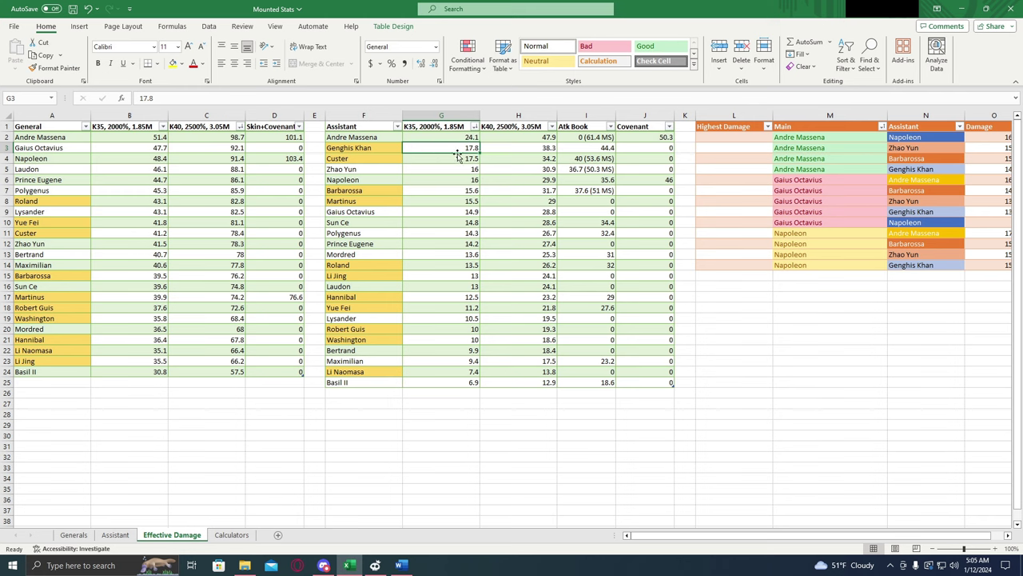
Compare the K35 damage of assistants Custer, Zhao Yun and Napoleon in the Assistant table.
{"action": "left_click", "coordinate": [446, 161]}
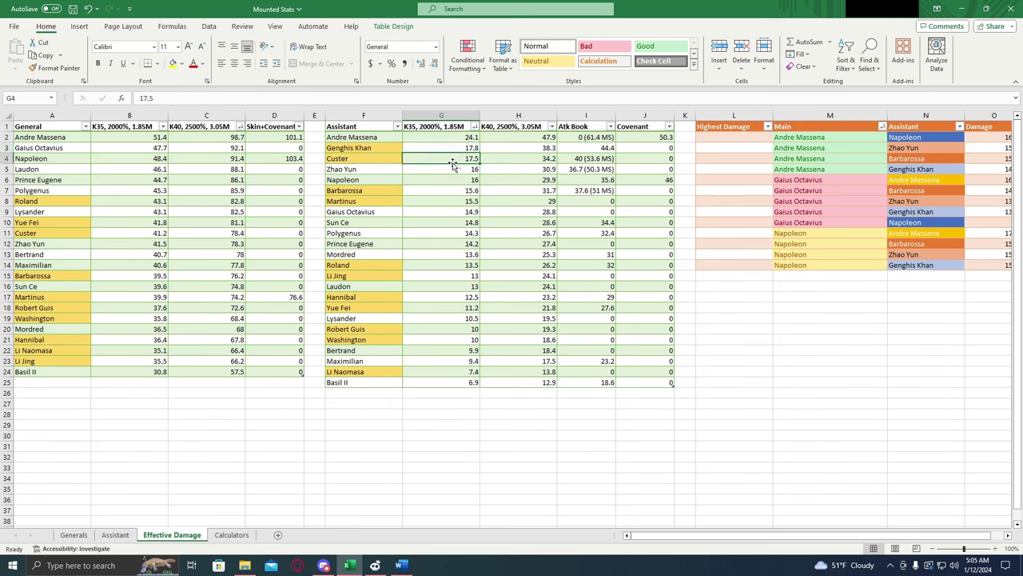
{"action": "left_click", "coordinate": [378, 160]}
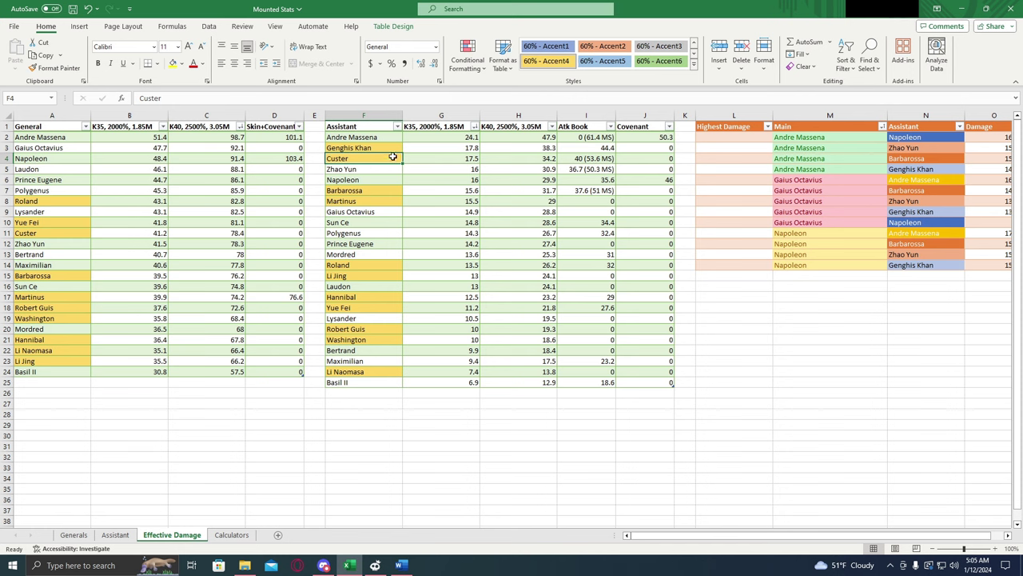
{"action": "left_click", "coordinate": [452, 161]}
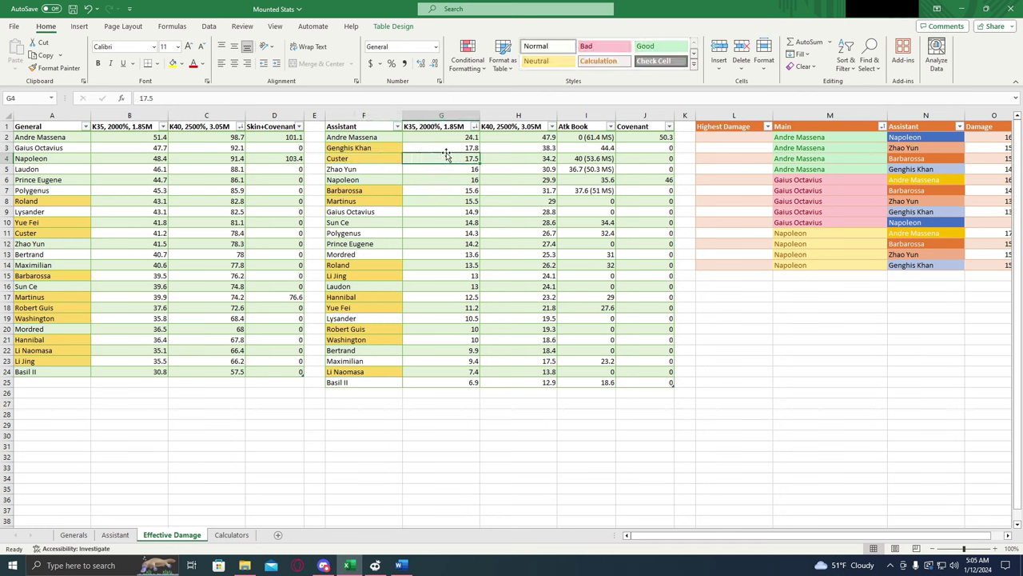
{"action": "left_click", "coordinate": [381, 163]}
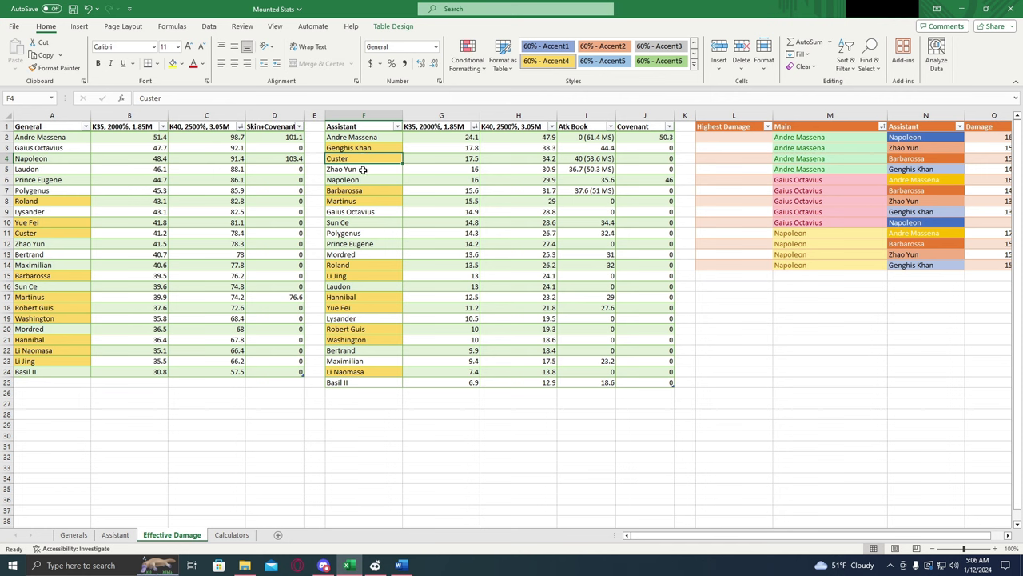
{"action": "left_click", "coordinate": [367, 170]}
{"action": "left_click", "coordinate": [438, 174]}
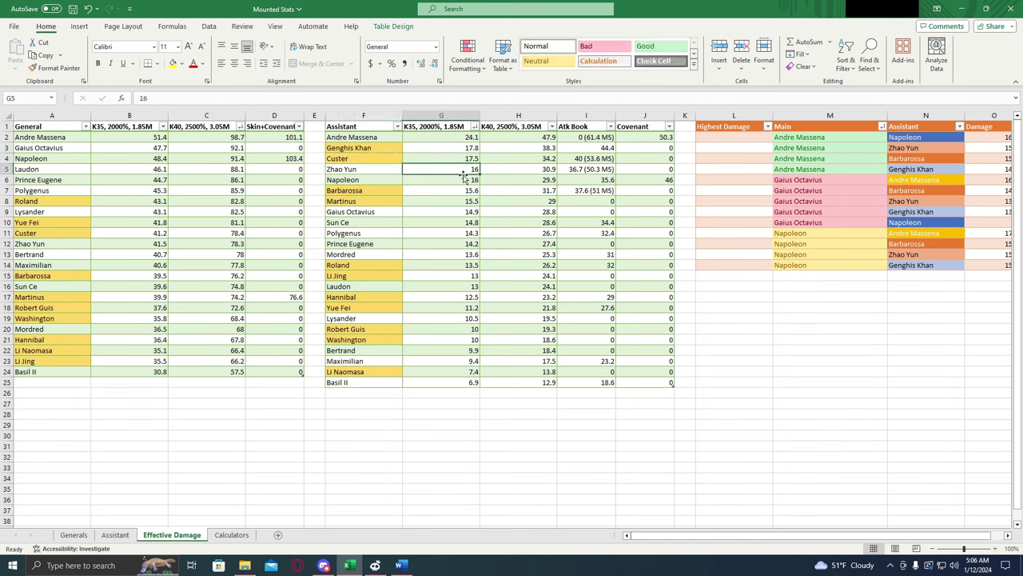
{"action": "left_click", "coordinate": [434, 179]}
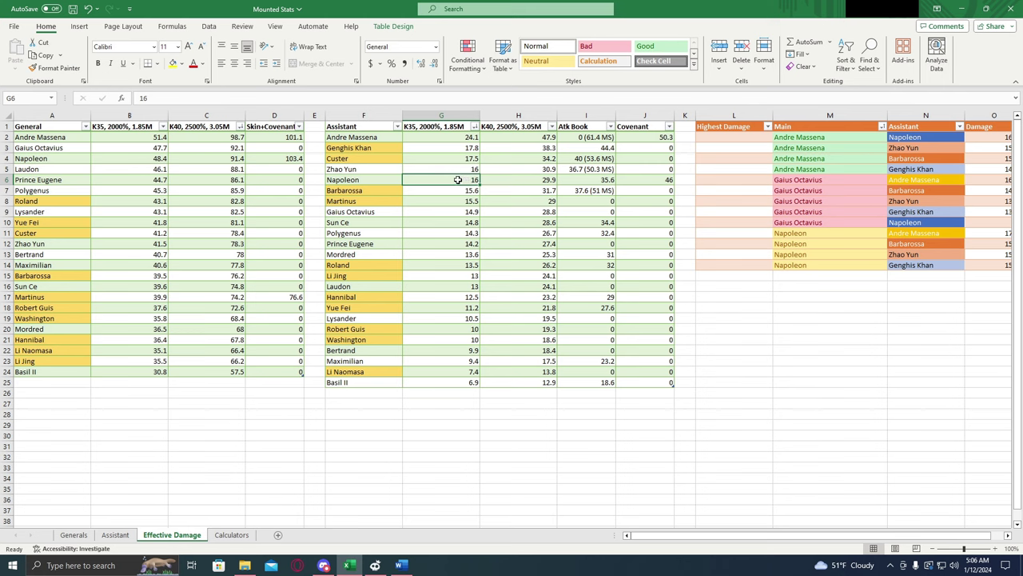
Check Napoleon's Covenant value in the Assistant table and compare Napoleon's K35 damage with Barbarossa's.
{"action": "left_click", "coordinate": [636, 179]}
{"action": "left_click", "coordinate": [462, 180]}
{"action": "left_click", "coordinate": [438, 191]}
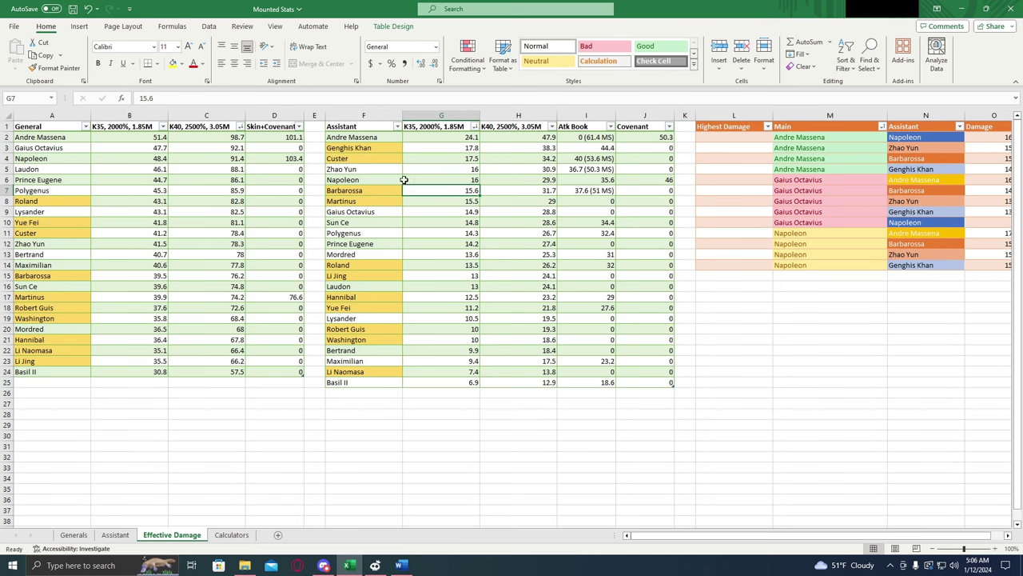
{"action": "left_click", "coordinate": [469, 180]}
{"action": "left_click", "coordinate": [443, 190]}
Review the Assistant table's last and first entries, Basil II and Andre Massena, and compare Andre Massena's K35 damage with Genghis Khan's.
{"action": "left_click", "coordinate": [368, 382]}
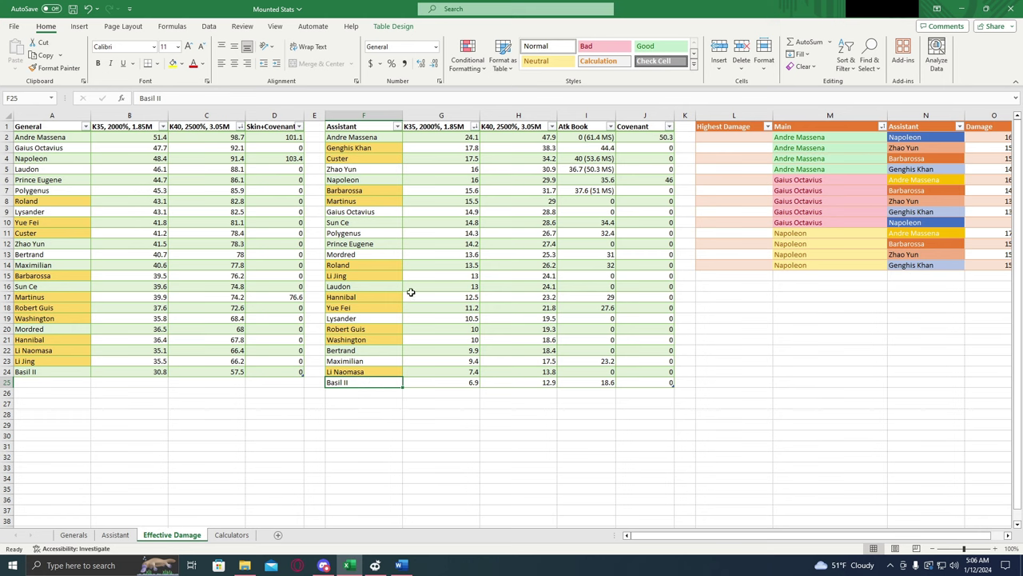
{"action": "left_click", "coordinate": [382, 138]}
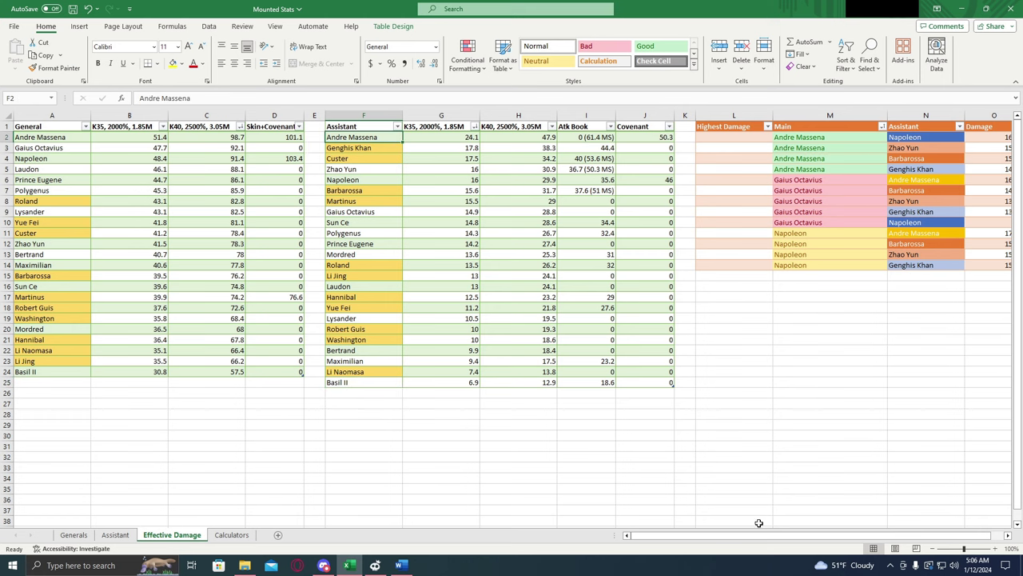
{"action": "left_click_drag", "start_coordinate": [757, 535], "coordinate": [783, 535]}
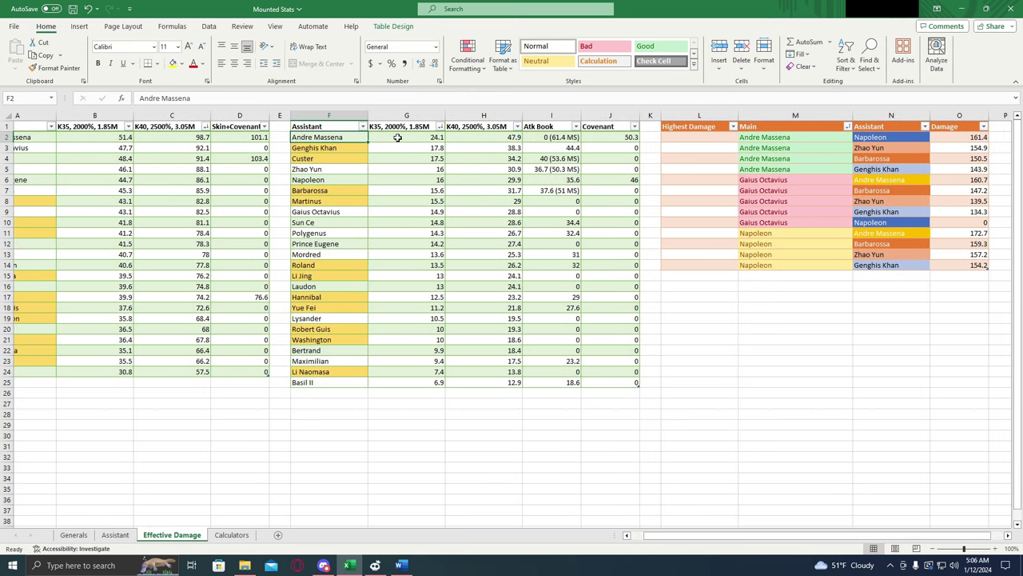
{"action": "left_click", "coordinate": [397, 138]}
{"action": "left_click", "coordinate": [432, 151]}
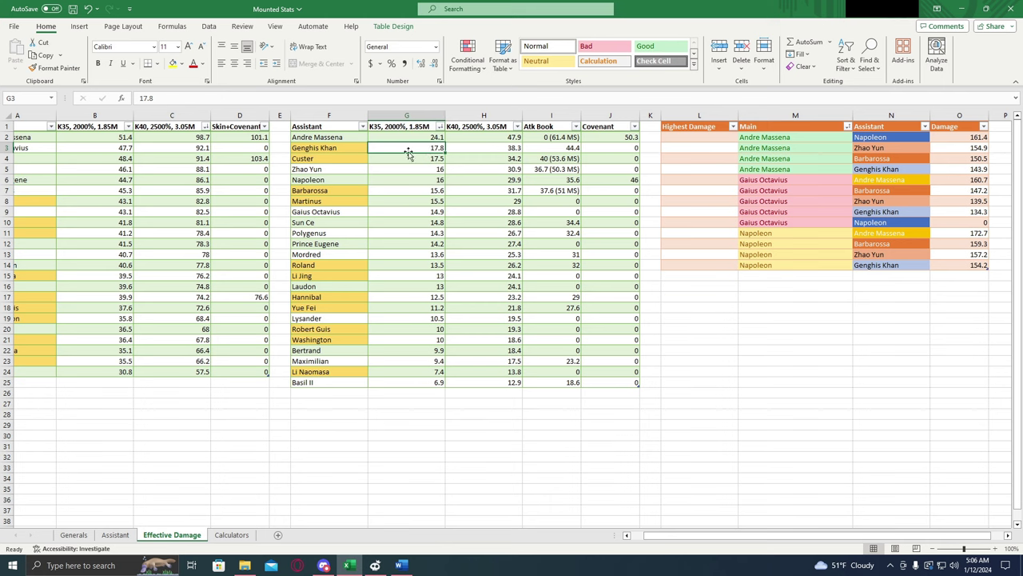
{"action": "left_click_drag", "start_coordinate": [427, 142], "coordinate": [425, 138]}
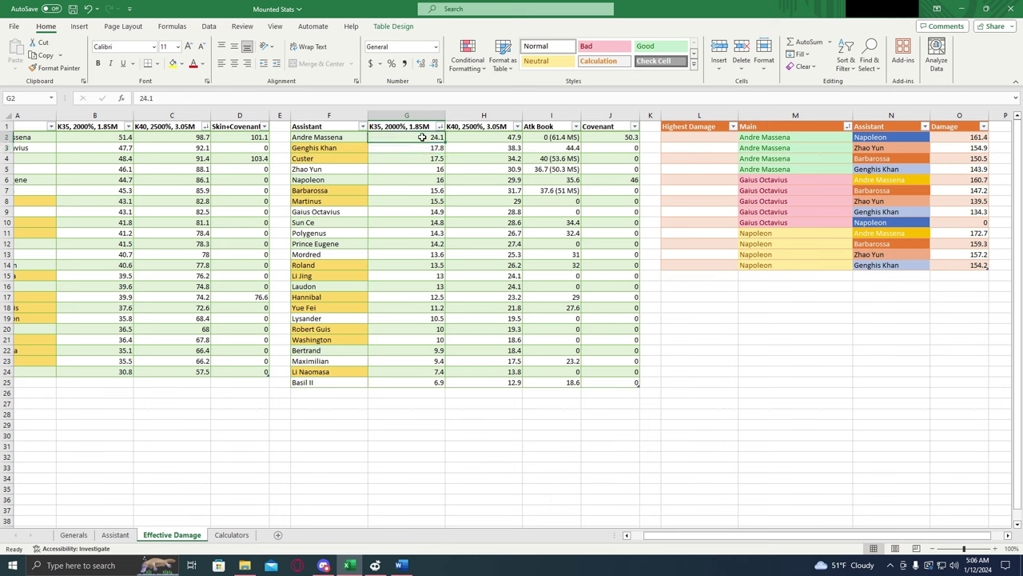
Sort the Assistant table by K40, 2500%, 3.05M from largest to smallest and examine Andre Massena's, Genghis Khan's and Custer's K40 damage.
{"action": "left_click", "coordinate": [518, 126]}
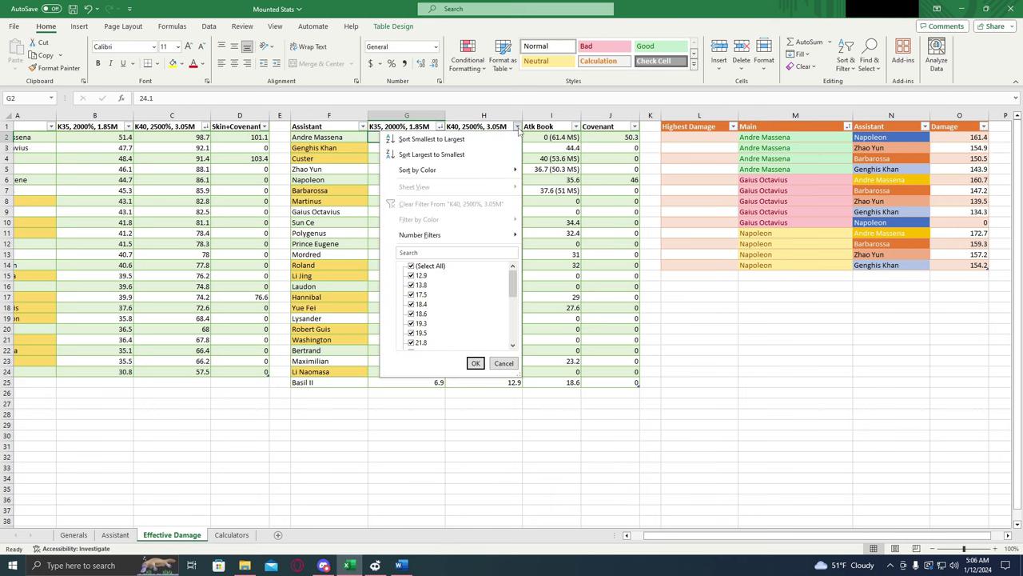
{"action": "left_click", "coordinate": [464, 155]}
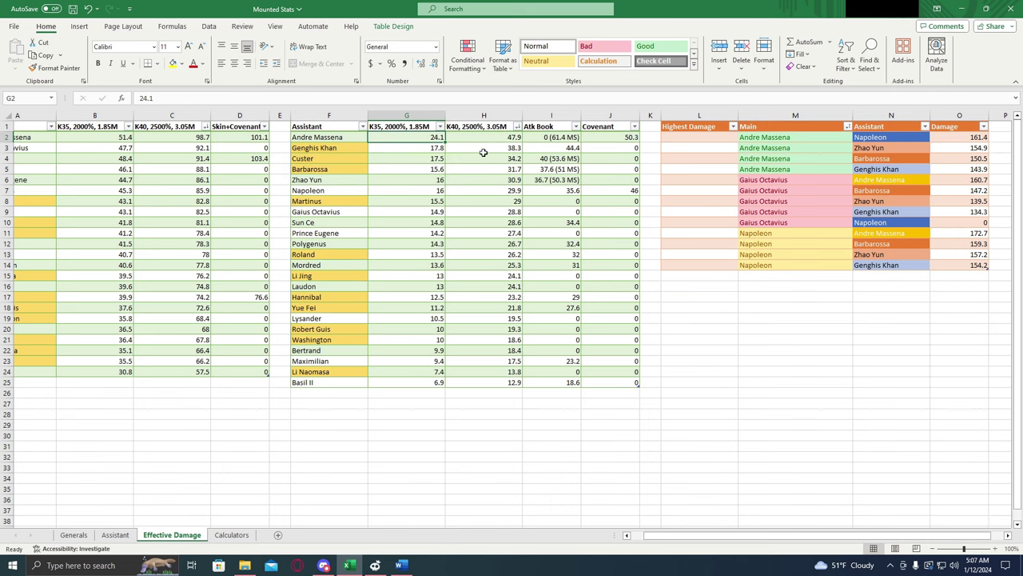
{"action": "left_click", "coordinate": [484, 140]}
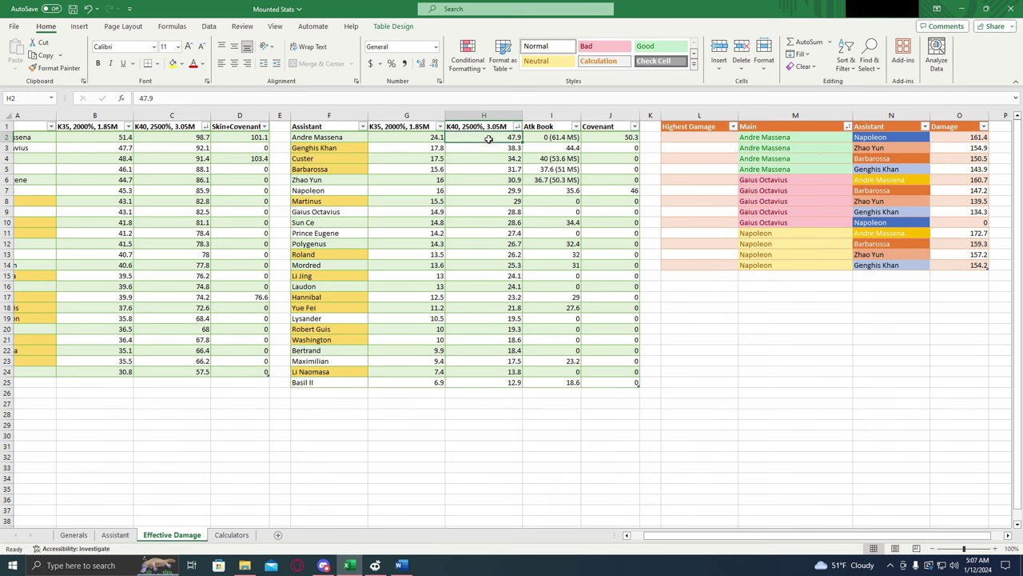
{"action": "left_click", "coordinate": [498, 151]}
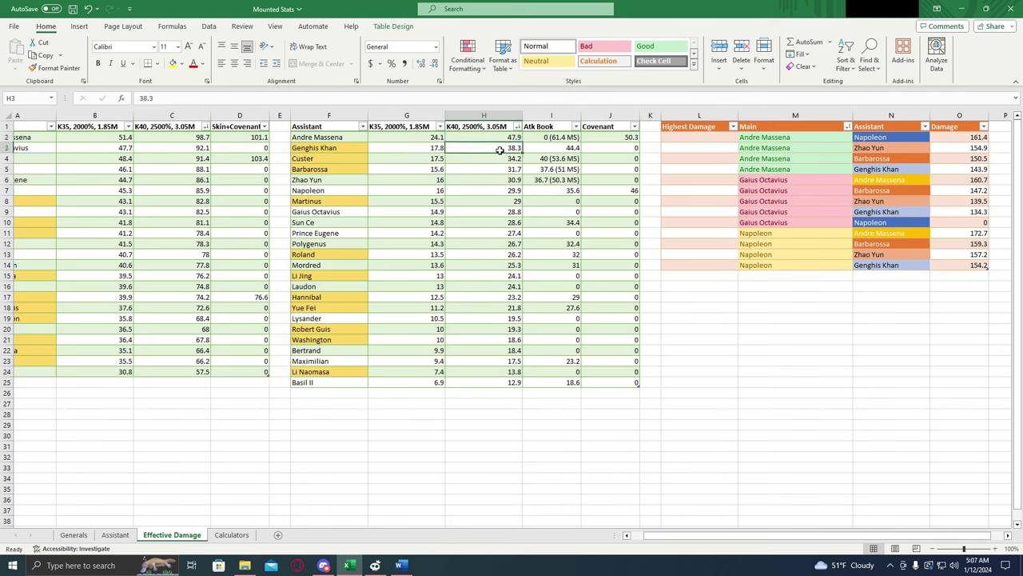
{"action": "left_click", "coordinate": [495, 160]}
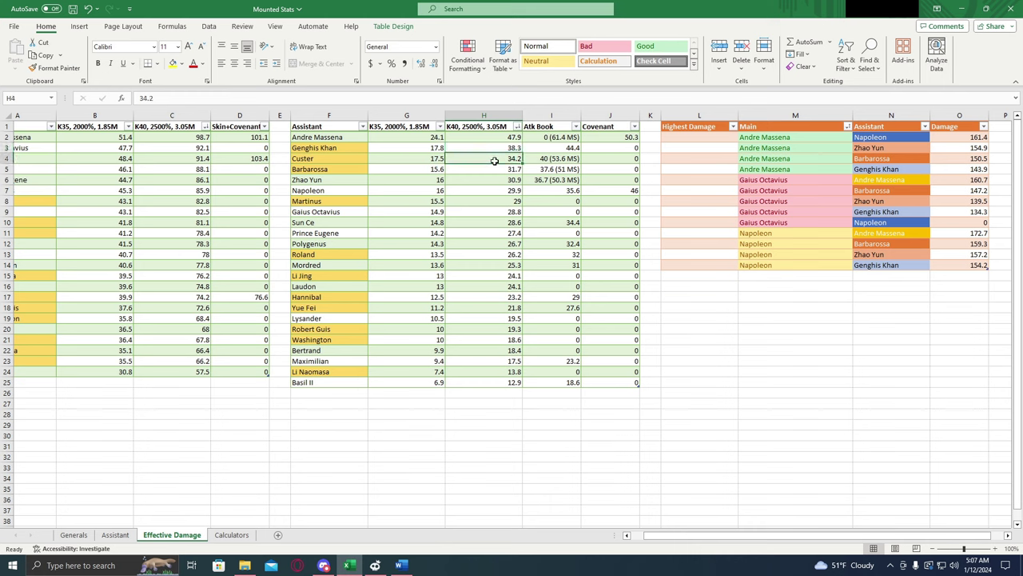
{"action": "left_click", "coordinate": [491, 151]}
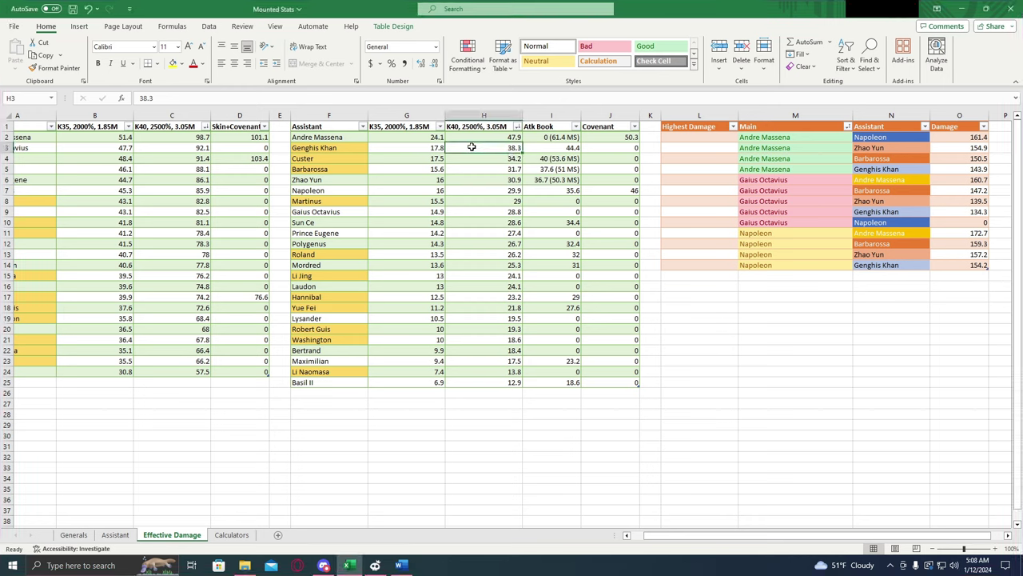
Compare the K40 damage of Custer and Genghis Khan, followed by Barbarossa, Zhao Yun and Napoleon, in the Assistant table.
{"action": "left_click", "coordinate": [478, 159]}
{"action": "left_click", "coordinate": [477, 147]}
{"action": "left_click", "coordinate": [476, 157]}
{"action": "left_click", "coordinate": [477, 148]}
{"action": "left_click", "coordinate": [477, 169]}
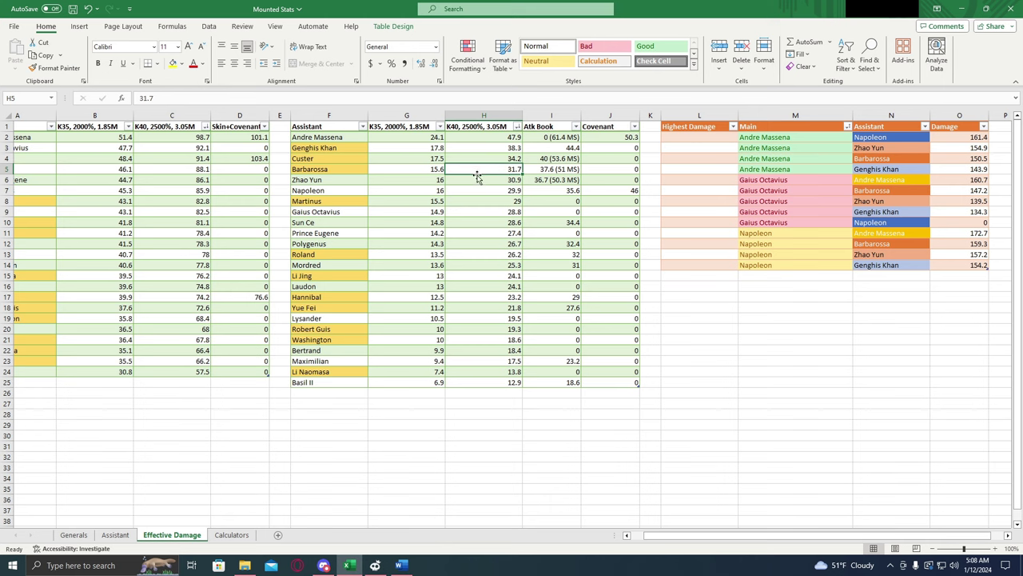
{"action": "left_click", "coordinate": [473, 182]}
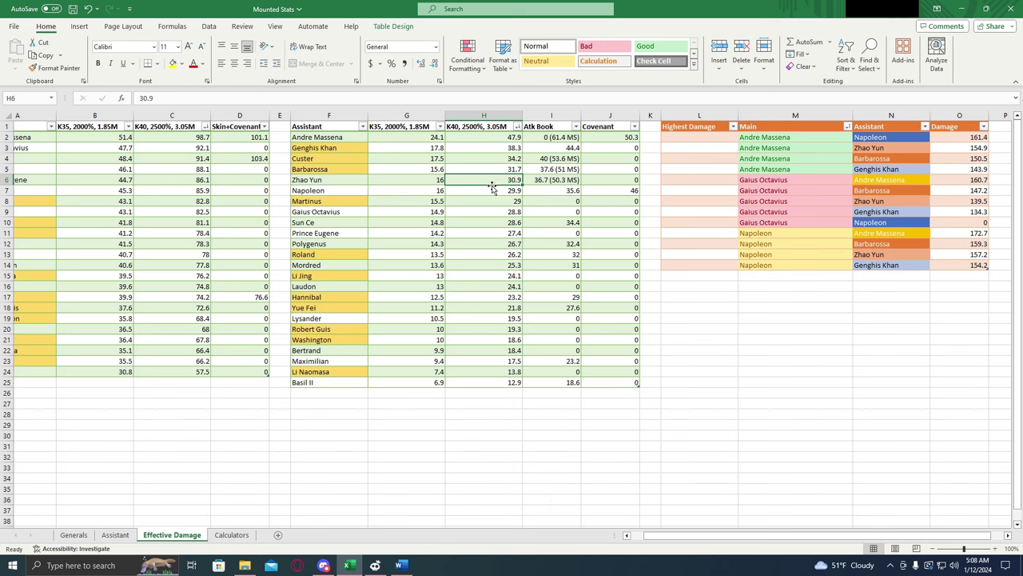
{"action": "left_click", "coordinate": [485, 188]}
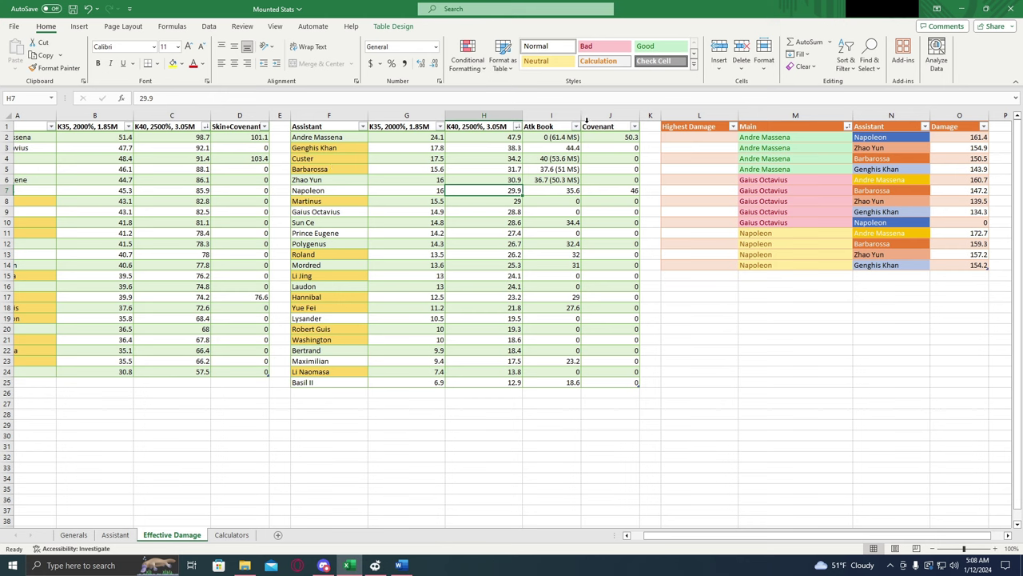
Try to rank the Assistant table by Atk Book from largest to smallest and inspect Custer's and Andre Massena's entries.
{"action": "left_click", "coordinate": [576, 126]}
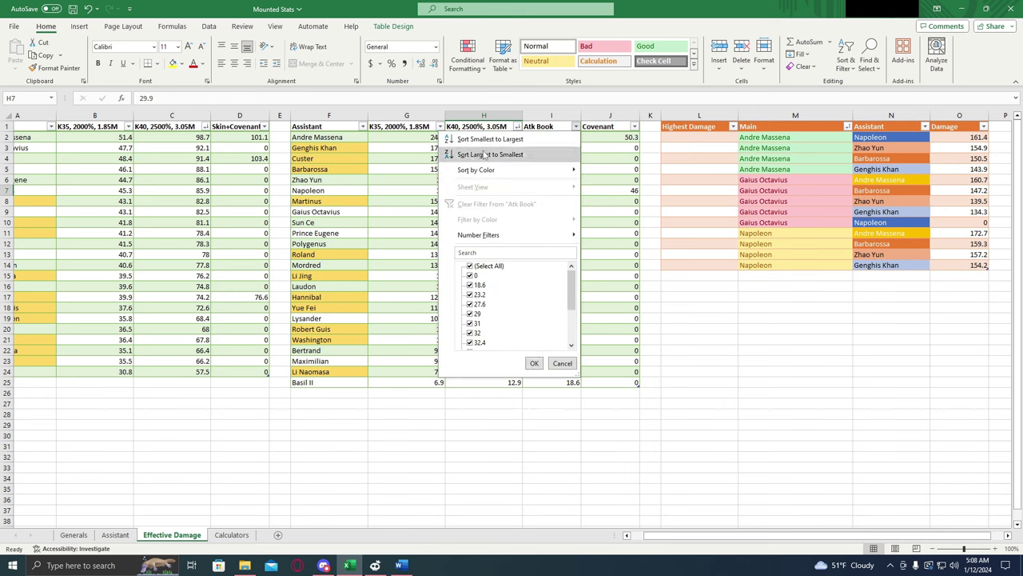
{"action": "left_click", "coordinate": [491, 152]}
{"action": "left_click", "coordinate": [555, 140]}
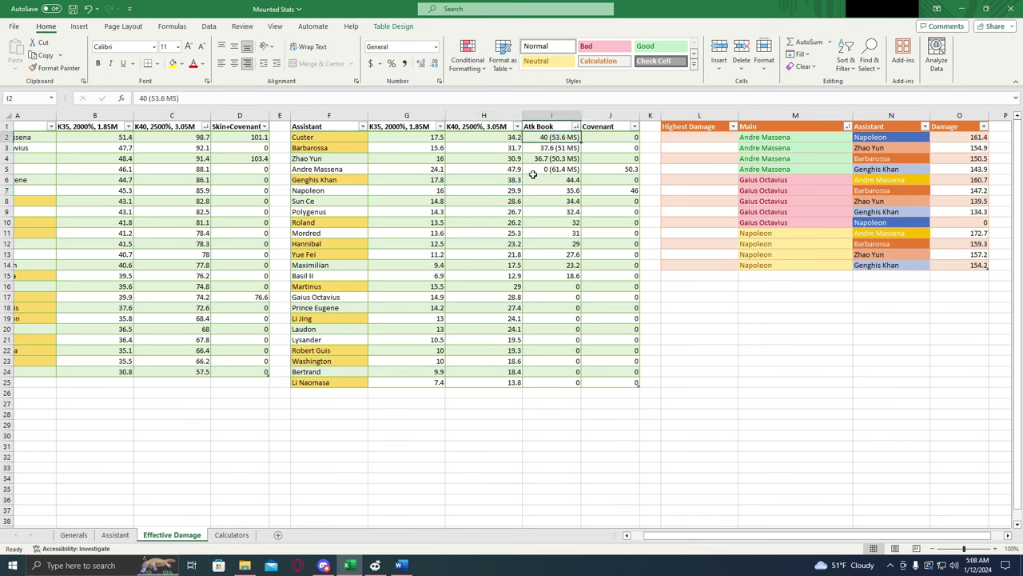
{"action": "left_click", "coordinate": [524, 169]}
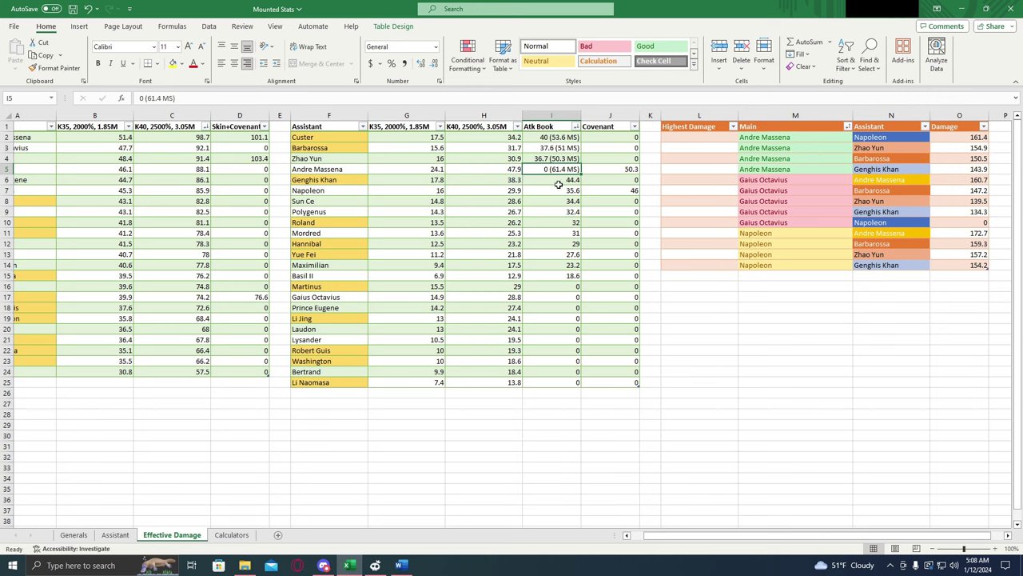
{"action": "left_click", "coordinate": [499, 169]}
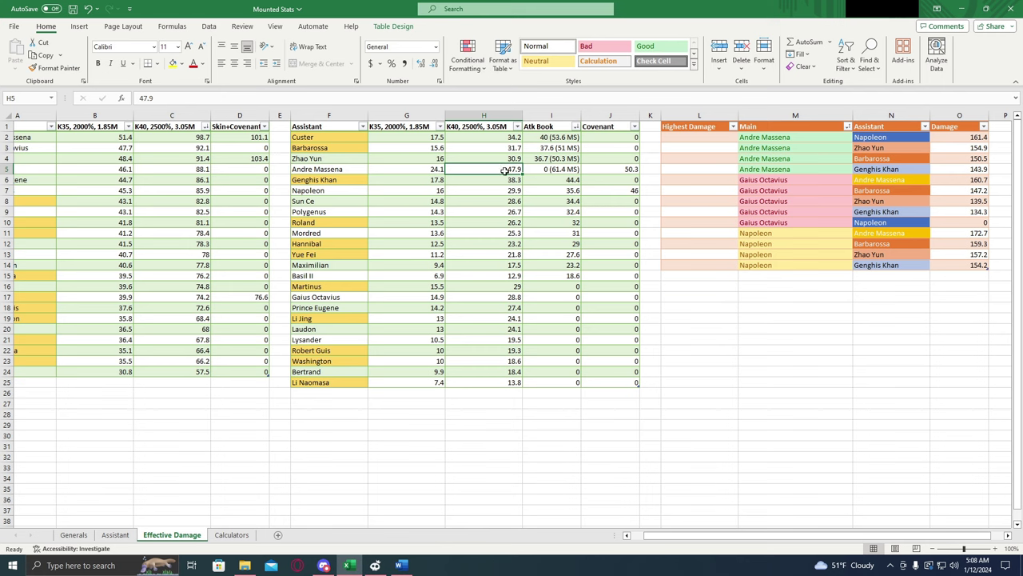
{"action": "left_click", "coordinate": [533, 137]}
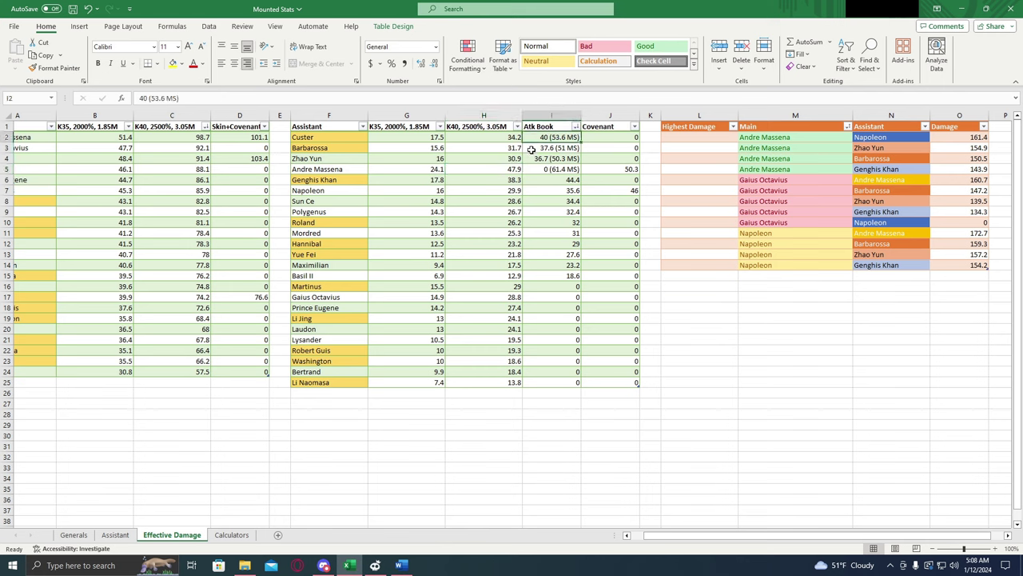
Sort the Assistant table by K40, 2500%, 3.05M from largest to smallest and examine Custer's, Barbarossa's and Zhao Yun's Atk Book values.
{"action": "left_click", "coordinate": [517, 127]}
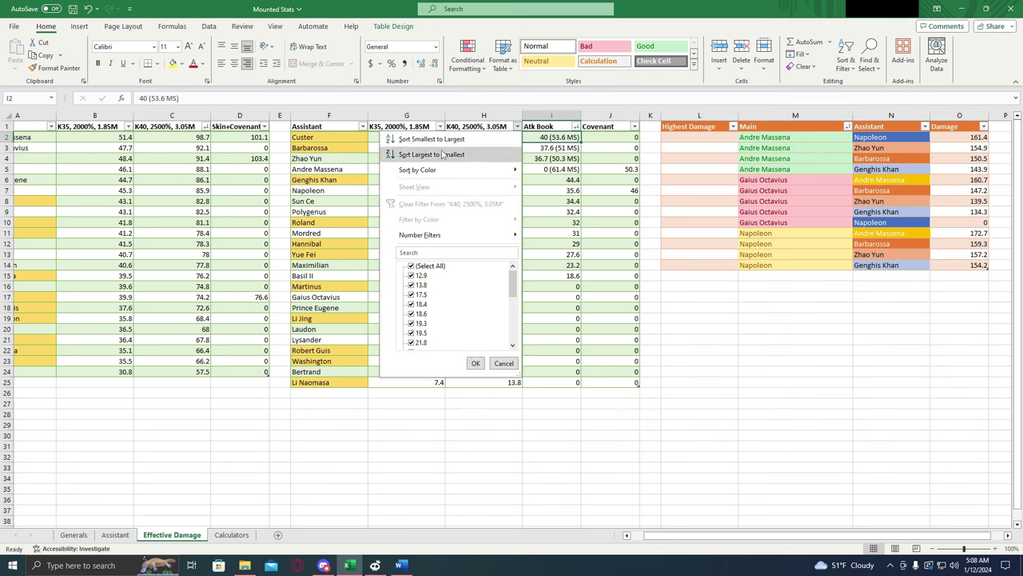
{"action": "left_click", "coordinate": [440, 157]}
{"action": "left_click", "coordinate": [541, 158]}
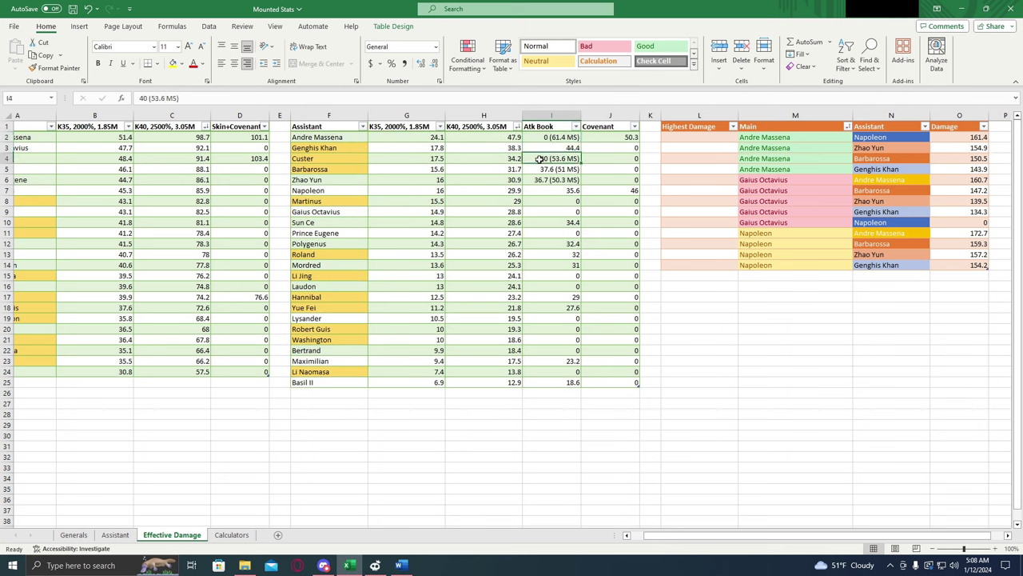
{"action": "left_click", "coordinate": [537, 169]}
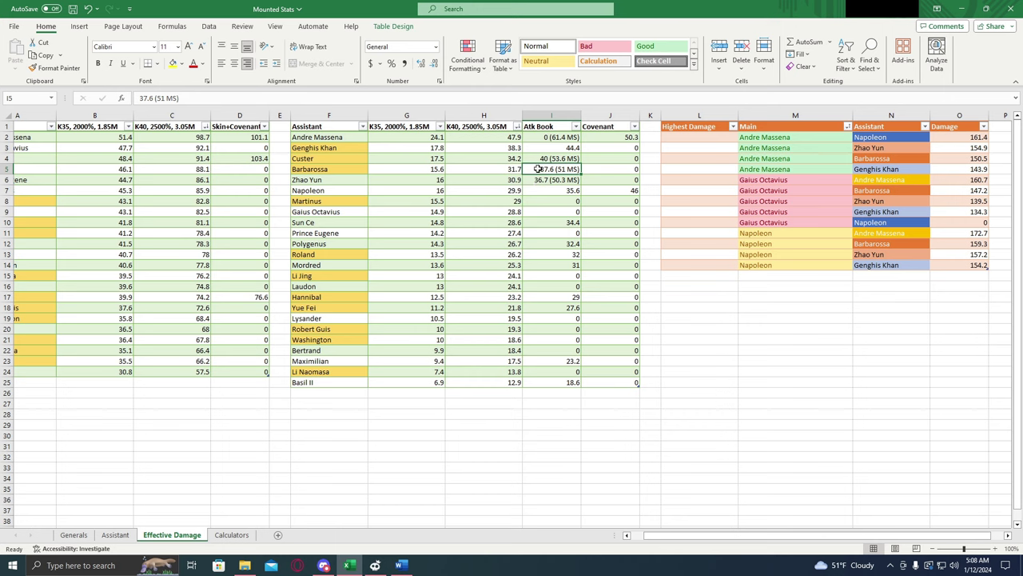
{"action": "left_click", "coordinate": [534, 180]}
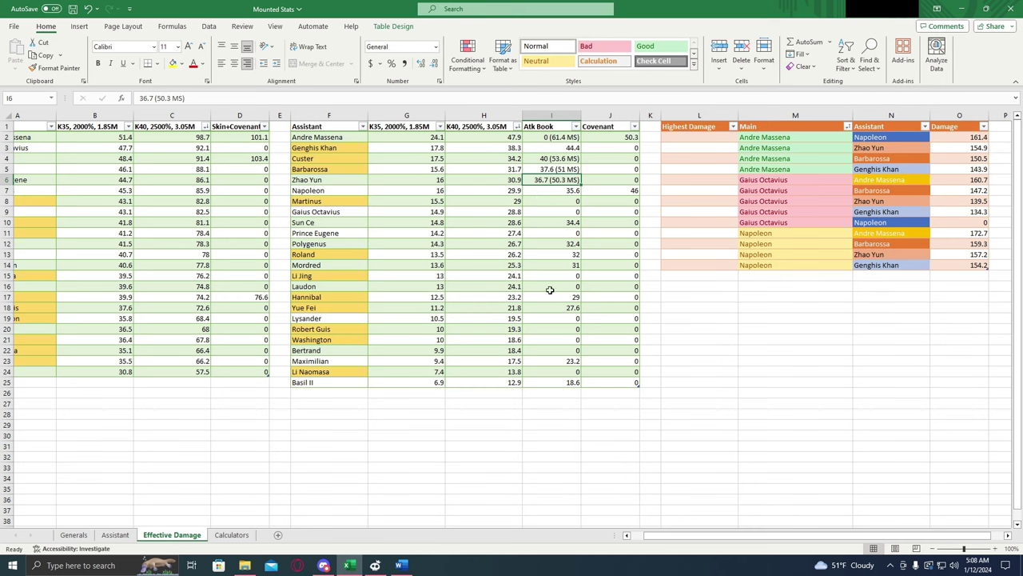
Compare Genghis Khan's Atk Book value with Andre Massena's K40 and Atk Book values and Custer's Atk Book value, leaving the data unchanged.
{"action": "left_click", "coordinate": [541, 148]}
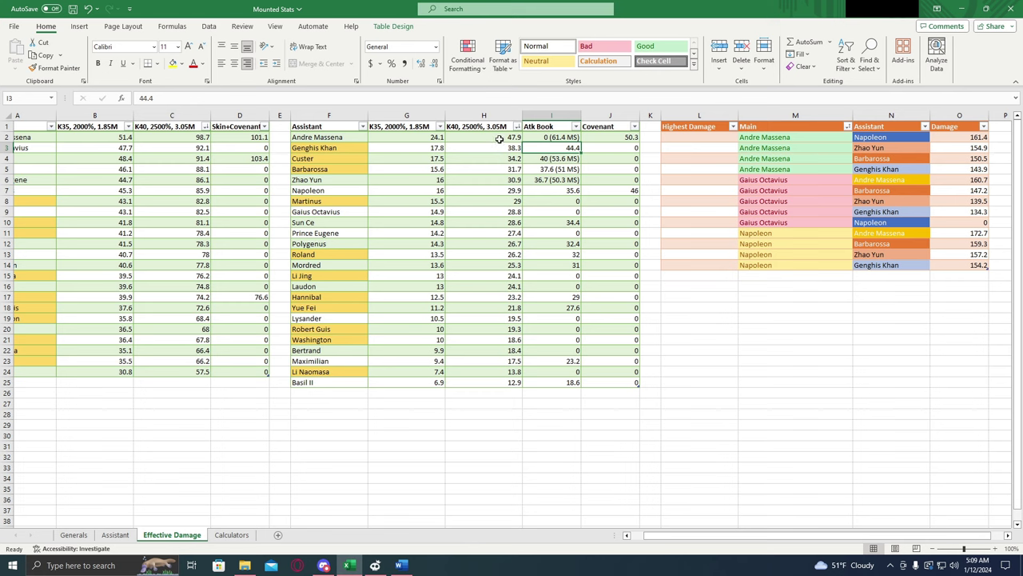
{"action": "left_click", "coordinate": [498, 139]}
{"action": "left_click", "coordinate": [529, 148]}
{"action": "left_click", "coordinate": [543, 137]}
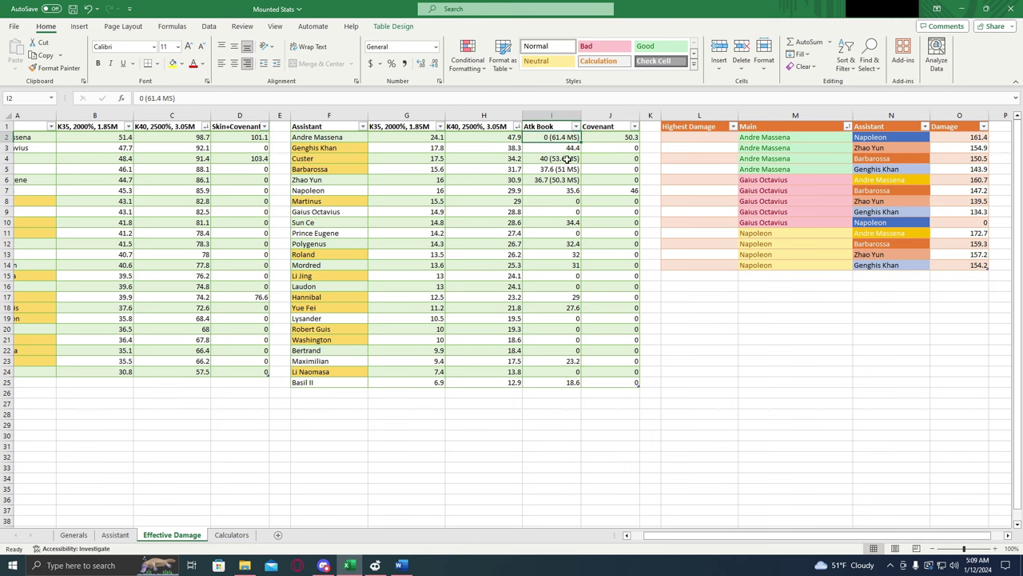
{"action": "left_click", "coordinate": [566, 158]}
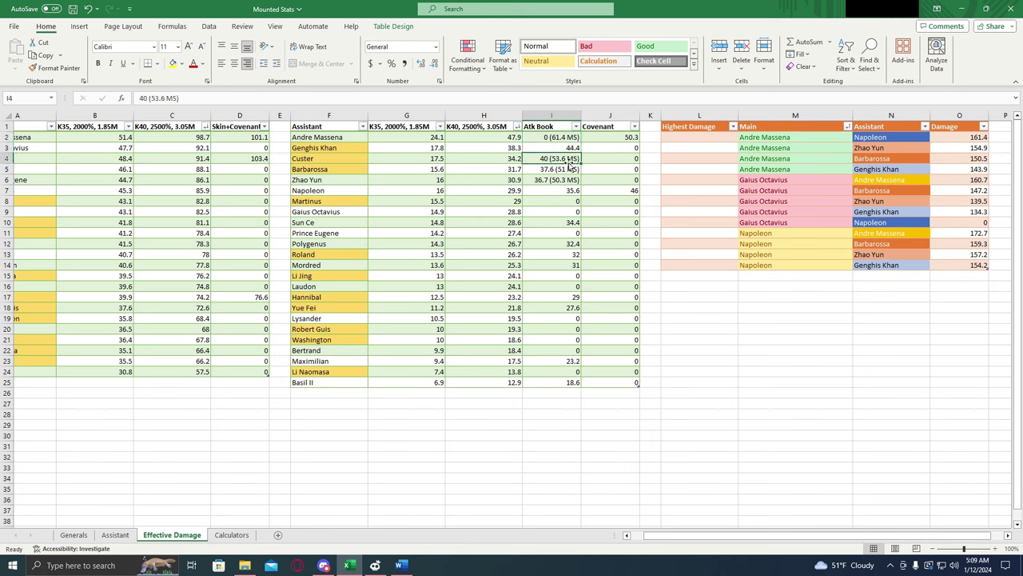
{"action": "left_click_drag", "start_coordinate": [562, 158], "coordinate": [565, 152]}
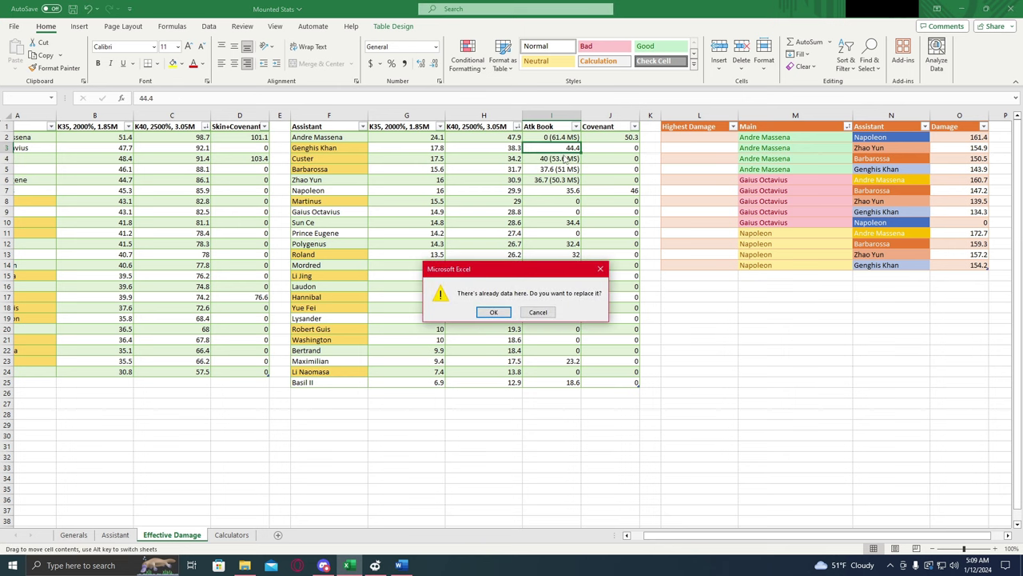
{"action": "left_click", "coordinate": [552, 312]}
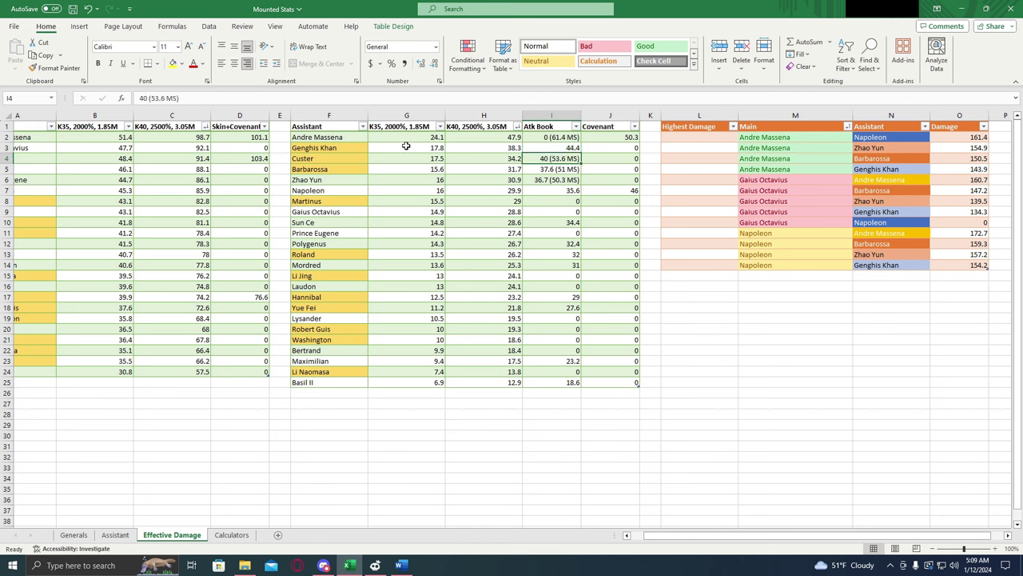
Locate Genghis Khan in the Assistant table and compare the Atk Book values of Custer, Barbarossa and Zhao Yun.
{"action": "left_click", "coordinate": [364, 150]}
{"action": "left_click", "coordinate": [532, 160]}
{"action": "left_click", "coordinate": [545, 168]}
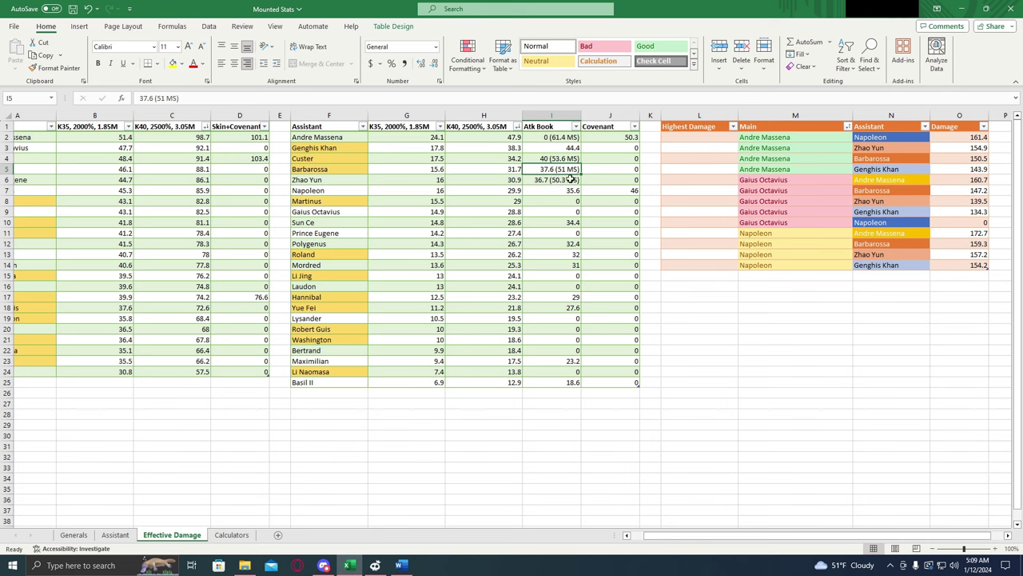
{"action": "left_click", "coordinate": [563, 180]}
{"action": "left_click", "coordinate": [546, 169]}
{"action": "left_click", "coordinate": [350, 173]}
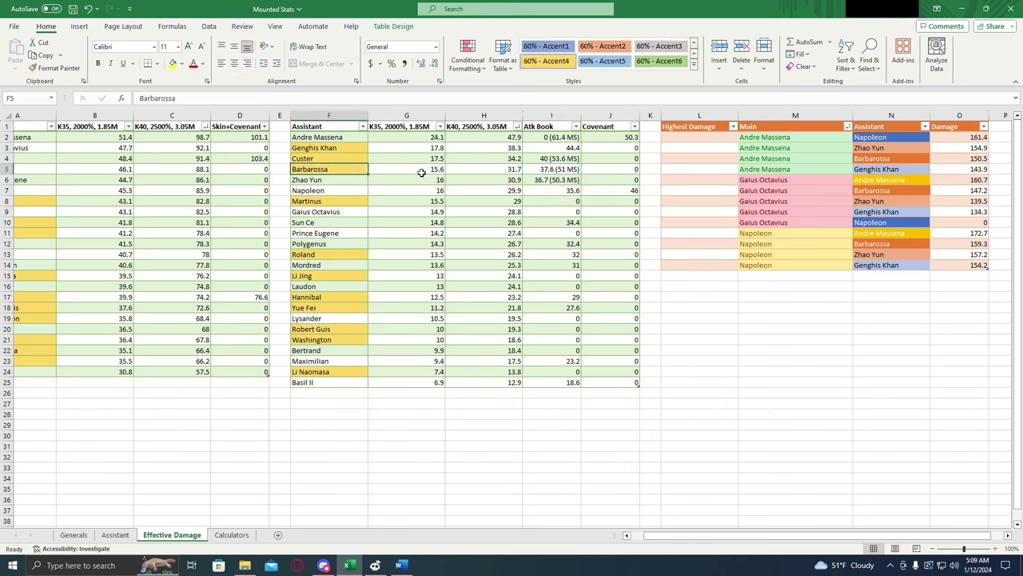
Compare Barbarossa's Atk Book value with Andre Massena's in the Assistant table.
{"action": "left_click", "coordinate": [535, 169]}
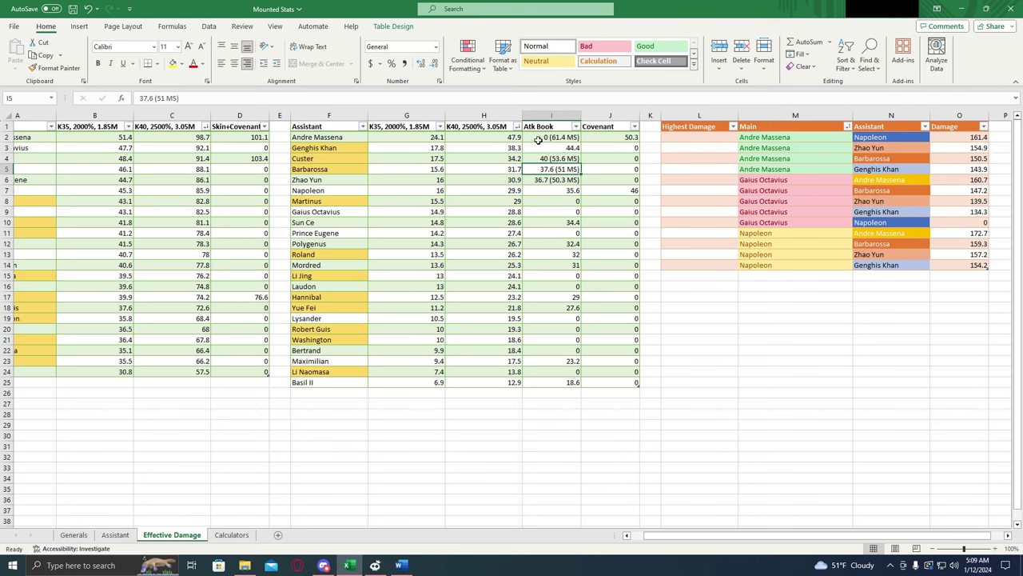
{"action": "left_click", "coordinate": [535, 138]}
{"action": "left_click", "coordinate": [537, 169]}
{"action": "left_click", "coordinate": [358, 138]}
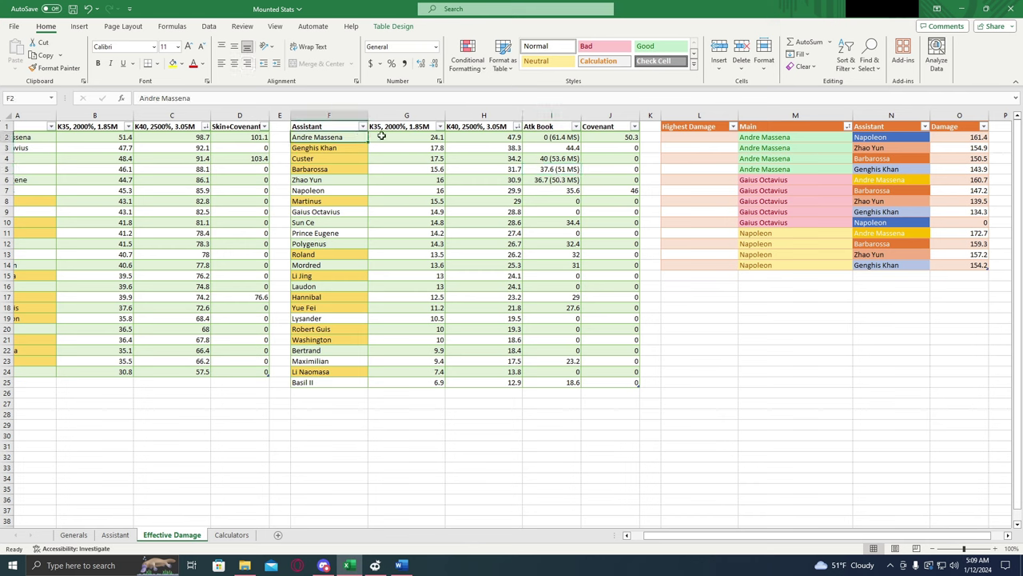
{"action": "left_click", "coordinate": [342, 171]}
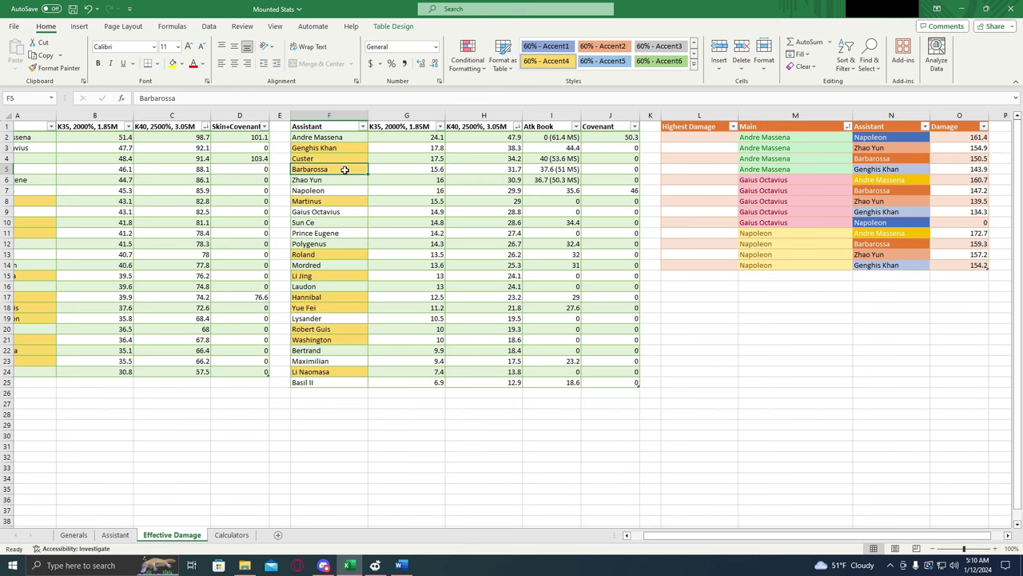
{"action": "left_click", "coordinate": [526, 170]}
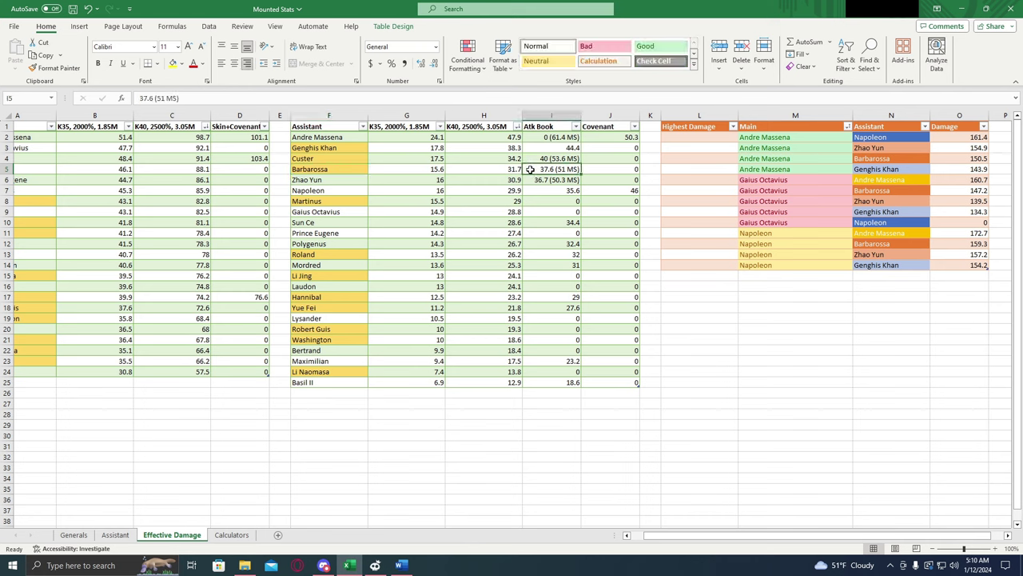
Compare the Atk Book values of Genghis Khan, Zhao Yun, Barbarossa and Custer in the Assistant table.
{"action": "left_click", "coordinate": [540, 147]}
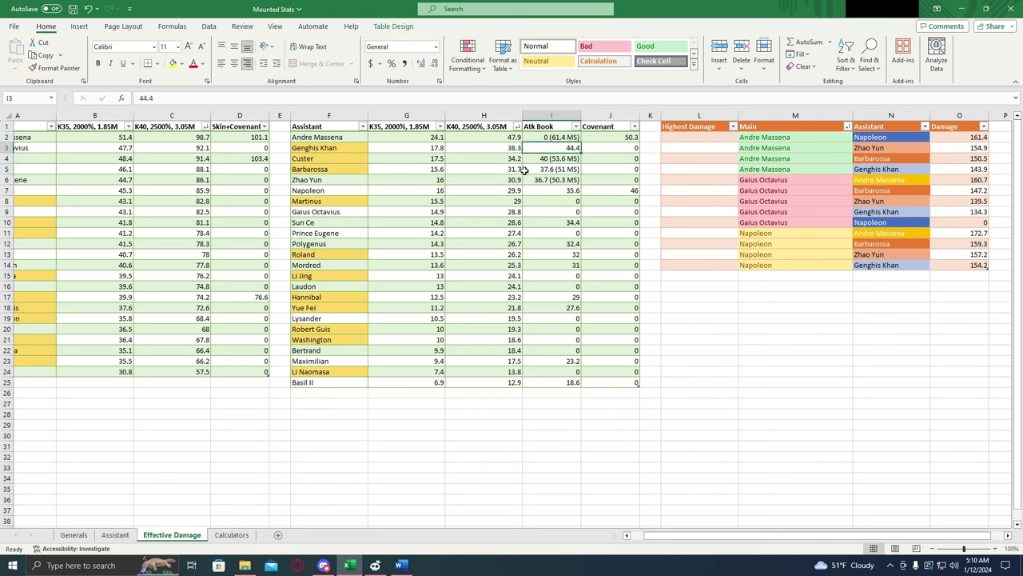
{"action": "left_click", "coordinate": [534, 181]}
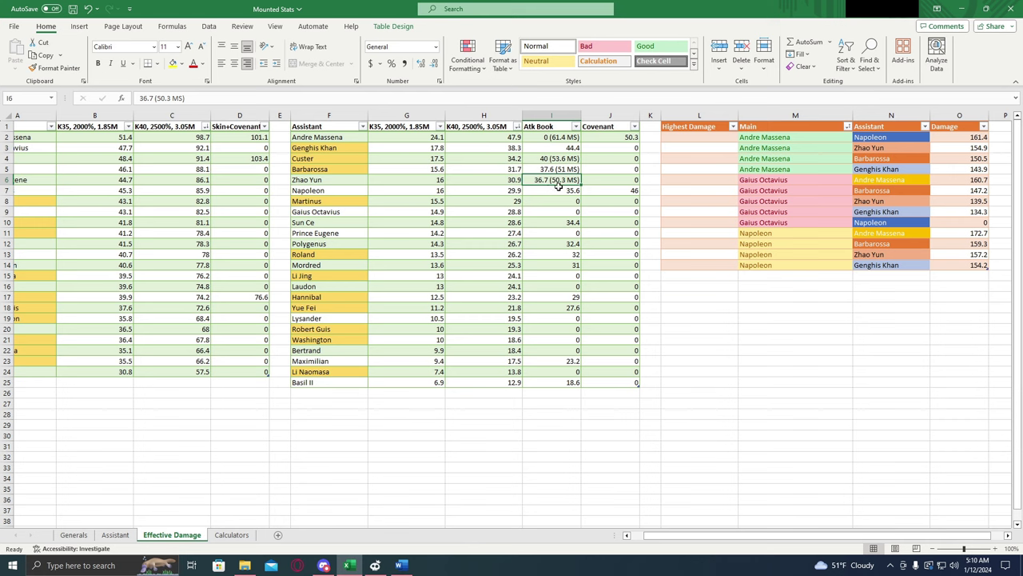
{"action": "left_click", "coordinate": [541, 168]}
{"action": "left_click", "coordinate": [541, 159]}
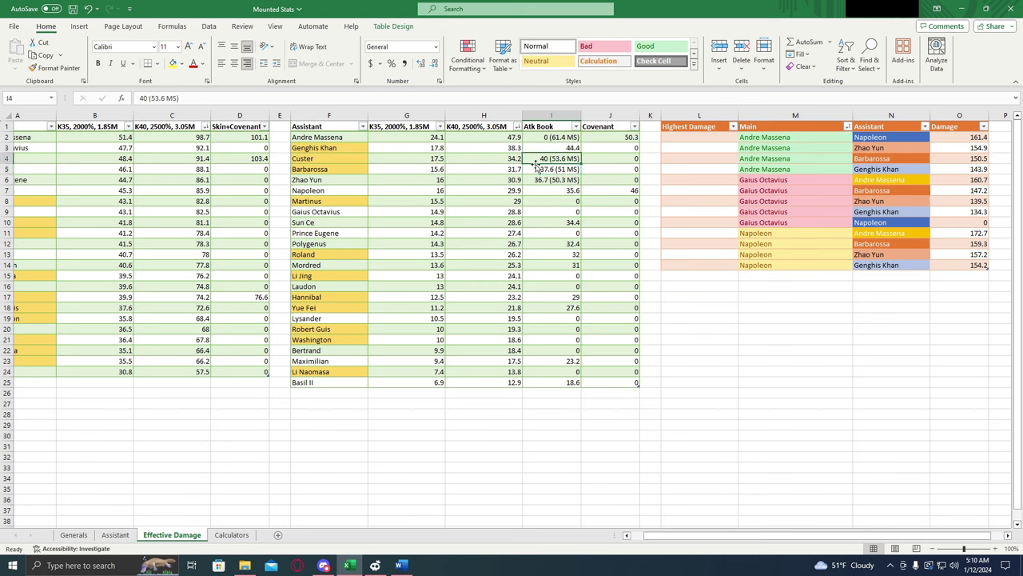
{"action": "left_click", "coordinate": [336, 158]}
{"action": "key", "text": "ctrl+c"}
{"action": "left_click", "coordinate": [542, 158]}
Sort the Assistant table by Covenant from largest to smallest and examine Andre Massena's and Napoleon's Covenant values.
{"action": "left_click", "coordinate": [634, 127]}
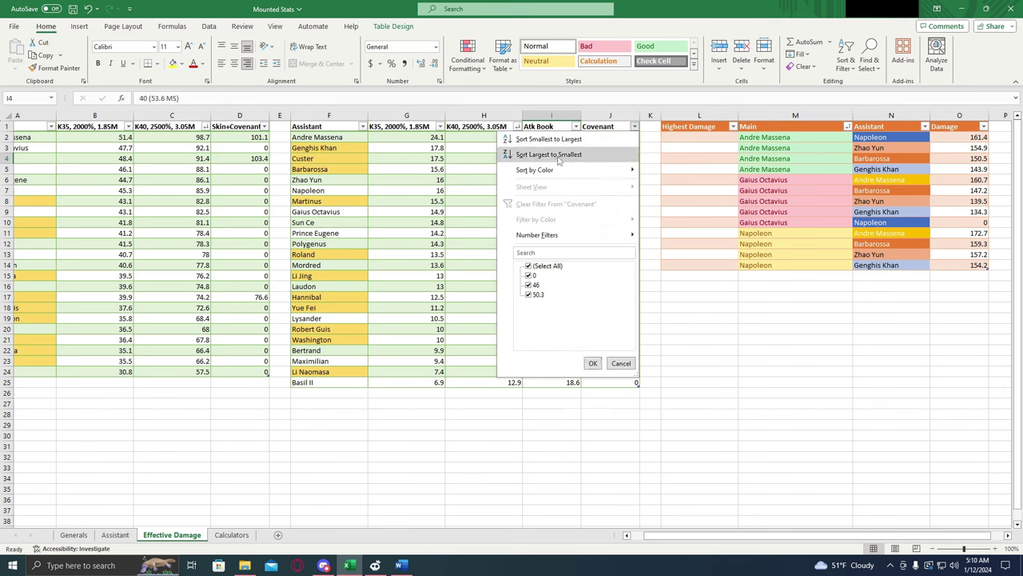
{"action": "left_click", "coordinate": [559, 155]}
{"action": "left_click", "coordinate": [605, 136]}
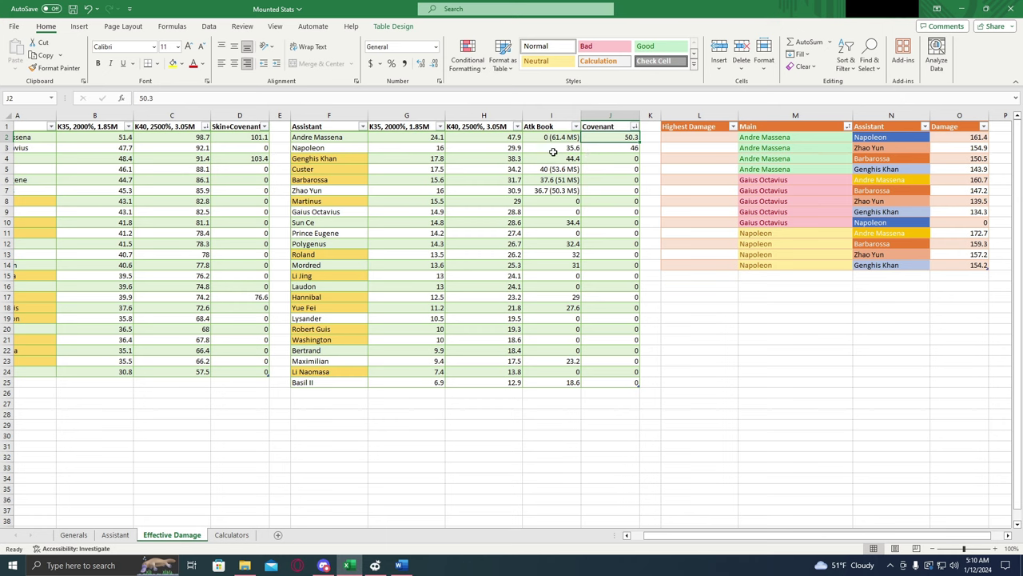
{"action": "left_click", "coordinate": [596, 148]}
{"action": "left_click", "coordinate": [327, 148]}
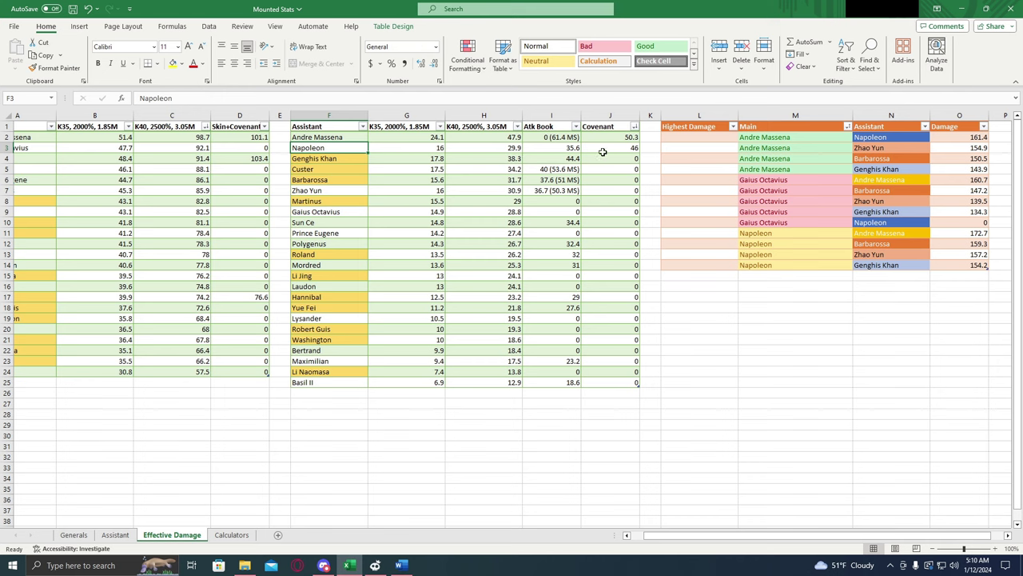
{"action": "left_click", "coordinate": [601, 149]}
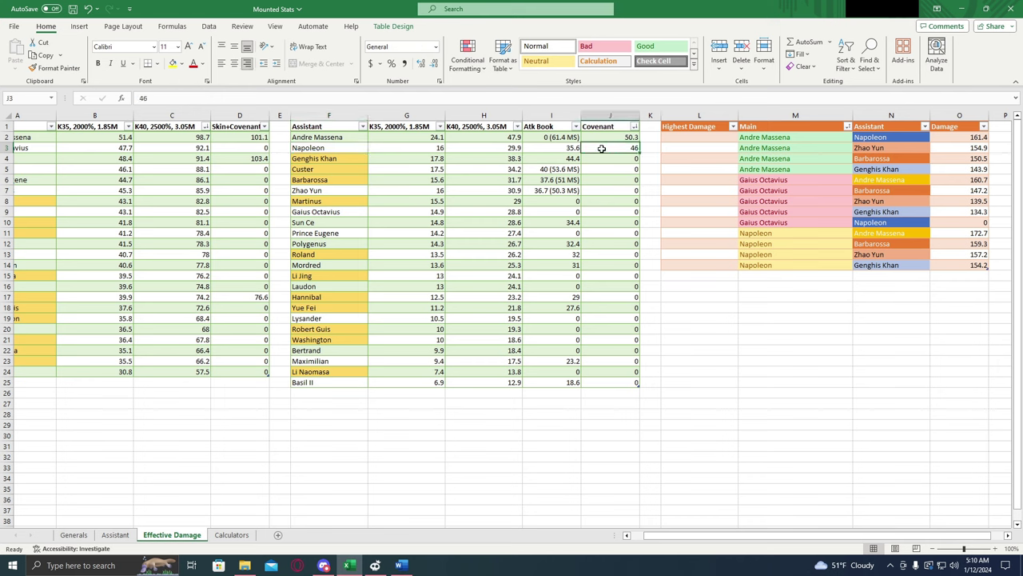
Locate Napoleon in the Assistant table and compare his Covenant value with Andre Massena's.
{"action": "left_click", "coordinate": [371, 149]}
{"action": "left_click", "coordinate": [364, 149]}
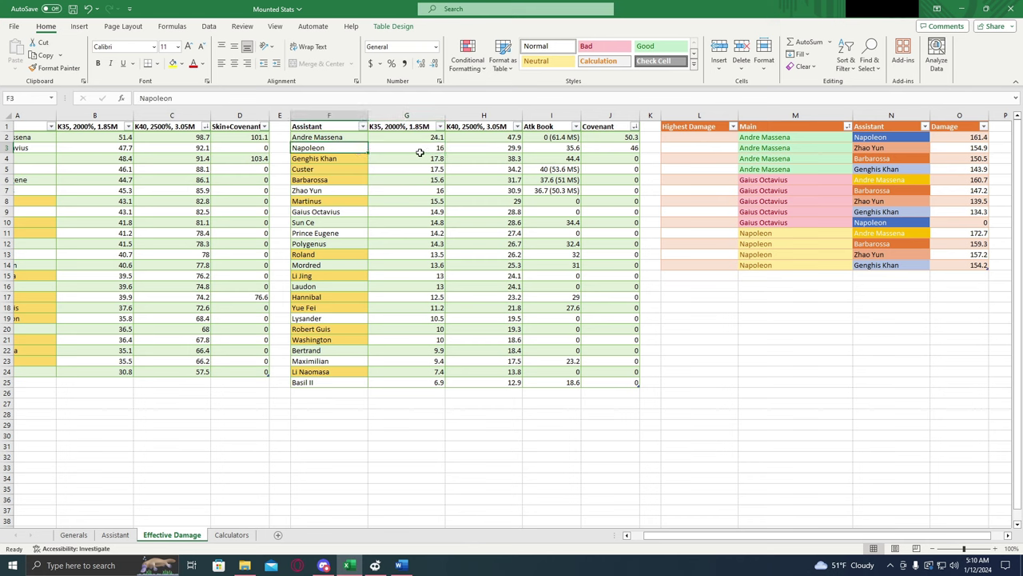
{"action": "left_click", "coordinate": [600, 151]}
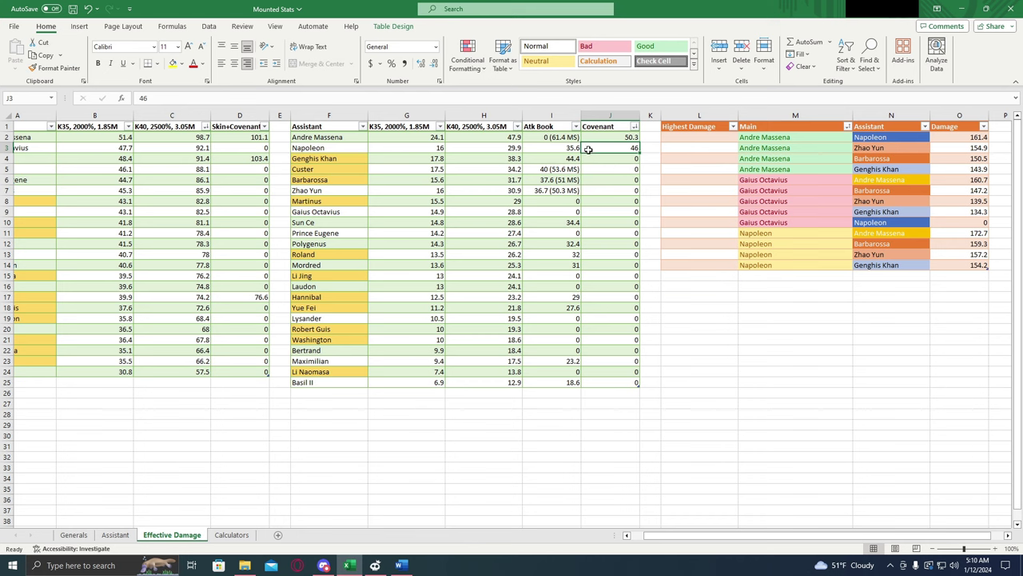
{"action": "left_click", "coordinate": [617, 139]}
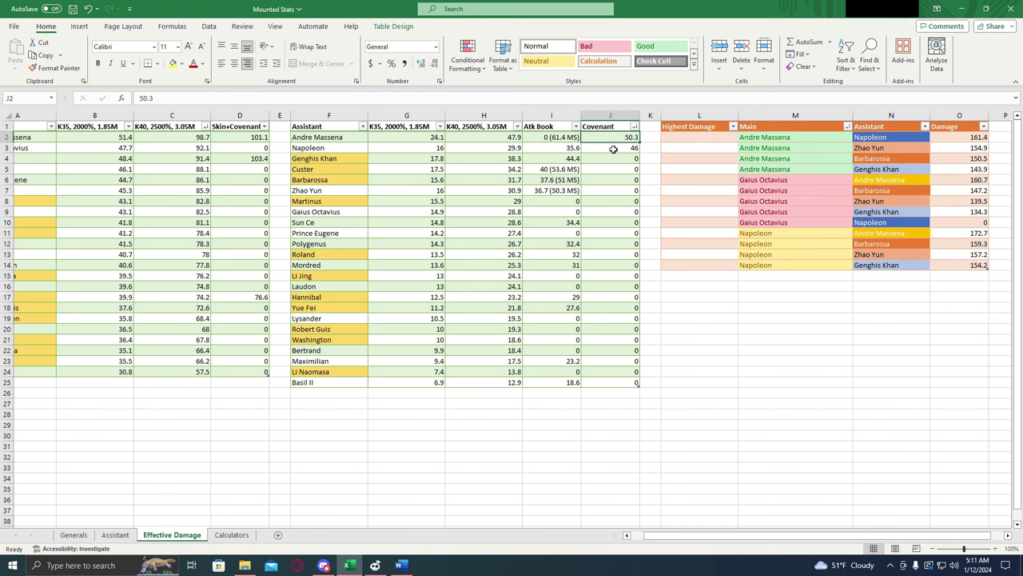
{"action": "left_click", "coordinate": [614, 149]}
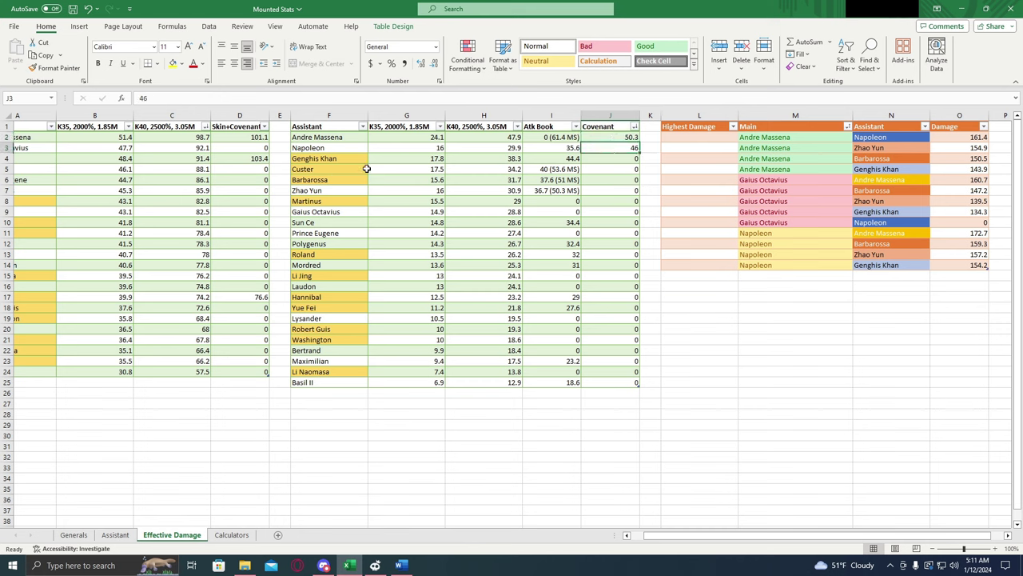
{"action": "left_click", "coordinate": [355, 149]}
{"action": "left_click", "coordinate": [598, 149]}
{"action": "left_click", "coordinate": [326, 146]}
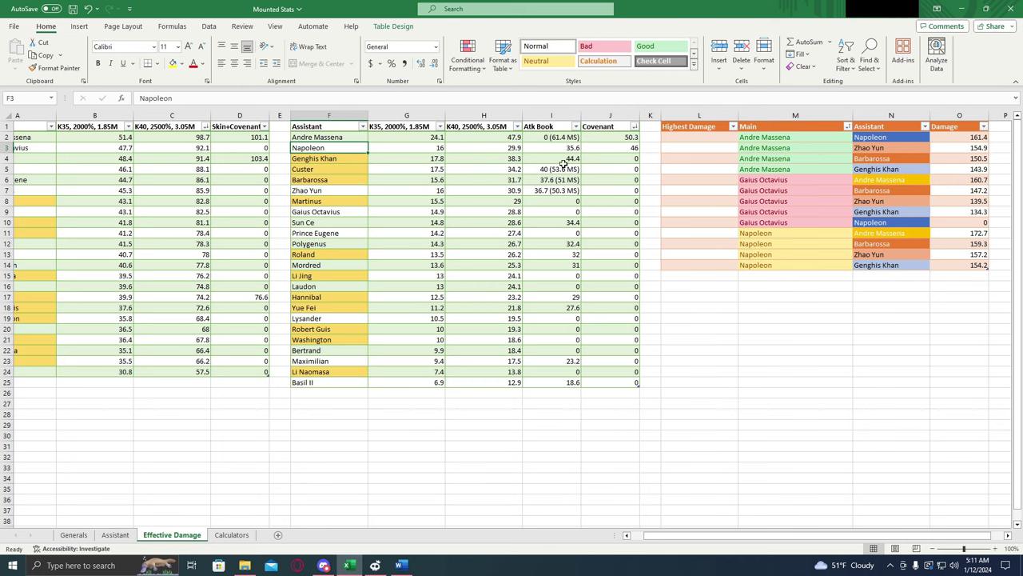
{"action": "left_click", "coordinate": [627, 150]}
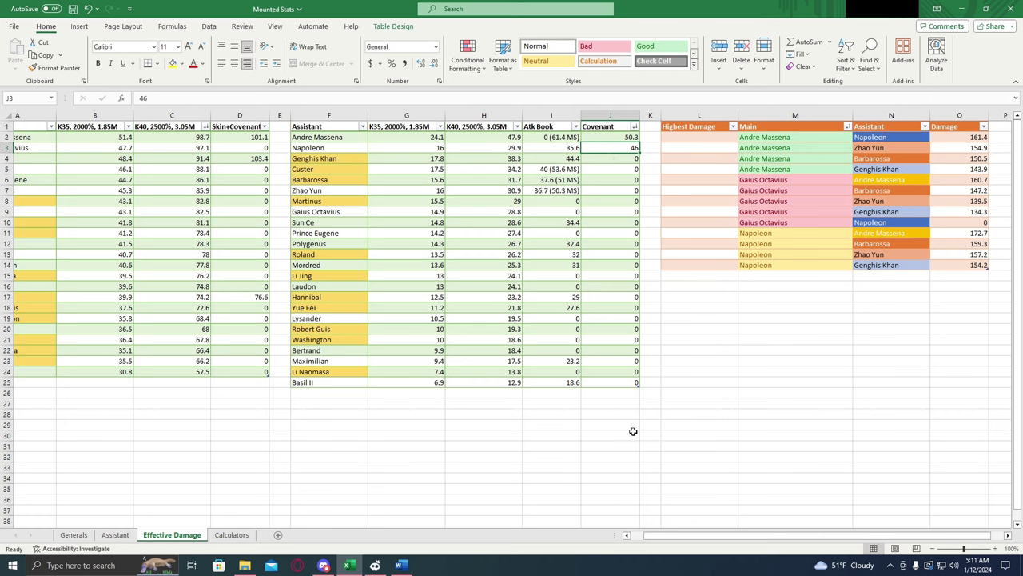
{"action": "left_click", "coordinate": [603, 138]}
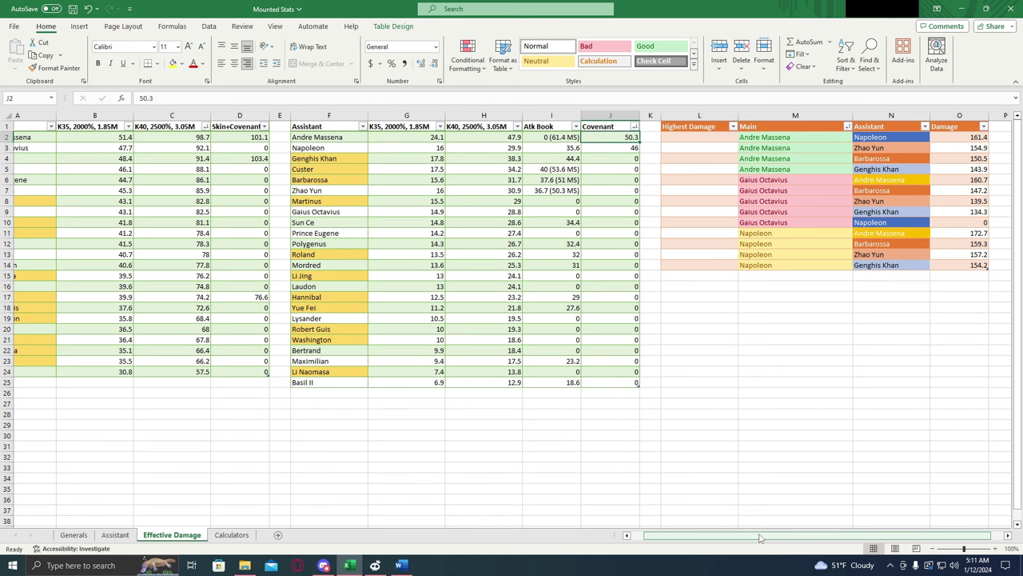
Sort the Assistant table by K40, 2500%, 3.05M from largest to smallest and examine Andre Massena's general and Genghis Khan's assistant K40 values.
{"action": "left_click_drag", "start_coordinate": [760, 537], "coordinate": [803, 548]}
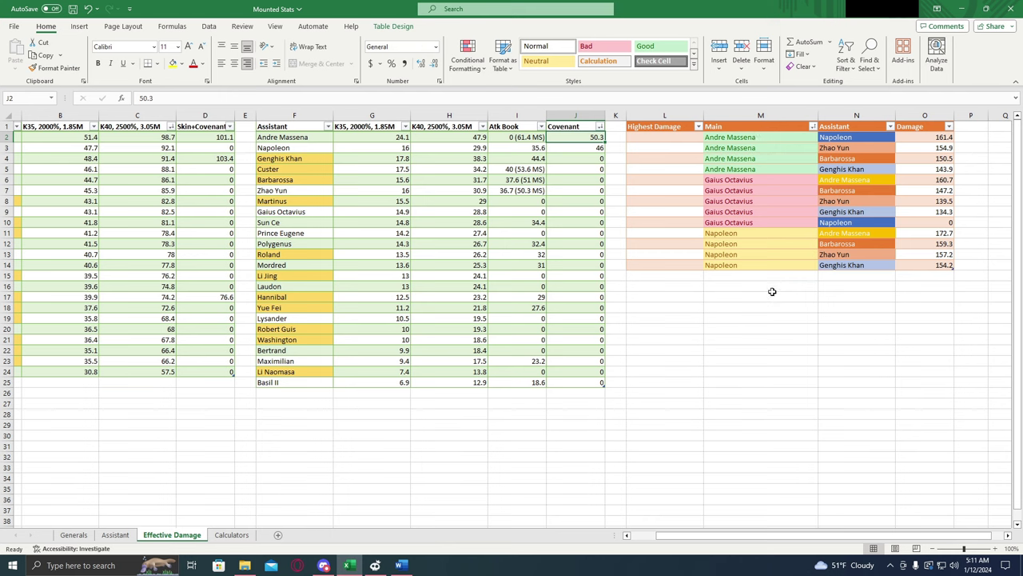
{"action": "left_click", "coordinate": [763, 139]}
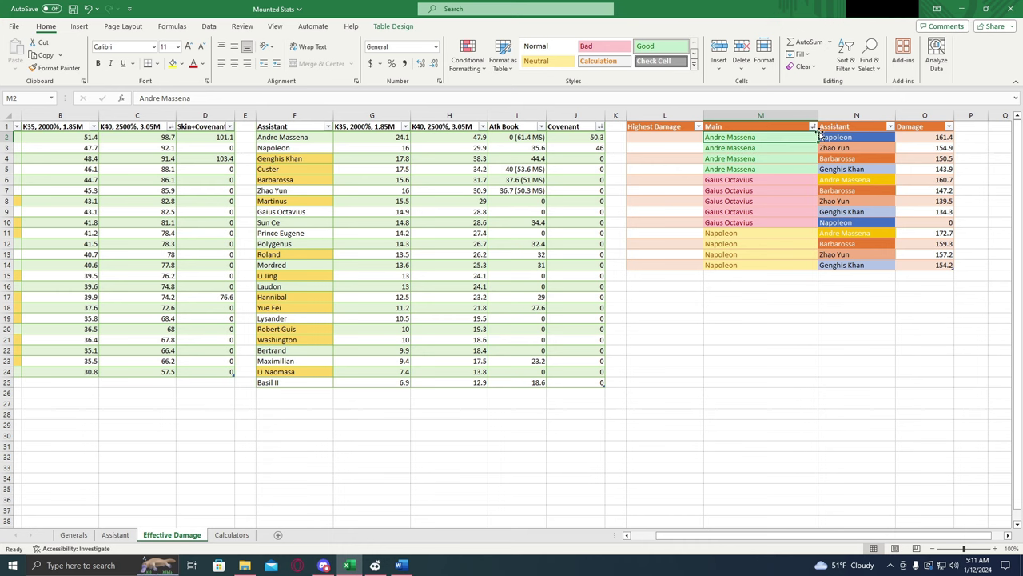
{"action": "scroll", "coordinate": [724, 521], "scroll_direction": "left", "scroll_amount": 2}
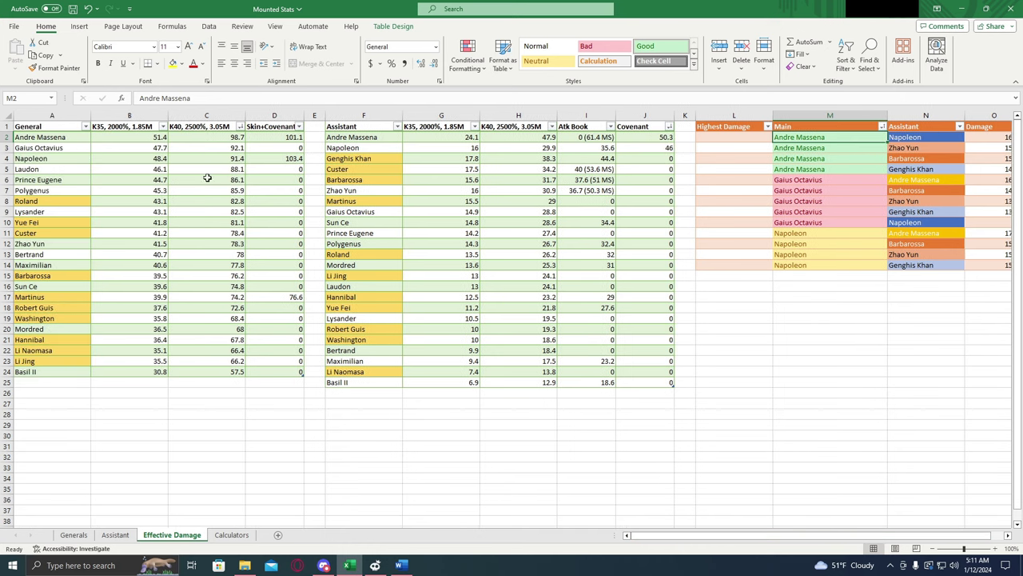
{"action": "left_click", "coordinate": [239, 127]}
{"action": "left_click", "coordinate": [409, 142]}
{"action": "left_click", "coordinate": [551, 127]}
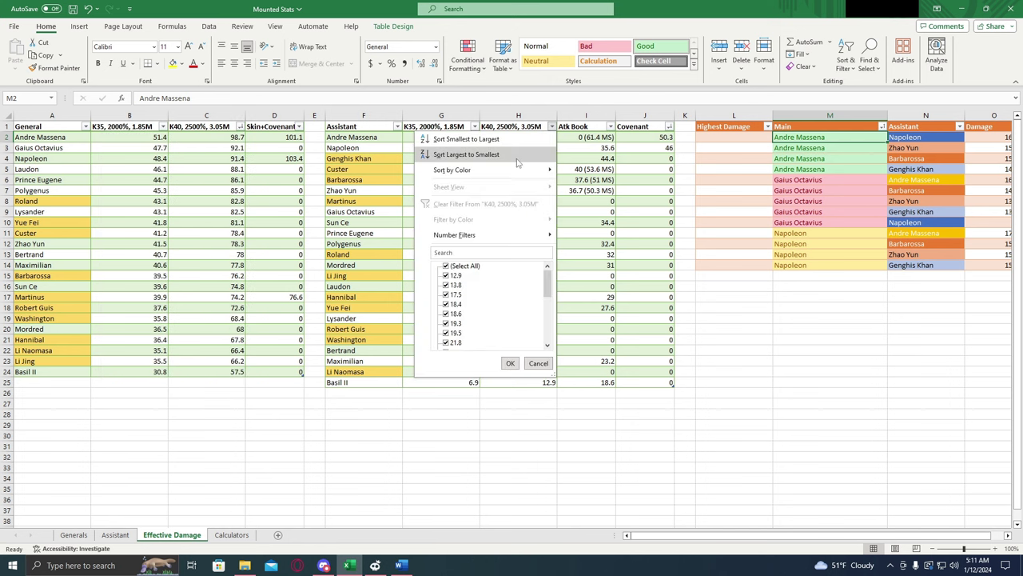
{"action": "left_click", "coordinate": [507, 154]}
{"action": "left_click", "coordinate": [214, 138]}
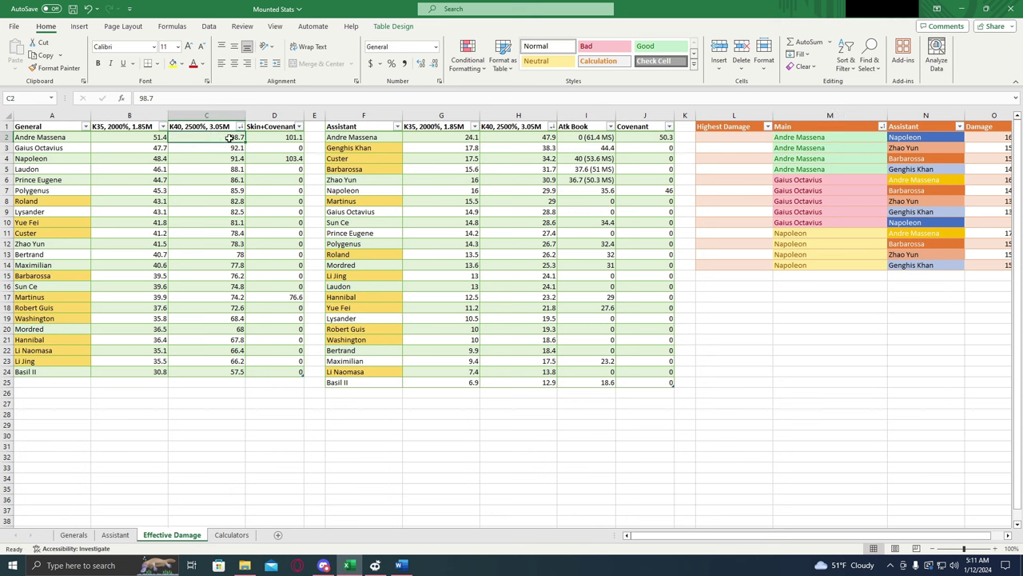
{"action": "left_click", "coordinate": [515, 149]}
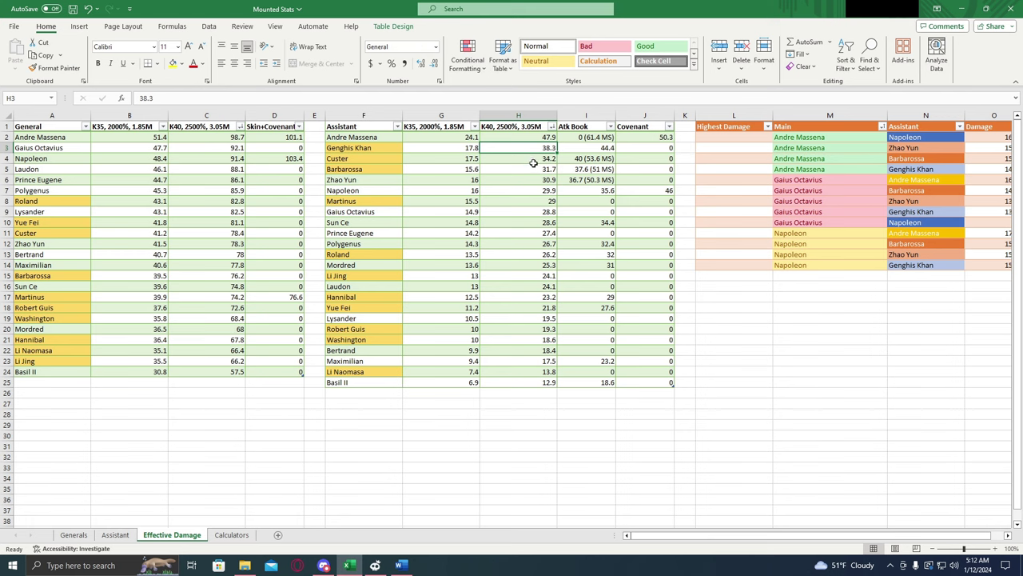
Switch to the web browser, play the pronunciation of "multiplicative", and close the browser to return to the workbook.
{"action": "left_click", "coordinate": [302, 567]}
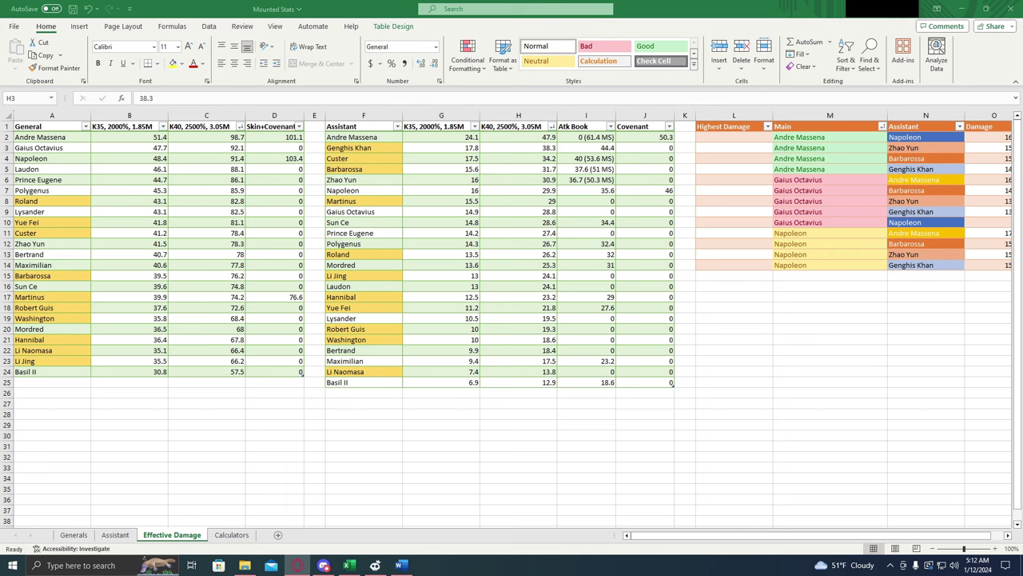
{"action": "key", "text": "alt+Tab"}
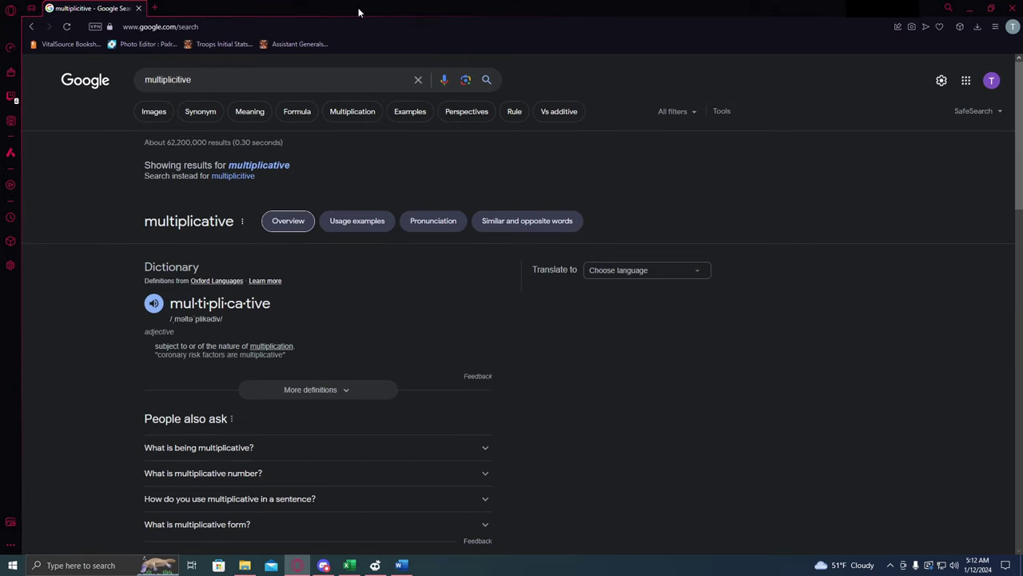
{"action": "left_click", "coordinate": [156, 309]}
{"action": "left_click", "coordinate": [141, 10]}
{"action": "left_click", "coordinate": [1013, 8]}
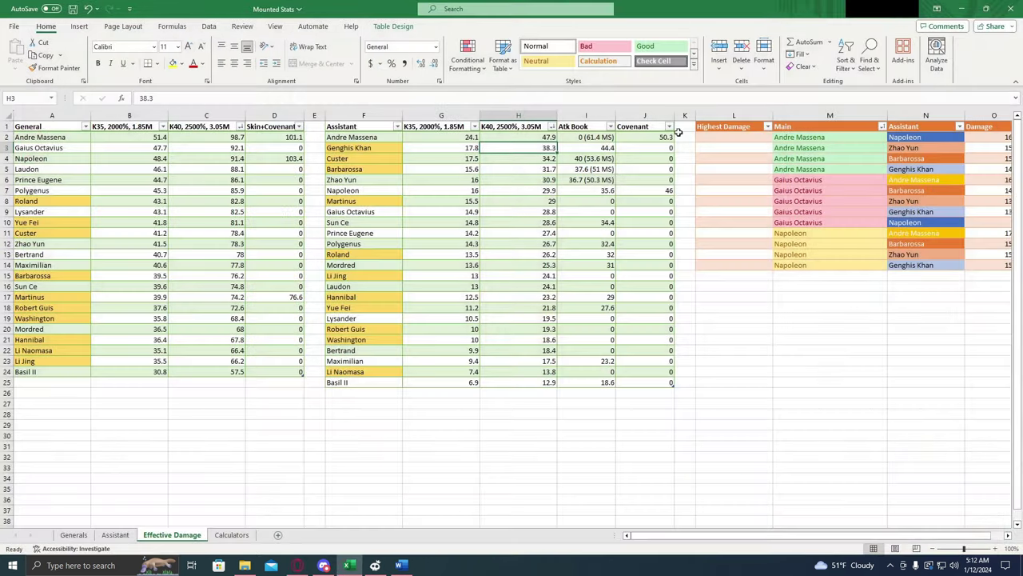
Sort the Main and Assistant pairing table by Damage from largest to smallest and examine the Napoleon with Andre Massena pairing.
{"action": "left_click_drag", "start_coordinate": [640, 535], "coordinate": [647, 534]}
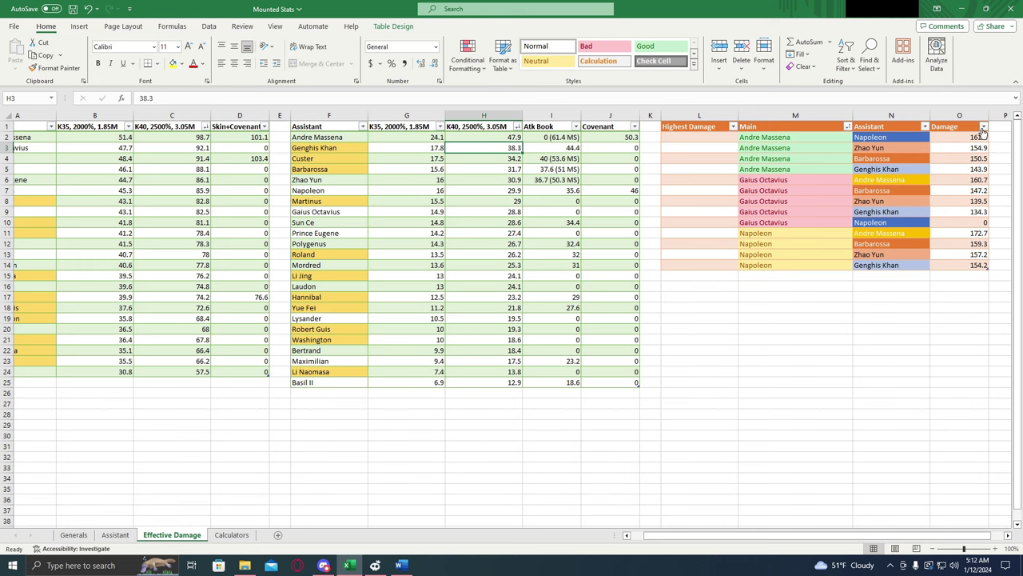
{"action": "left_click", "coordinate": [983, 127]}
{"action": "left_click", "coordinate": [932, 155]}
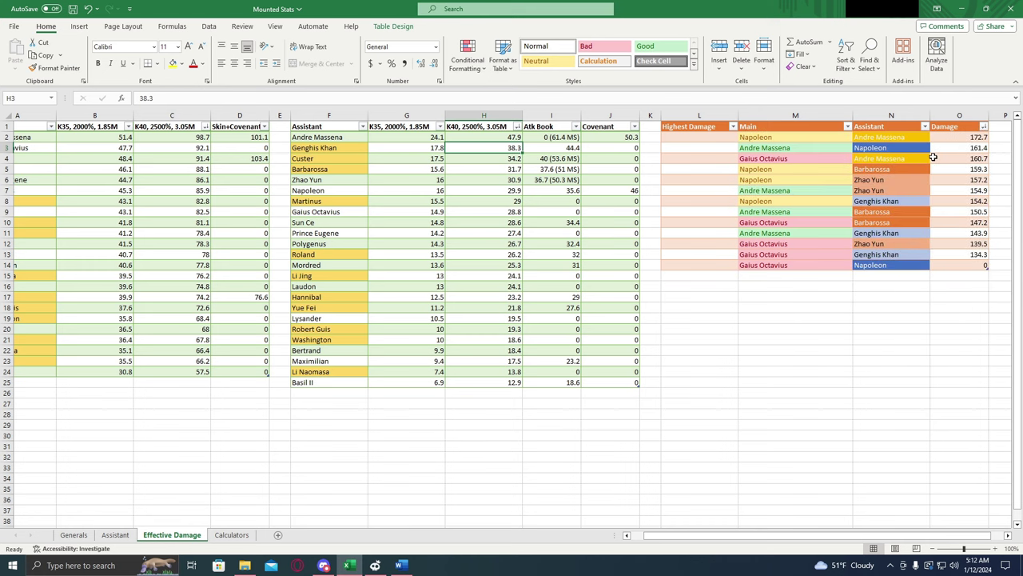
{"action": "left_click", "coordinate": [782, 137]}
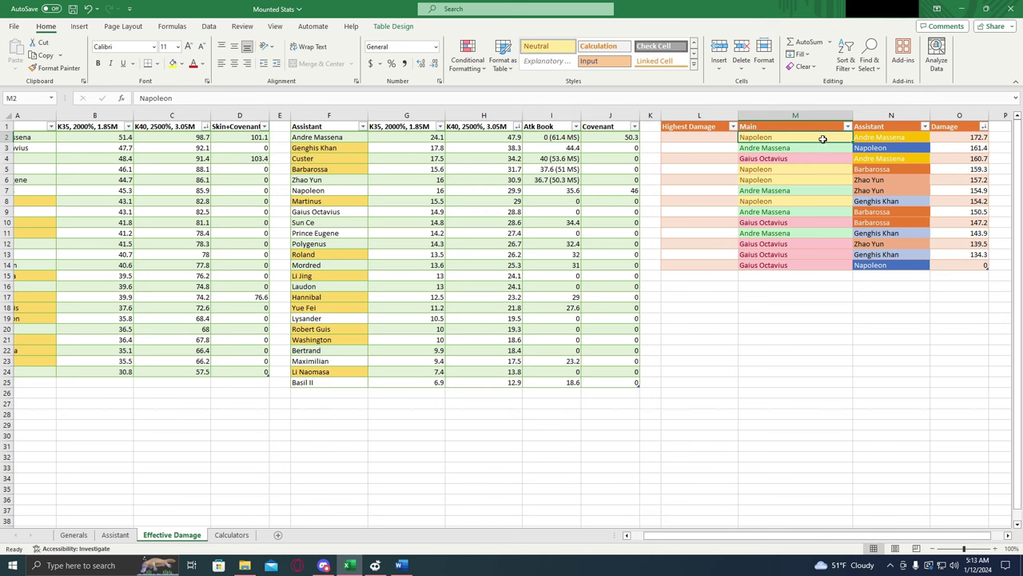
{"action": "left_click", "coordinate": [917, 139]}
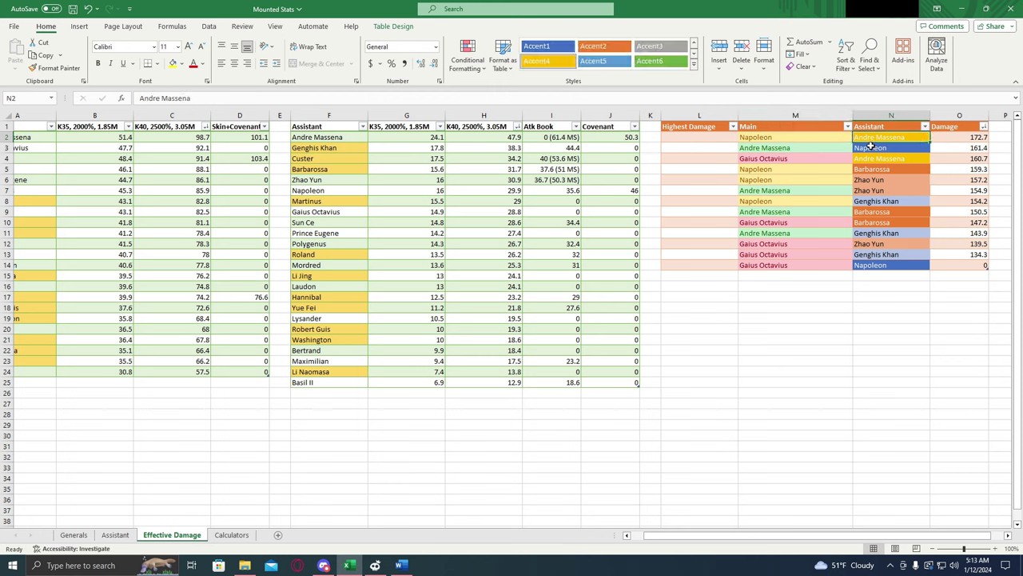
{"action": "left_click", "coordinate": [949, 137]}
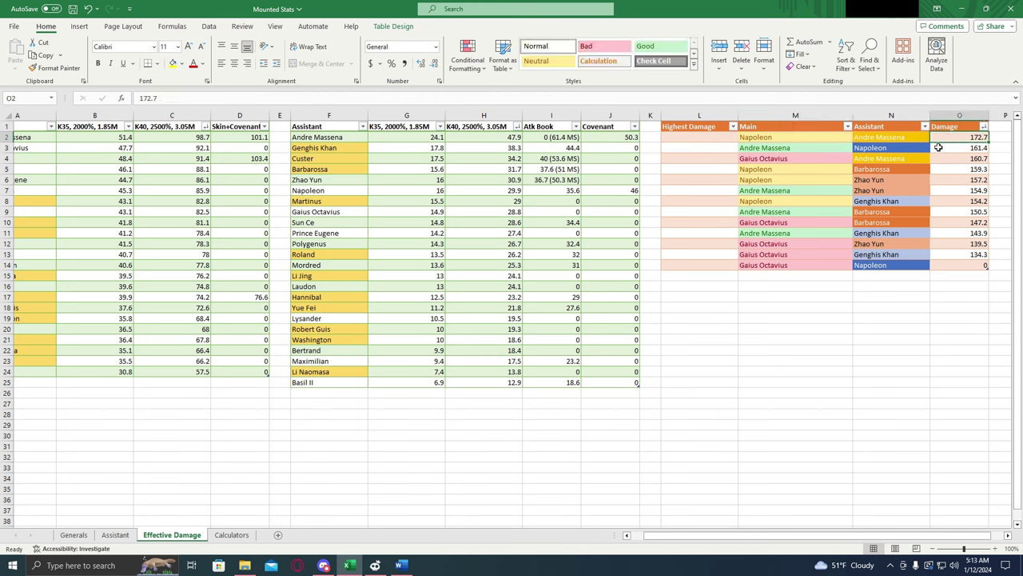
{"action": "left_click", "coordinate": [477, 129]}
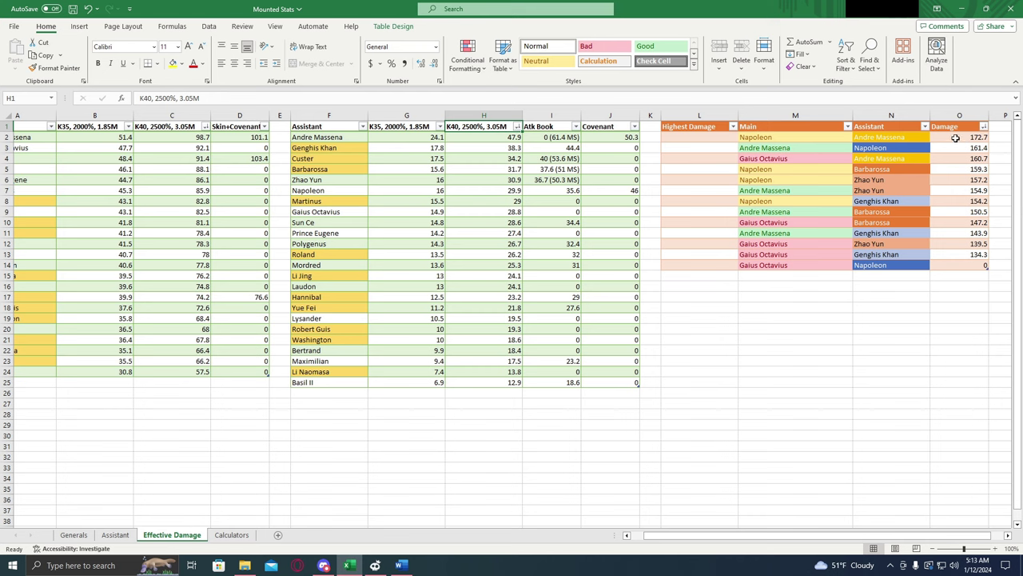
{"action": "left_click", "coordinate": [955, 138]}
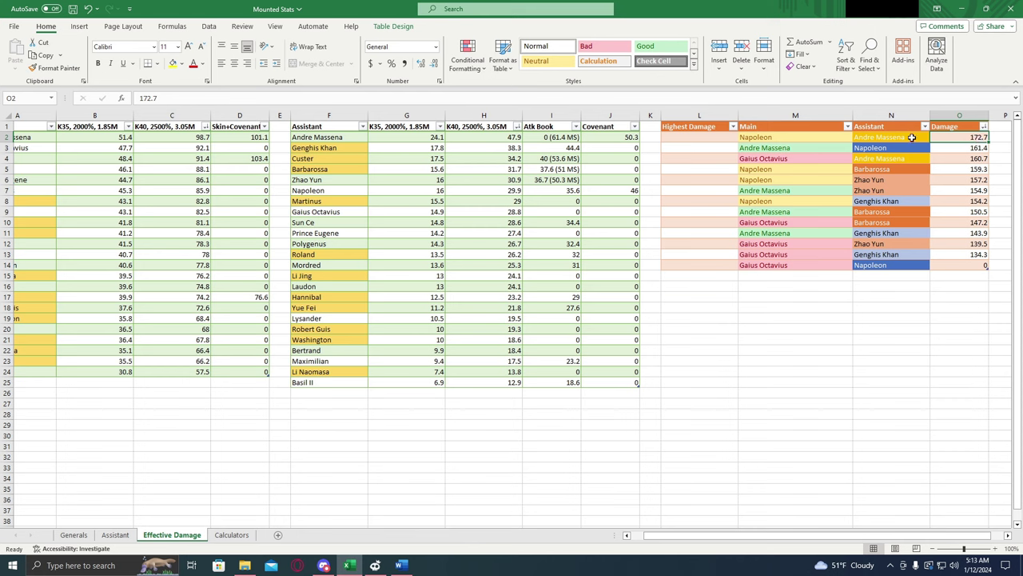
Examine the Damage values of the Andre Massena with Napoleon and Gaius Octavius with Andre Massena pairings.
{"action": "left_click", "coordinate": [819, 148]}
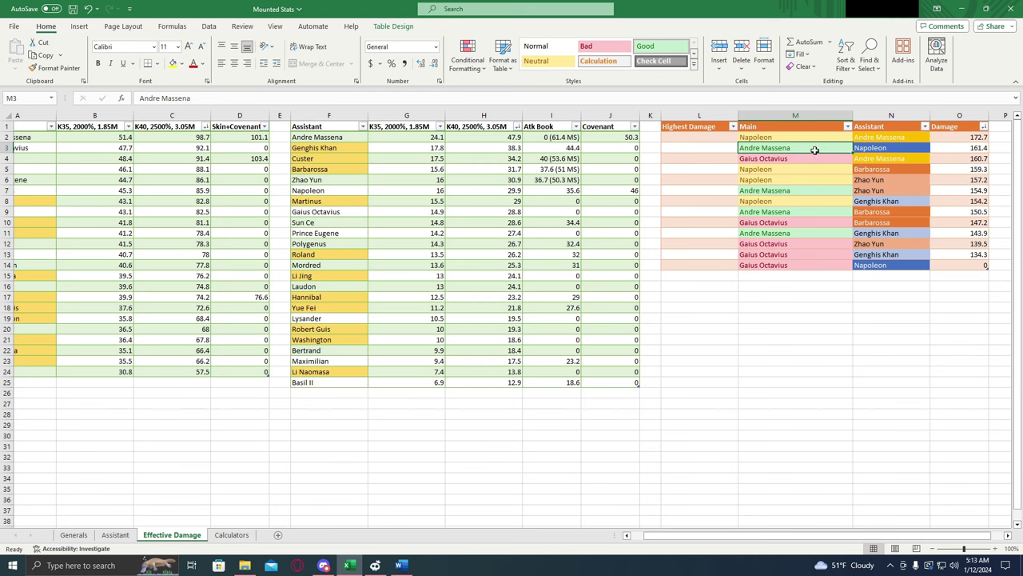
{"action": "left_click", "coordinate": [918, 148]}
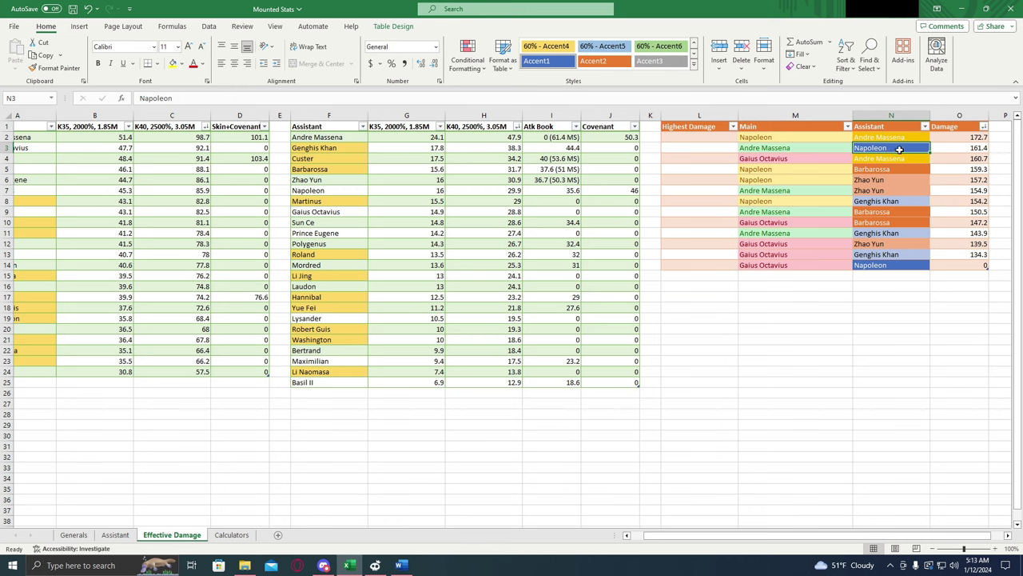
{"action": "left_click", "coordinate": [943, 149]}
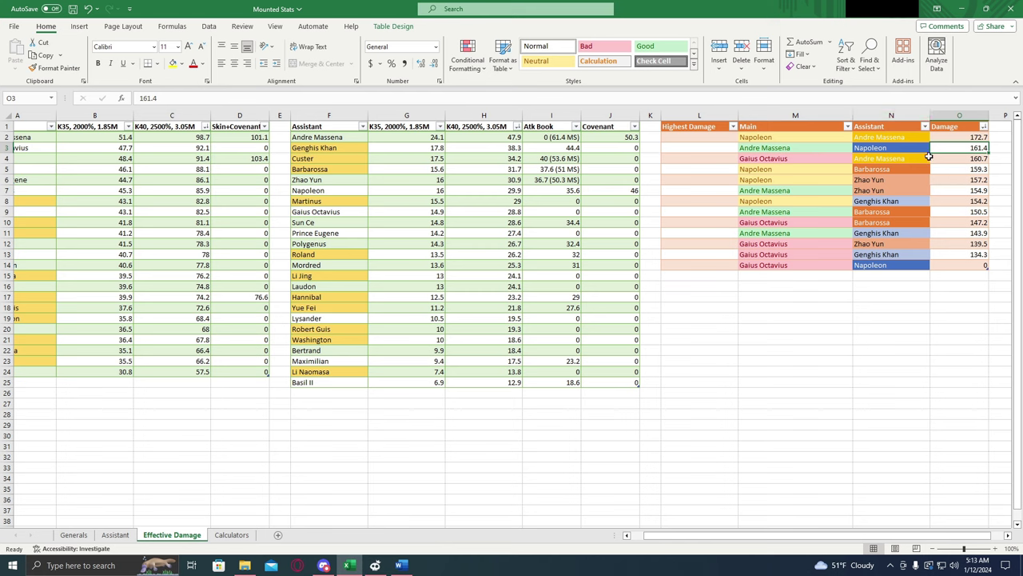
{"action": "left_click", "coordinate": [799, 159]}
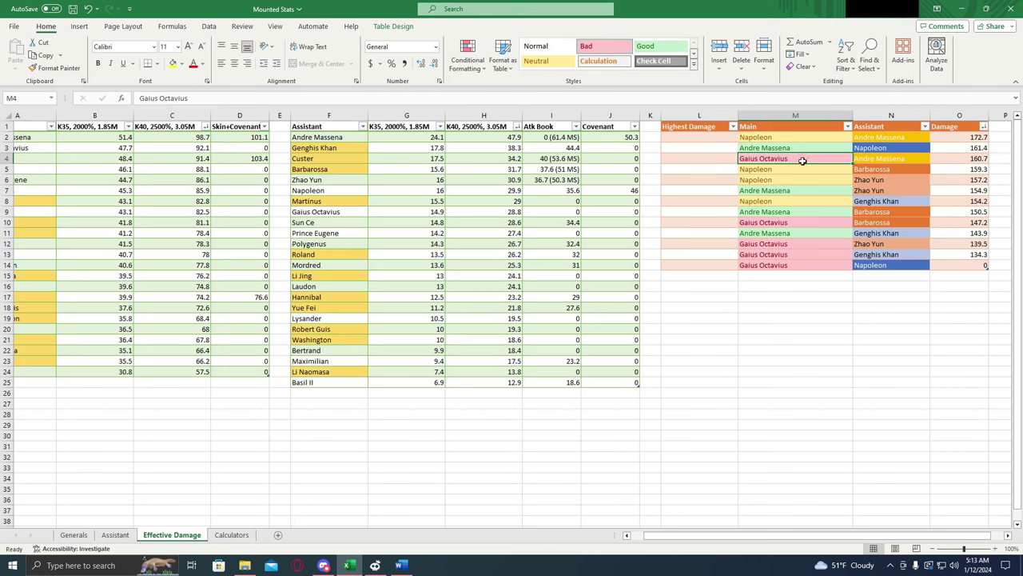
{"action": "left_click", "coordinate": [907, 161]}
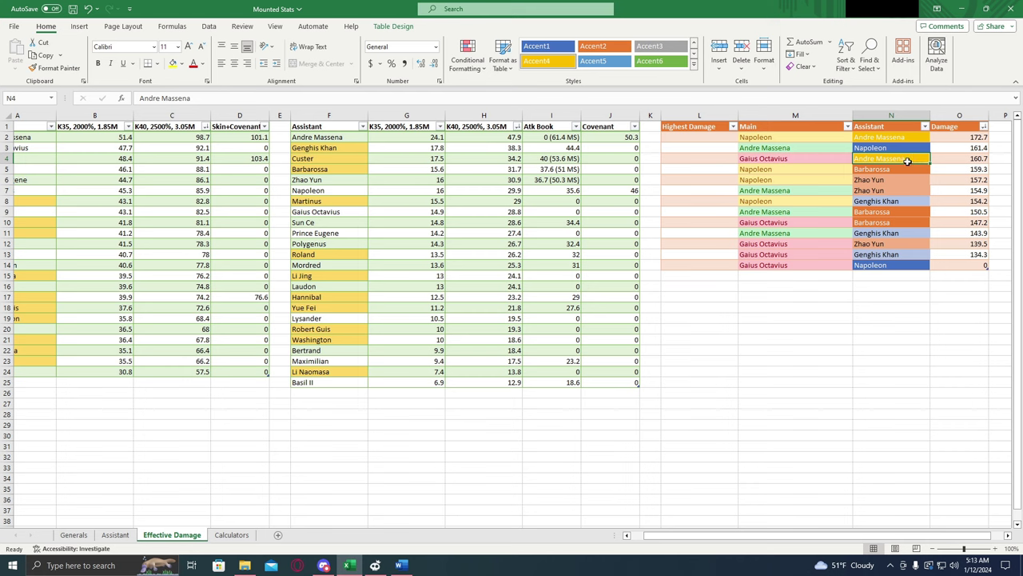
{"action": "left_click", "coordinate": [946, 158]}
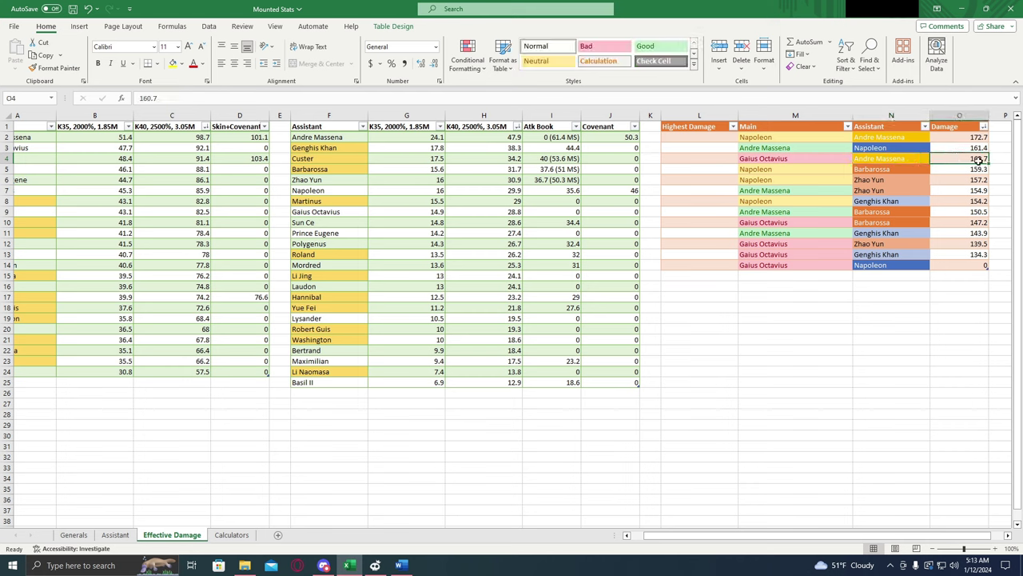
Compare the Damage of Napoleon's pairings with the assistants Barbarossa and Zhao Yun.
{"action": "left_click", "coordinate": [811, 167]}
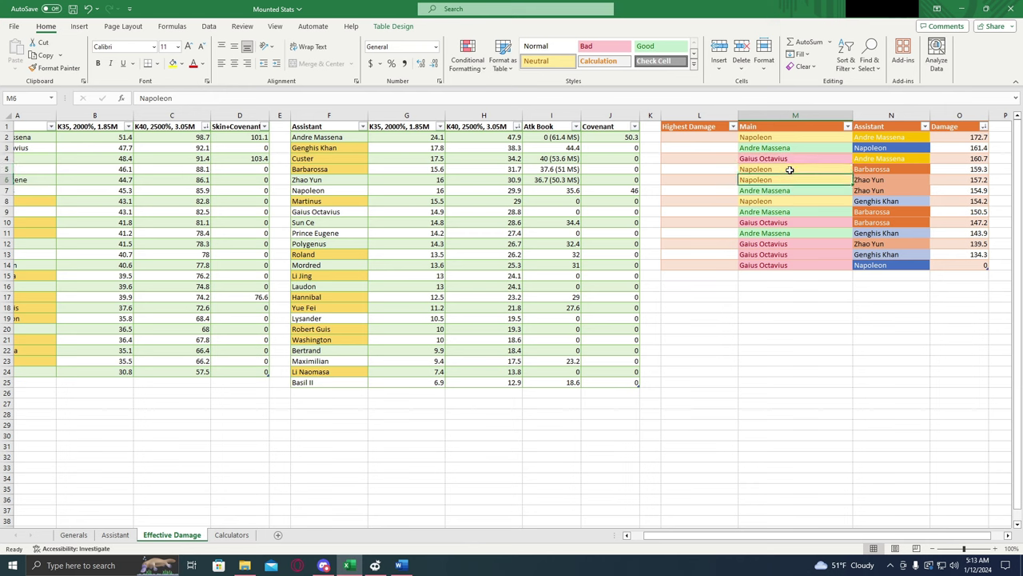
{"action": "key", "text": "Down"}
{"action": "left_click", "coordinate": [887, 169]}
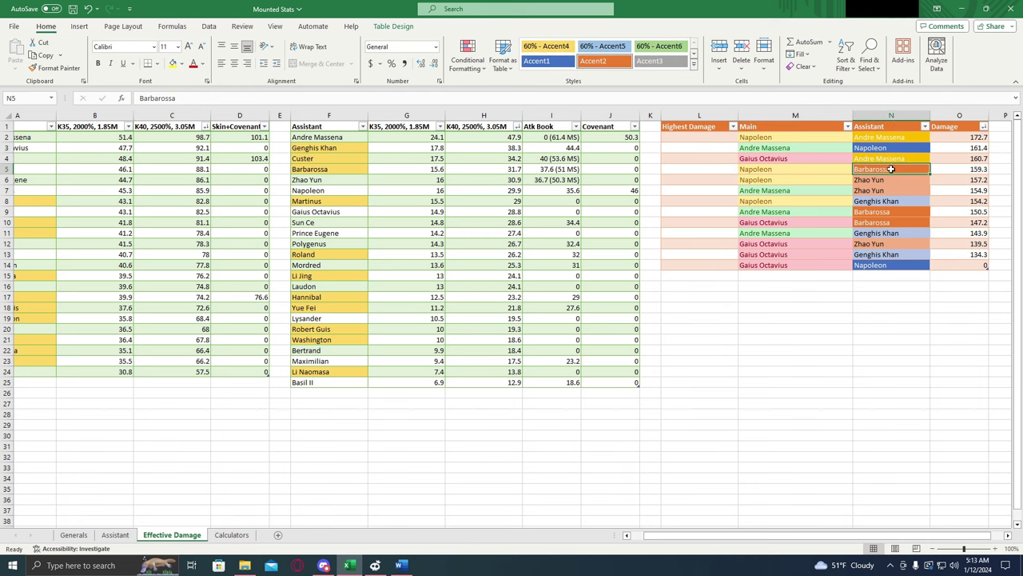
{"action": "left_click", "coordinate": [895, 179]}
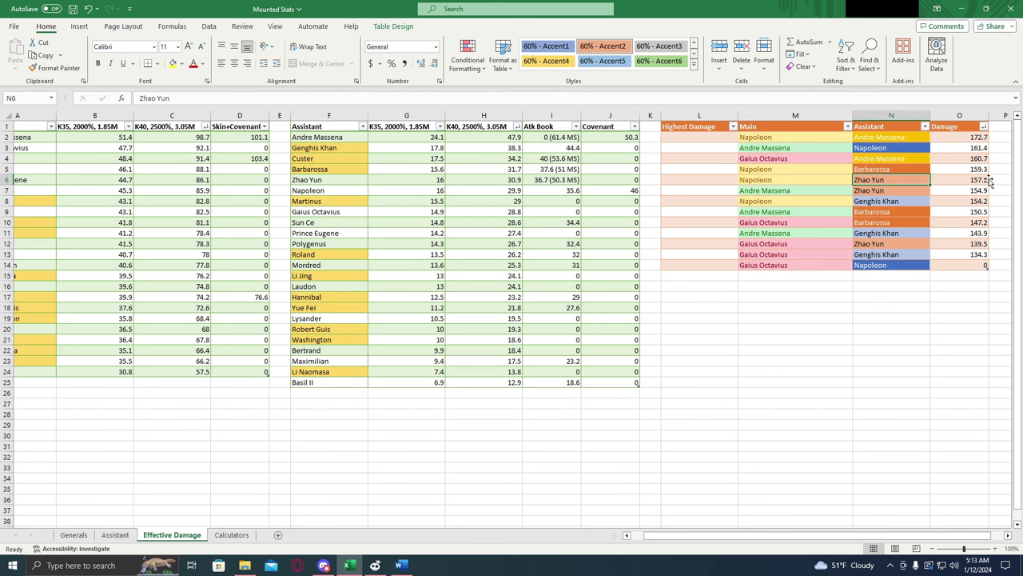
{"action": "left_click", "coordinate": [961, 180]}
{"action": "left_click", "coordinate": [960, 169]}
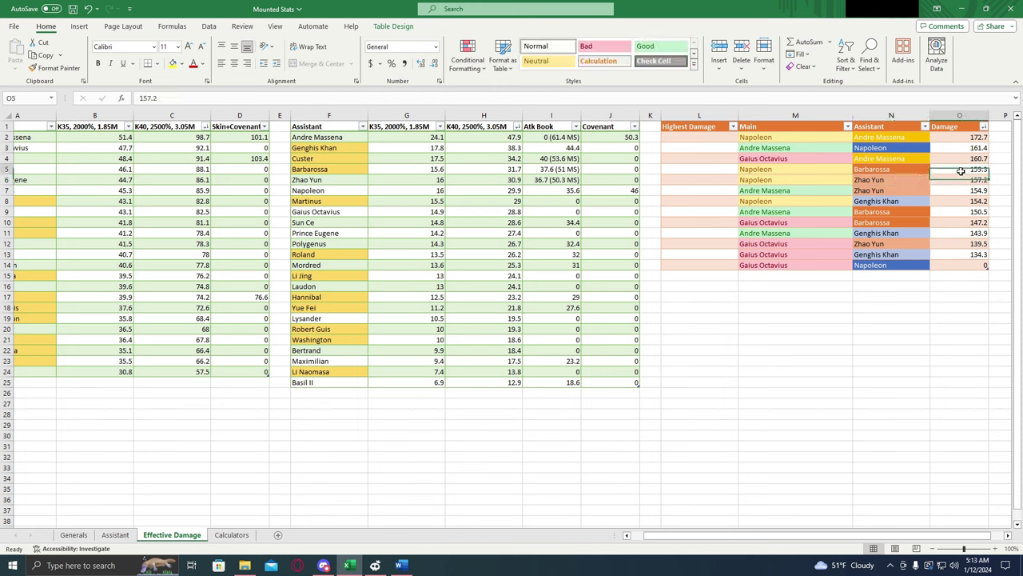
{"action": "left_click", "coordinate": [902, 170]}
{"action": "left_click", "coordinate": [911, 178]}
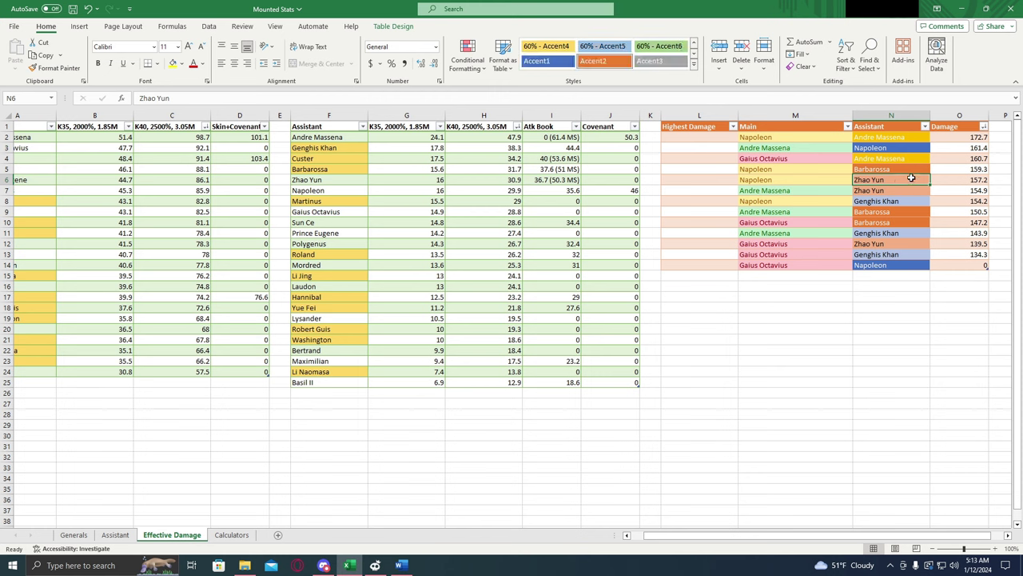
{"action": "left_click", "coordinate": [887, 166]}
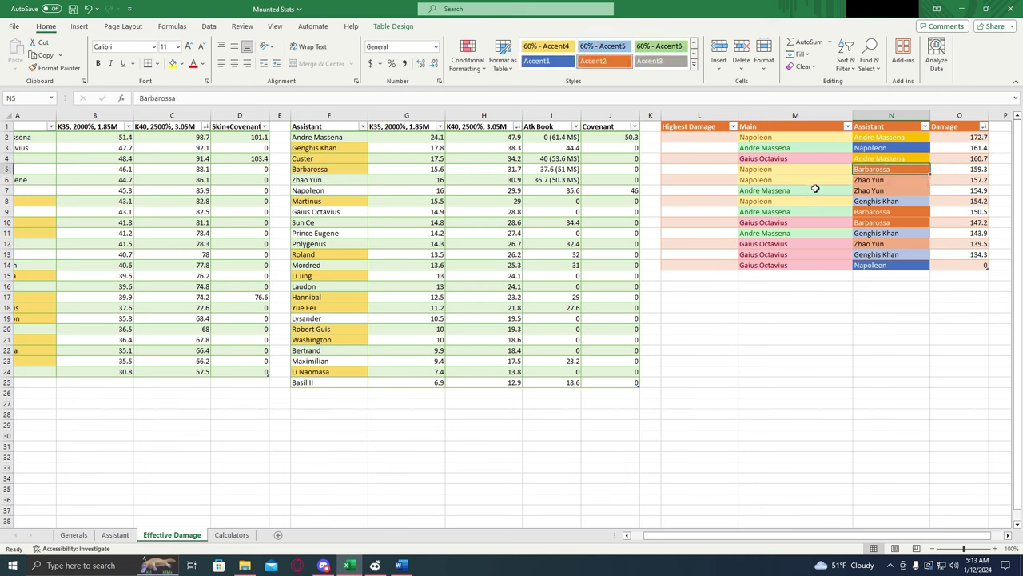
Examine the Andre Massena with Zhao Yun pairing and the Damage of Napoleon with Genghis Khan.
{"action": "left_click", "coordinate": [795, 192]}
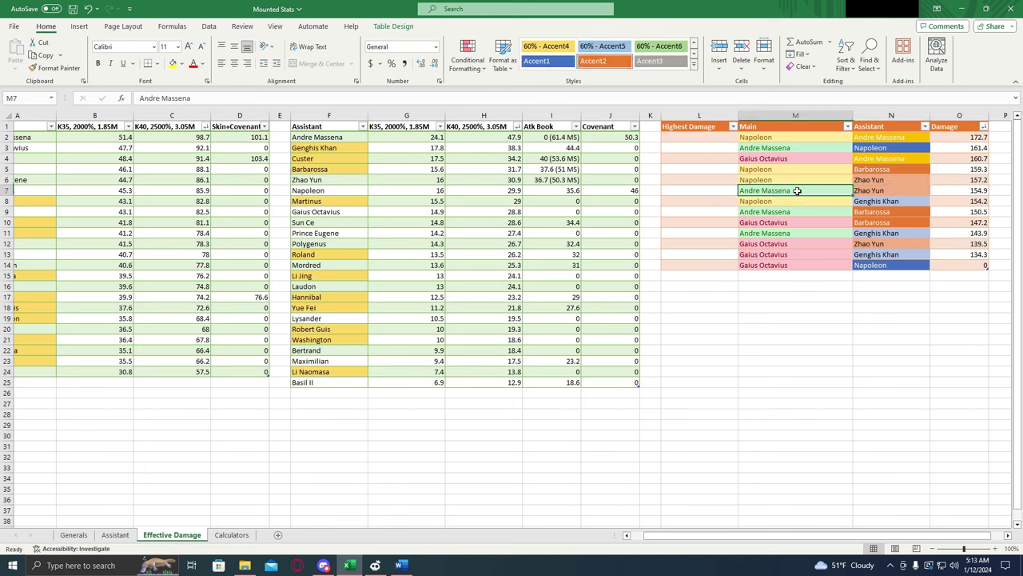
{"action": "left_click", "coordinate": [898, 193]}
{"action": "left_click", "coordinate": [827, 201]}
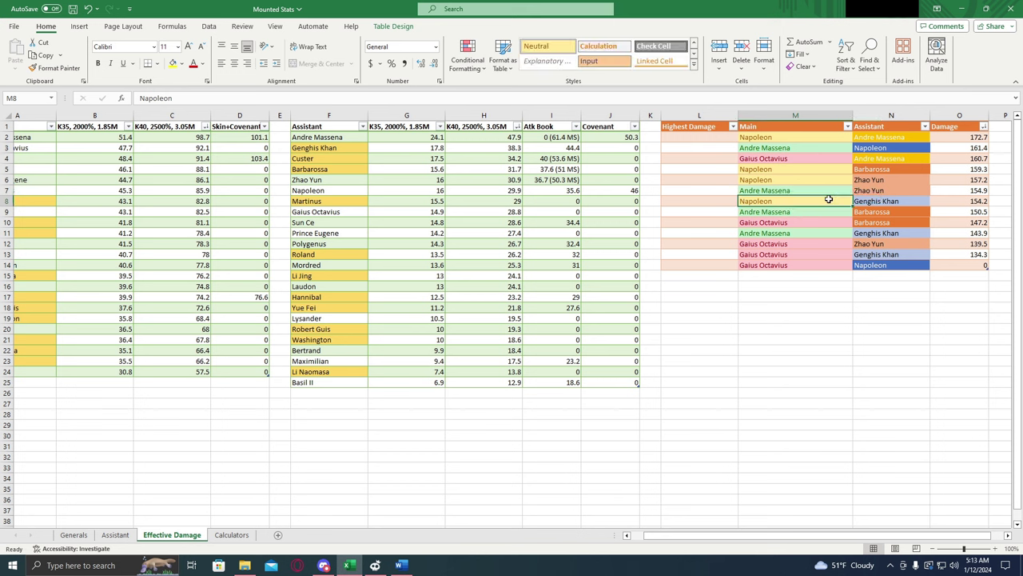
{"action": "left_click", "coordinate": [916, 200]}
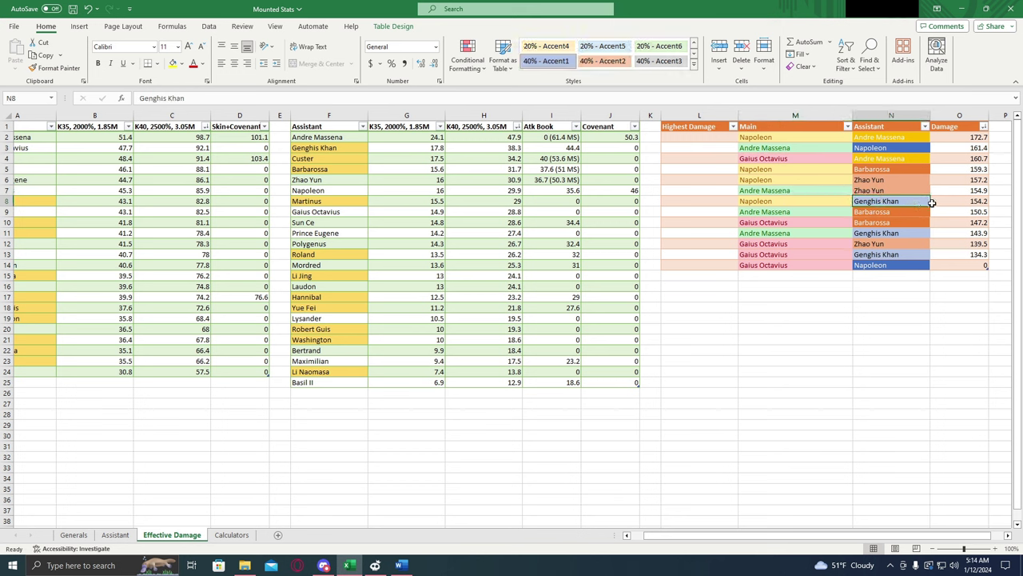
{"action": "left_click", "coordinate": [943, 201]}
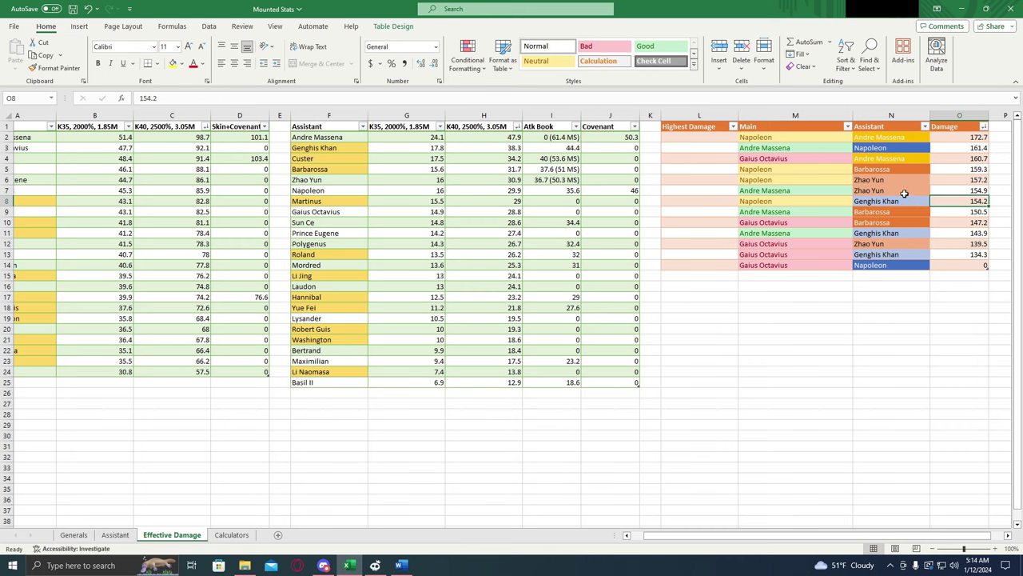
{"action": "left_click", "coordinate": [806, 201]}
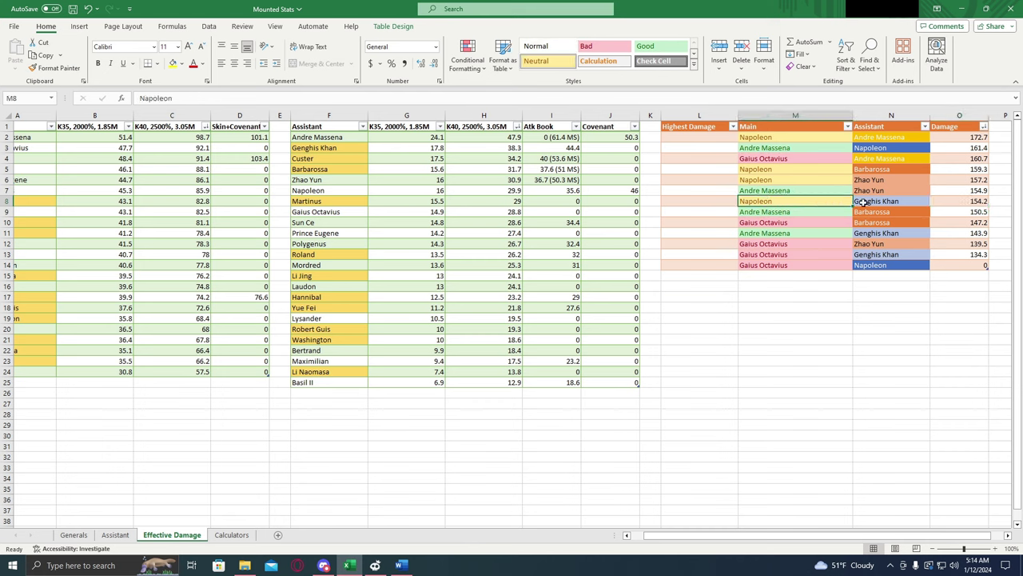
{"action": "left_click", "coordinate": [914, 205]}
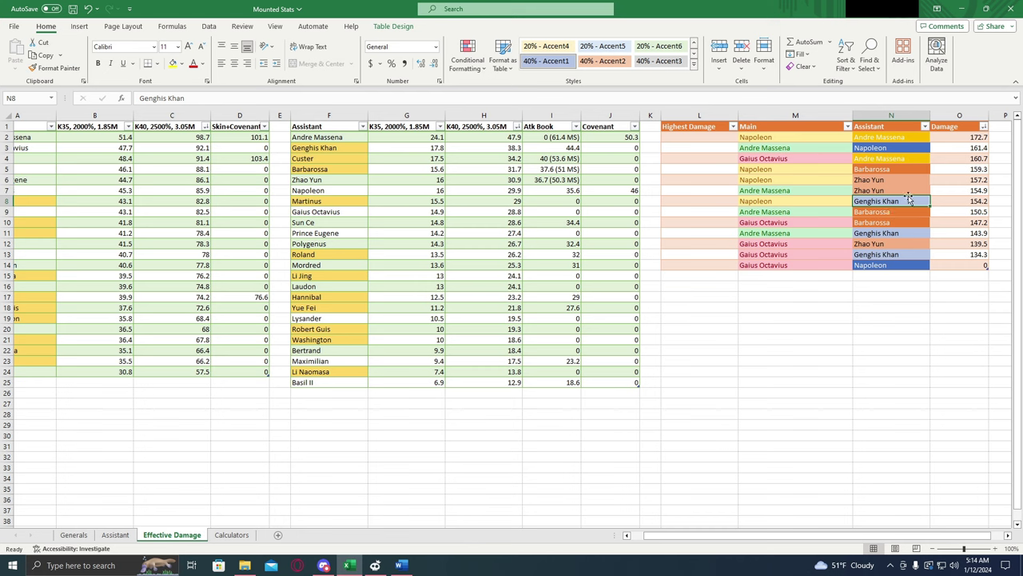
{"action": "left_click", "coordinate": [954, 203]}
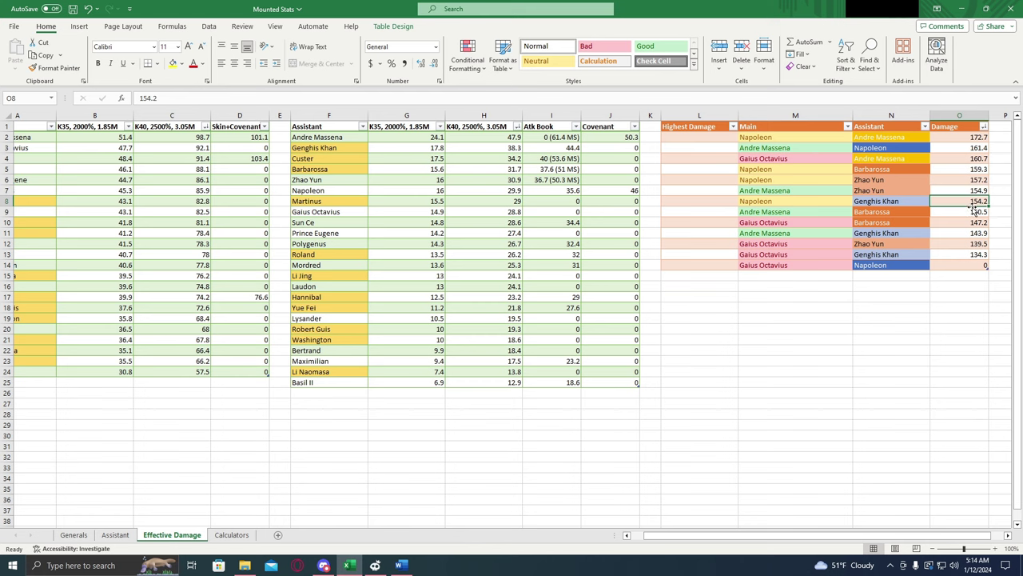
Go through the remaining pairings in order, from Andre Massena with Barbarossa down to Gaius Octavius with Napoleon.
{"action": "left_click", "coordinate": [796, 211]}
{"action": "left_click", "coordinate": [919, 211]}
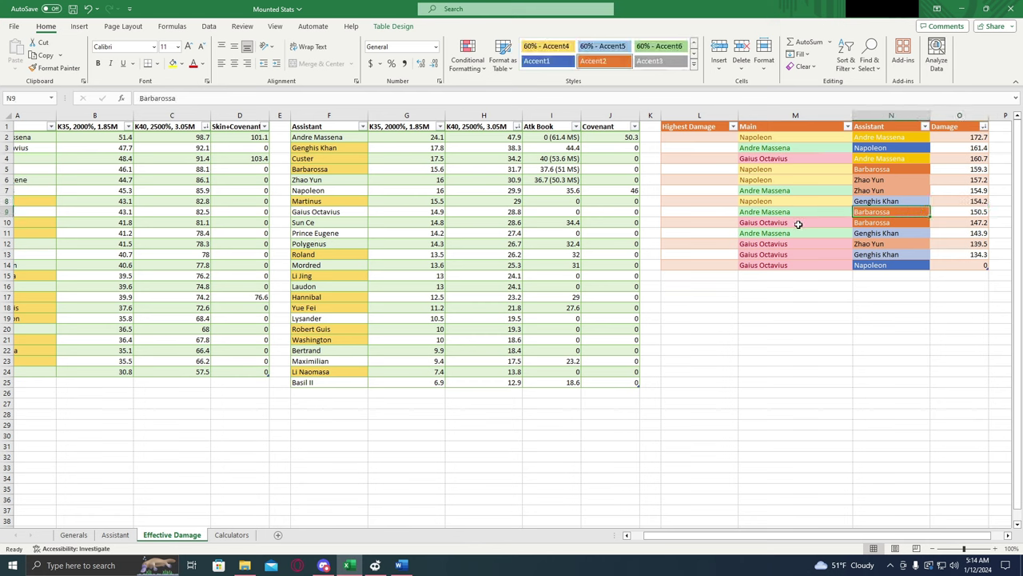
{"action": "left_click", "coordinate": [799, 223]}
{"action": "left_click", "coordinate": [903, 222]}
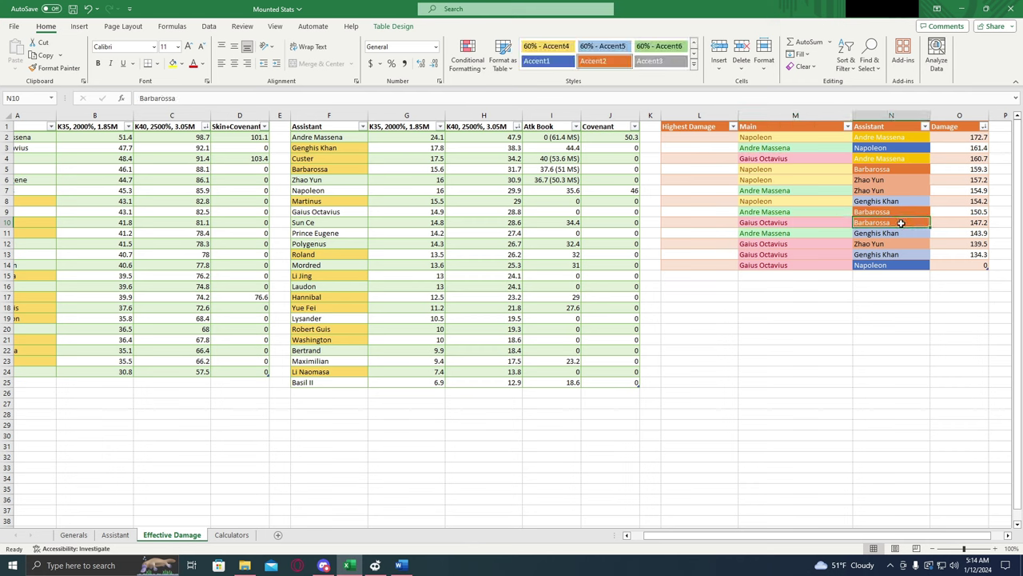
{"action": "left_click", "coordinate": [807, 233]}
{"action": "left_click", "coordinate": [893, 233]}
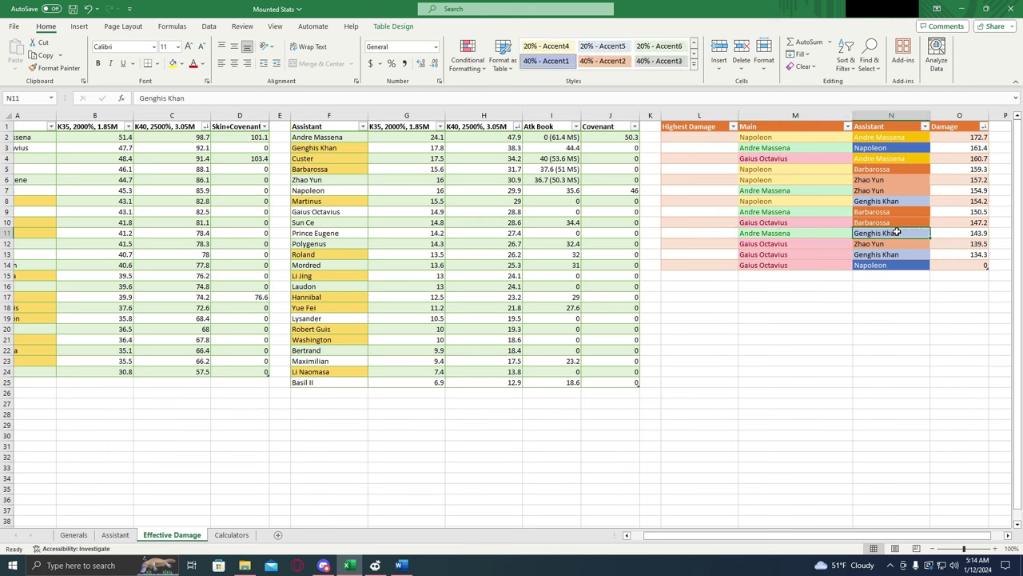
{"action": "left_click", "coordinate": [797, 244]}
{"action": "left_click", "coordinate": [906, 243]}
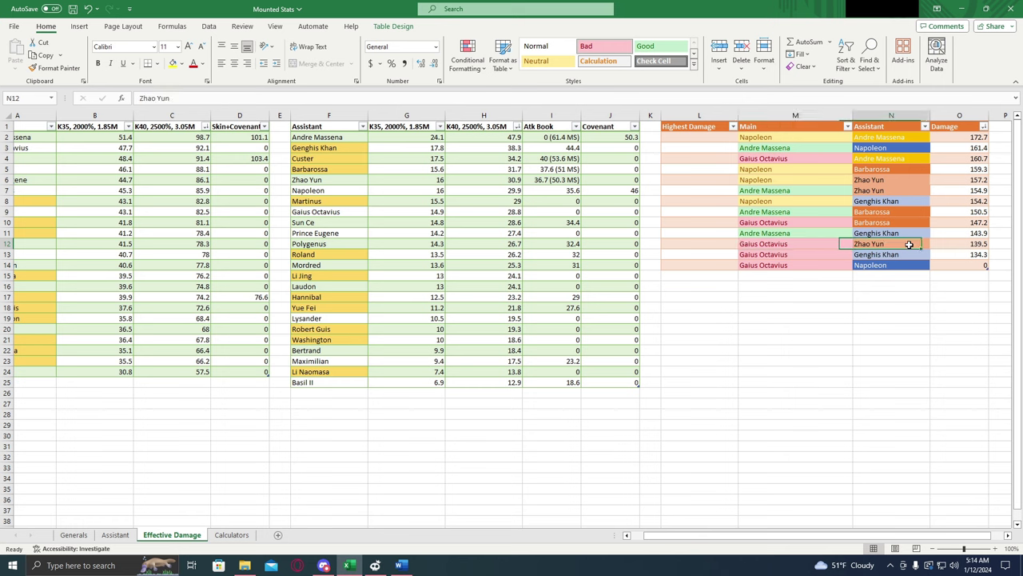
{"action": "left_click", "coordinate": [811, 255]}
{"action": "left_click", "coordinate": [886, 254]}
{"action": "left_click", "coordinate": [813, 263]}
{"action": "left_click", "coordinate": [866, 262]}
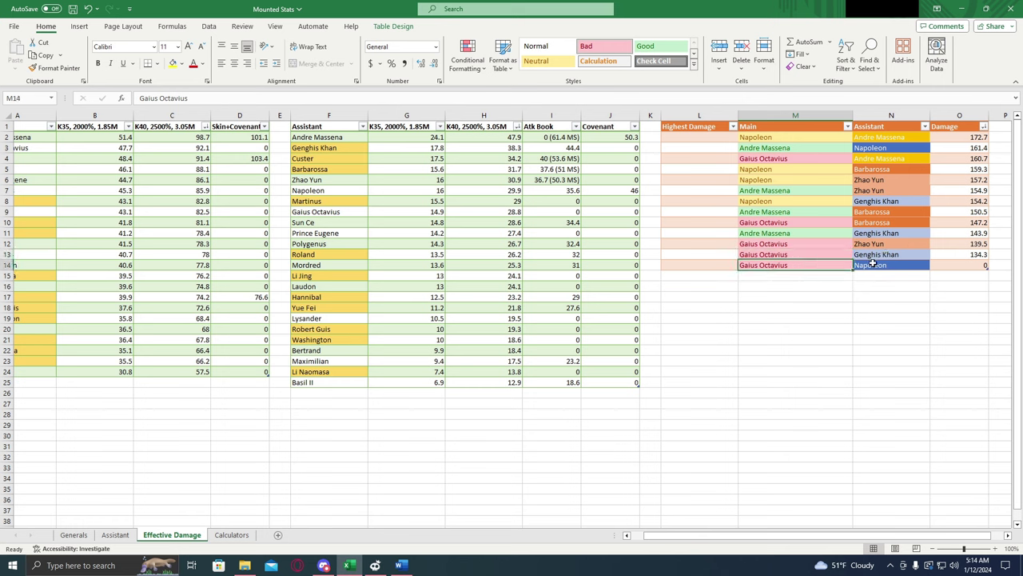
Look over the Highest Damage column and review the Gaius Octavius with Napoleon pairing in the table's last row.
{"action": "left_click", "coordinate": [846, 264]}
{"action": "left_click", "coordinate": [728, 262]}
{"action": "left_click", "coordinate": [726, 253]}
{"action": "left_click", "coordinate": [702, 139]}
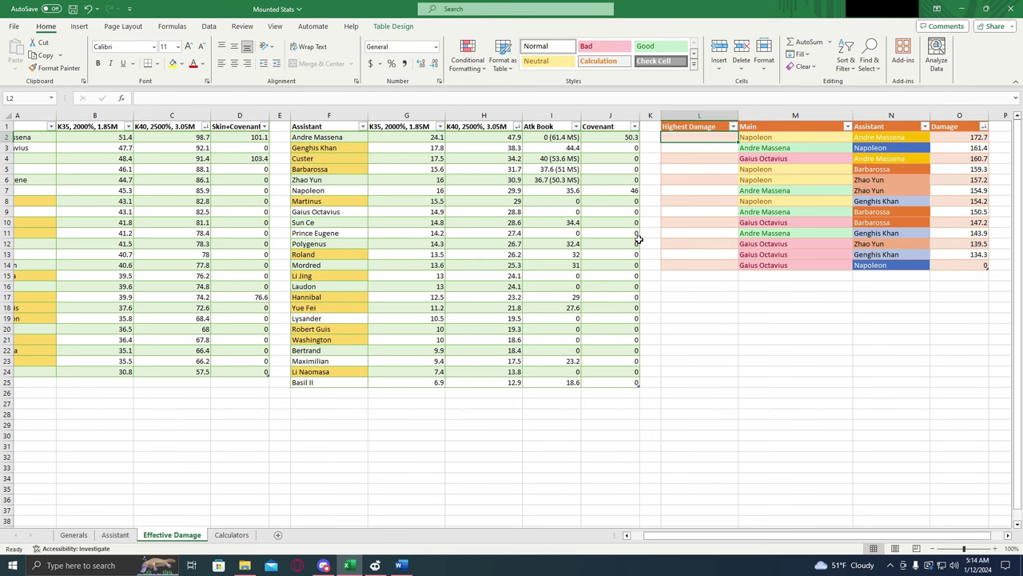
{"action": "left_click", "coordinate": [837, 268]}
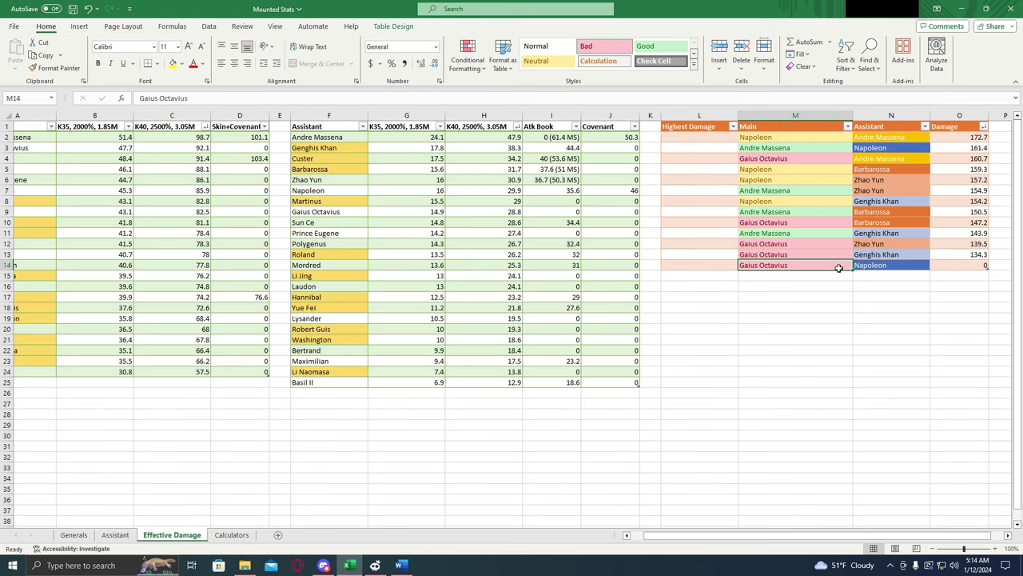
{"action": "left_click", "coordinate": [877, 265]}
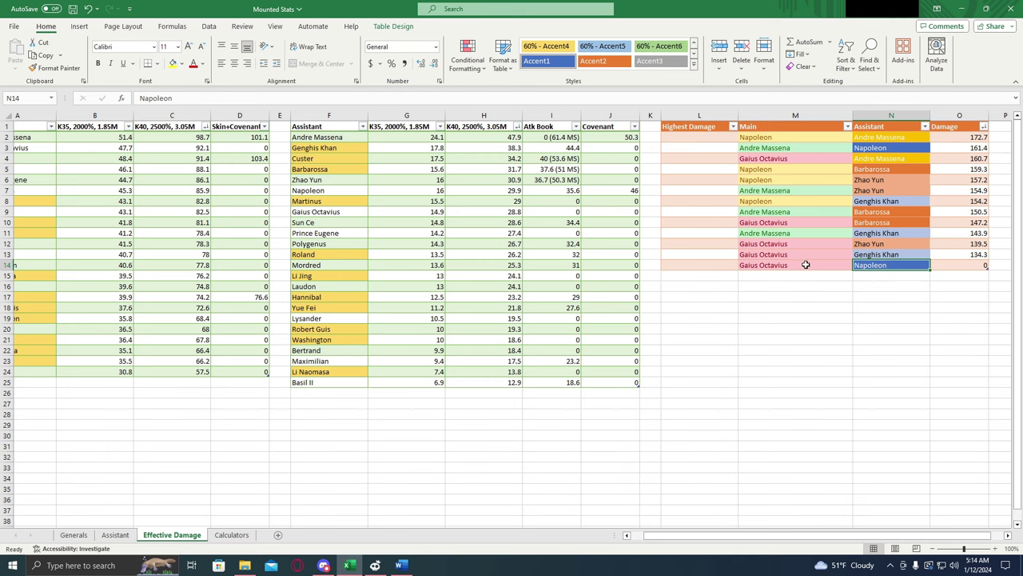
Review the Andre Massena with Napoleon pairing again and check the first and last rows of the Highest Damage column.
{"action": "left_click", "coordinate": [803, 147]}
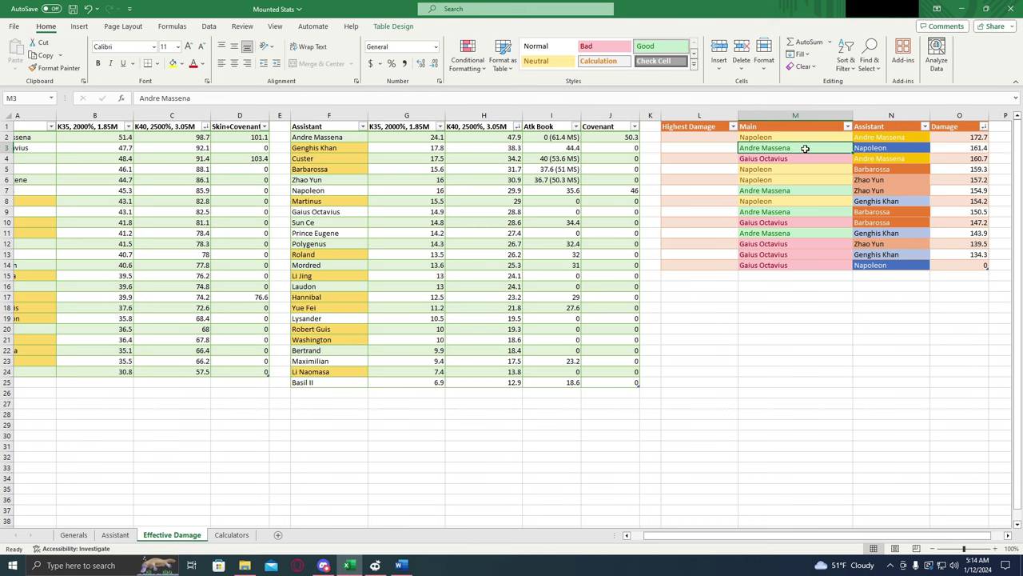
{"action": "left_click", "coordinate": [891, 147]}
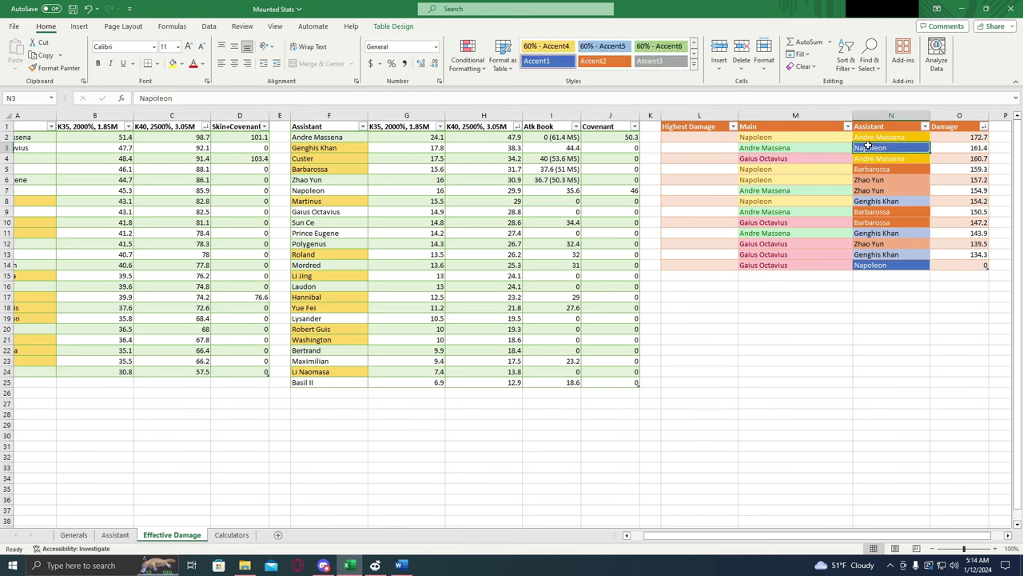
{"action": "left_click", "coordinate": [834, 147]}
{"action": "left_click", "coordinate": [722, 146]}
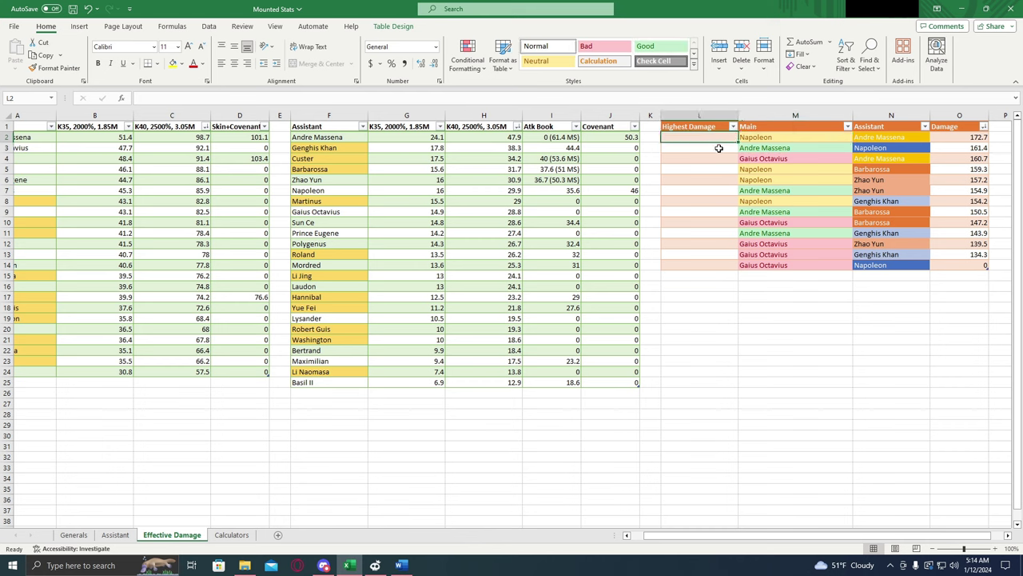
{"action": "left_click", "coordinate": [725, 137]}
{"action": "left_click", "coordinate": [689, 254]}
{"action": "left_click", "coordinate": [703, 266]}
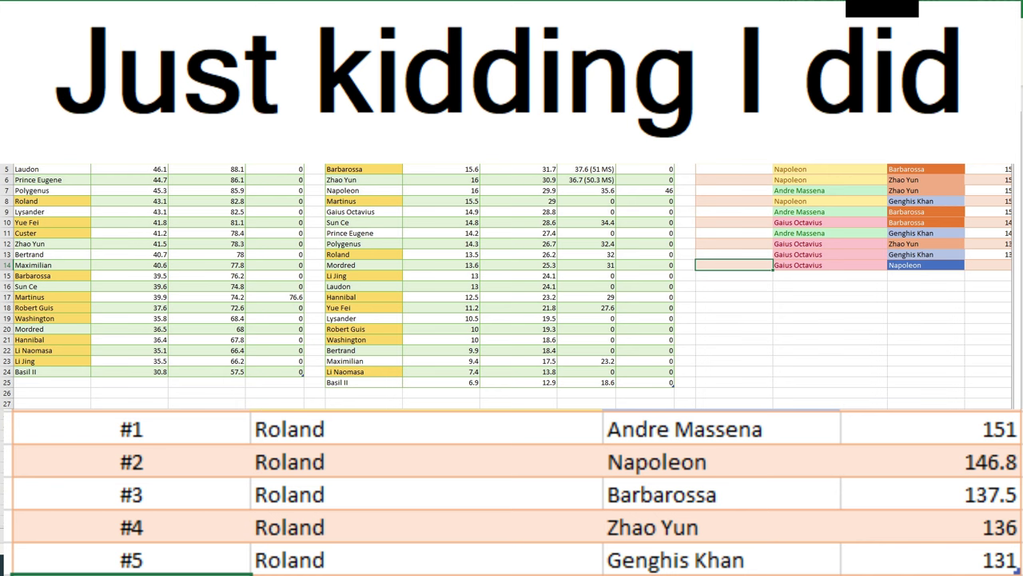
Locate Roland in the generals table and review the assistants Andre Massena, Napoleon and Barbarossa in the pairing table.
{"action": "left_click", "coordinate": [72, 203]}
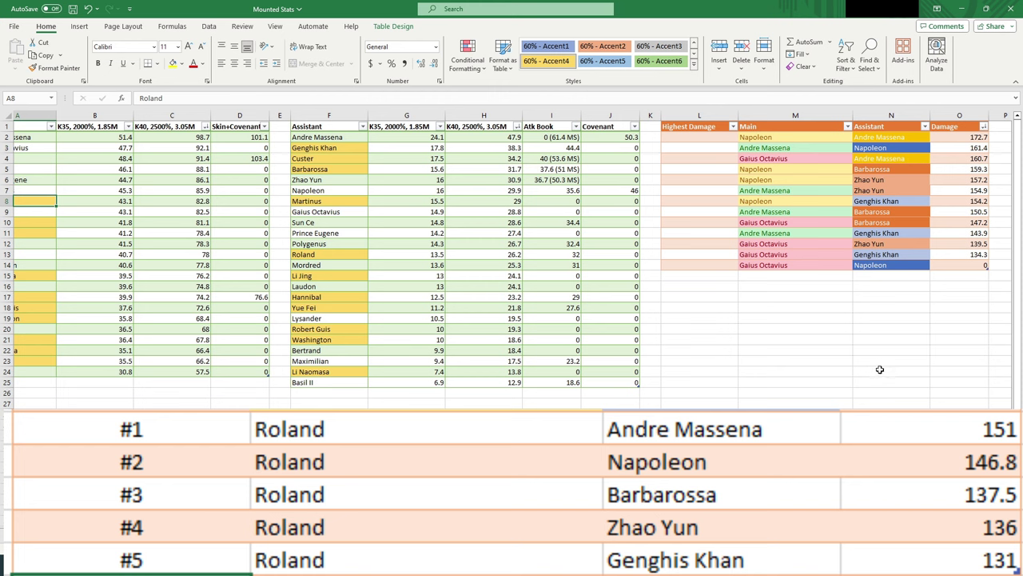
{"action": "left_click", "coordinate": [875, 162]}
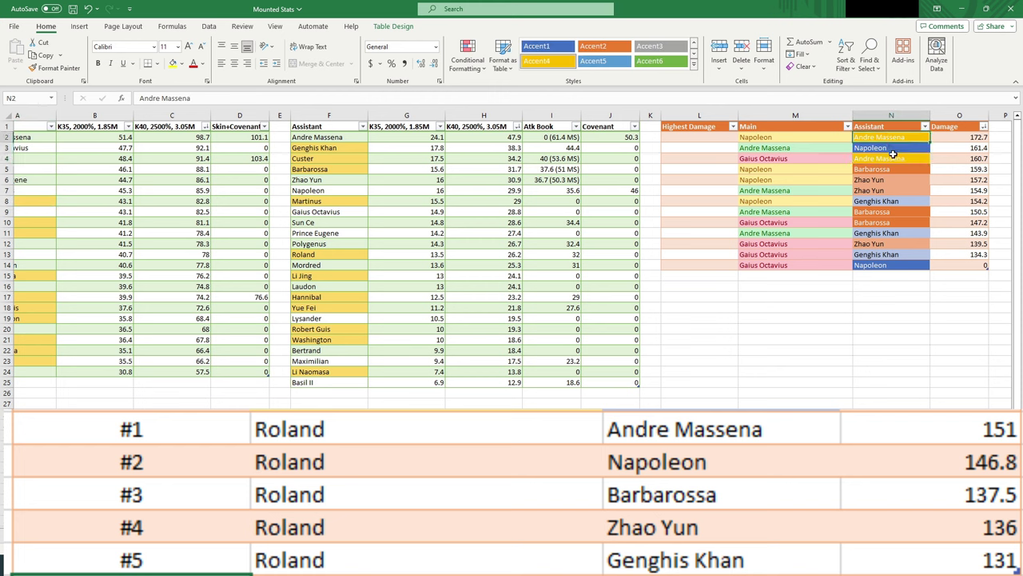
{"action": "left_click", "coordinate": [896, 149]}
{"action": "left_click", "coordinate": [893, 160]}
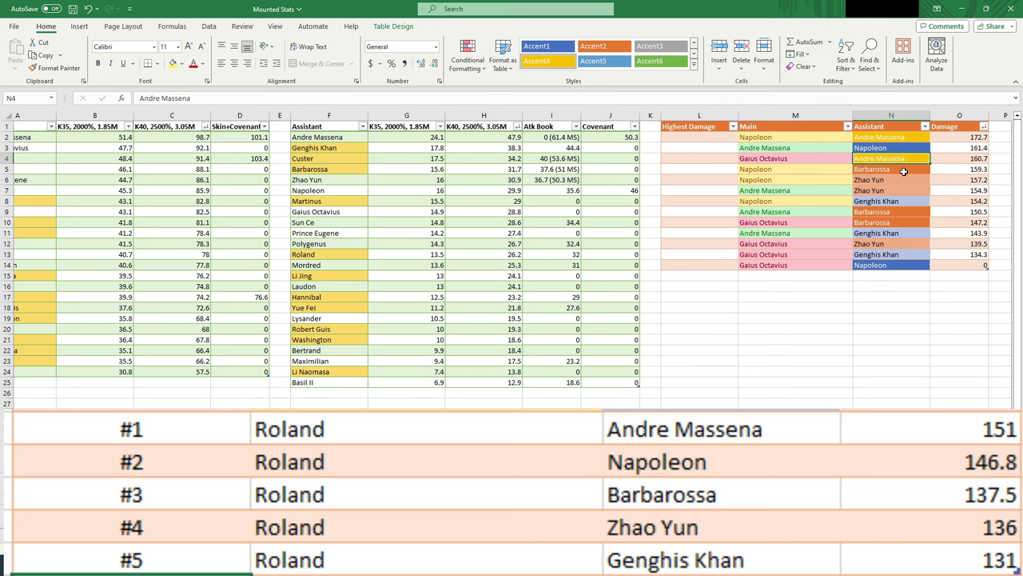
{"action": "left_click", "coordinate": [901, 167]}
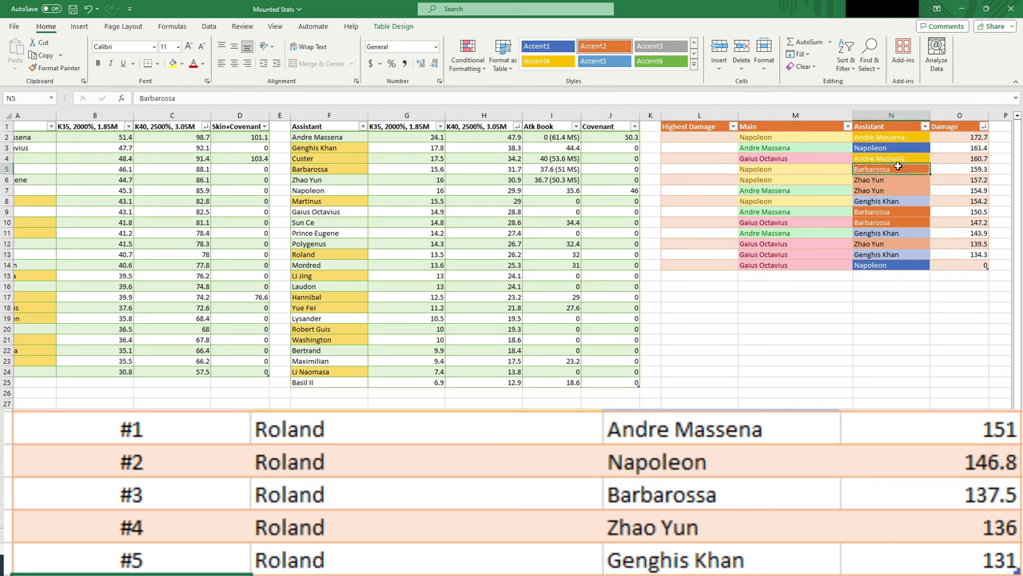
Review the assistants Zhao Yun, Napoleon, Genghis Khan, Barbarossa and Andre Massena in the pairing table, looking back at the generals table in between.
{"action": "left_click", "coordinate": [885, 181]}
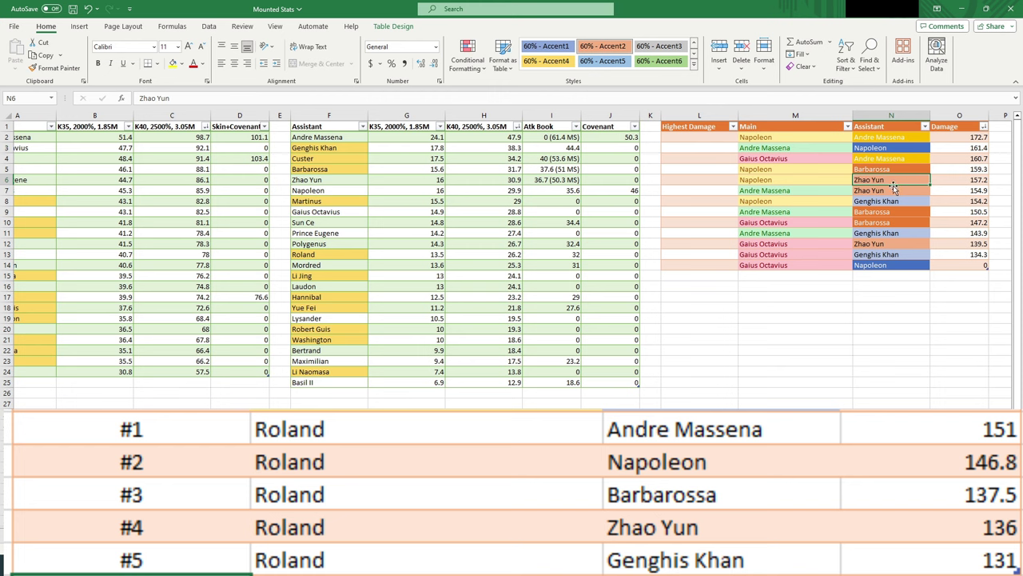
{"action": "left_click", "coordinate": [875, 148]}
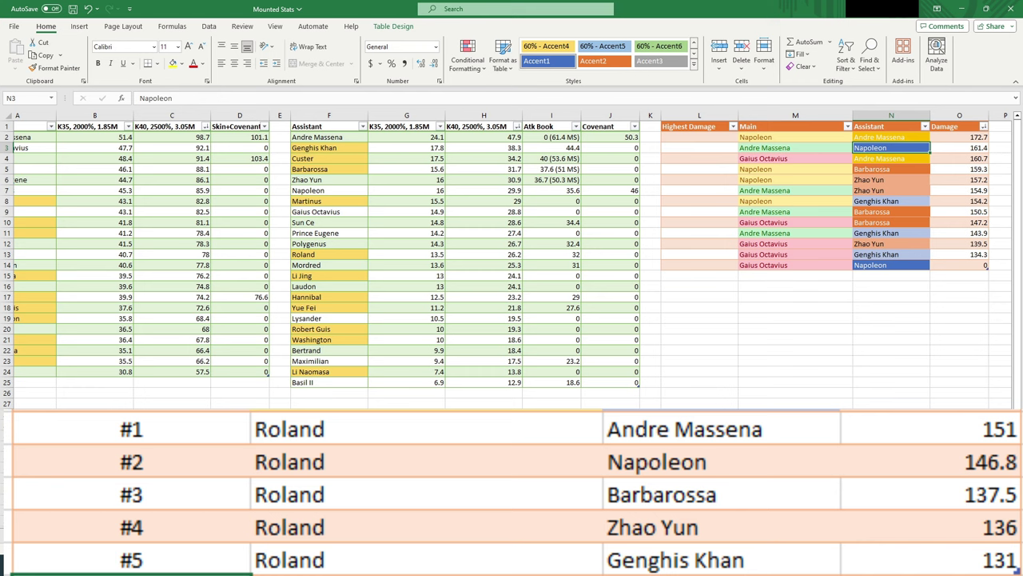
{"action": "scroll", "coordinate": [512, 260], "scroll_direction": "left", "scroll_amount": 1}
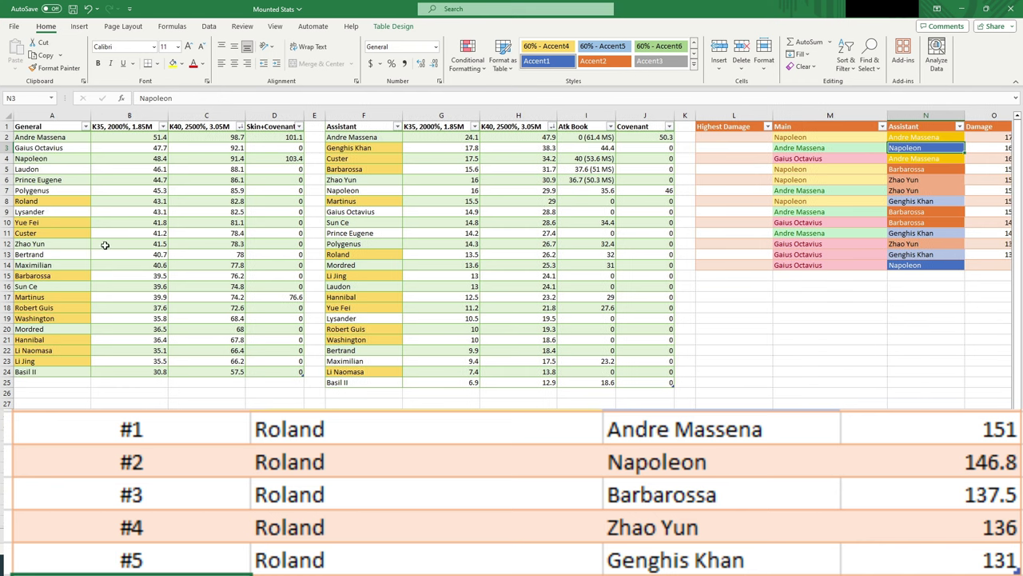
{"action": "scroll", "coordinate": [512, 260], "scroll_direction": "right", "scroll_amount": 2}
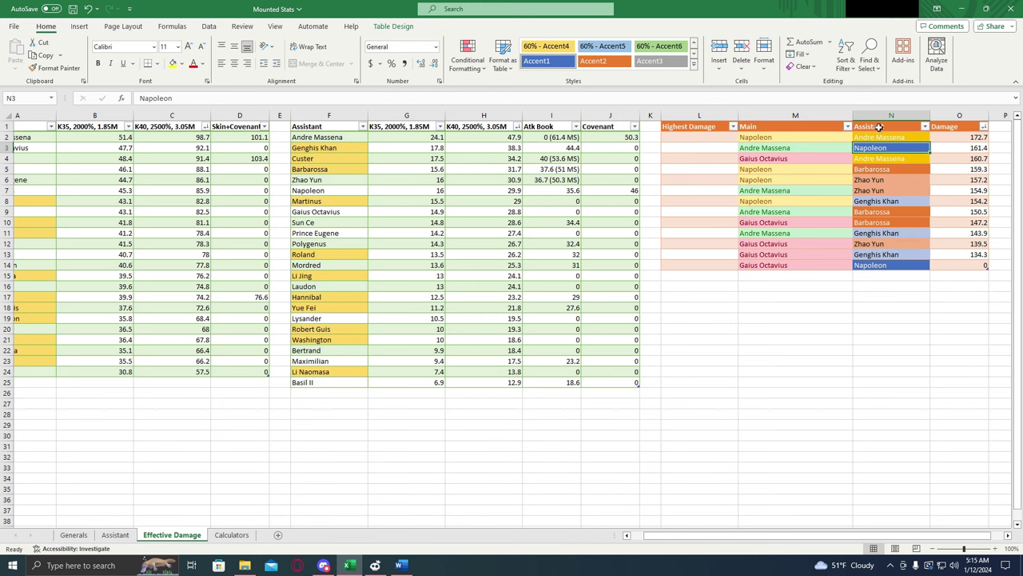
{"action": "left_click", "coordinate": [903, 202]}
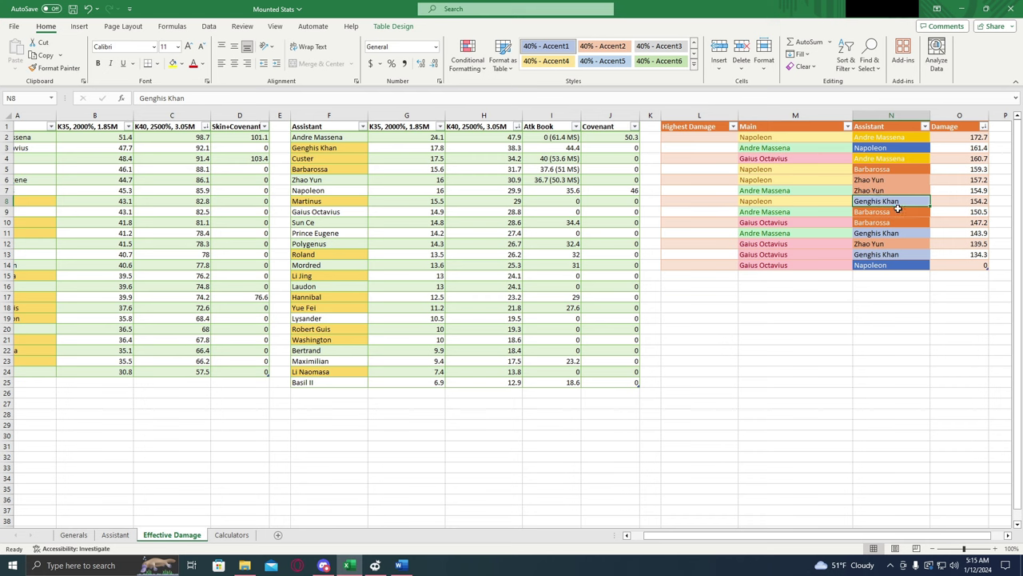
{"action": "left_click", "coordinate": [908, 213]}
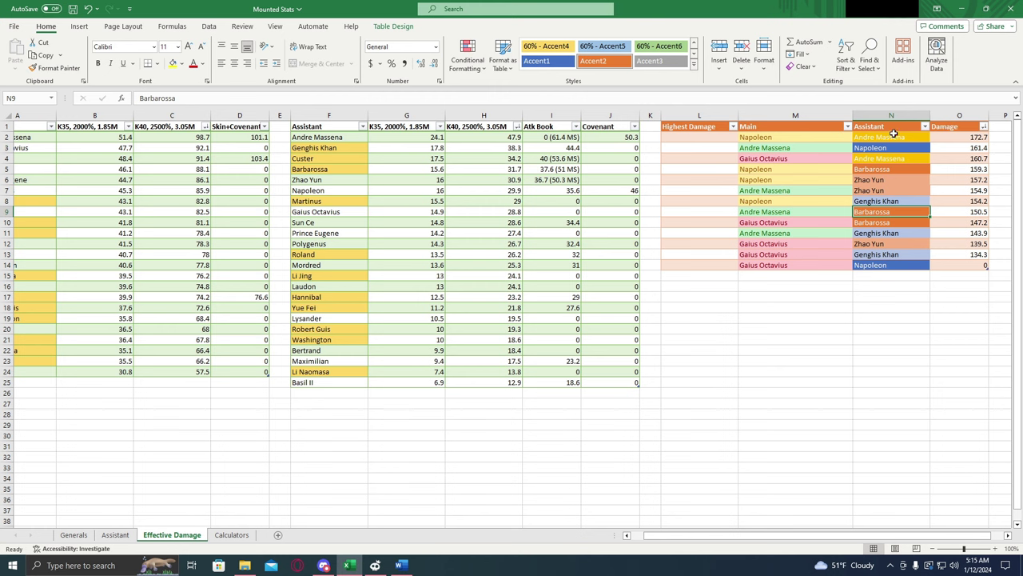
{"action": "left_click", "coordinate": [880, 158]}
{"action": "left_click_drag", "start_coordinate": [889, 152], "coordinate": [915, 141]}
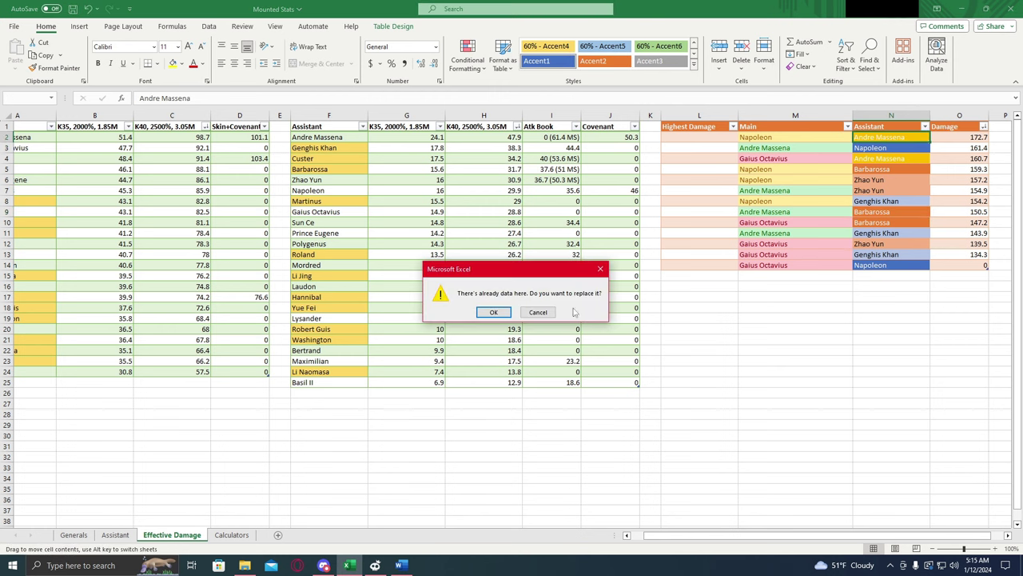
{"action": "key", "text": "Tab"}
{"action": "key", "text": "Return"}
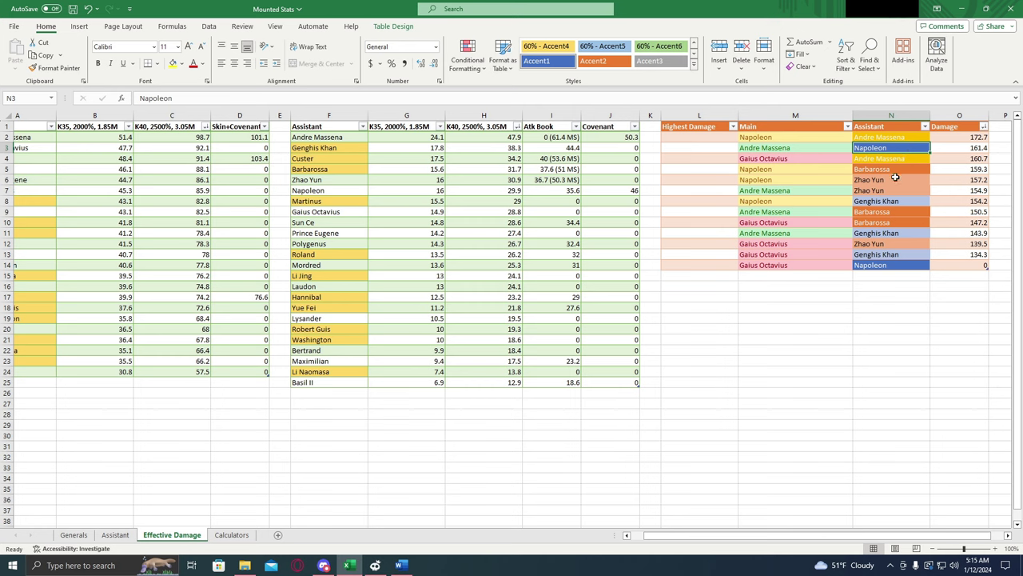
Review the Zhao Yun and Barbarossa assistants paired with Napoleon, and return to the start of the generals table.
{"action": "left_click", "coordinate": [888, 181]}
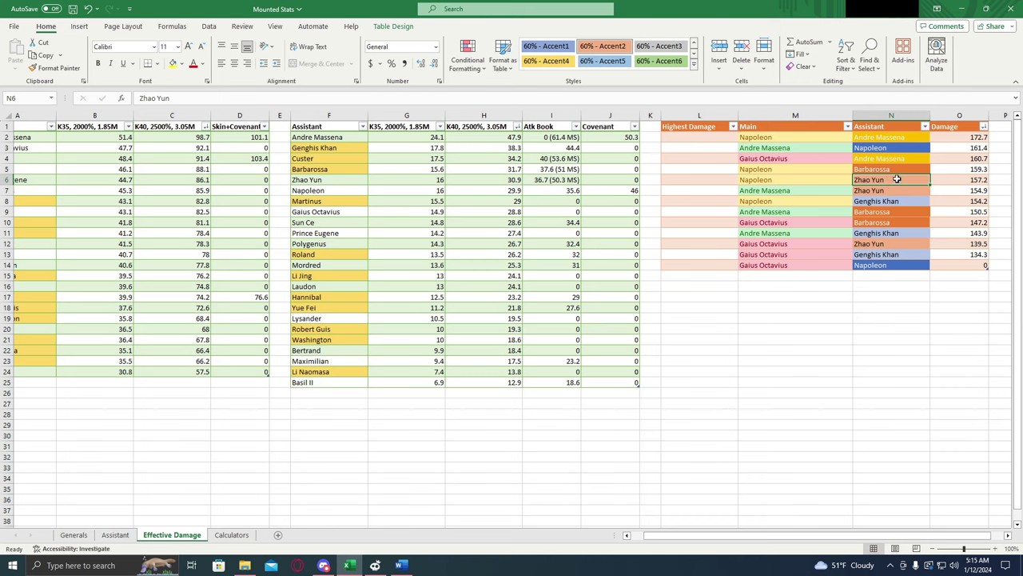
{"action": "left_click", "coordinate": [906, 166]}
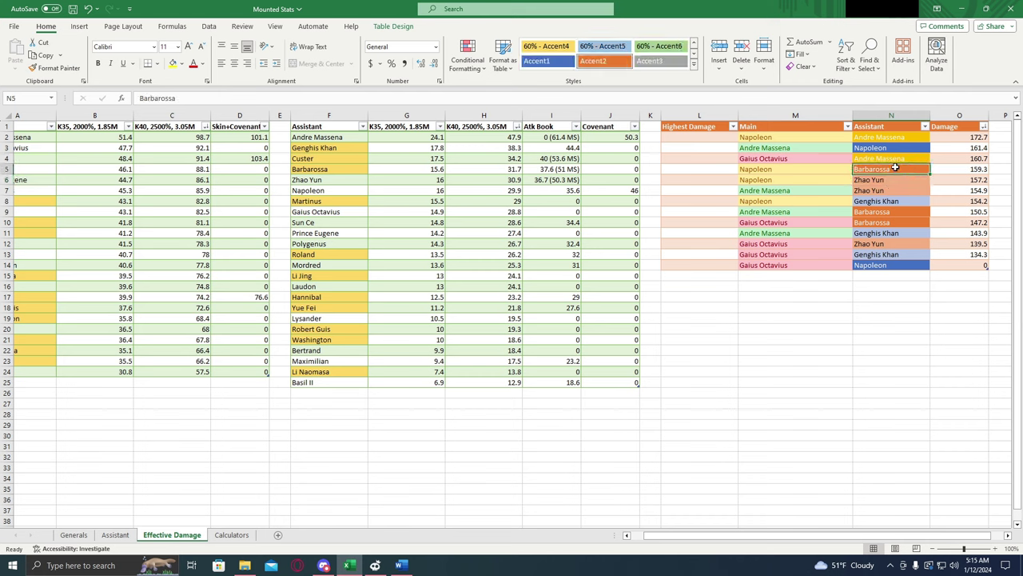
{"action": "left_click_drag", "start_coordinate": [702, 541], "coordinate": [660, 543]}
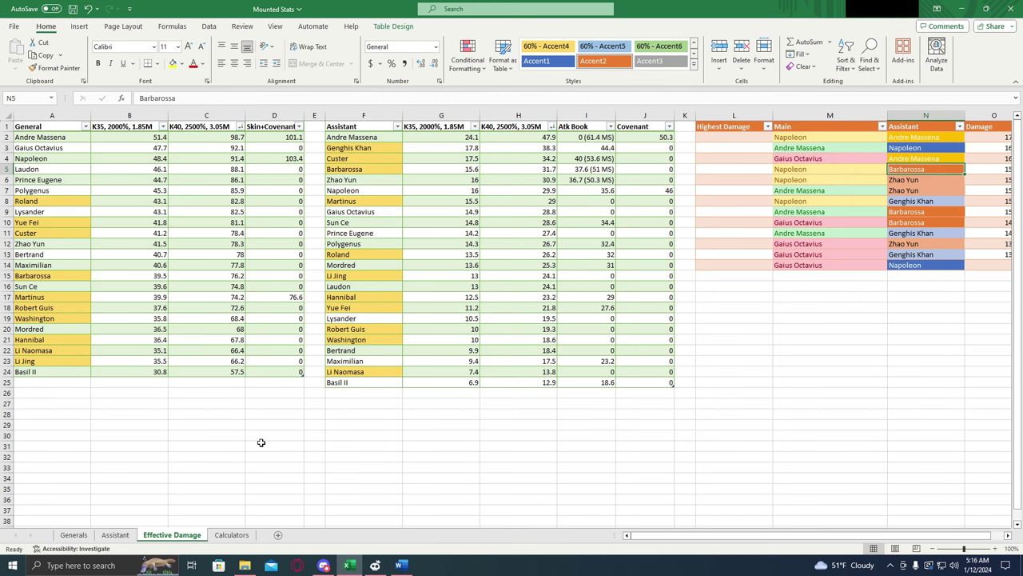
Open the Calculators sheet and look over the star-level stat tables, including the 5 Star Attack % formula.
{"action": "left_click", "coordinate": [235, 536]}
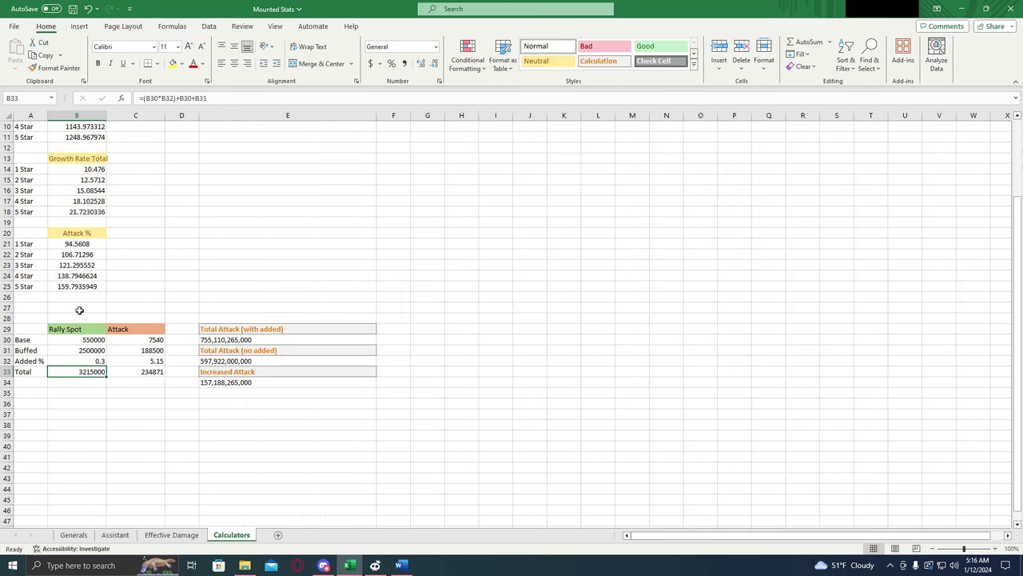
{"action": "scroll", "coordinate": [213, 277], "scroll_direction": "up", "scroll_amount": 3}
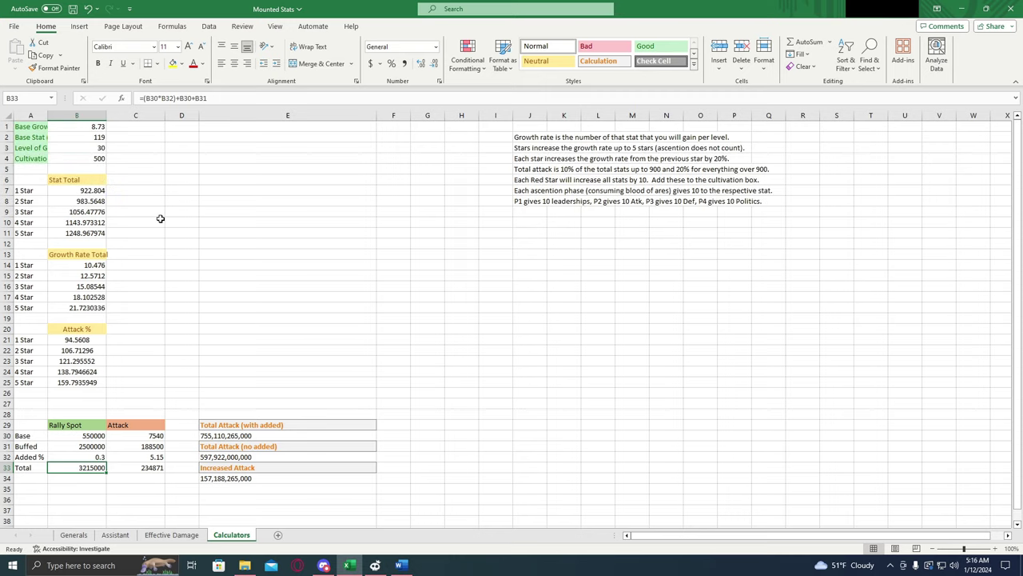
{"action": "left_click", "coordinate": [102, 382]}
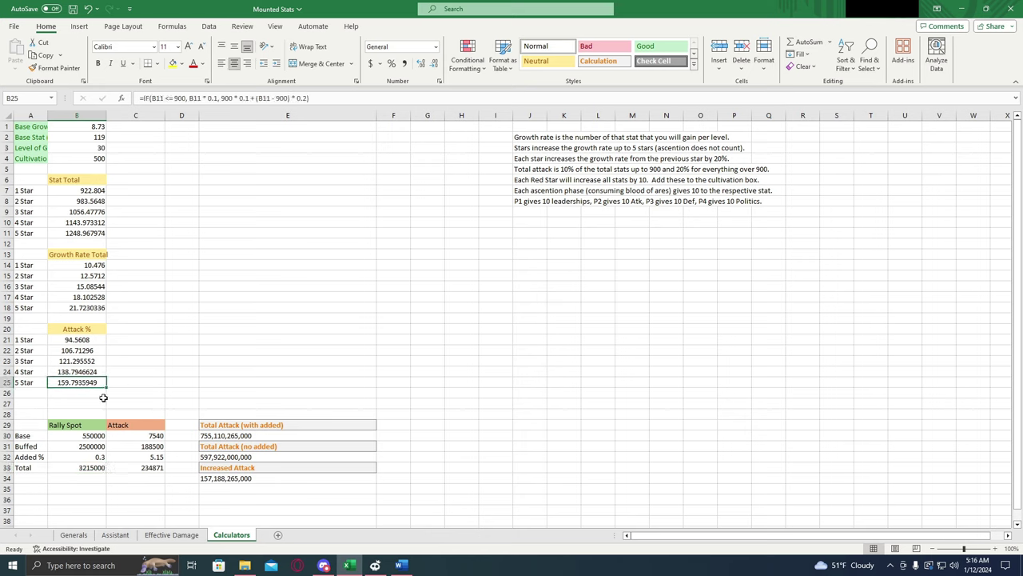
{"action": "scroll", "coordinate": [84, 289], "scroll_direction": "down", "scroll_amount": 1}
{"action": "scroll", "coordinate": [84, 289], "scroll_direction": "down", "scroll_amount": 1}
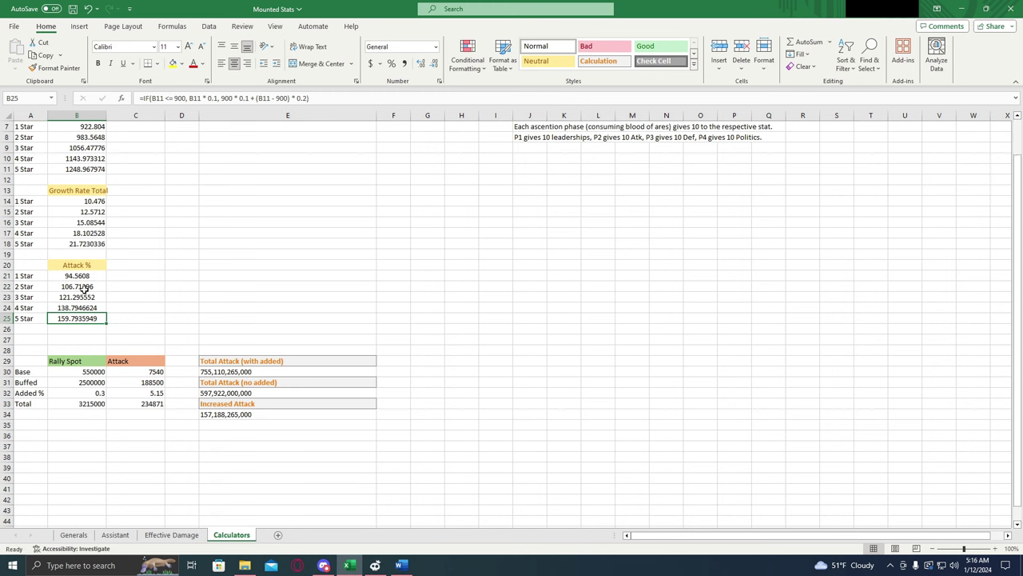
Review the Base and Buffed values of Rally Spot in the total attack calculator.
{"action": "left_click", "coordinate": [76, 372]}
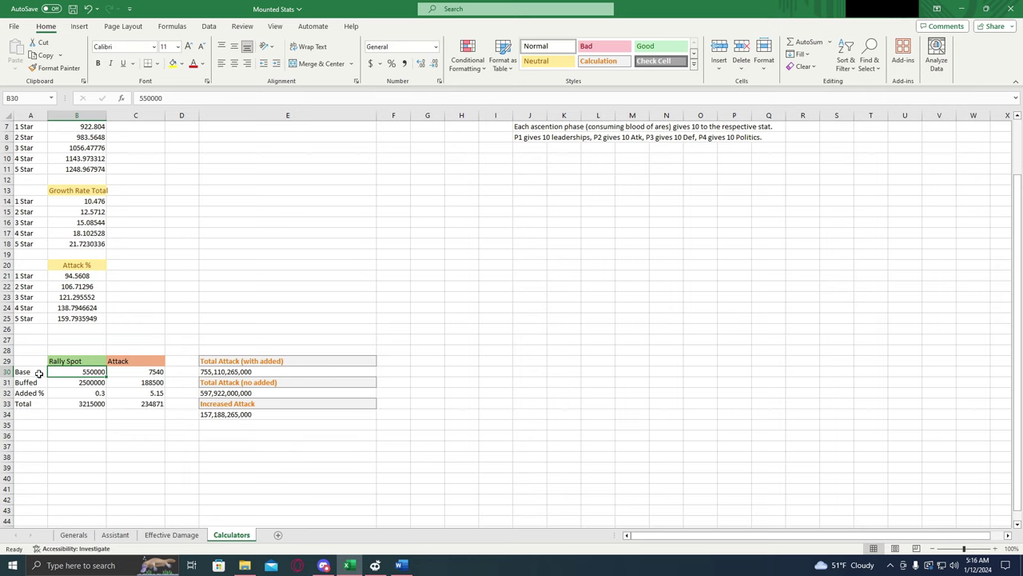
{"action": "left_click", "coordinate": [70, 383]}
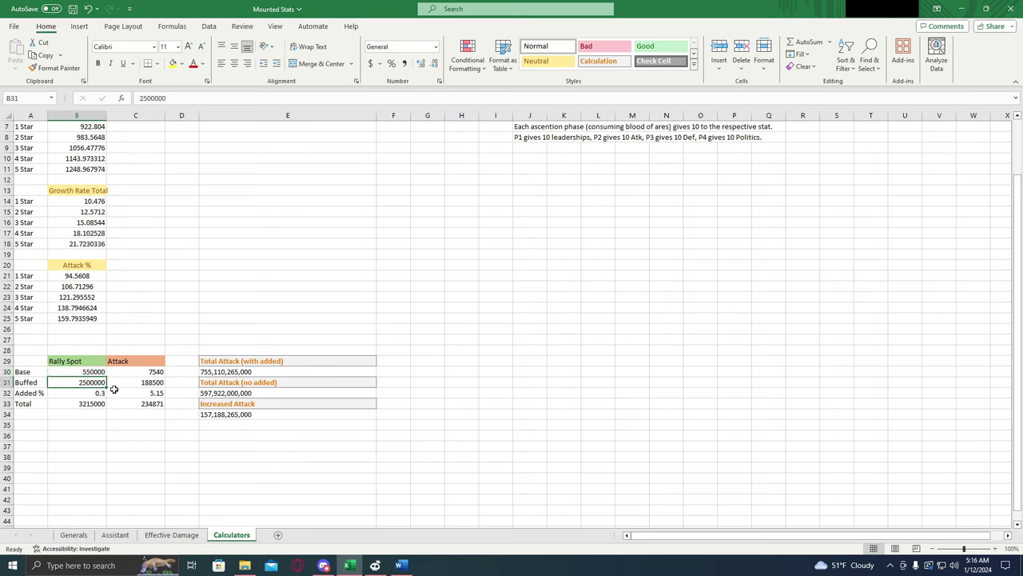
{"action": "left_click", "coordinate": [74, 372]}
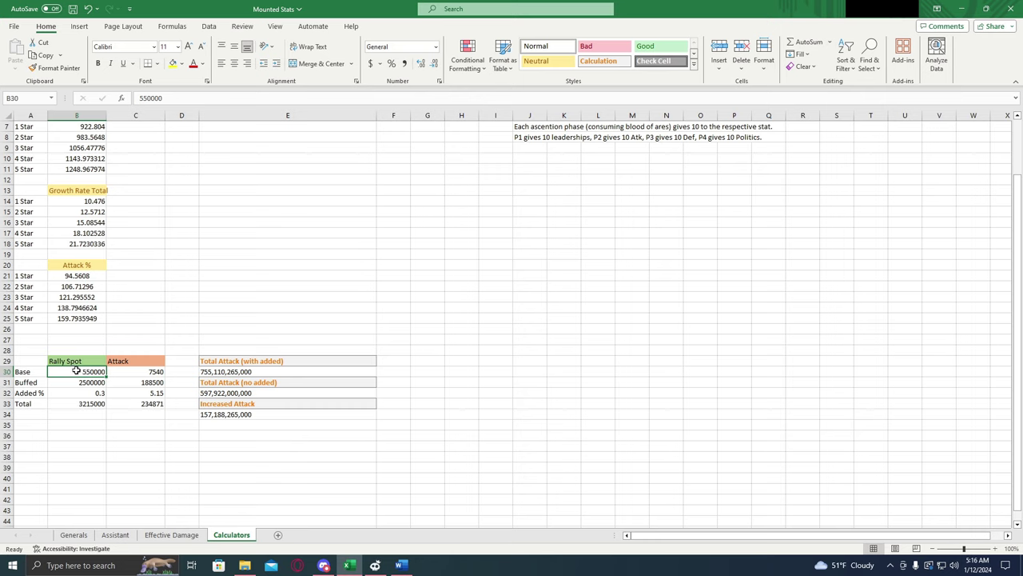
{"action": "left_click", "coordinate": [65, 383]}
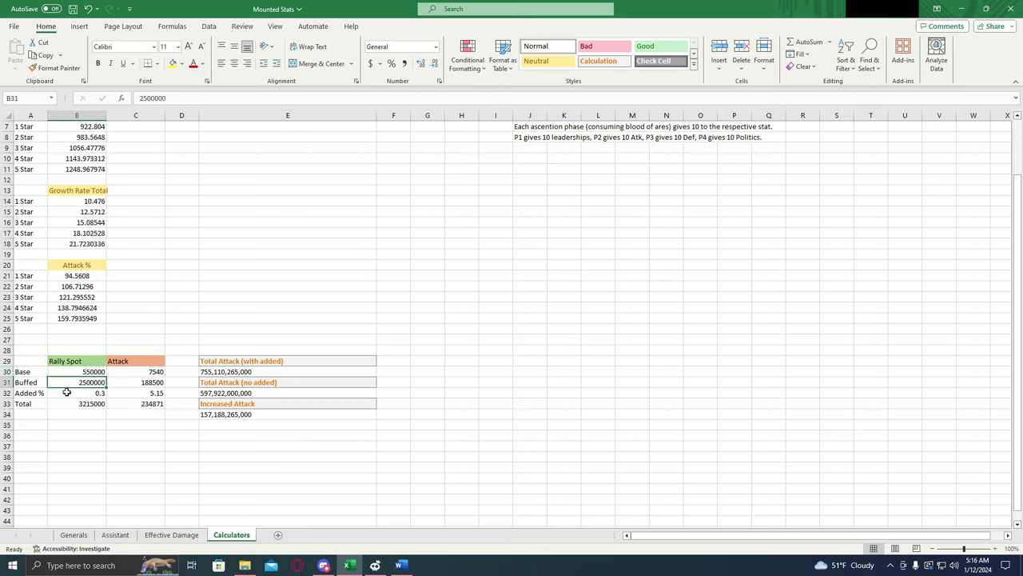
Set the Added % of both Rally Spot and Attack to 0.
{"action": "left_click", "coordinate": [90, 393]}
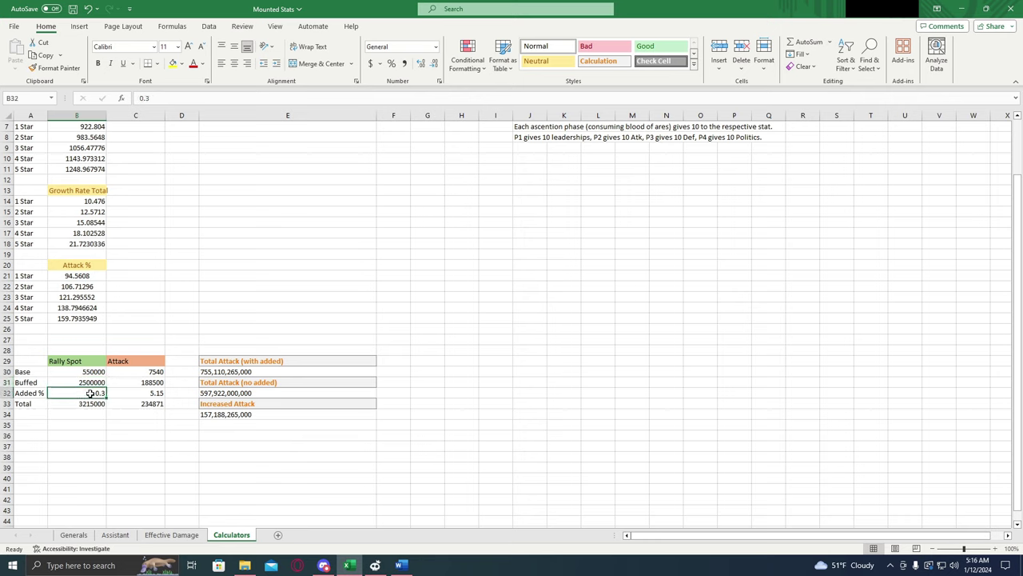
{"action": "type", "text": "0"}
{"action": "left_click", "coordinate": [140, 393]}
{"action": "type", "text": "0"}
{"action": "left_click", "coordinate": [89, 393]}
{"action": "left_click", "coordinate": [112, 415]}
Compare the Base and Buffed values in the calculator's Attack column.
{"action": "left_click", "coordinate": [132, 374]}
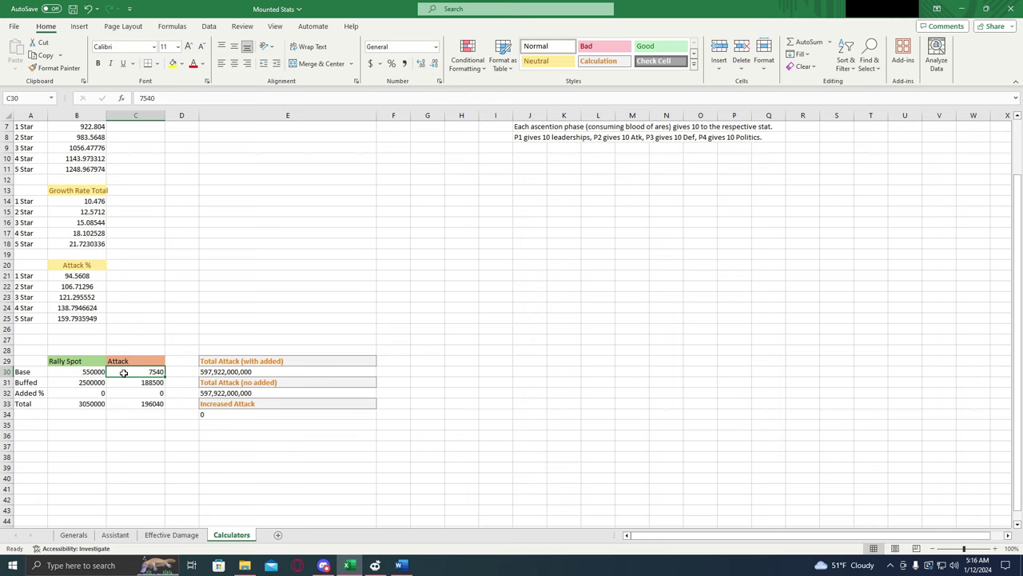
{"action": "left_click", "coordinate": [123, 382]}
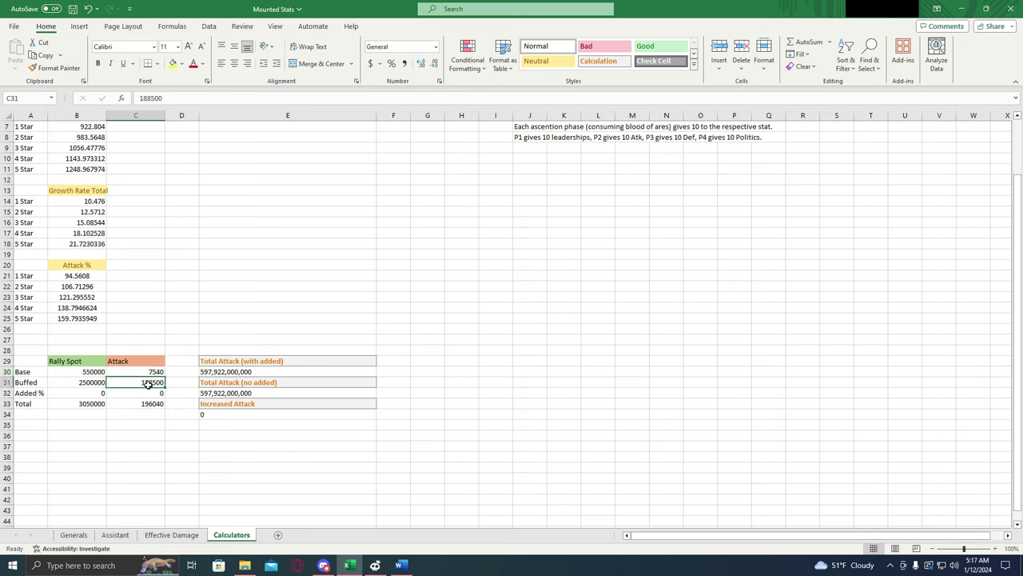
{"action": "left_click", "coordinate": [142, 372]}
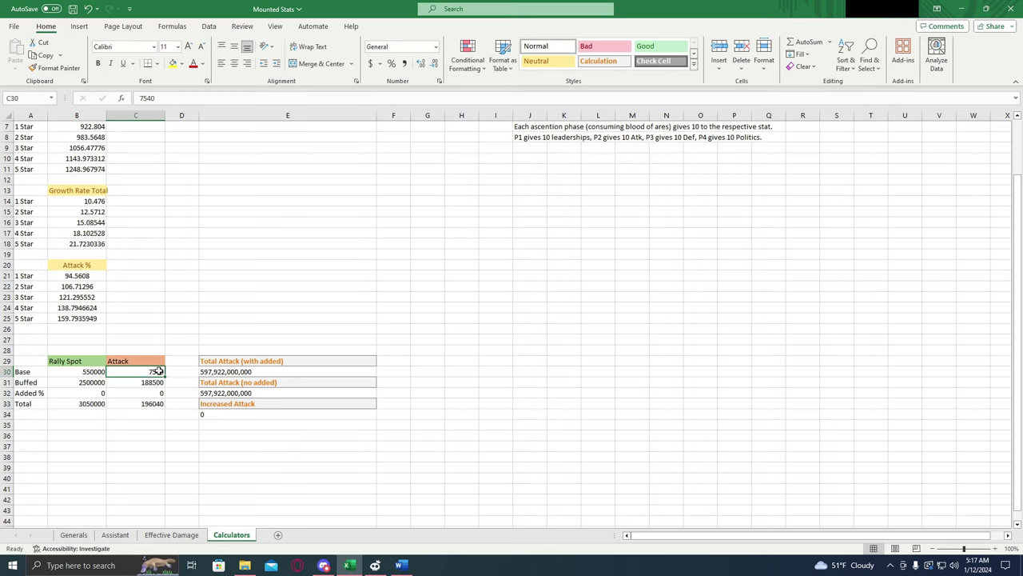
{"action": "left_click", "coordinate": [124, 383]}
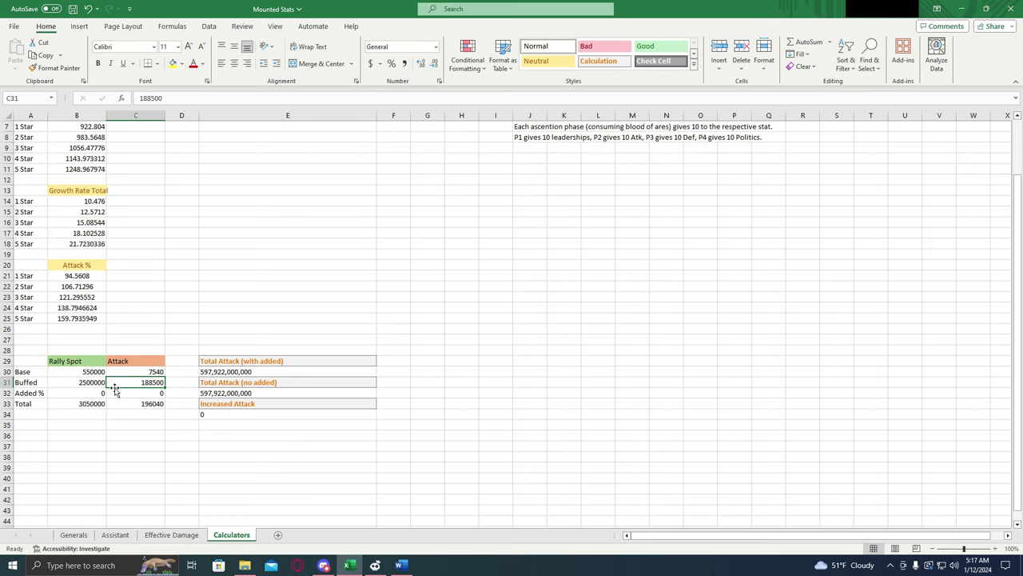
{"action": "left_click", "coordinate": [126, 369]}
{"action": "left_click", "coordinate": [124, 383]}
{"action": "left_click", "coordinate": [137, 373]}
{"action": "left_click", "coordinate": [126, 382]}
Set the Rally Spot Added % to 10.
{"action": "left_click", "coordinate": [91, 393]}
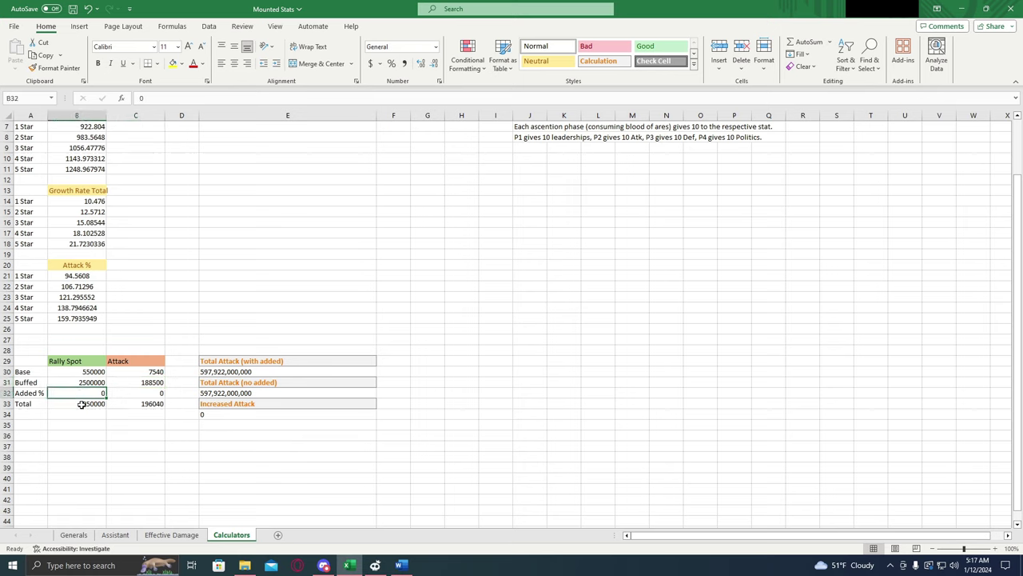
{"action": "type", "text": "1"}
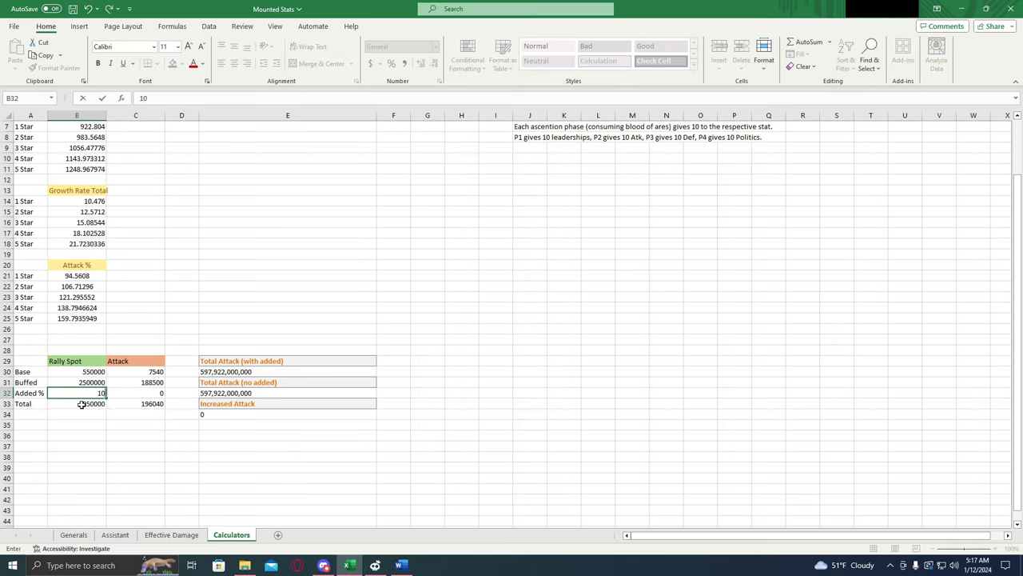
{"action": "type", "text": "0"}
{"action": "key", "text": "Left"}
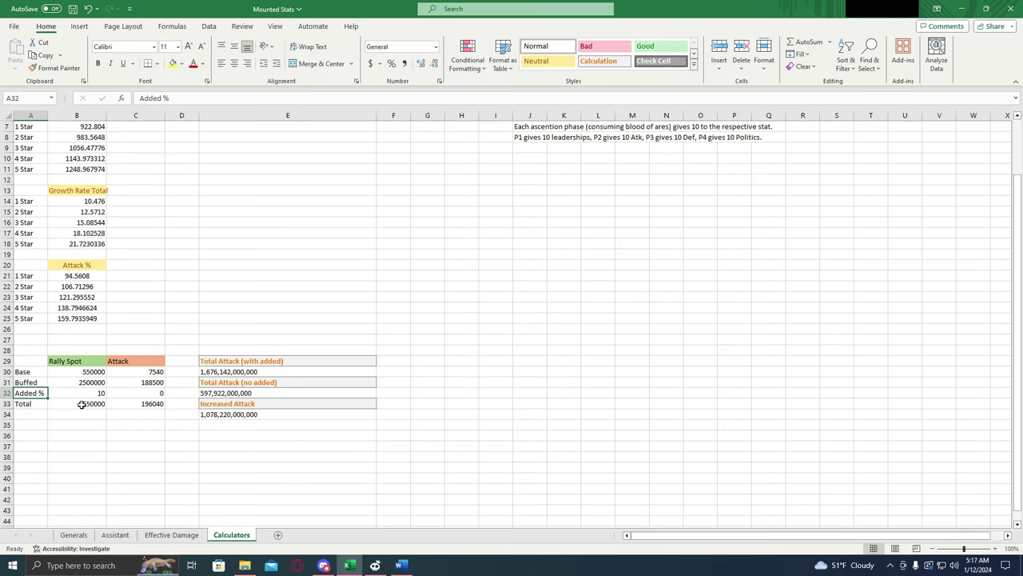
Correct the Rally Spot Added % to 0.1.
{"action": "left_click", "coordinate": [93, 395]}
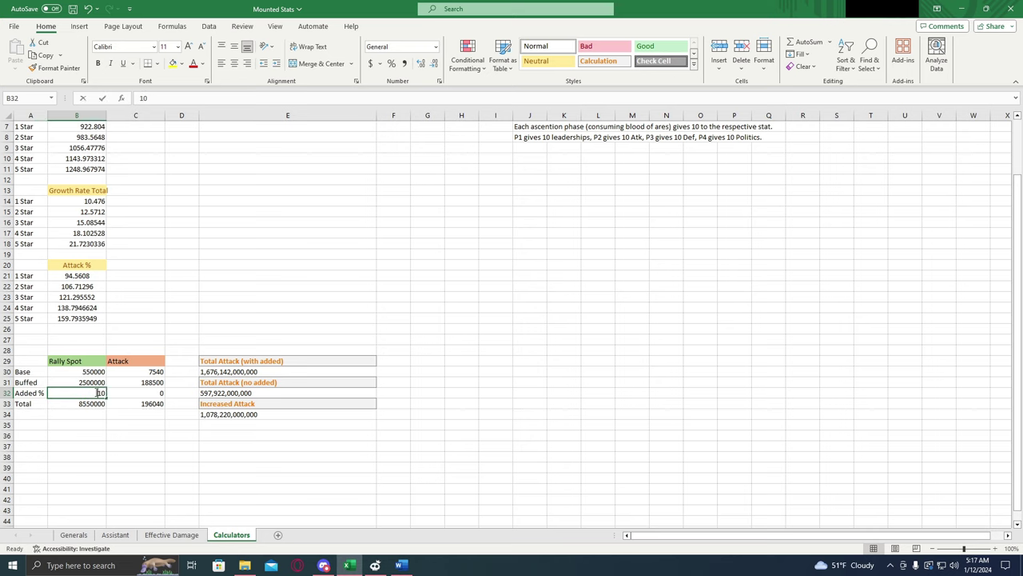
{"action": "double_click", "coordinate": [98, 393]}
{"action": "type", "text": "0."}
{"action": "left_click", "coordinate": [119, 414]}
{"action": "left_click", "coordinate": [98, 393]}
Set the Attack Added % to 3.5.
{"action": "left_click", "coordinate": [121, 390]}
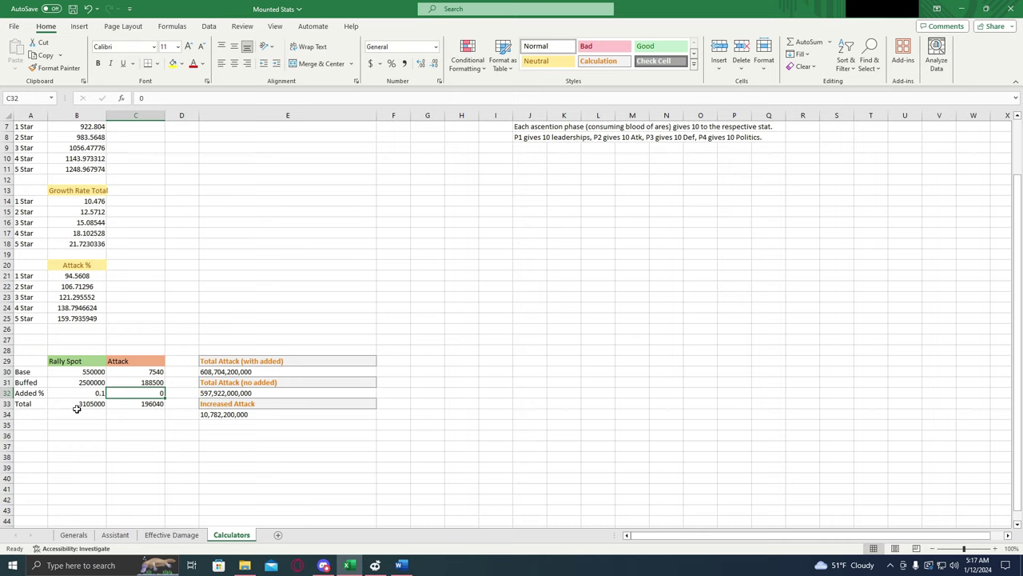
{"action": "type", "text": "35"}
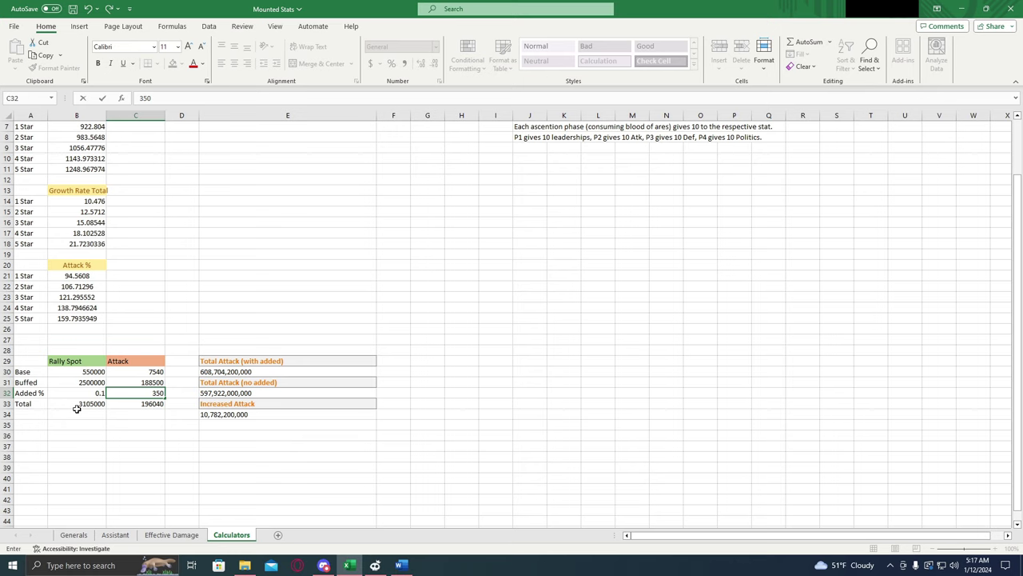
{"action": "key", "text": "BackSpace"}
{"action": "key", "text": "BackSpace"}
{"action": "type", "text": ".5"}
{"action": "left_click", "coordinate": [174, 414]}
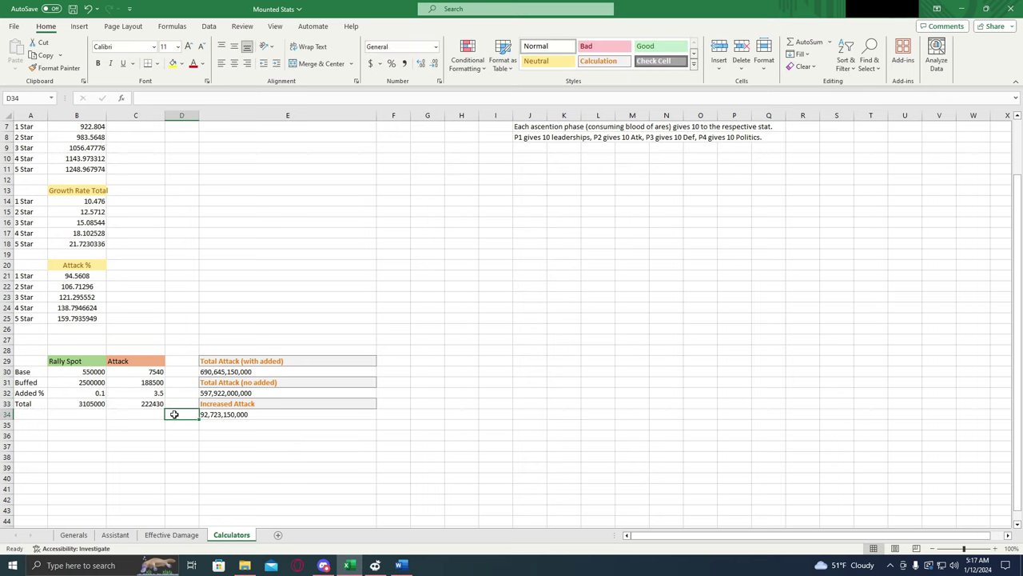
Check the Increased Attack result against the Added % values of Rally Spot and Attack.
{"action": "left_click", "coordinate": [266, 416]}
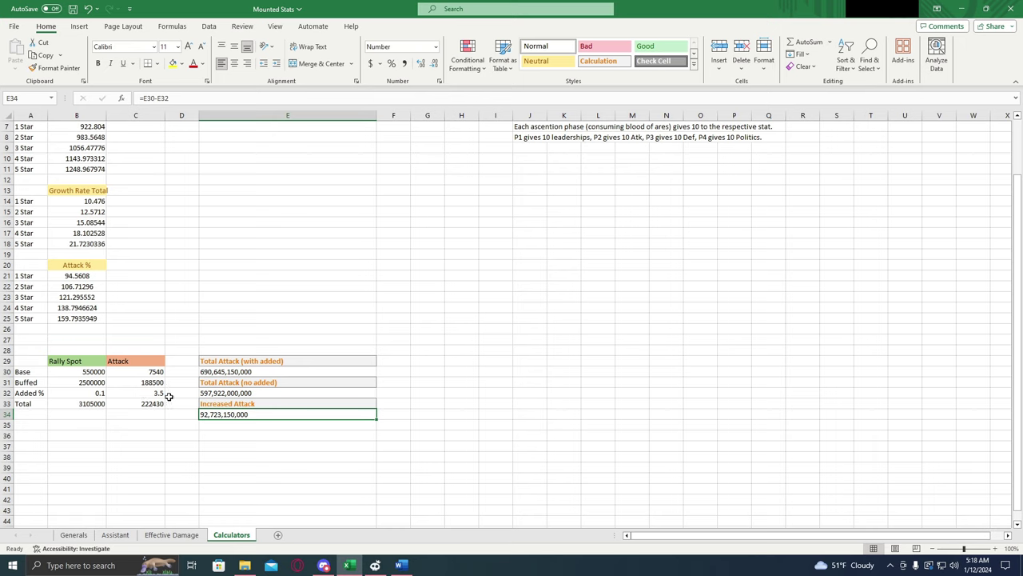
{"action": "left_click", "coordinate": [87, 395]}
{"action": "left_click", "coordinate": [160, 394]}
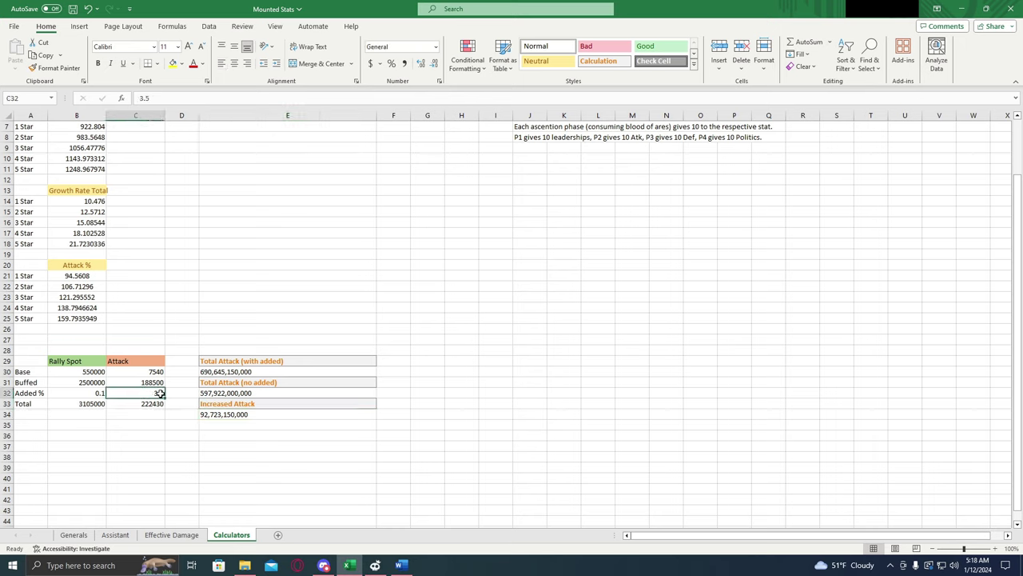
{"action": "left_click", "coordinate": [84, 396]}
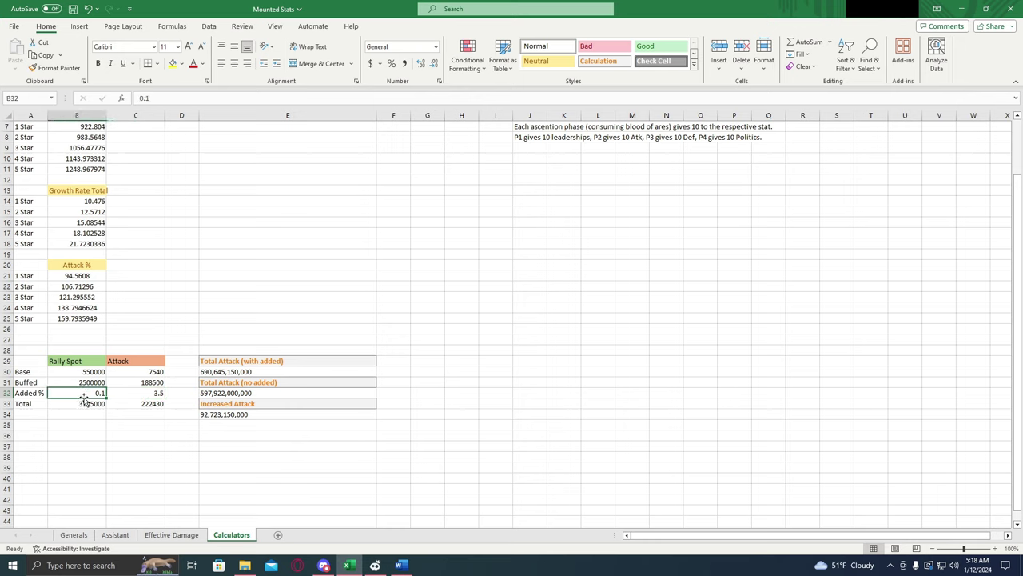
{"action": "left_click", "coordinate": [210, 417]}
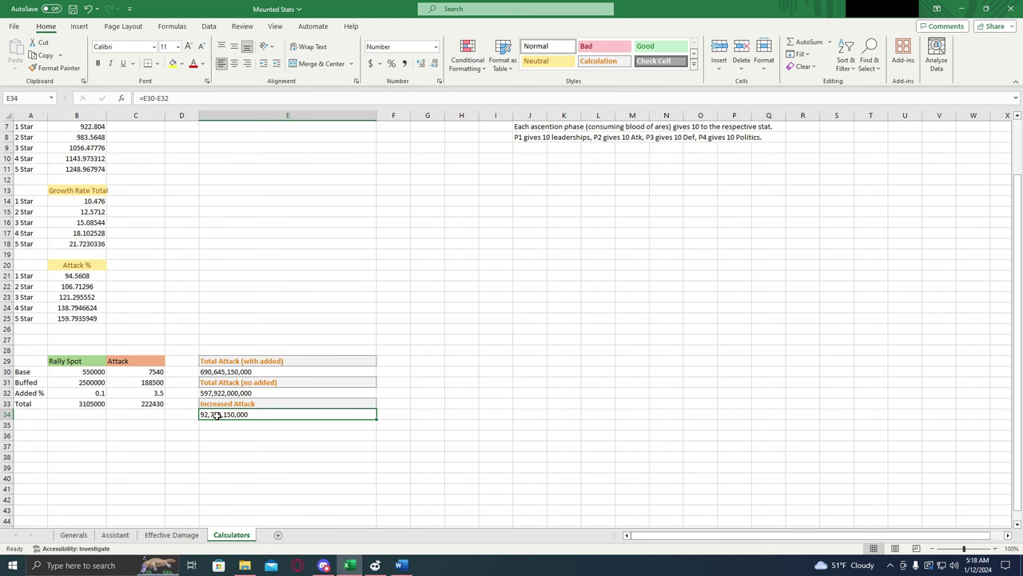
Look over the full calculator once more, return to the Effective Damage sheet and switch to Word.
{"action": "scroll", "coordinate": [152, 421], "scroll_direction": "up", "scroll_amount": 2}
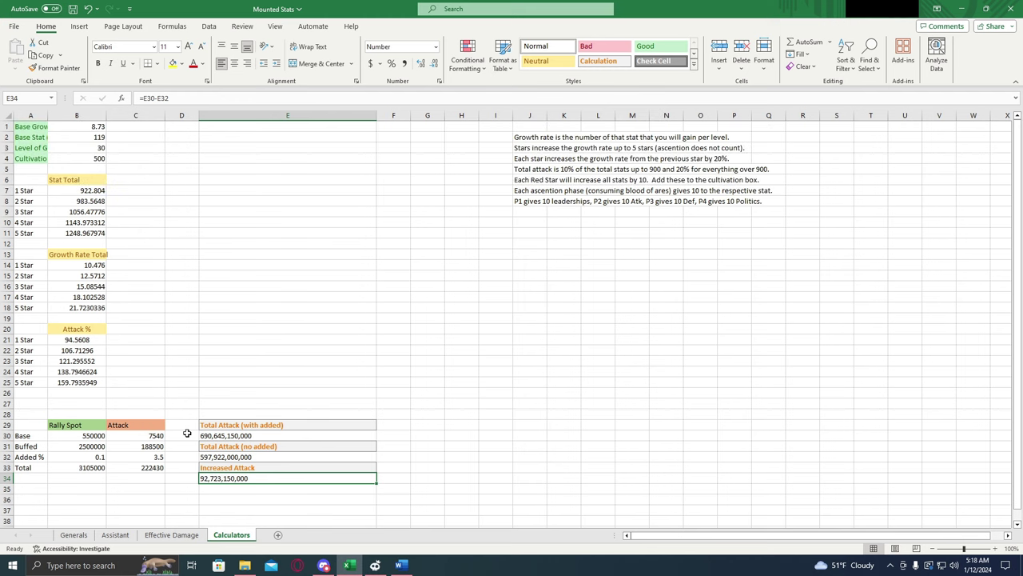
{"action": "left_click", "coordinate": [171, 534]}
{"action": "left_click", "coordinate": [404, 566]}
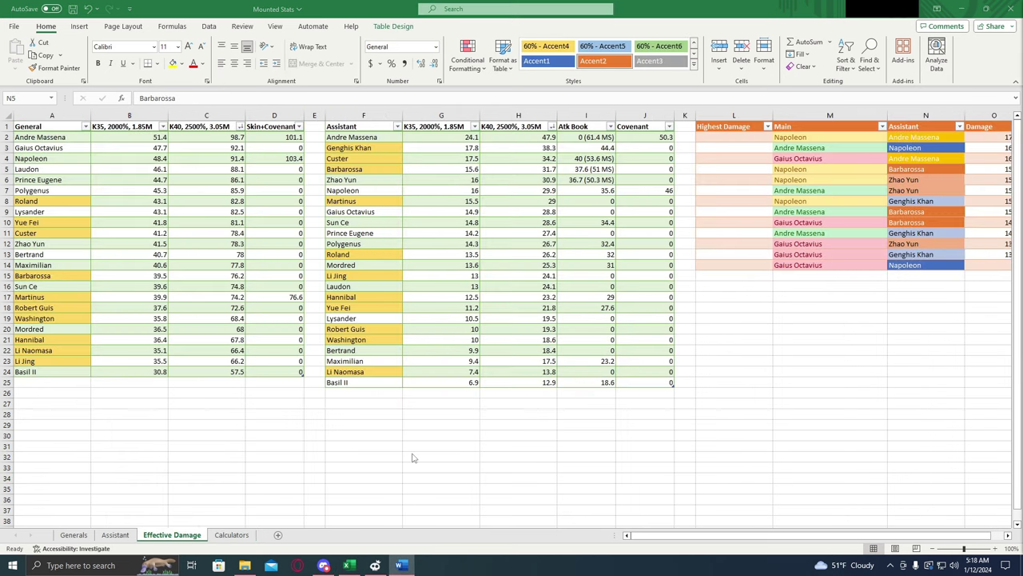